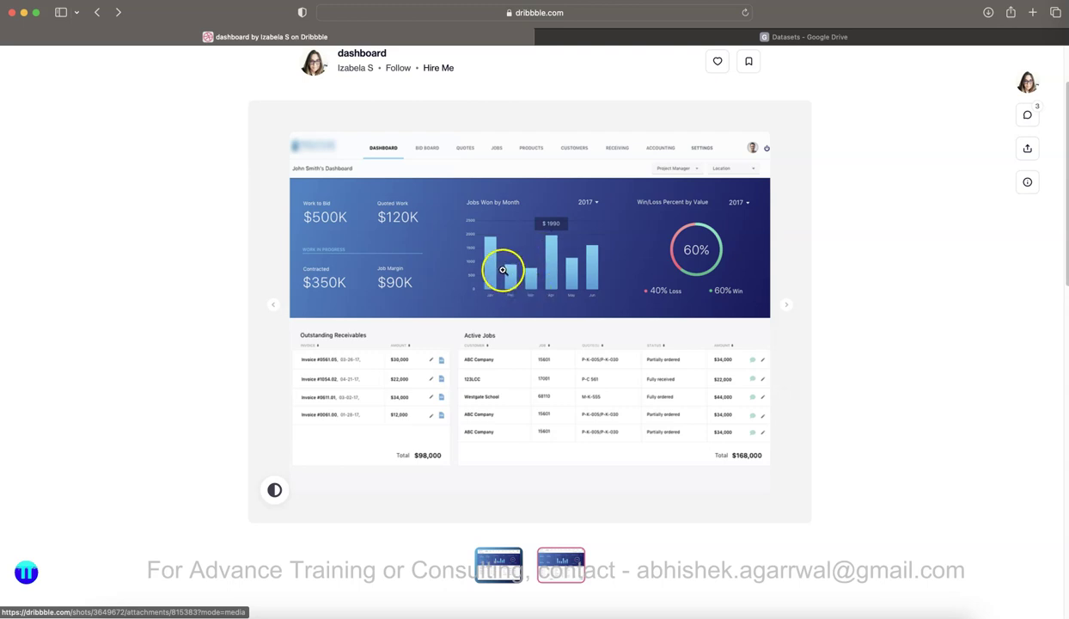
Step: Compare the Project Management Dashboard in Tableau with the Dribbble reference design, checking the KPI, chart and table sections
left_click(552, 612)
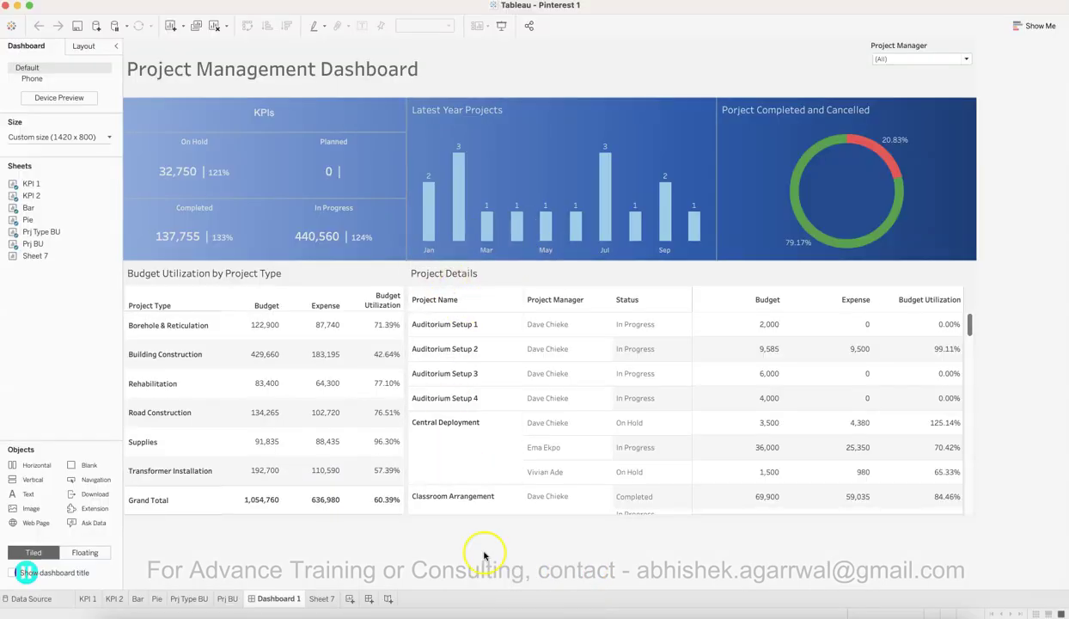
left_click(255, 71)
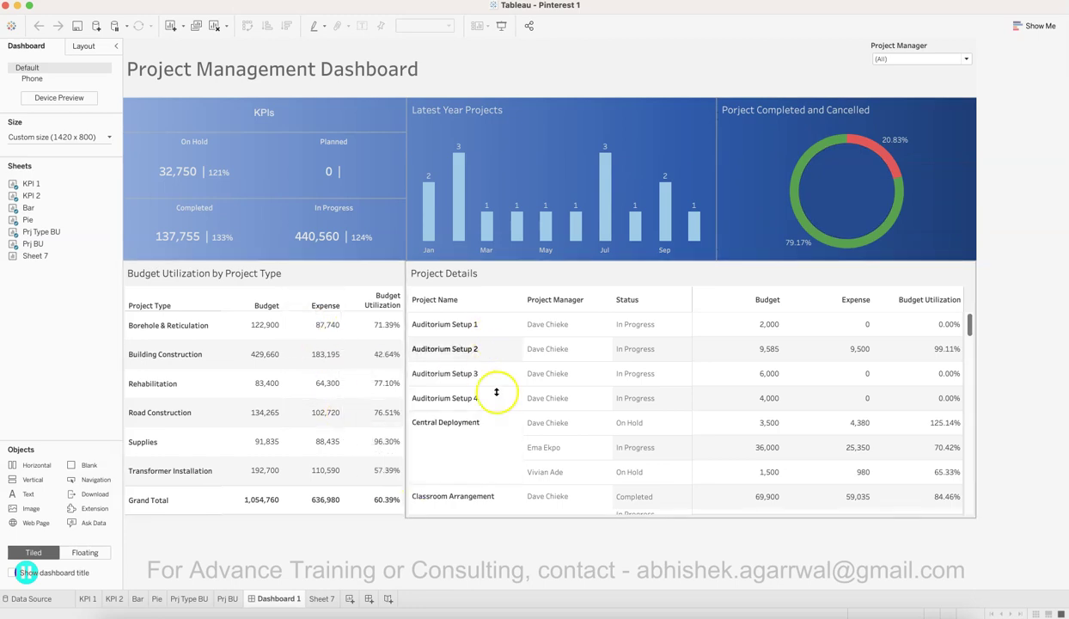
key("super+Tab")
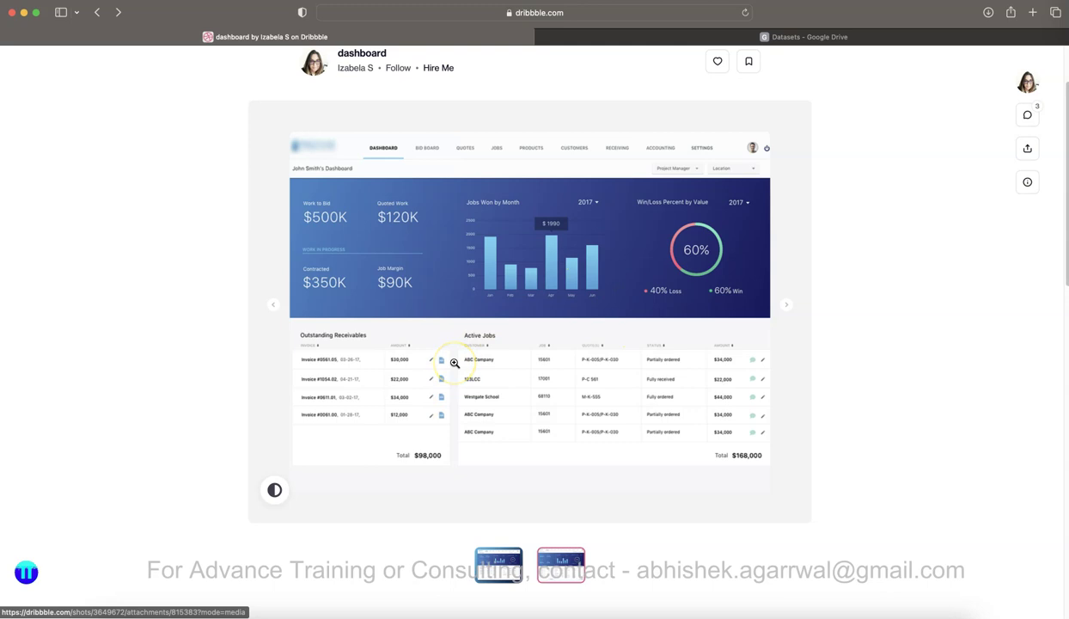
key("super")
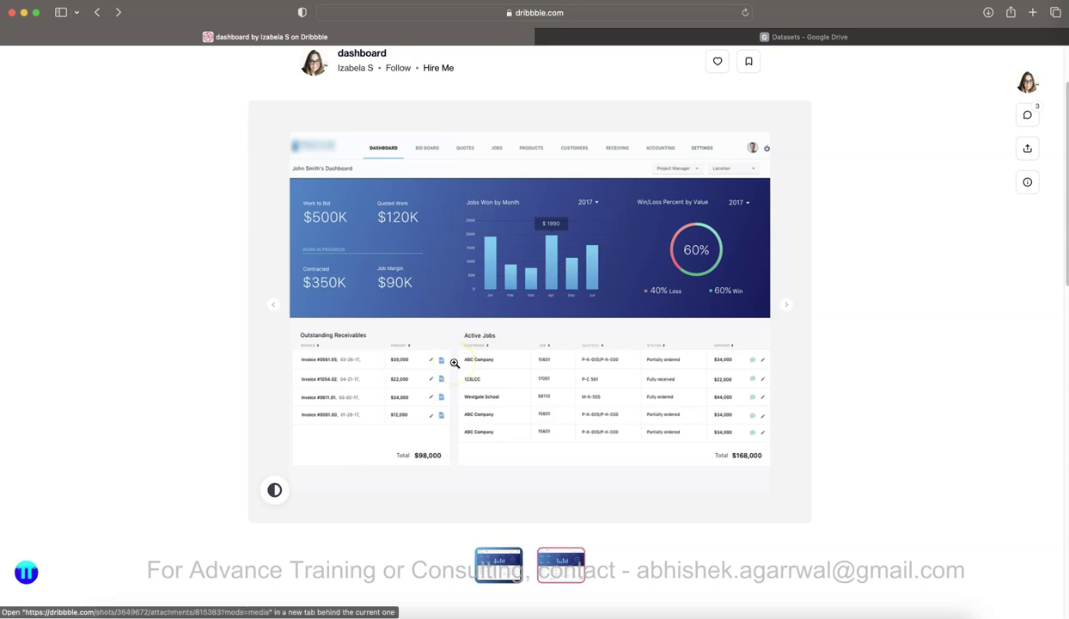
key("super+Tab")
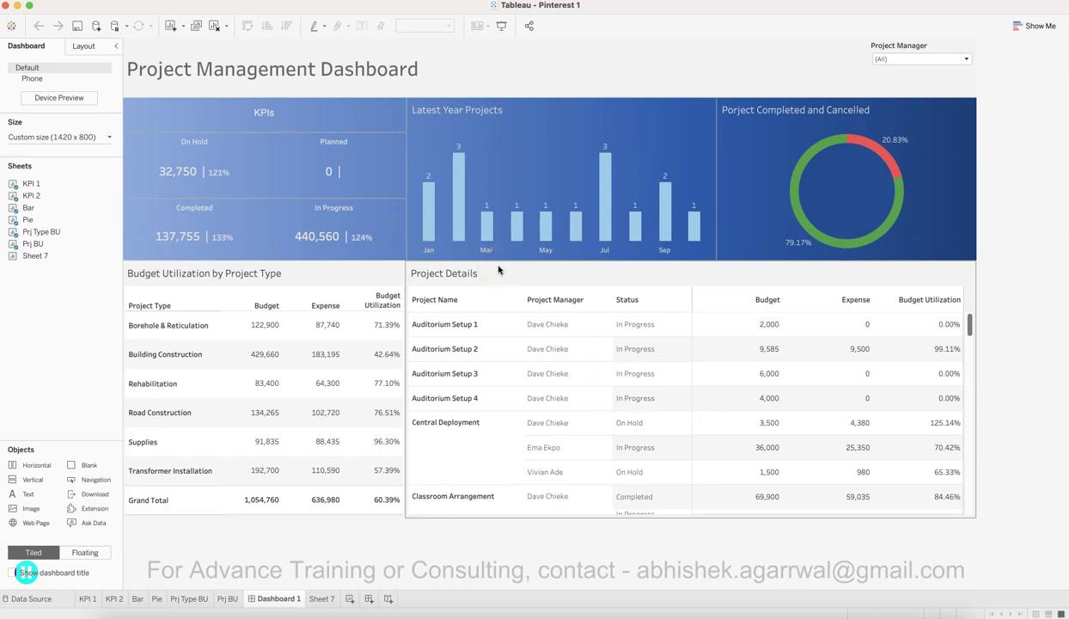
left_click(333, 140)
left_click(353, 90)
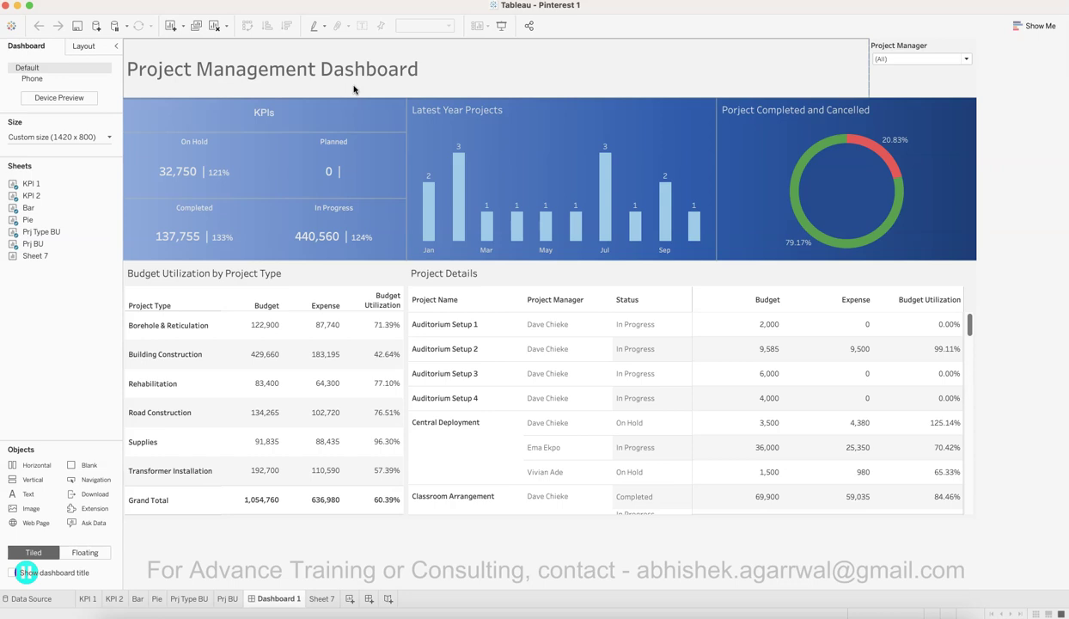
left_click(448, 274)
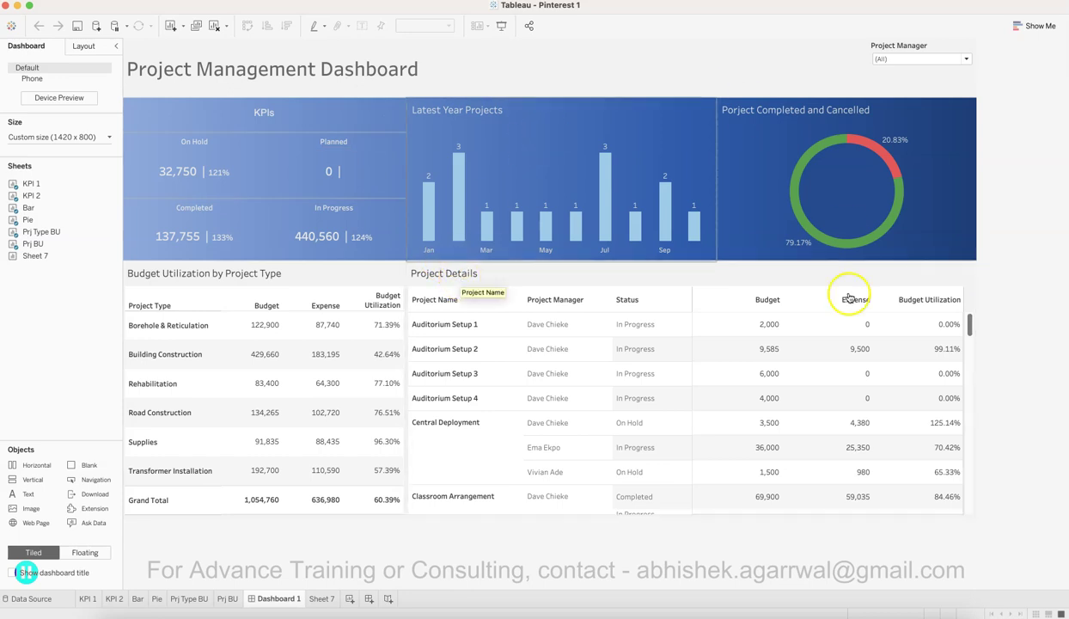
left_click(483, 393)
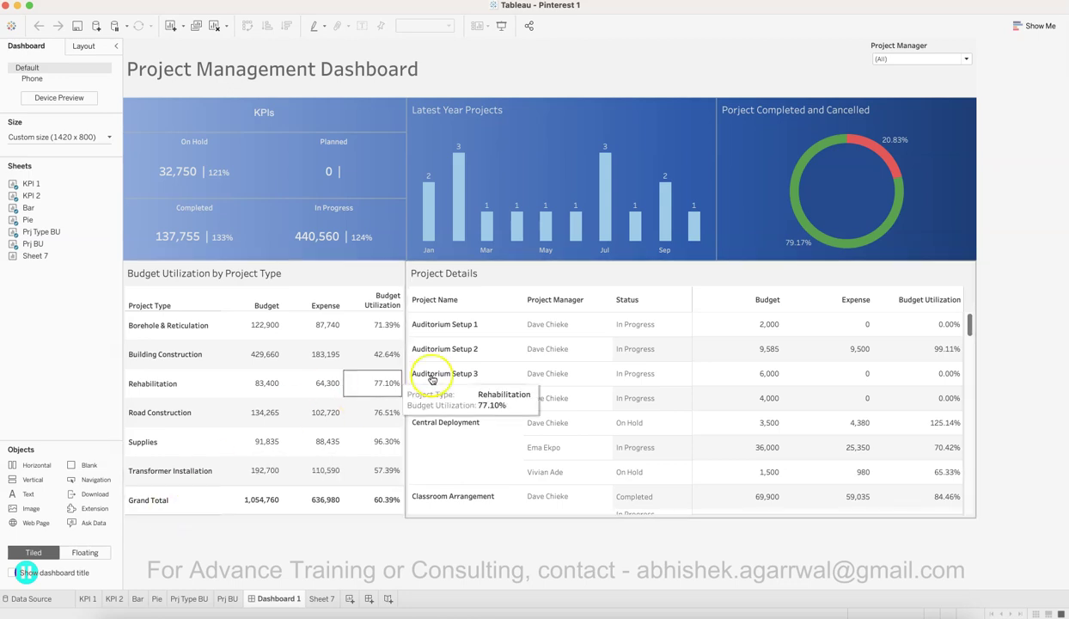
Step: Open the Datasets spreadsheet from the Datasets folder in Google Drive in the browser and locate the Project Management dataset link
left_click(308, 608)
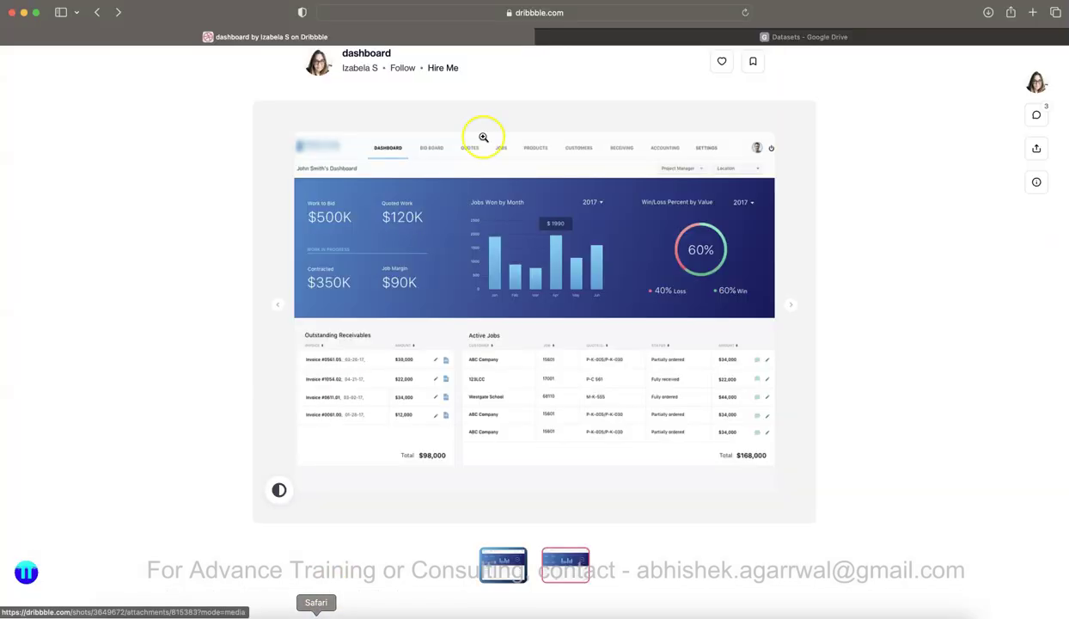
left_click(659, 37)
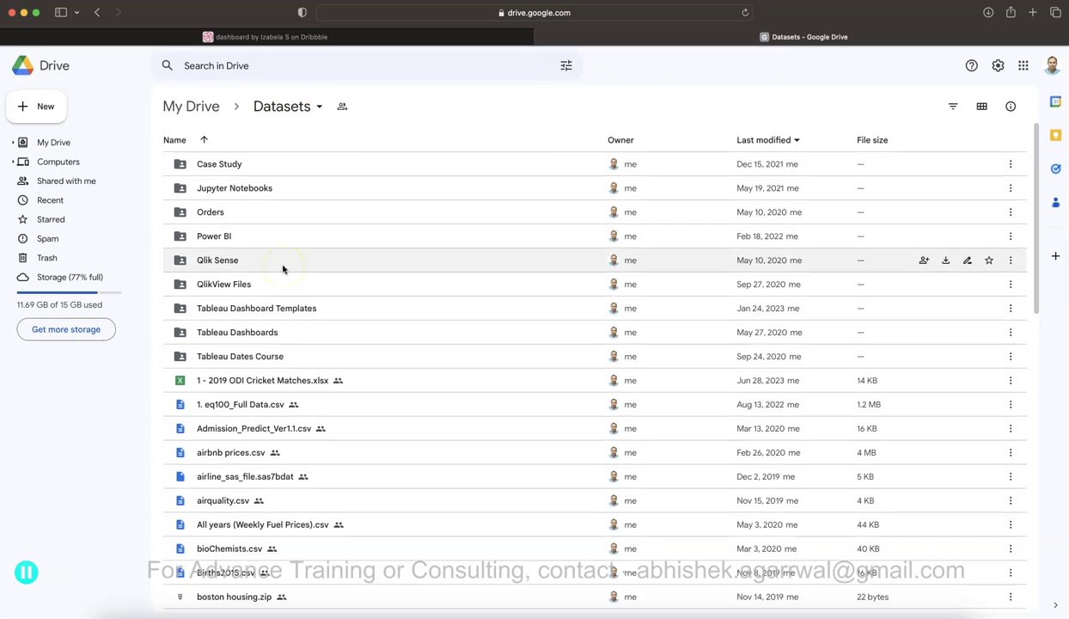
scroll(253, 378, "down", 5)
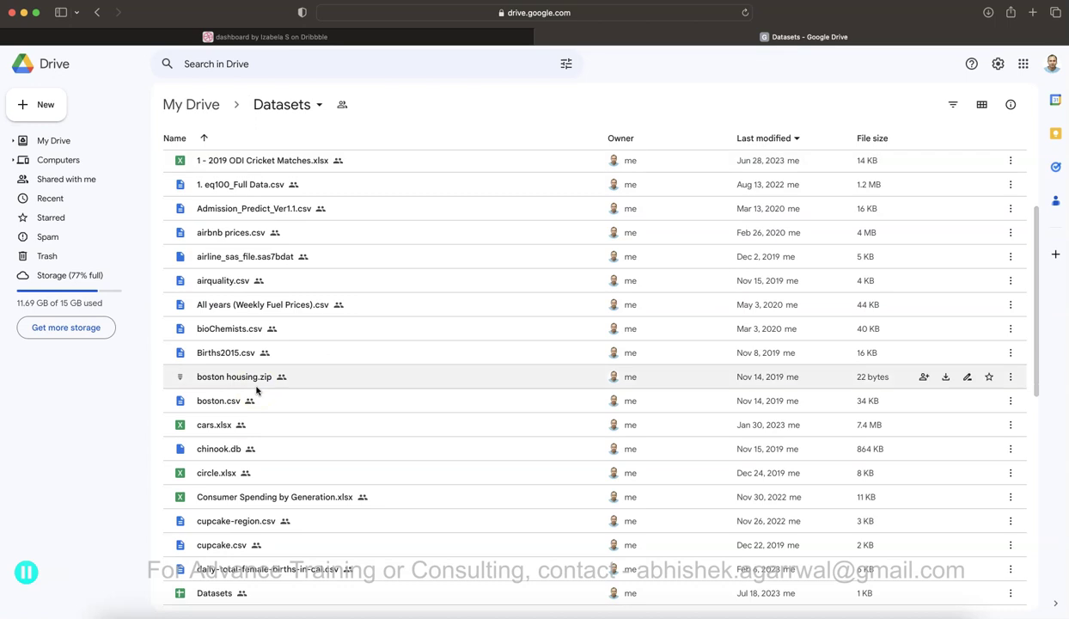
scroll(232, 447, "down", 3)
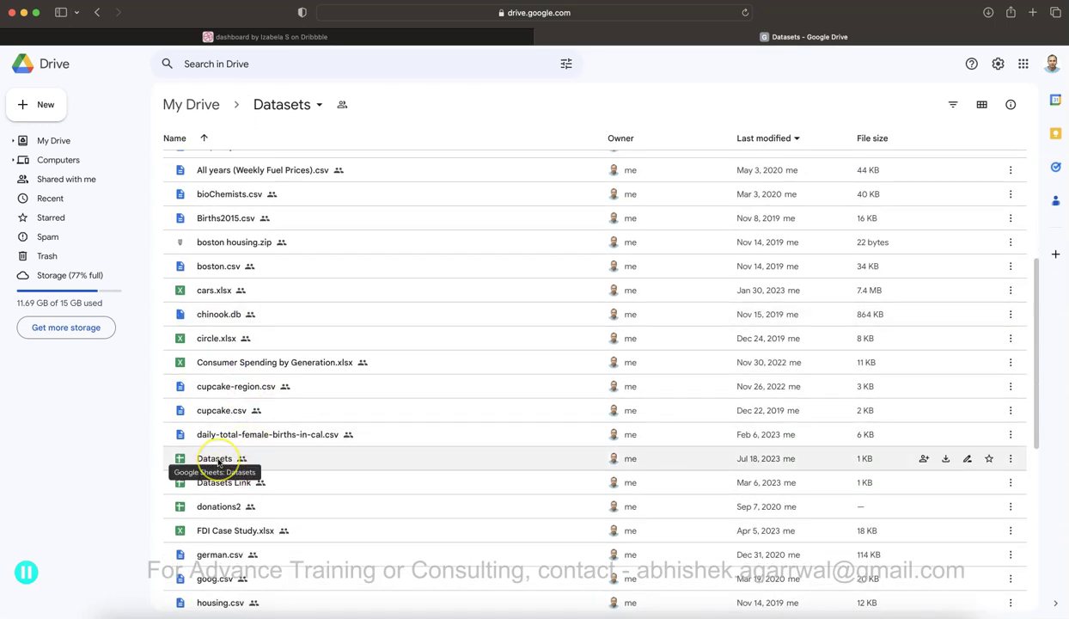
double_click(218, 461)
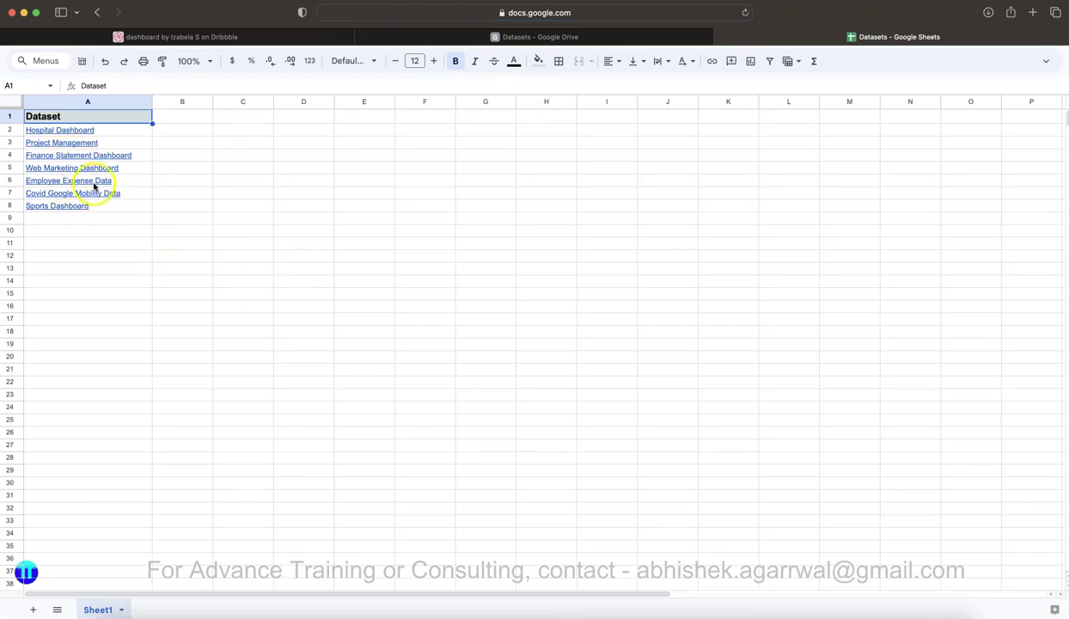
mouse_move(86, 180)
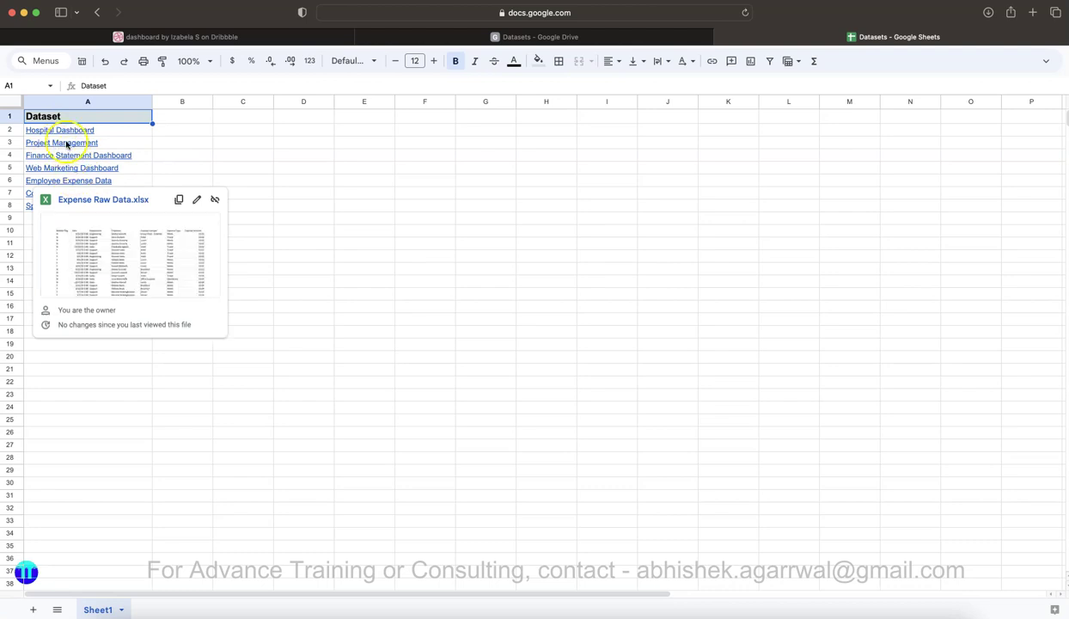
mouse_move(66, 145)
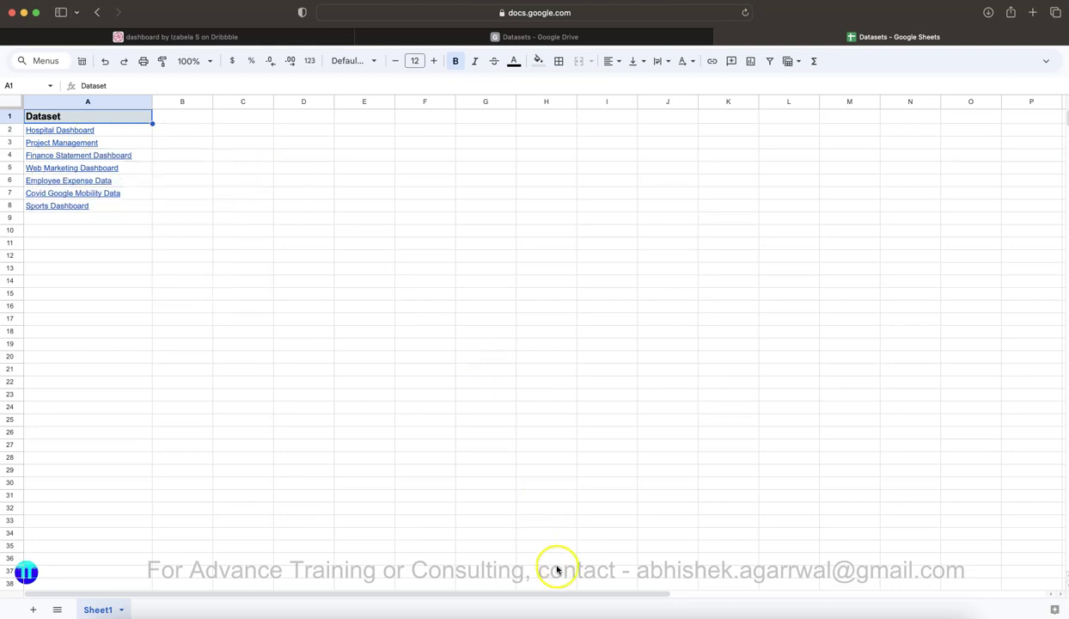
Step: Switch to Tableau and examine the columns of the Project Management Data source
left_click(534, 606)
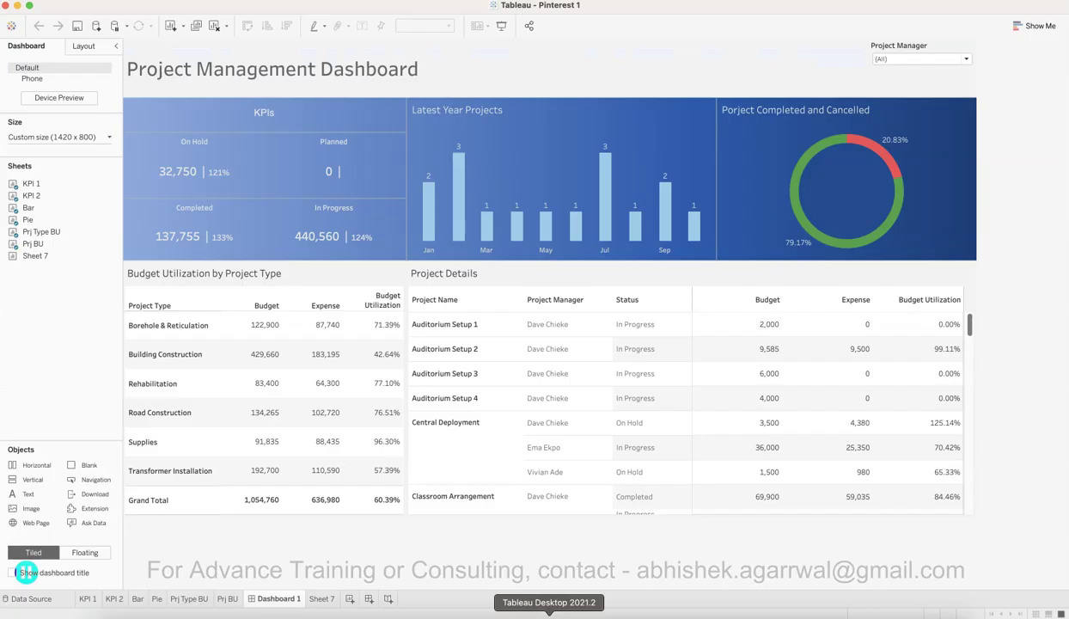
left_click(59, 599)
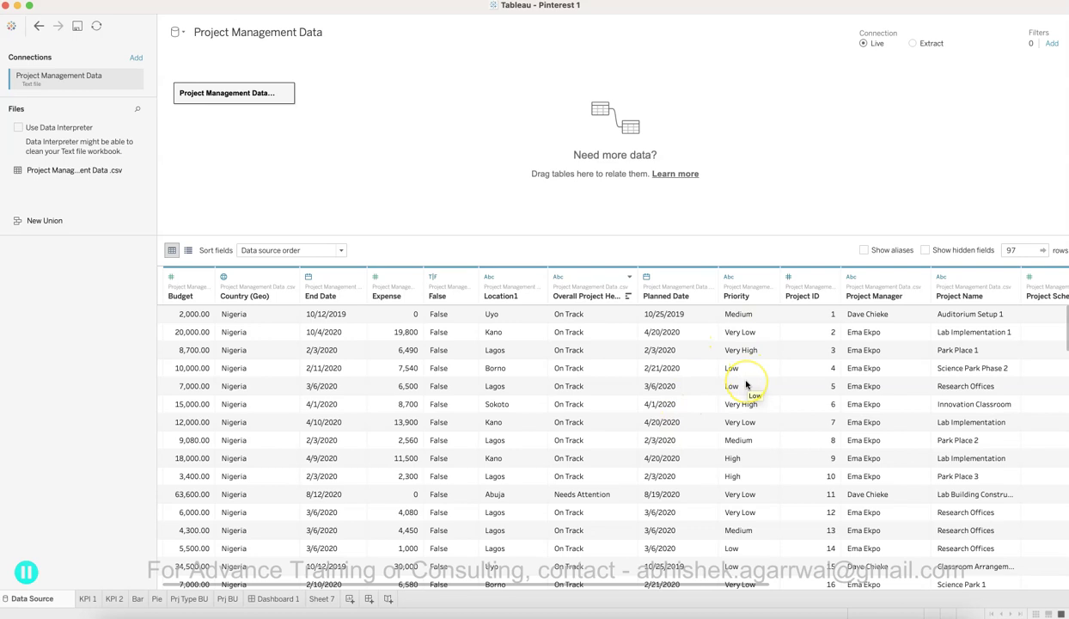
scroll(745, 384, "right", 5)
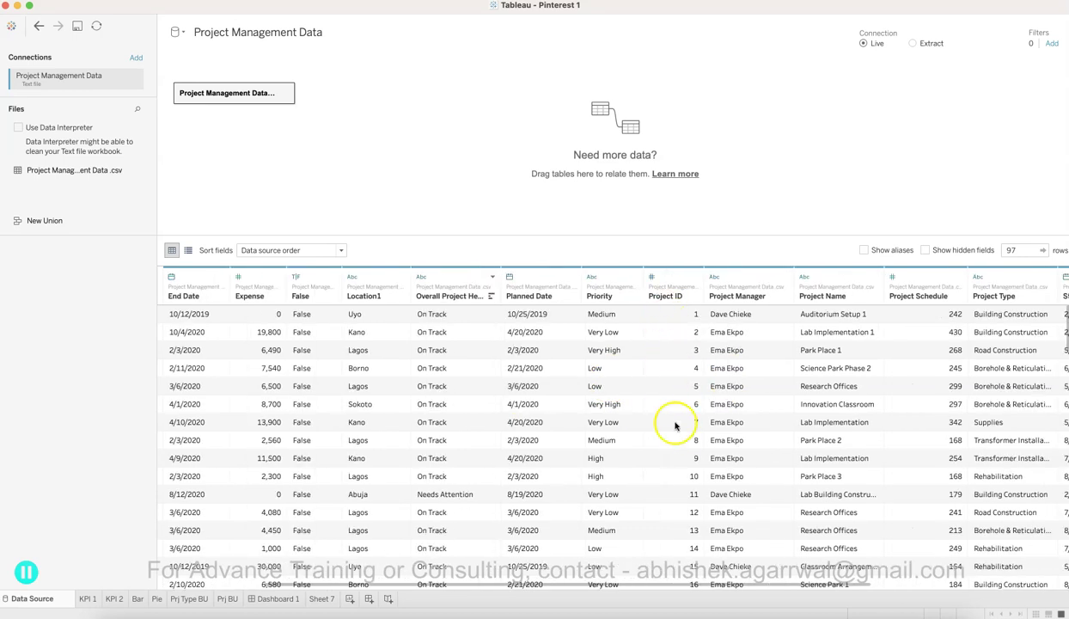
scroll(745, 378, "right", 4)
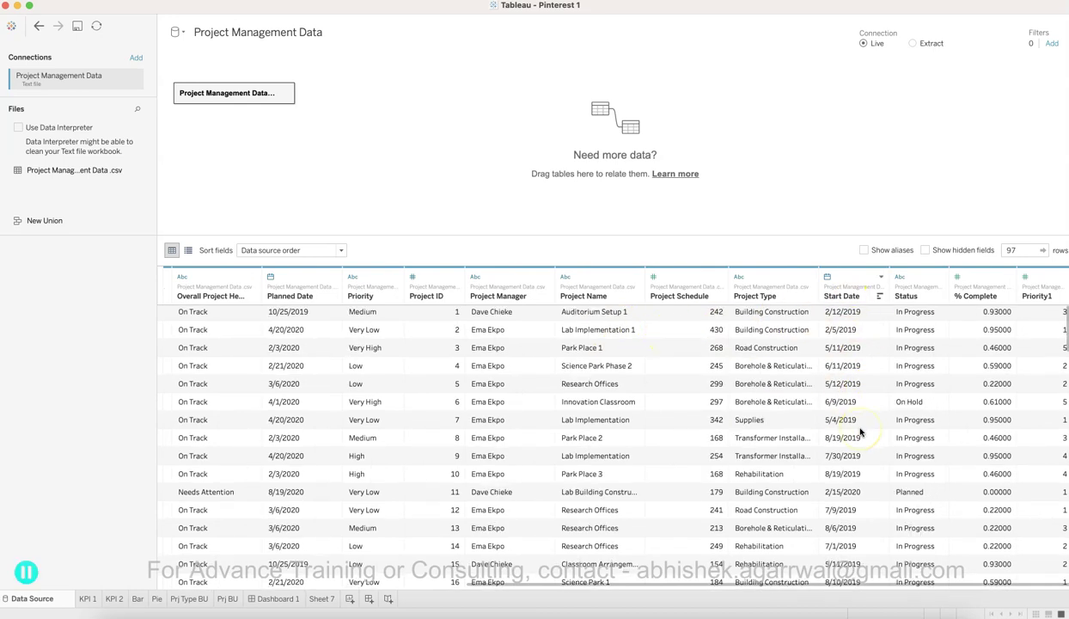
scroll(902, 336, "left", 1)
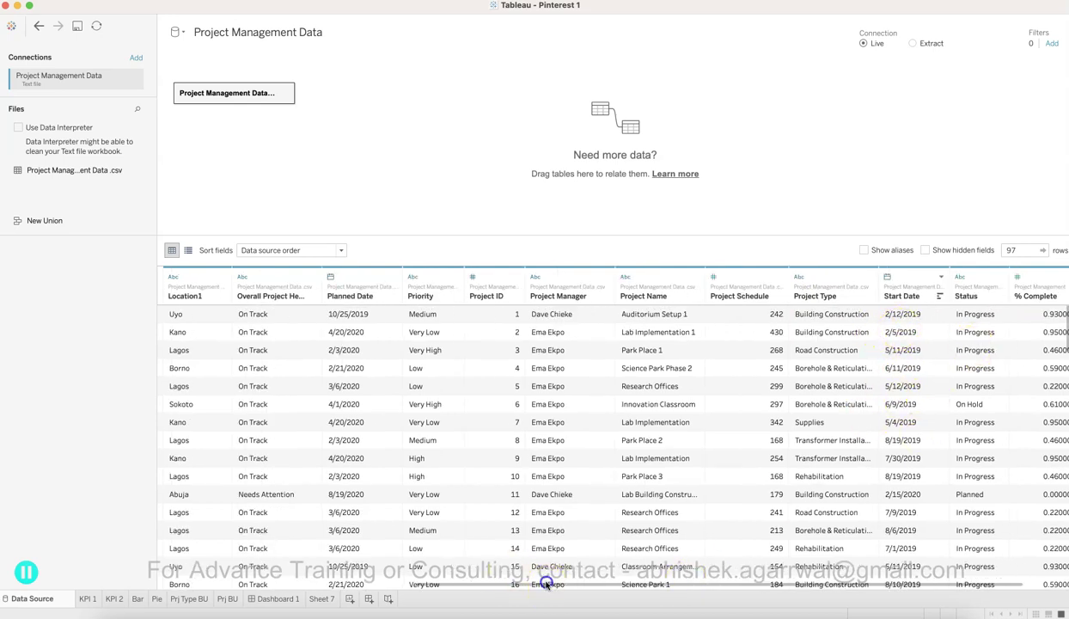
scroll(568, 581, "right", 1)
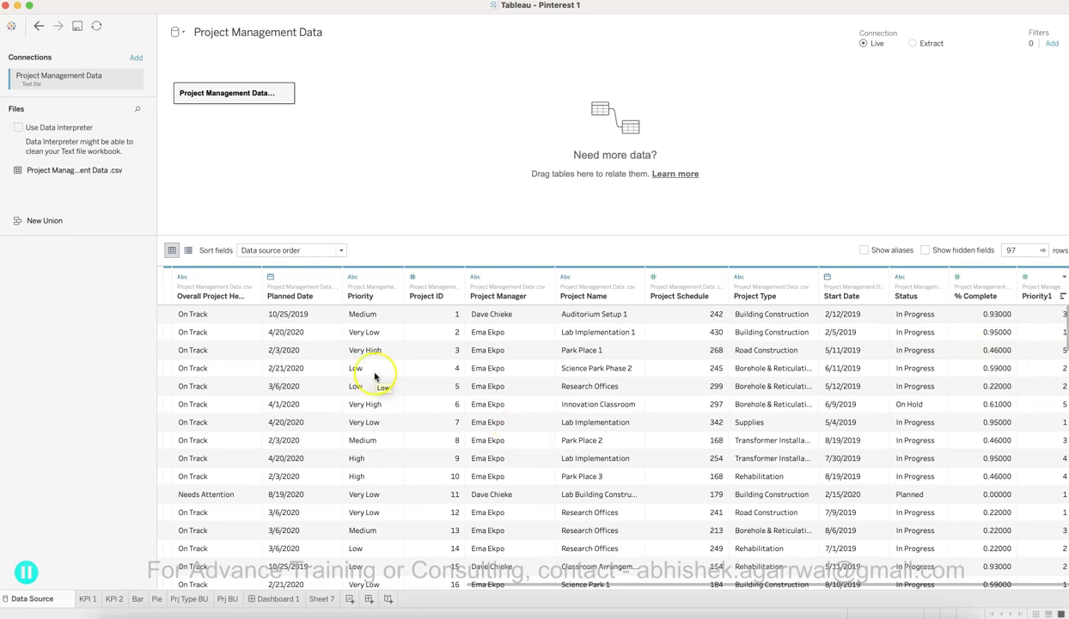
Step: Recheck the finished dashboard against the Dribbble design, and add a new worksheet named kpi1 to the Tableau workbook
left_click(273, 598)
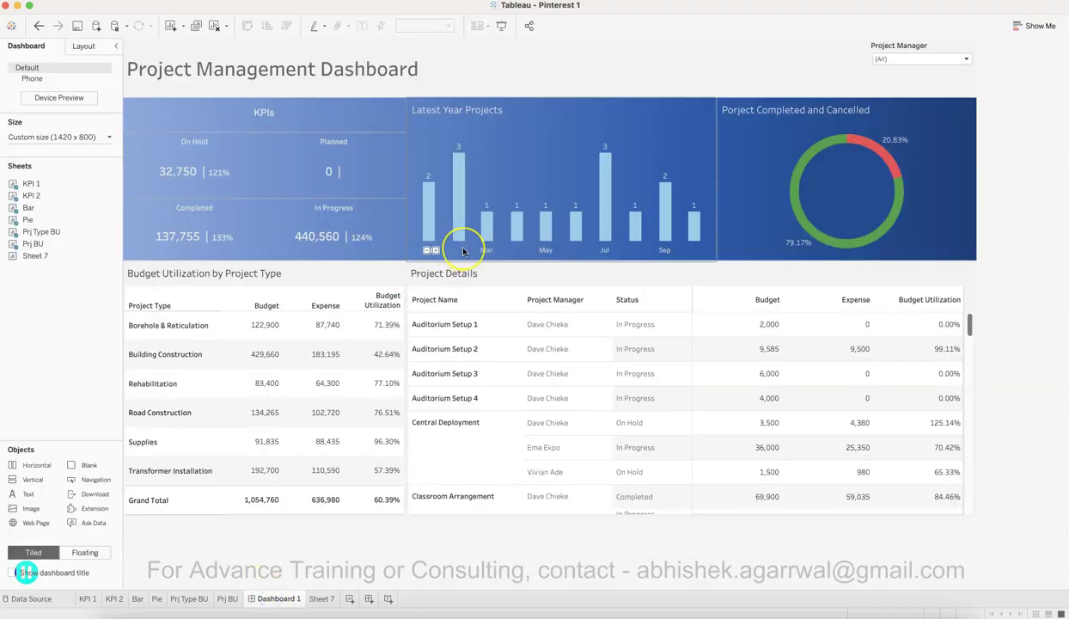
key("super+Tab")
left_click(299, 36)
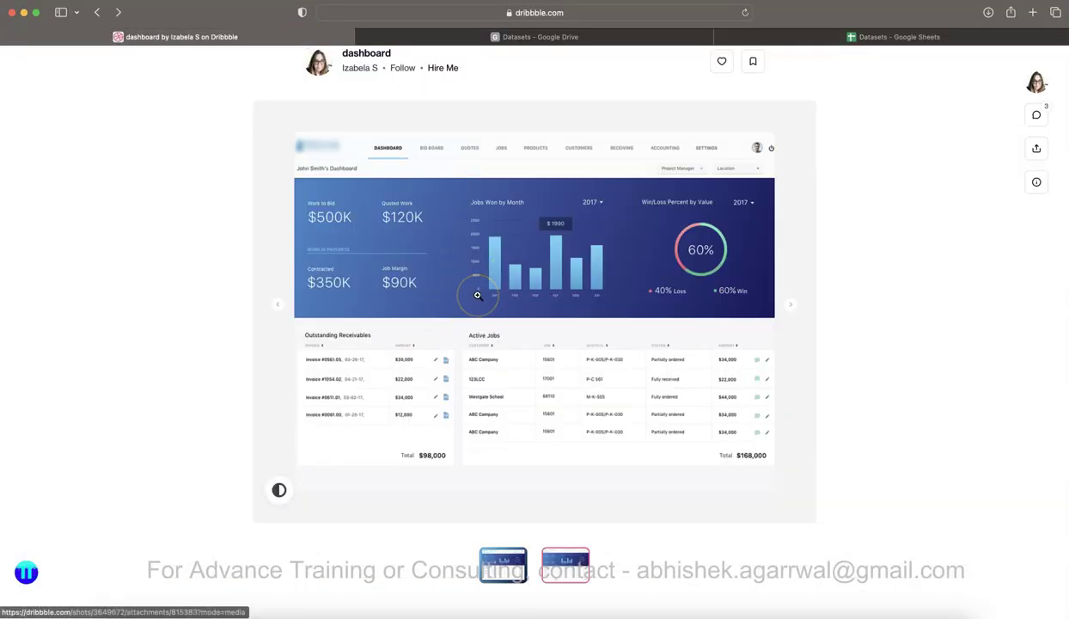
key("super+Tab")
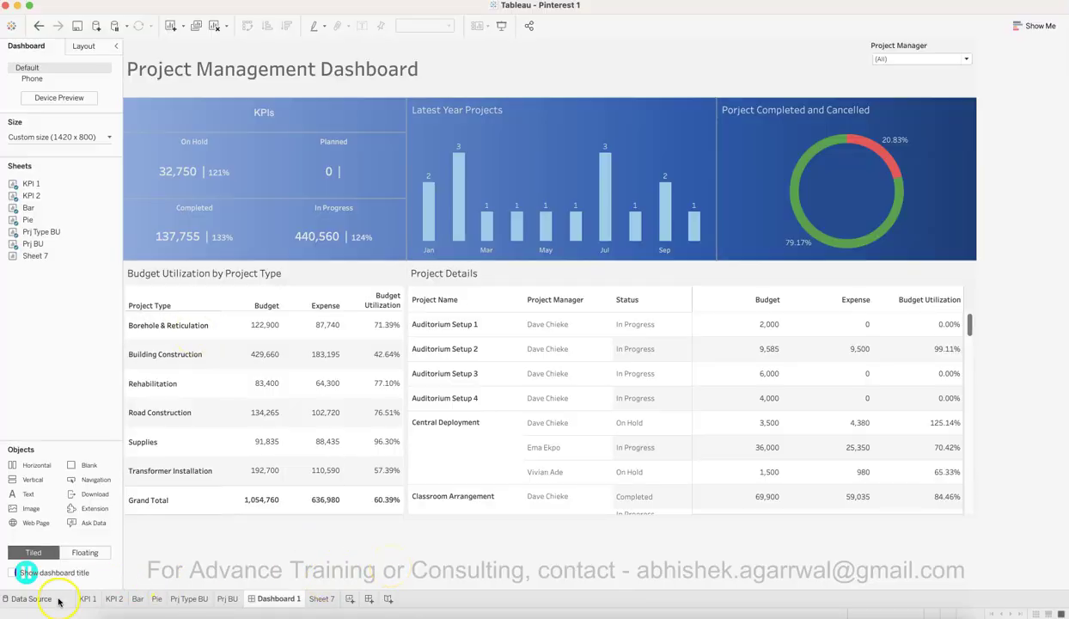
left_click(351, 601)
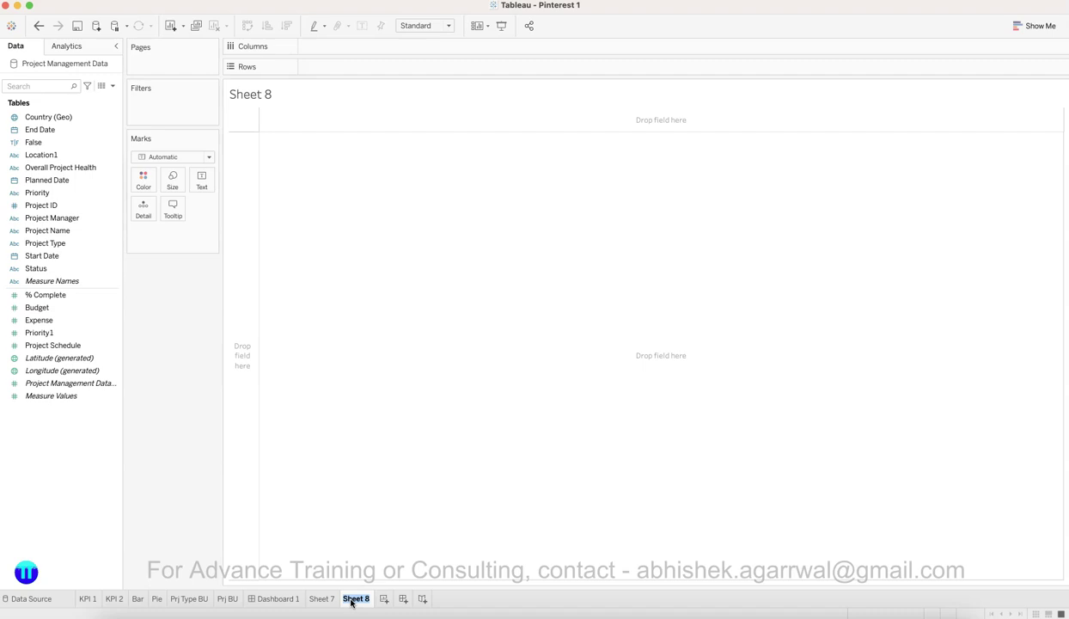
key("Return")
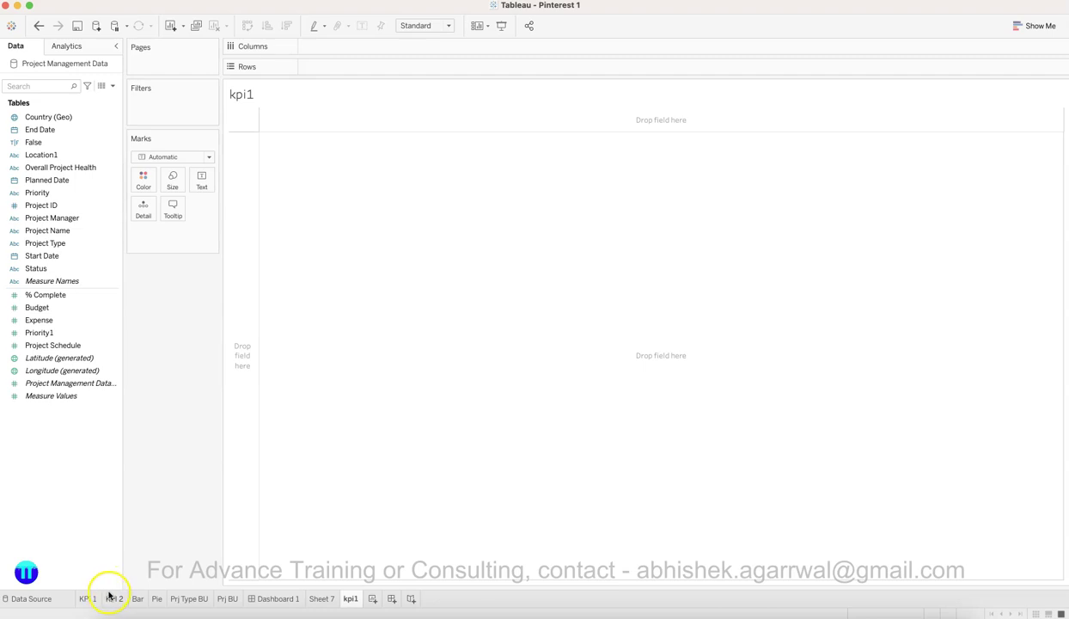
Step: Review the KPI block on Dashboard 1, and add the Status field to the rows of the kpi1 sheet
left_click(274, 599)
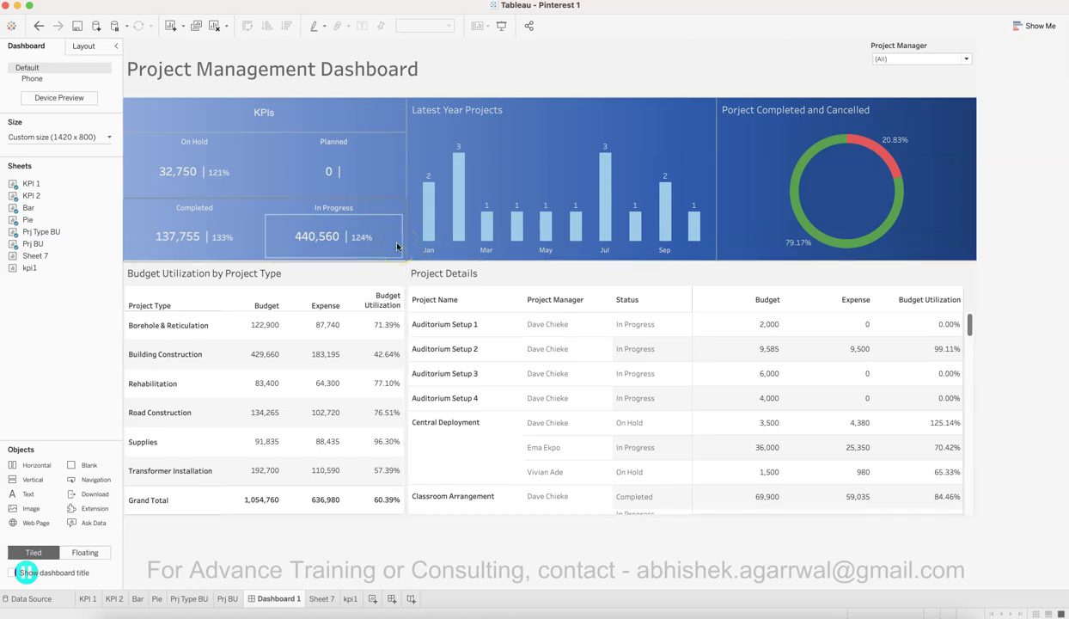
left_click(338, 212)
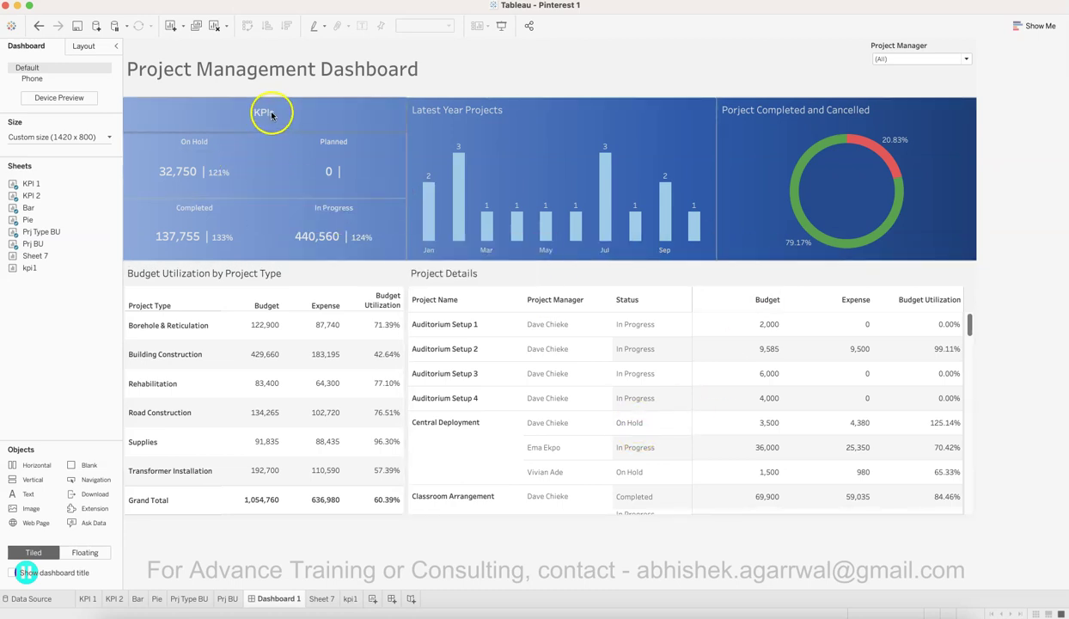
mouse_move(177, 174)
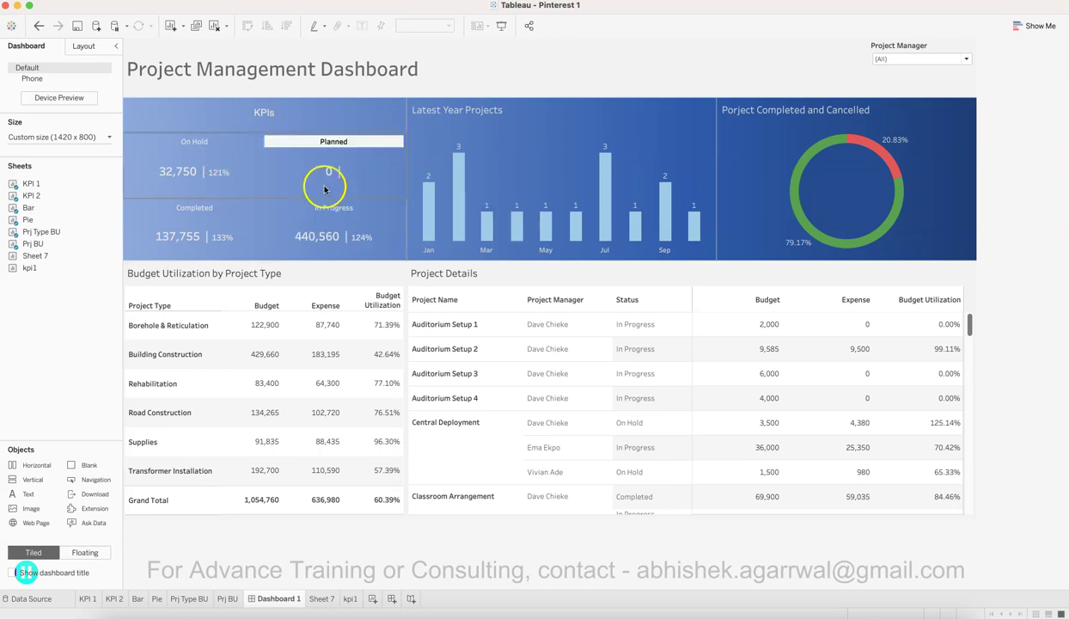
left_click(353, 597)
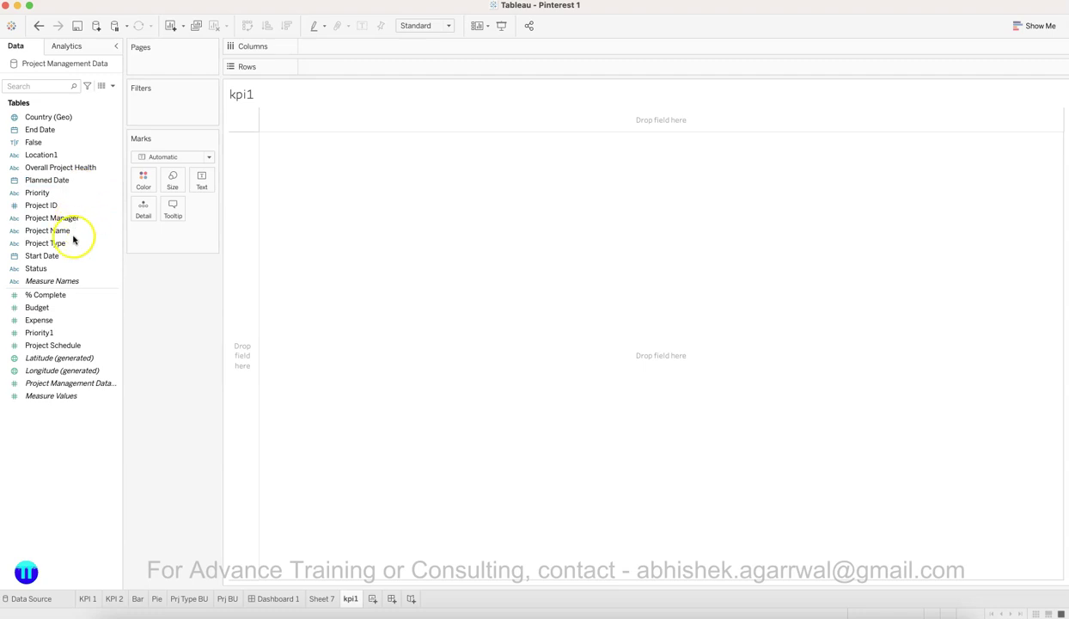
left_click(67, 269)
left_click_drag(67, 269, 356, 64)
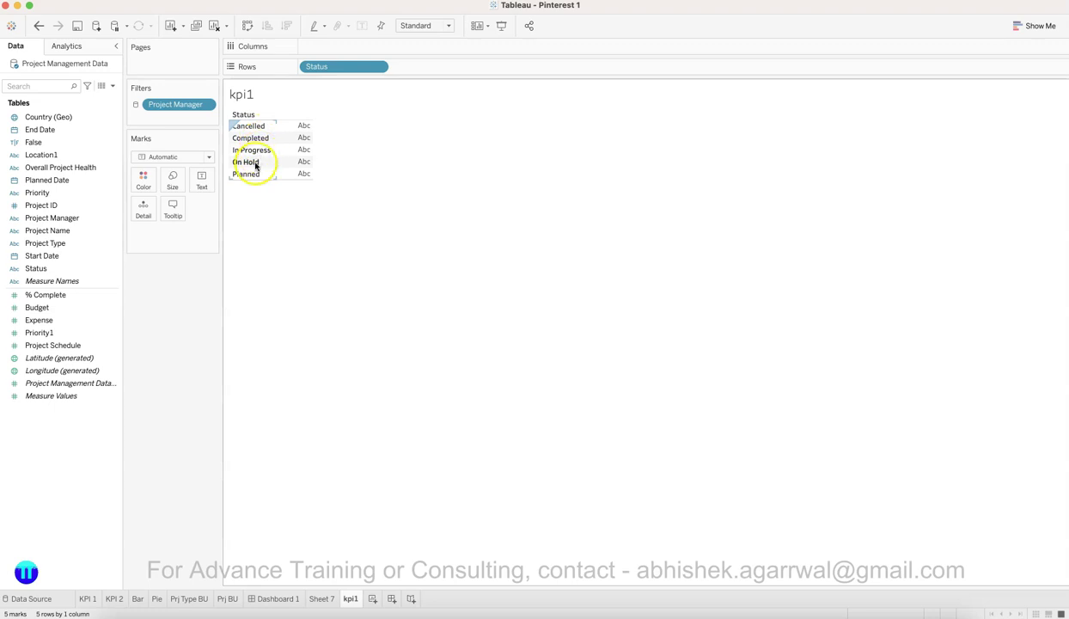
Step: Filter Status on the kpi1 sheet to keep Completed, In Progress, On Hold and Planned, leaving out Cancelled
left_click(266, 130)
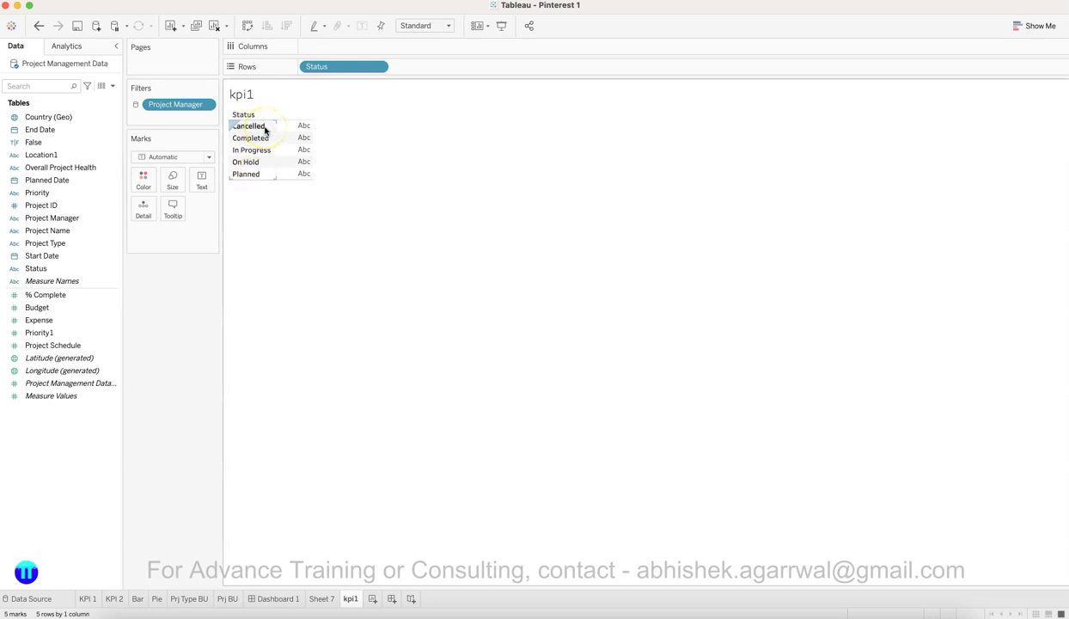
left_click(378, 68)
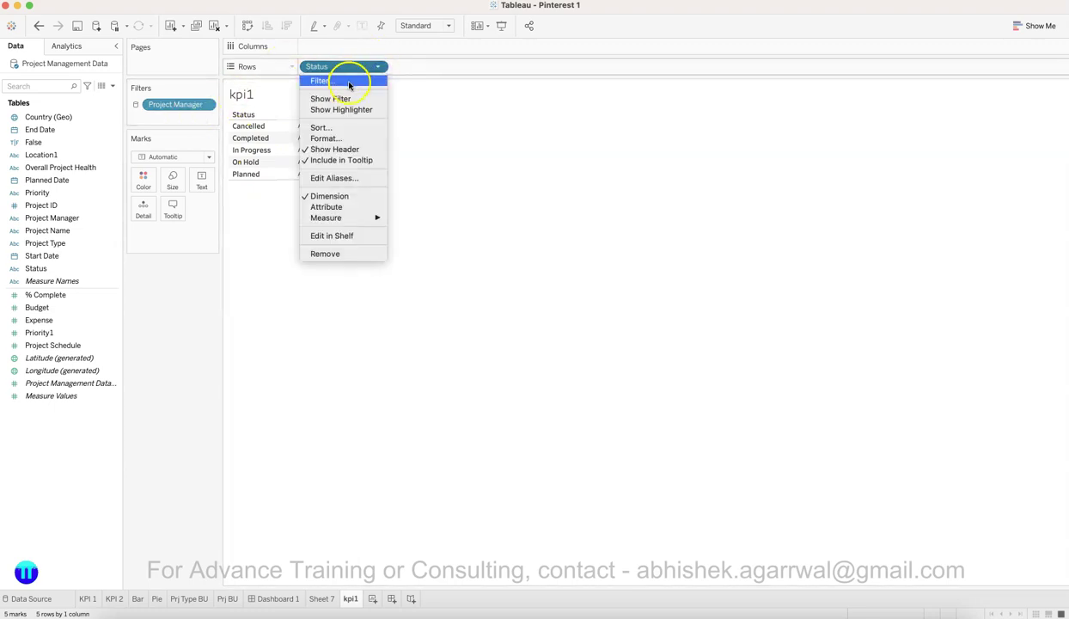
left_click(344, 81)
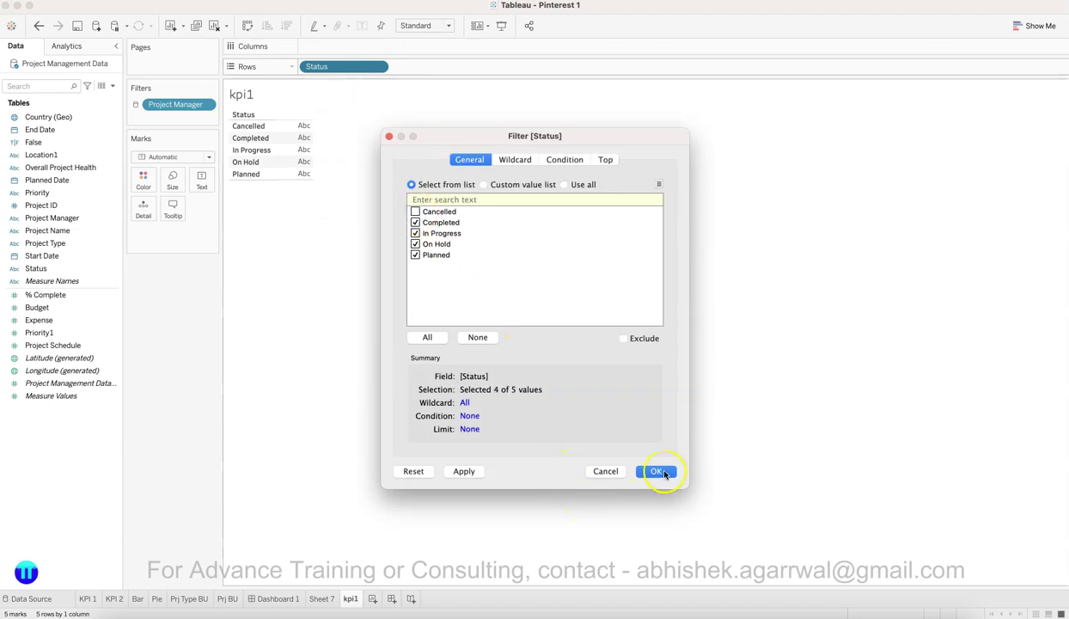
left_click(659, 471)
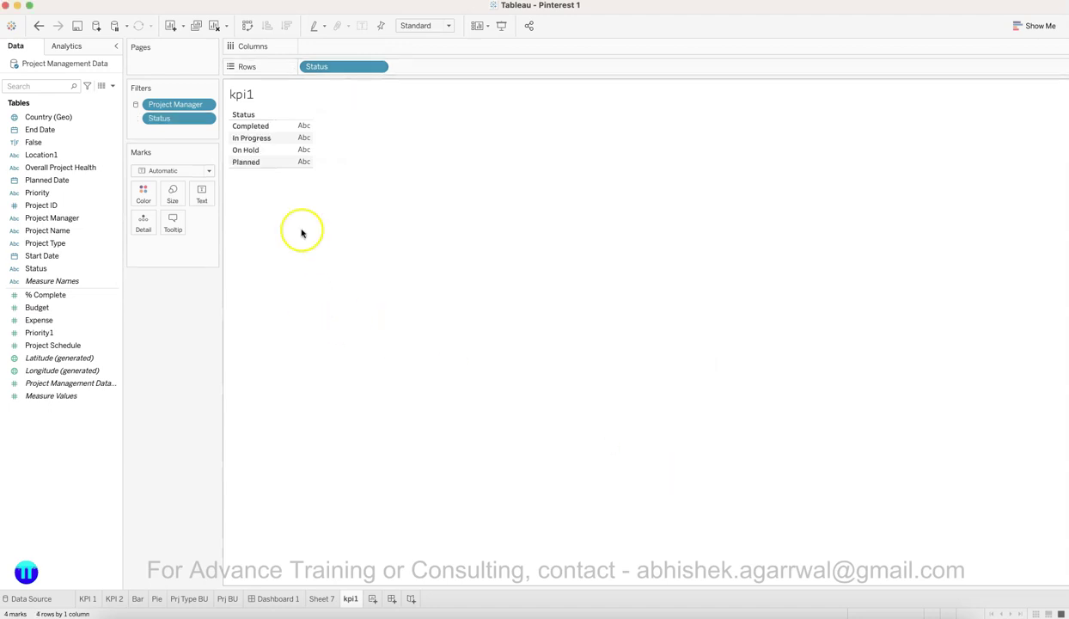
Step: Move Status from rows to columns on the kpi1 sheet and fit the sheet to Entire View
left_click_drag(352, 68, 365, 48)
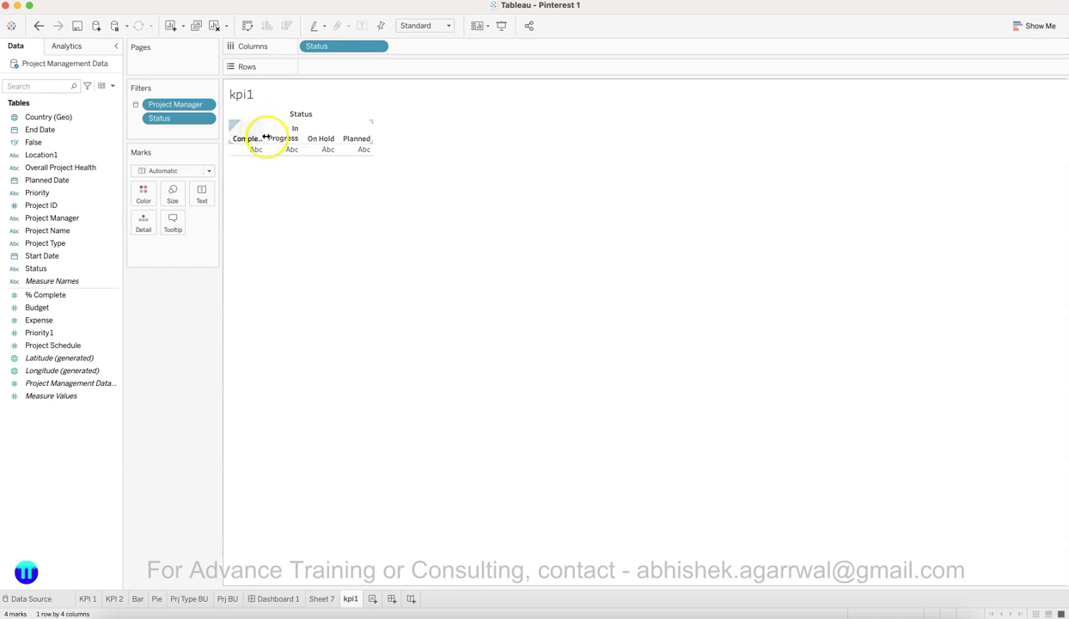
left_click(436, 26)
left_click(422, 66)
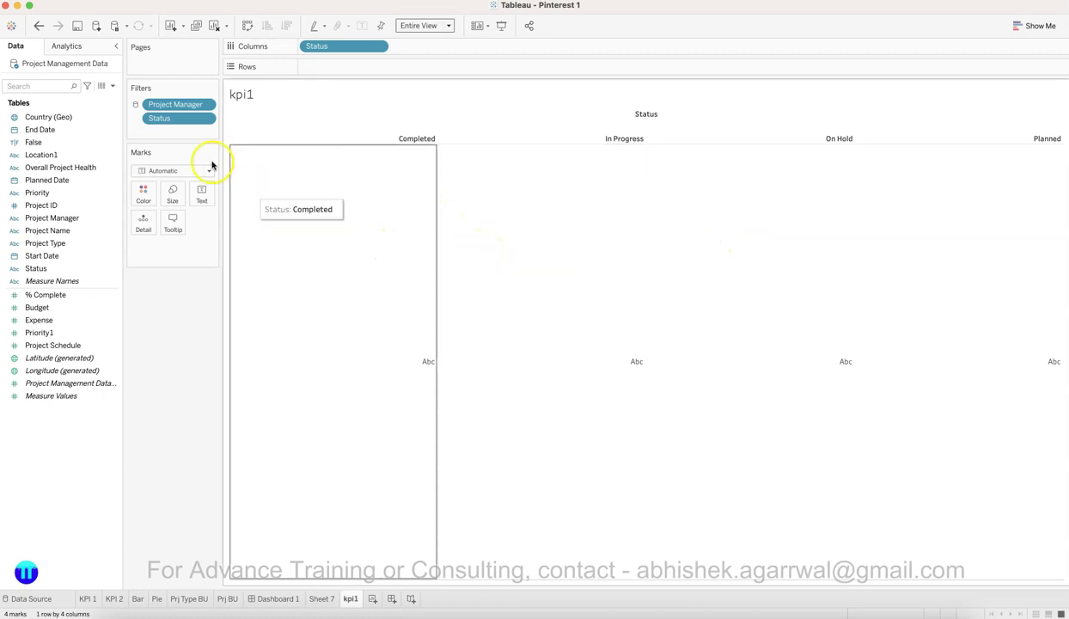
Step: Edit the Status filter on kpi1 to keep only Completed and In Progress, leaving out On Hold and Planned
left_click(206, 119)
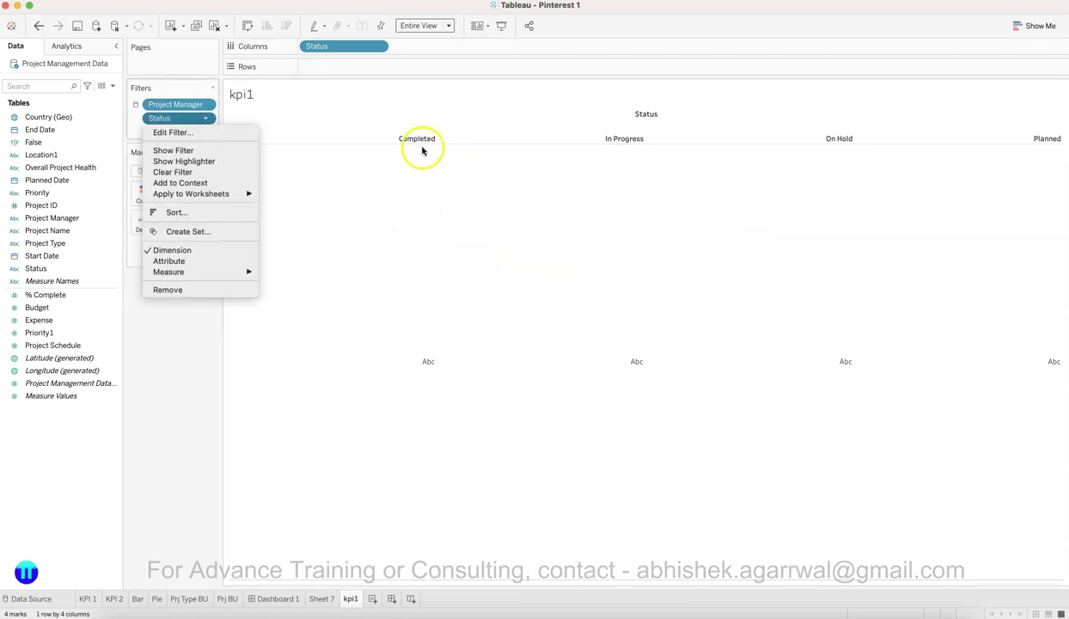
left_click(175, 135)
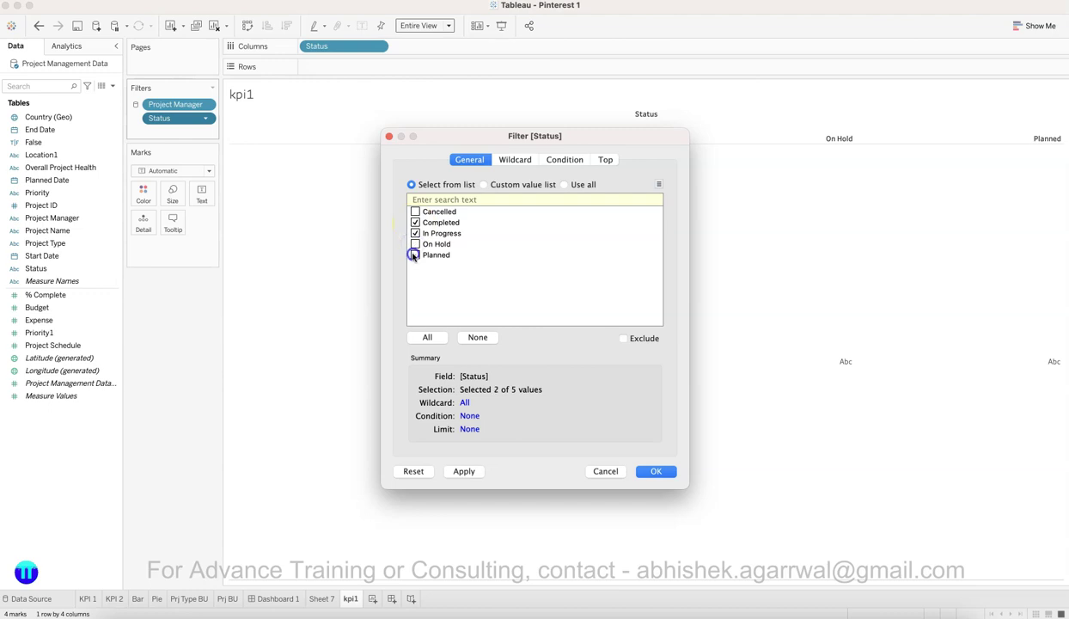
left_click(653, 473)
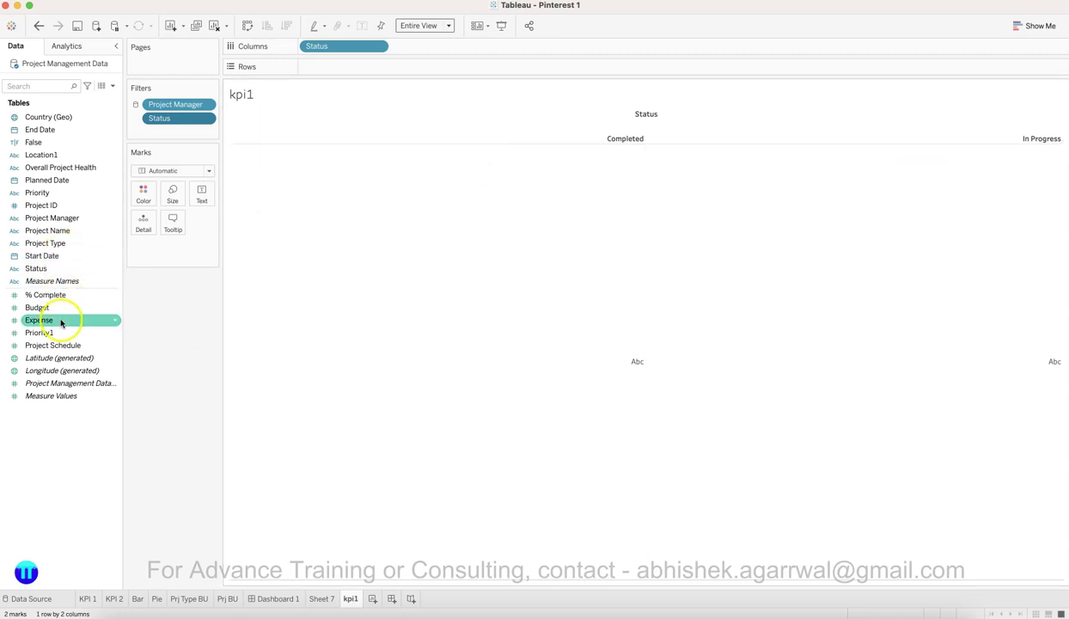
Step: Add Budget and Expense as text marks on kpi1, and compare the sheet with the KPI block on Dashboard 1
left_click_drag(37, 307, 192, 197)
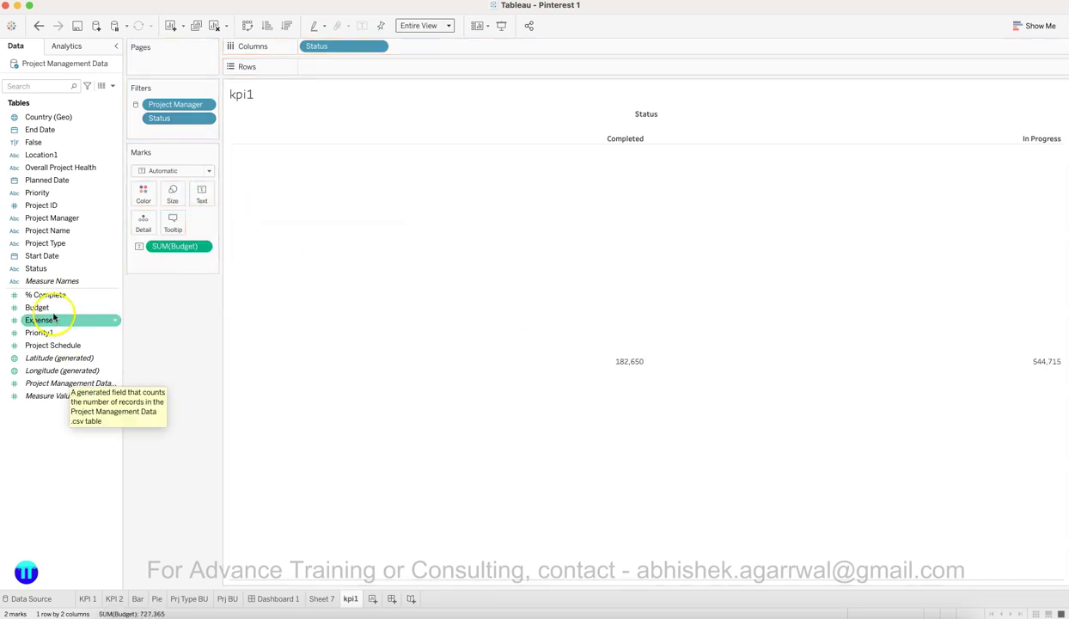
left_click_drag(53, 322, 203, 196)
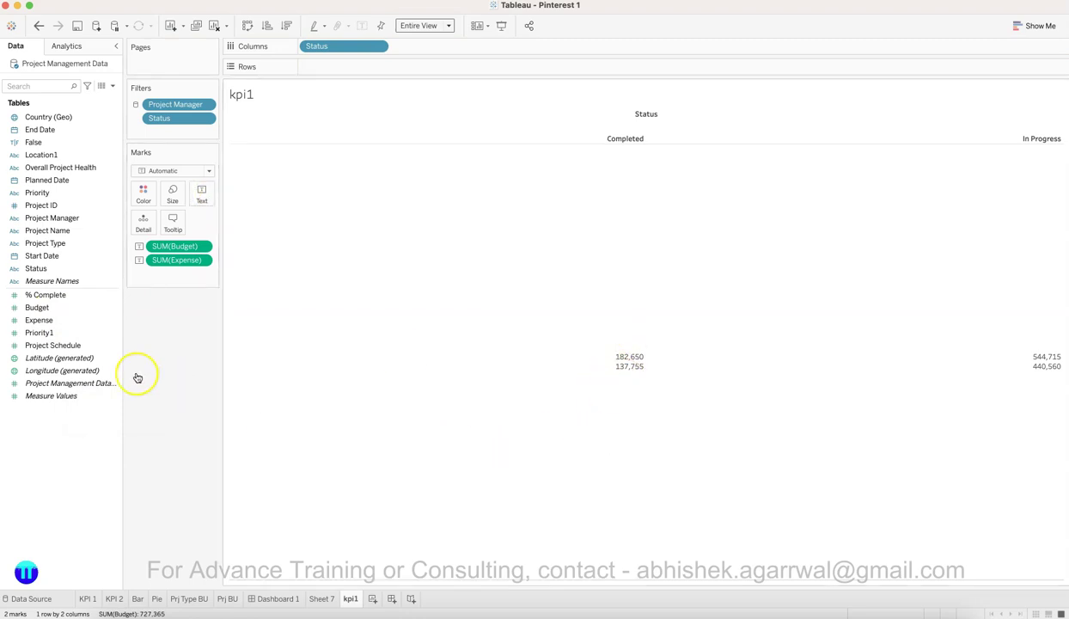
left_click(276, 598)
mouse_move(209, 174)
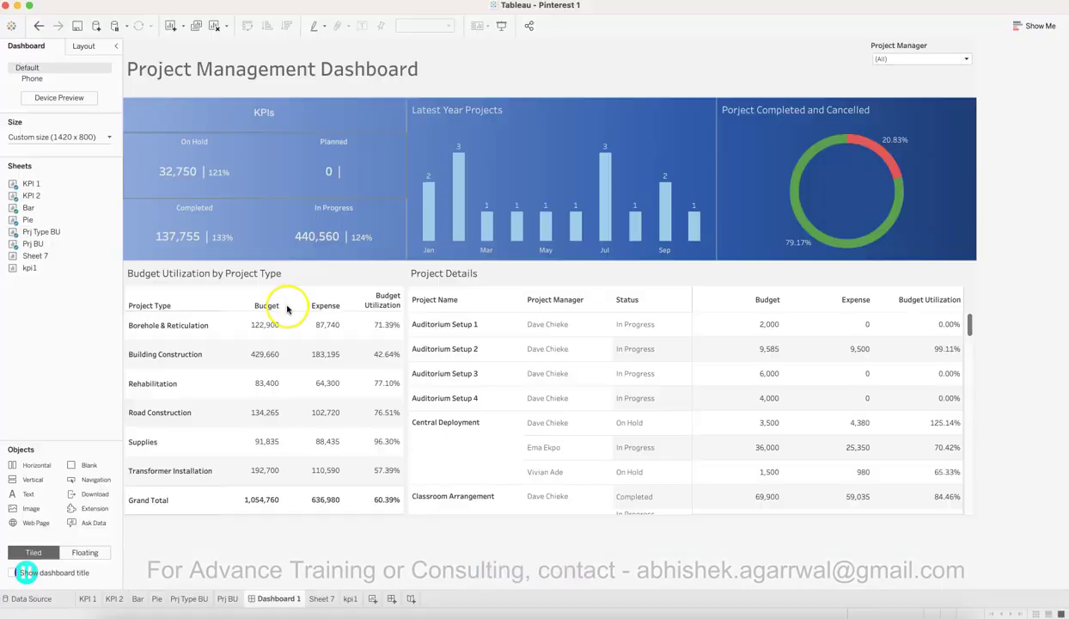
left_click(221, 174)
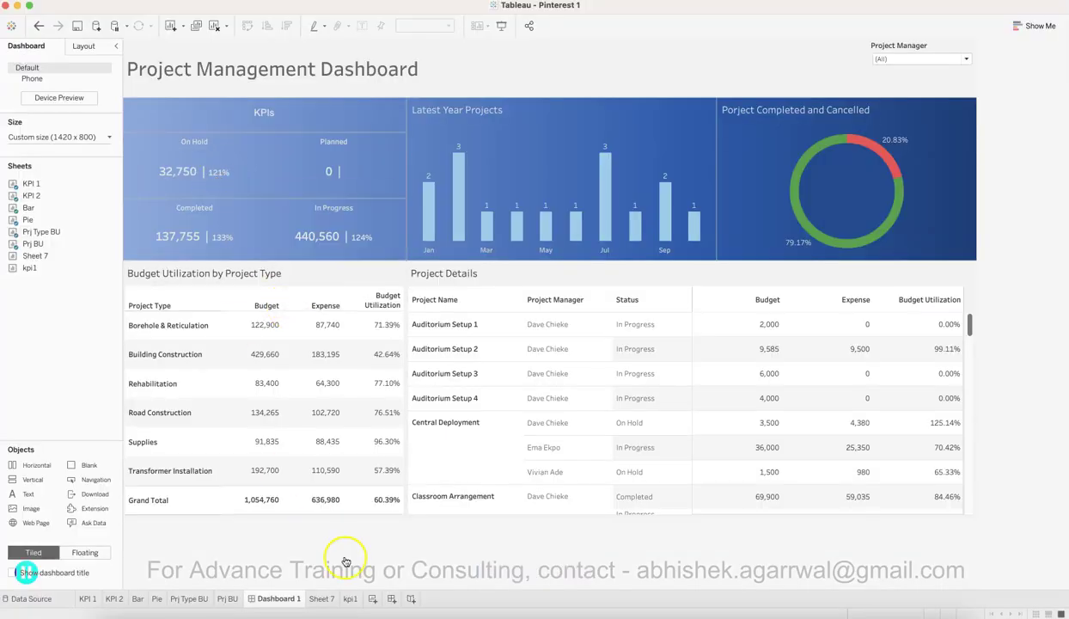
left_click(352, 597)
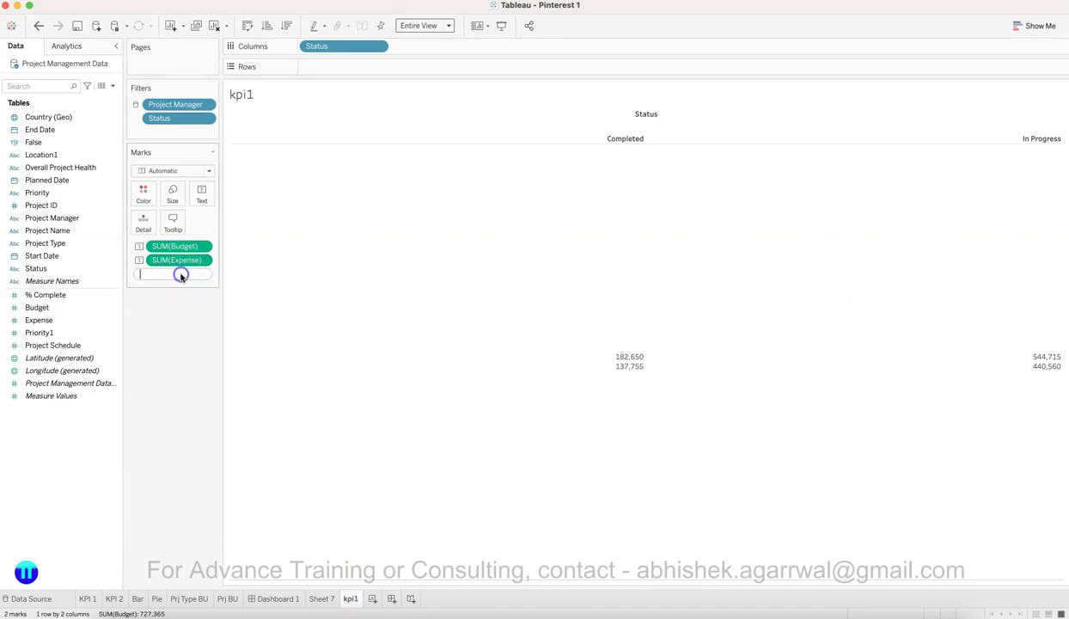
type("SUM(bu")
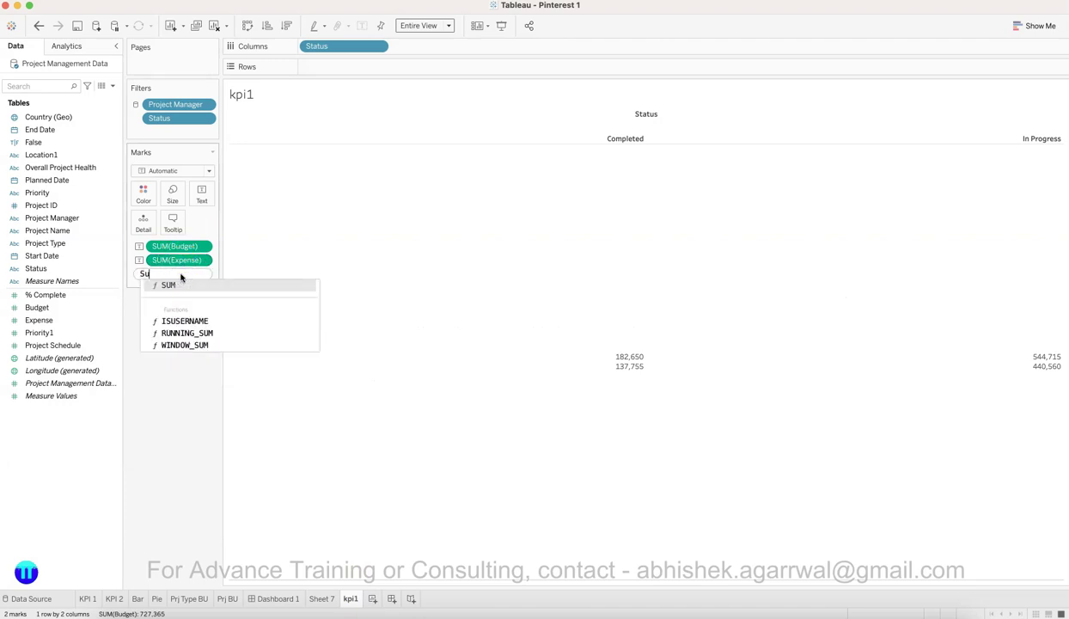
type("d")
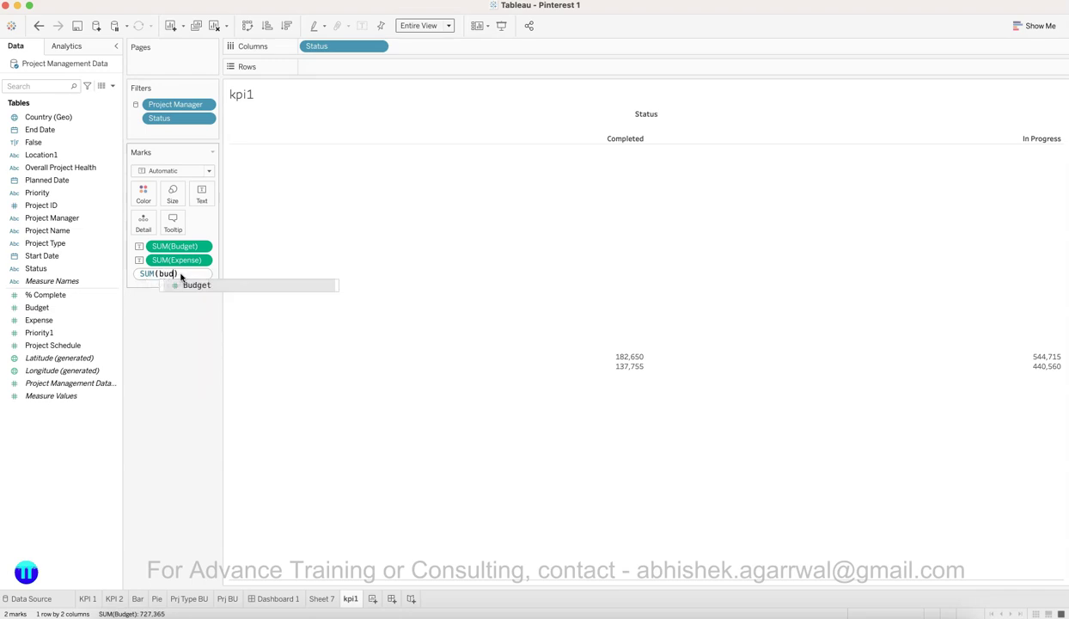
key("BackSpace")
key("BackSpace")
key("BackSpace")
key("BackSpace")
key("BackSpace")
key("BackSpace")
key("BackSpace")
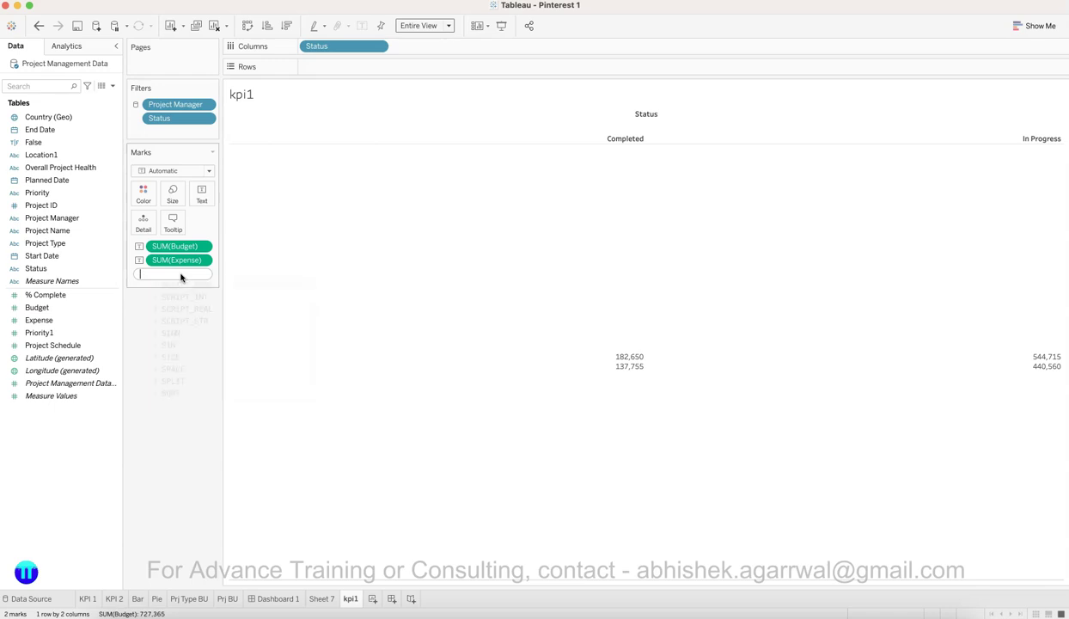
Step: Start a new calculated field in the Project Management data and name it Budget Utilization
left_click(112, 87)
left_click(98, 96)
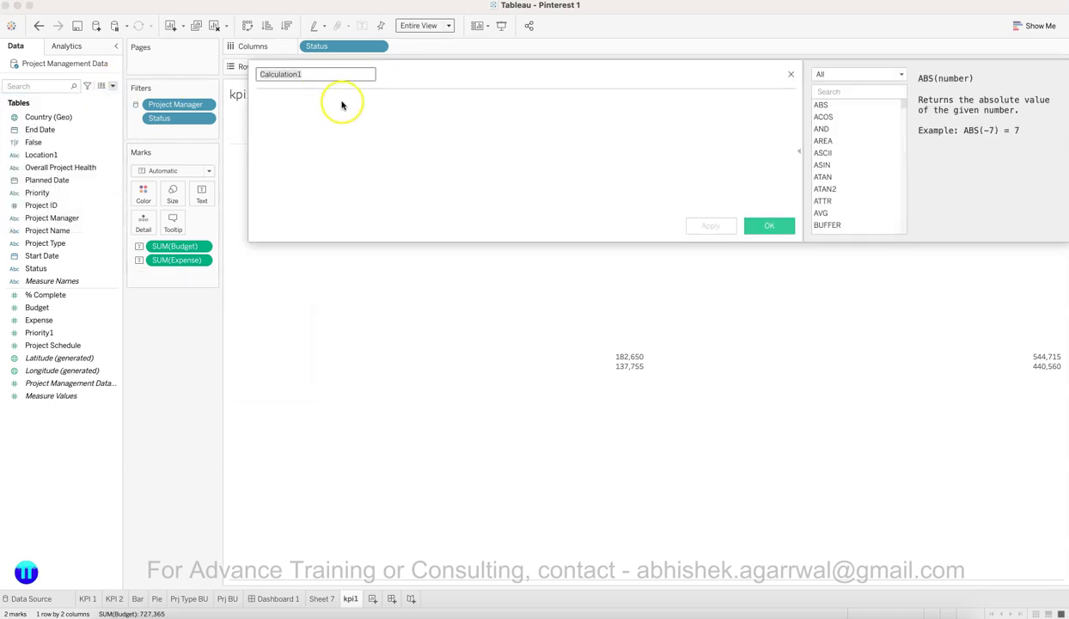
type("Budget Utiliz")
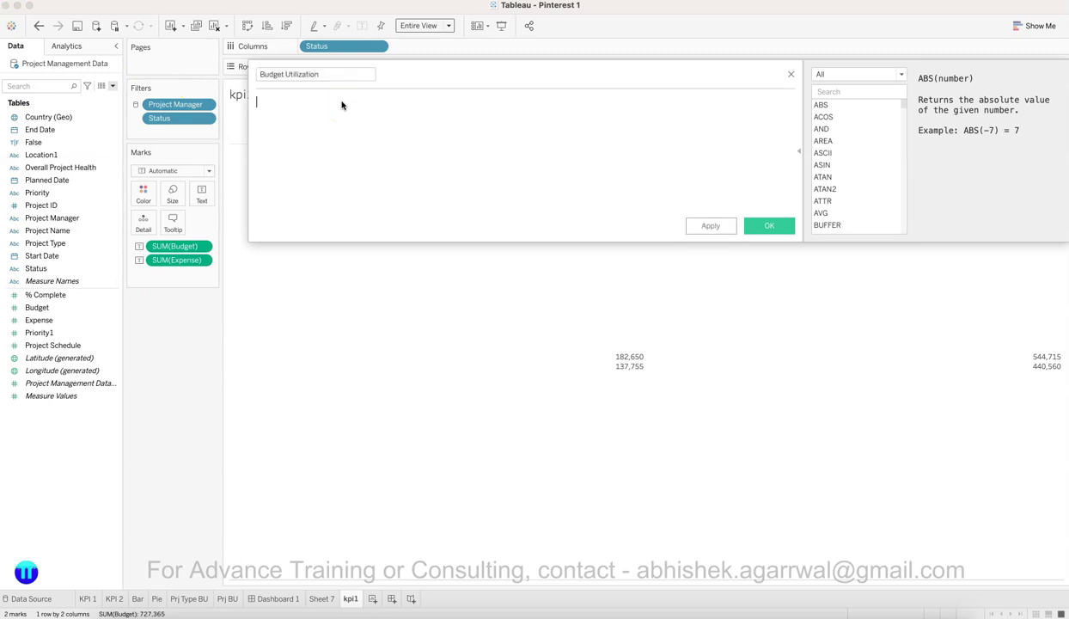
Step: Define the Budget Utilization calculation as SUM([Expense])/SUM([Budget]) and save it
type("SUM(bud")
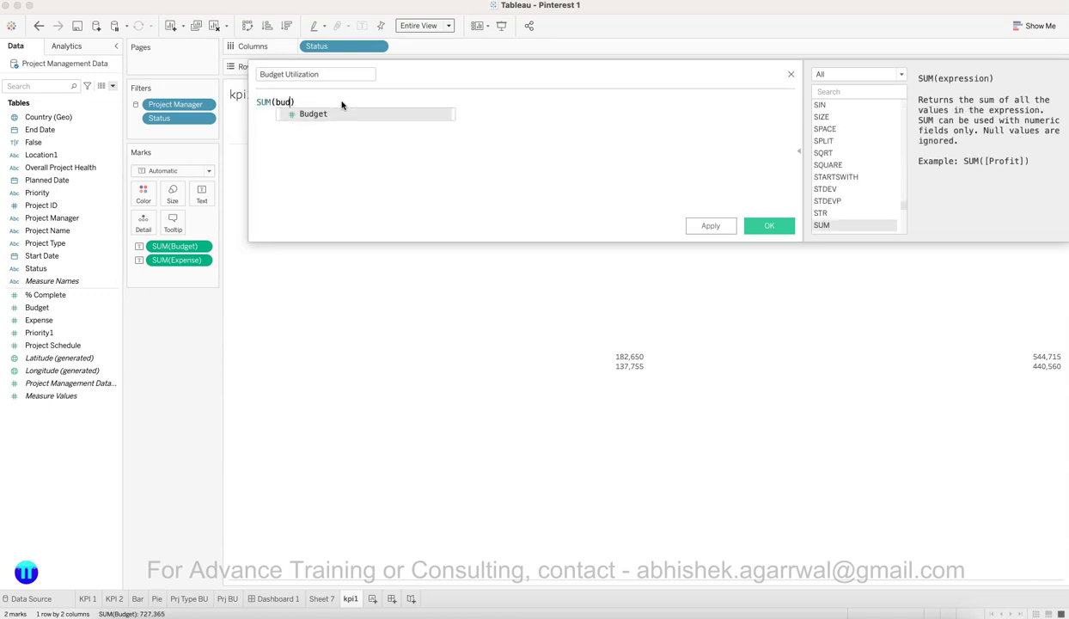
key("Return")
key("BackSpace")
key("BackSpace")
key("BackSpace")
key("BackSpace")
key("BackSpace")
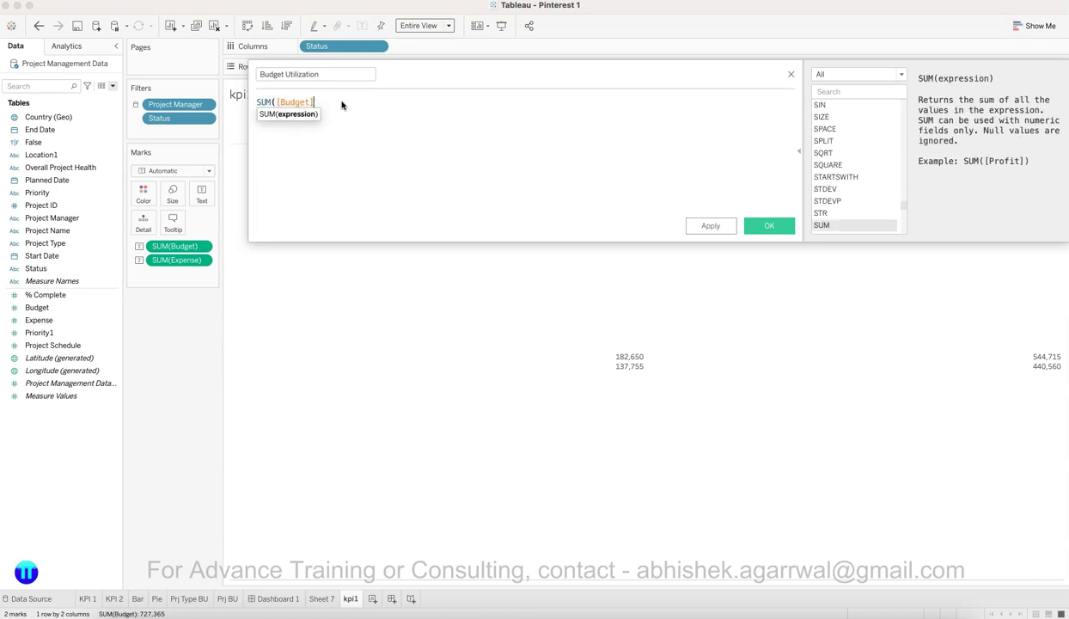
key("BackSpace")
key("BackSpace")
type("exp")
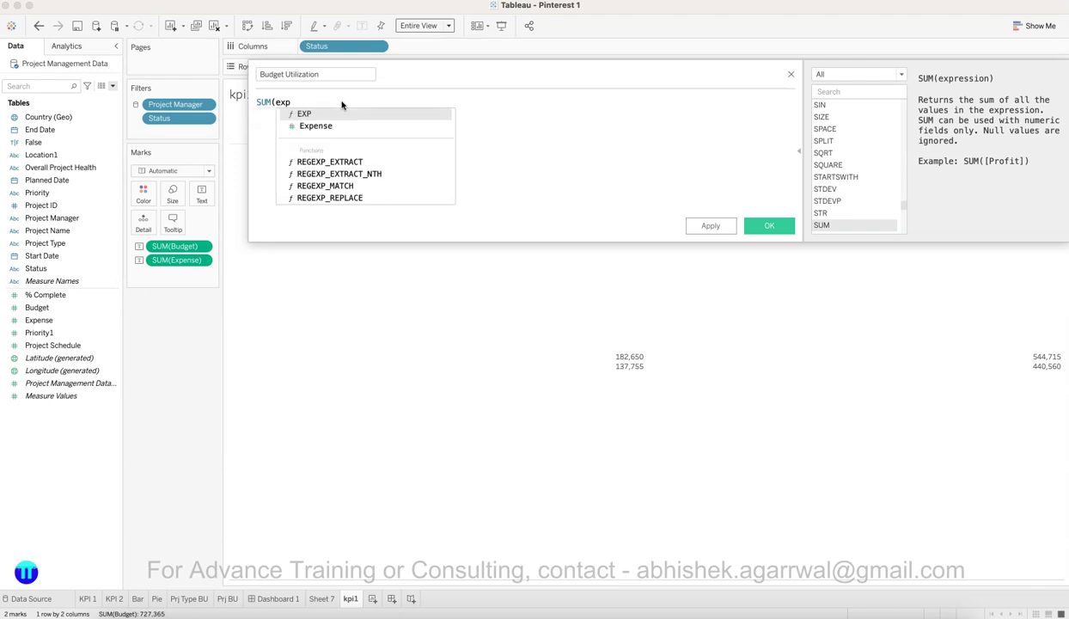
key("Down")
key("Return")
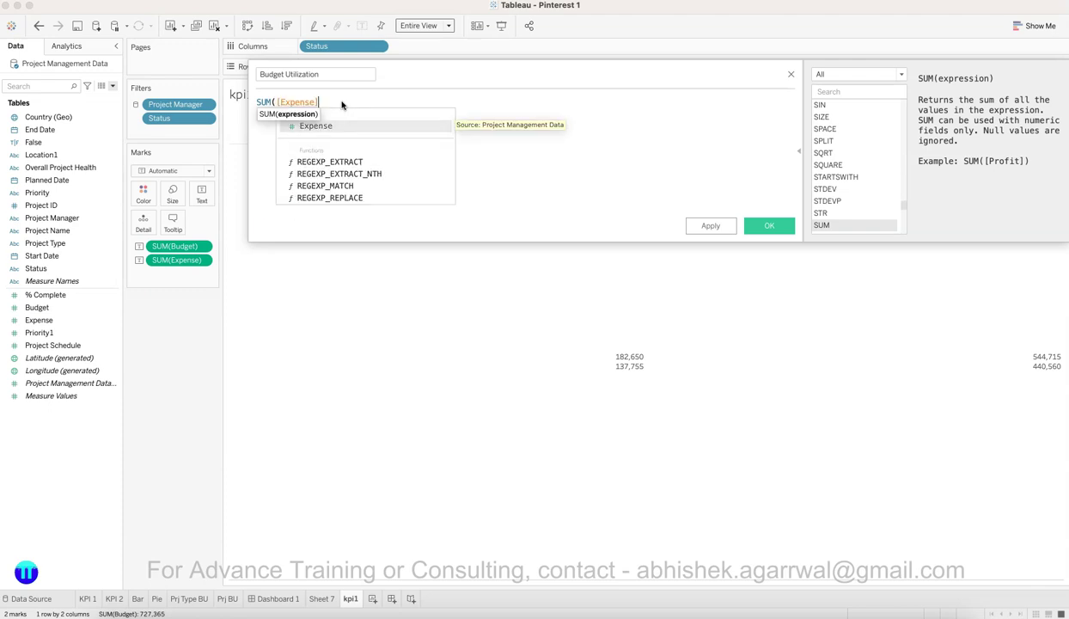
type(")/su")
key("Return")
type("bud")
key("Return")
type(")/SUM([Budget")
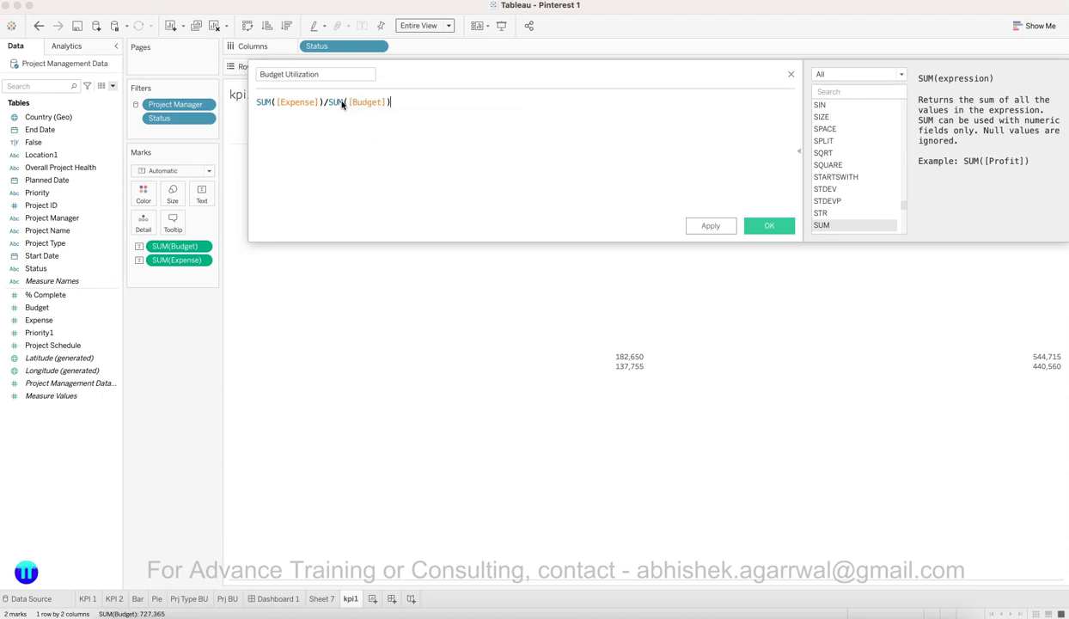
left_click(764, 226)
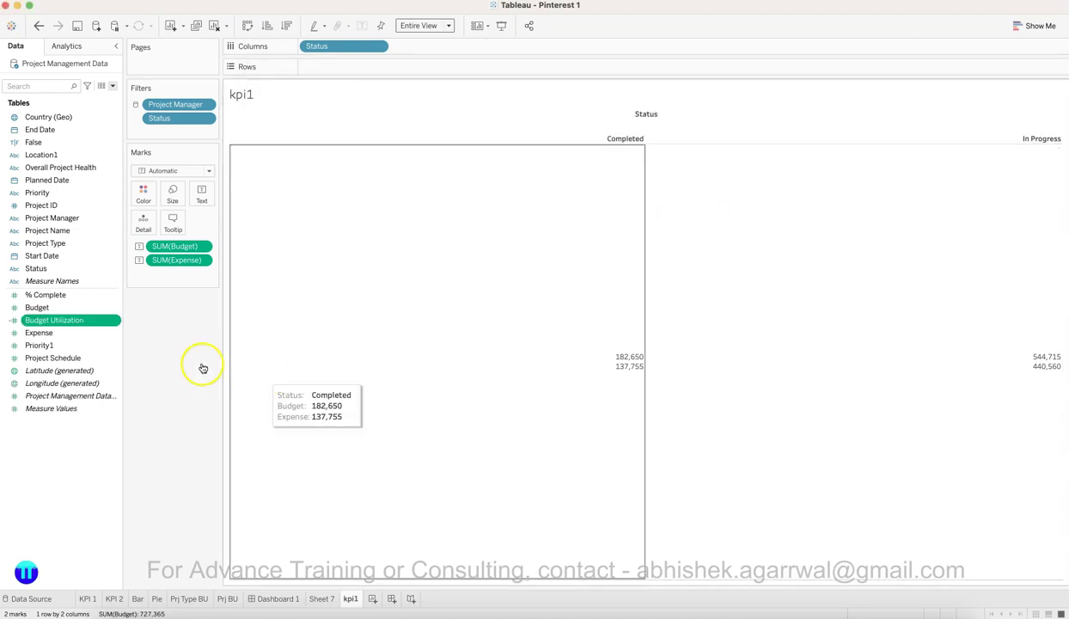
Step: Add Budget Utilization to the text marks of kpi1 and remove Expense from them
left_click_drag(72, 322, 205, 197)
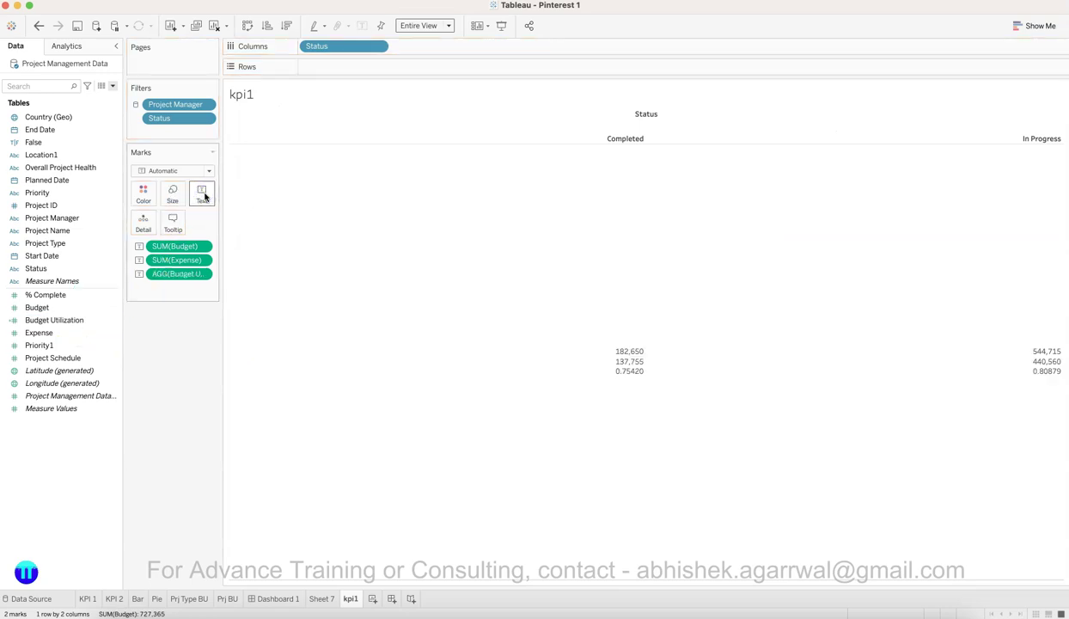
left_click(86, 321)
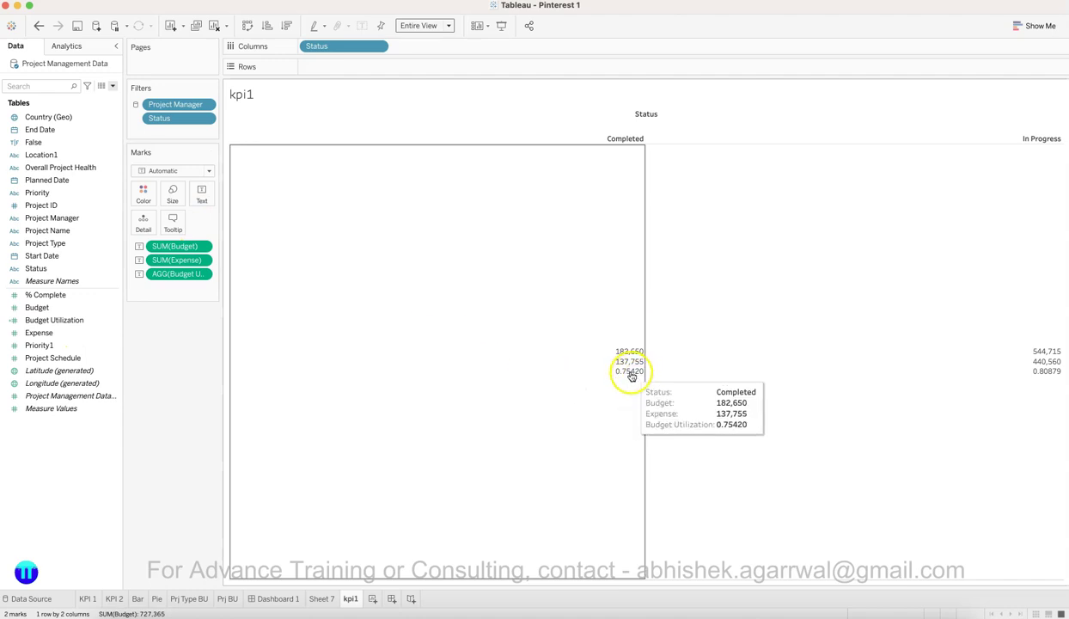
left_click_drag(191, 261, 184, 340)
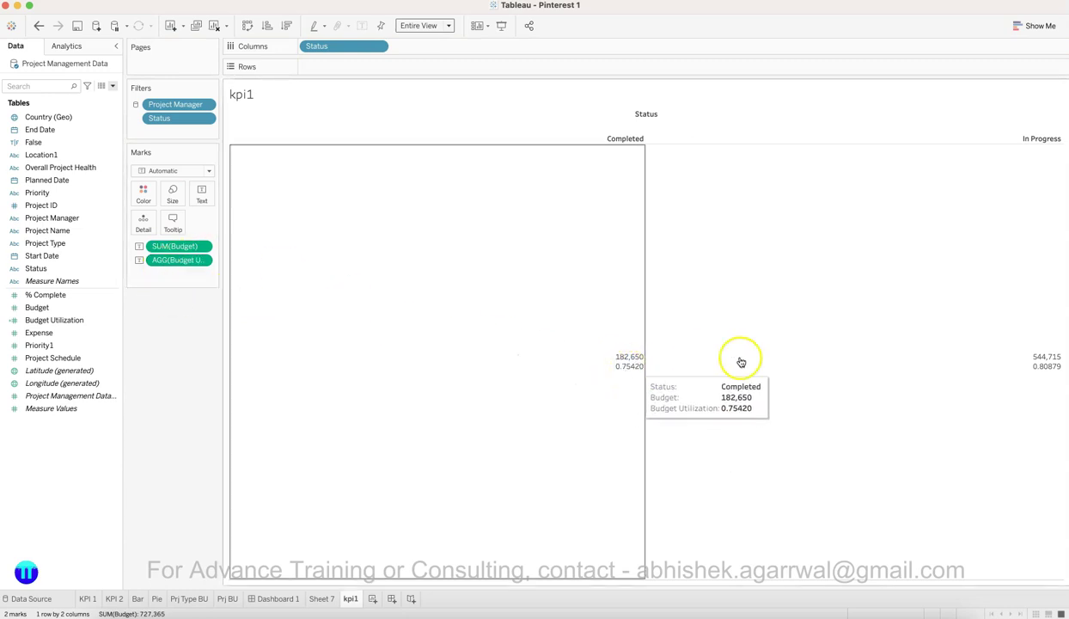
left_click(200, 260)
left_click(198, 272)
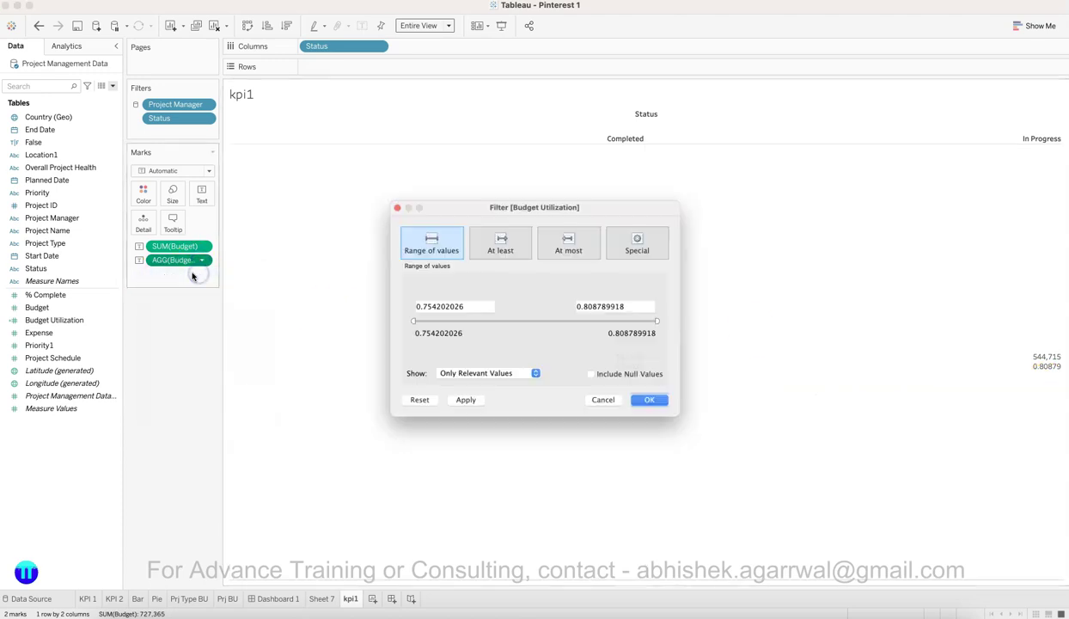
left_click(608, 409)
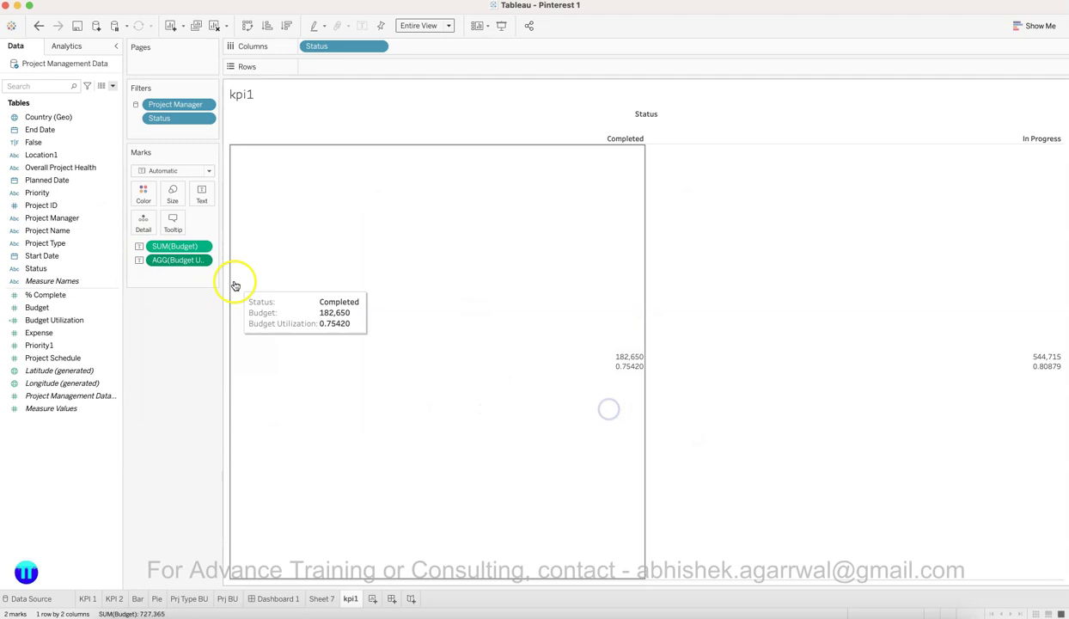
Step: Format the Budget Utilization numbers in the kpi1 pane as a percentage with 2 decimal places
left_click(201, 260)
left_click(200, 311)
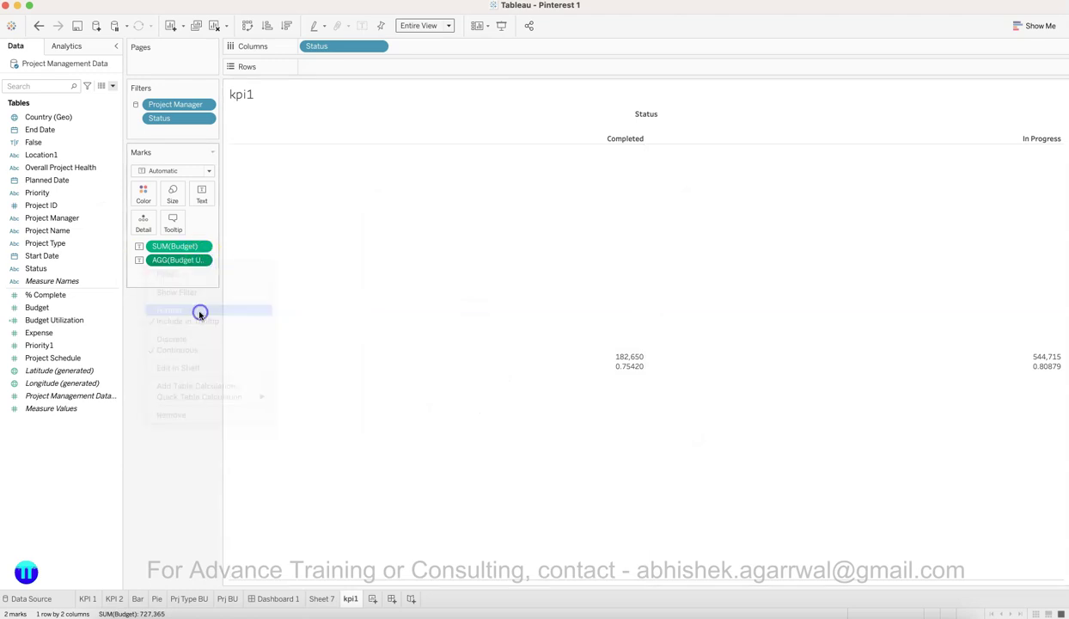
left_click(91, 168)
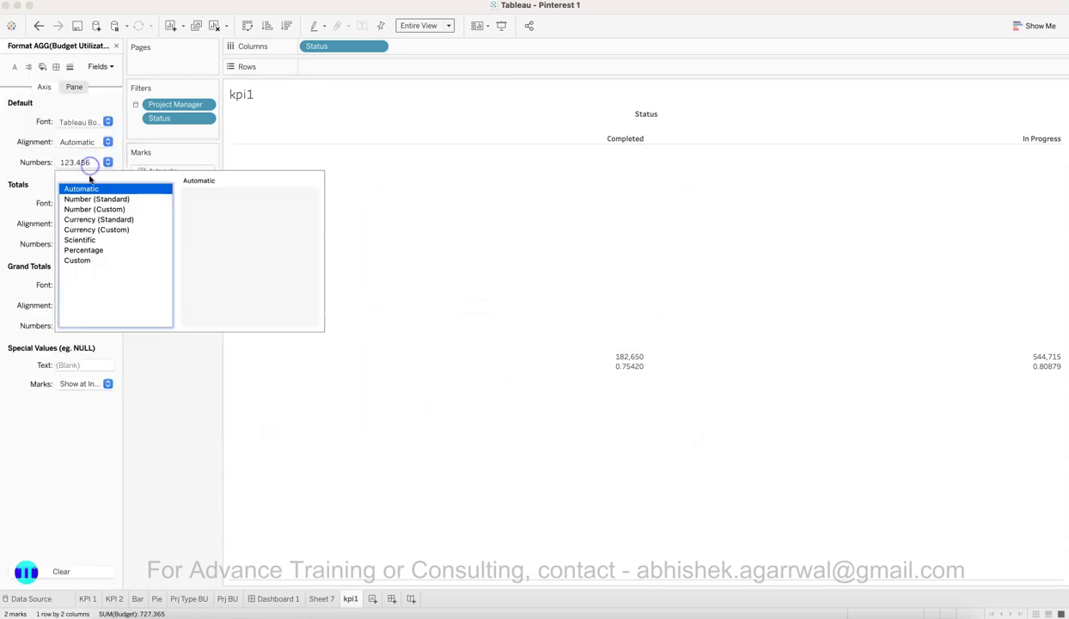
left_click(83, 250)
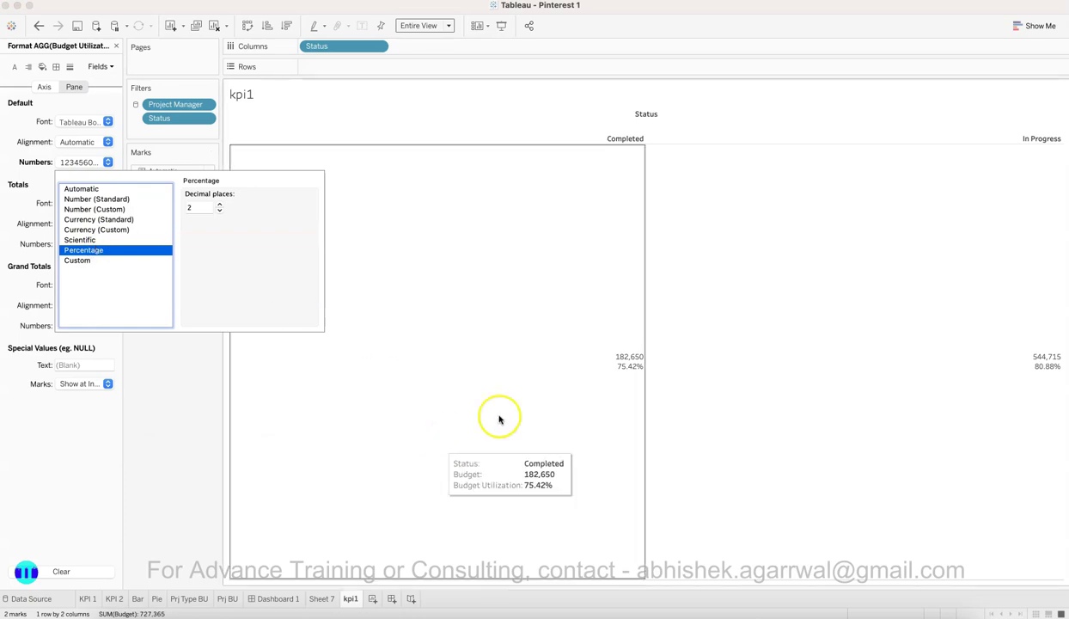
left_click(199, 450)
mouse_move(597, 397)
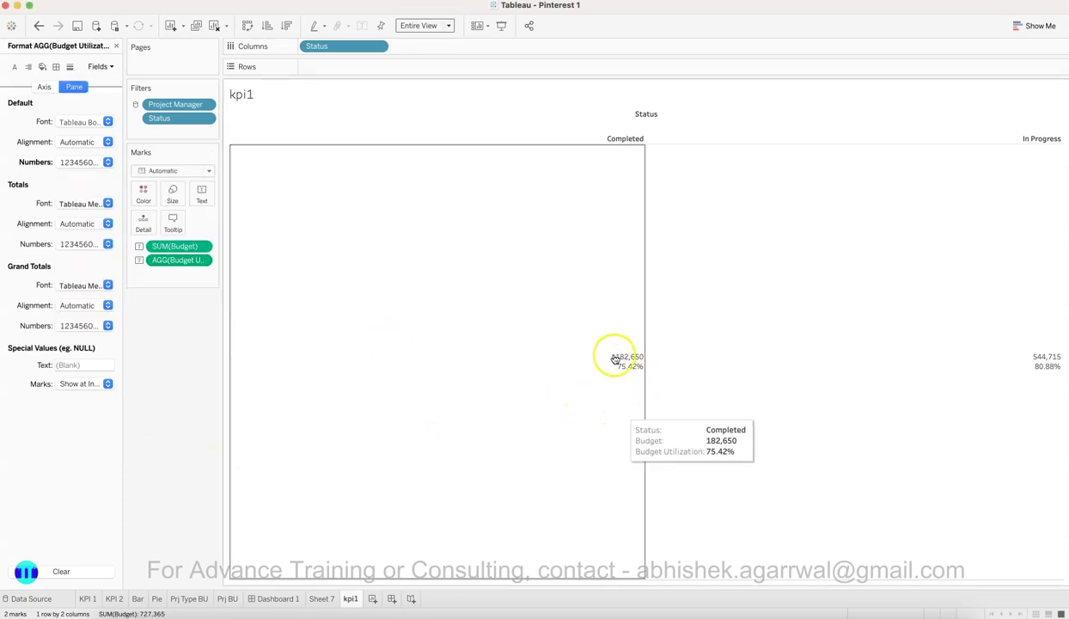
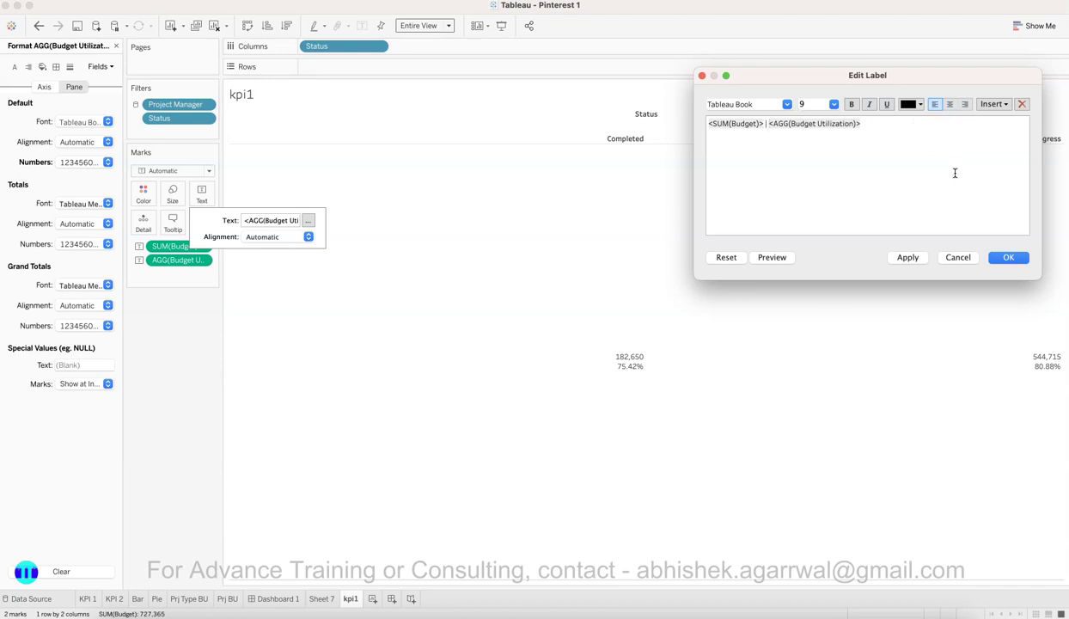
Step: Center the whole kpi1 label text, set its SUM(Budget) part to font size 14, and apply the change
triple_click(871, 123)
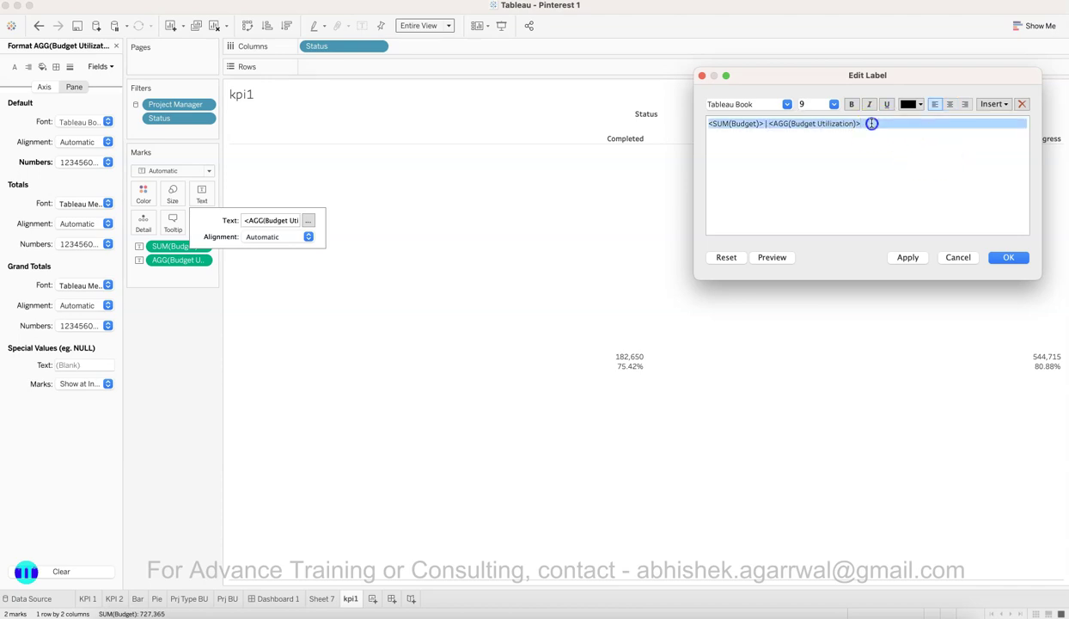
left_click(951, 104)
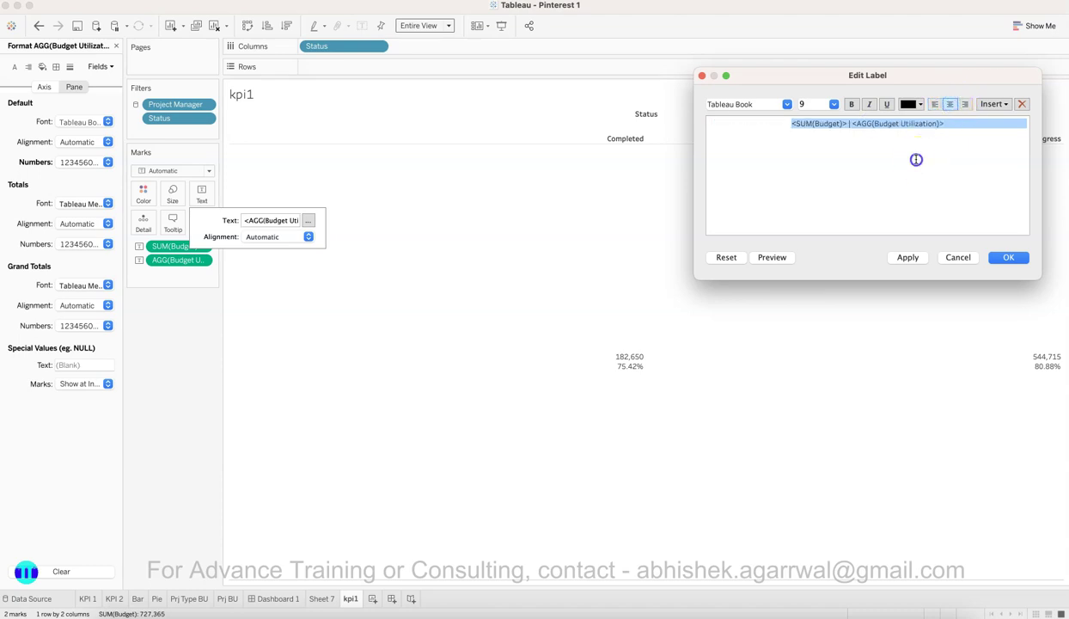
left_click(847, 124)
left_click_drag(848, 124, 780, 122)
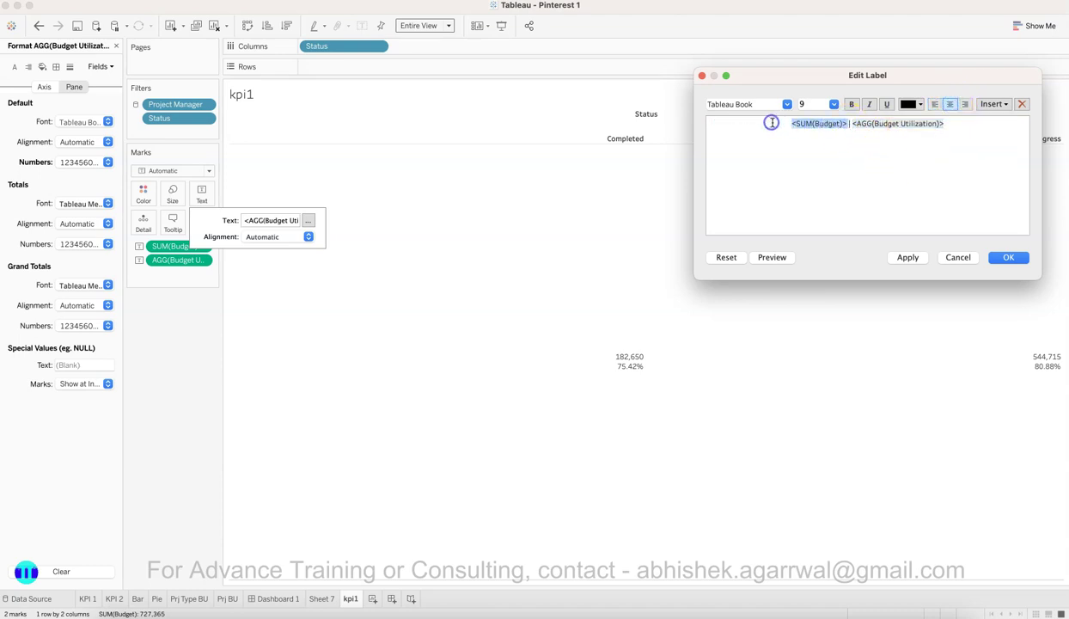
left_click(834, 104)
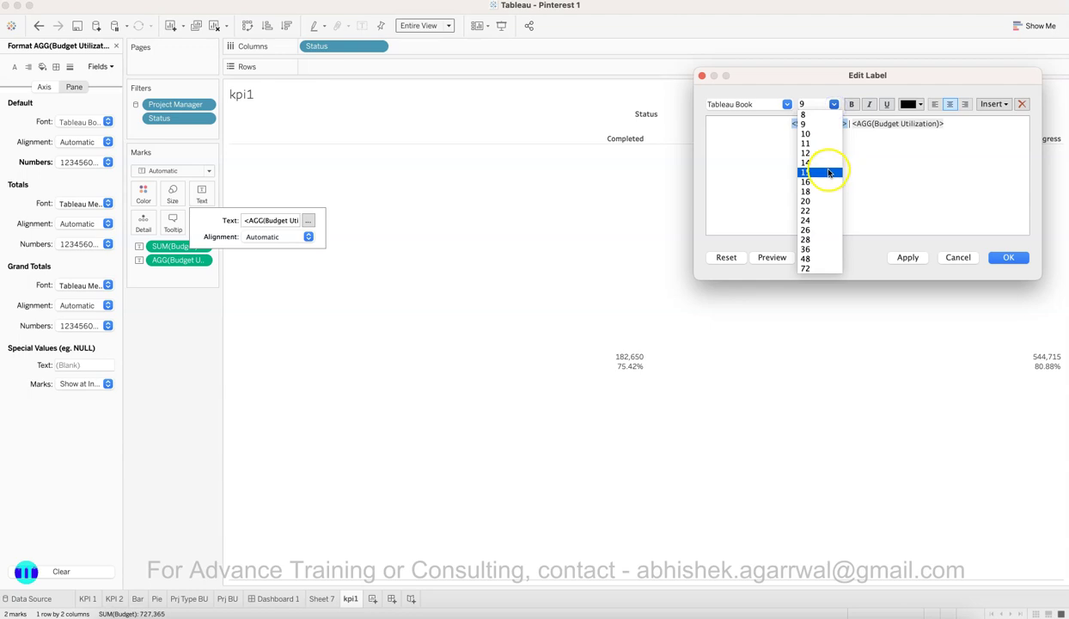
left_click(826, 168)
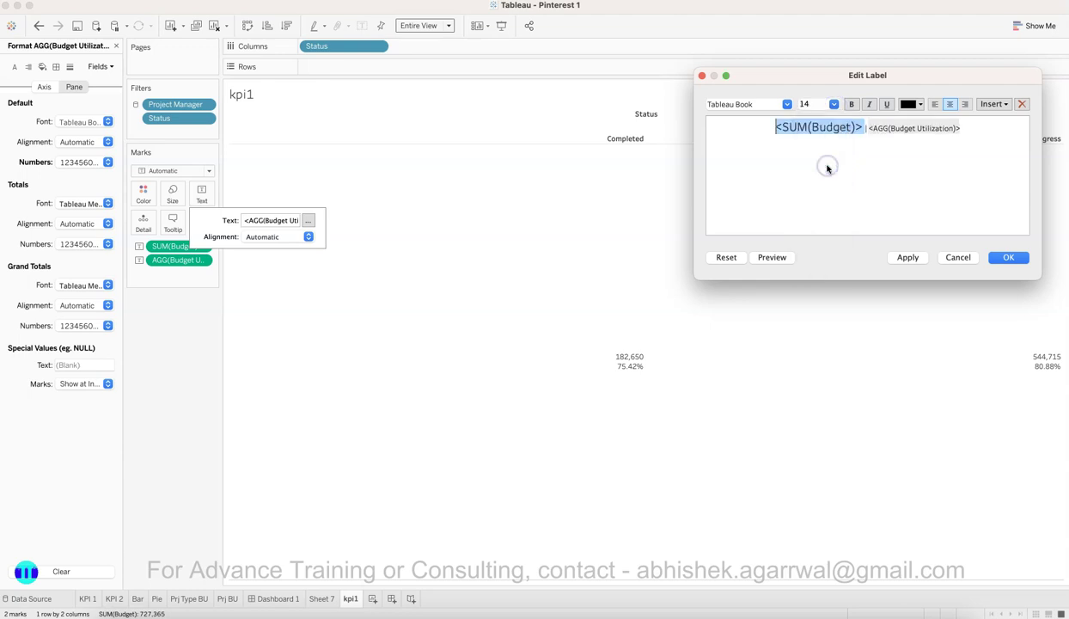
left_click(915, 258)
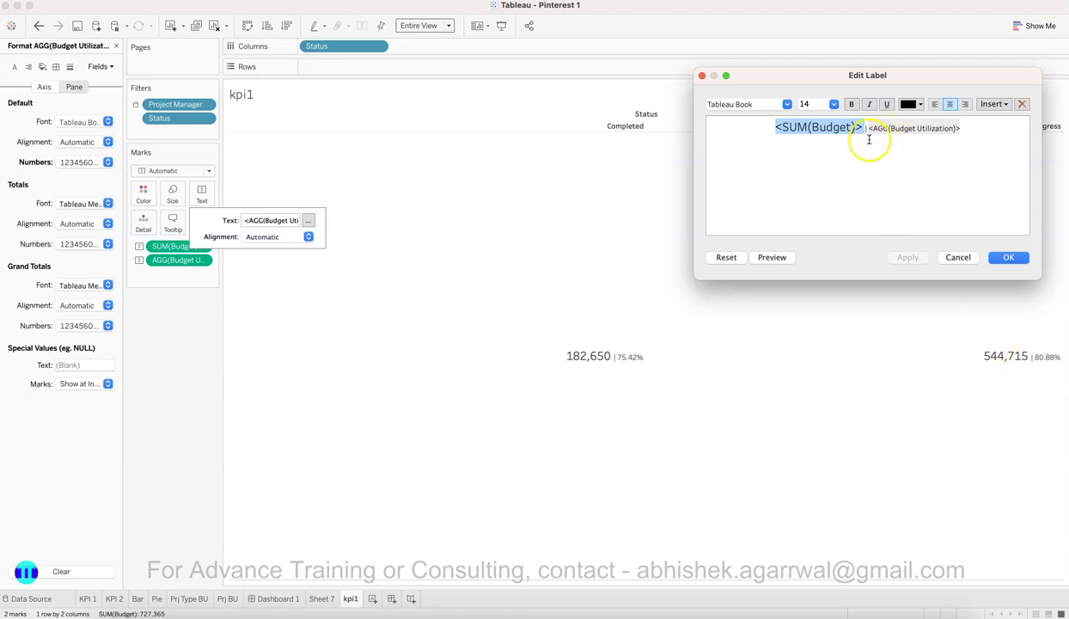
left_click(788, 105)
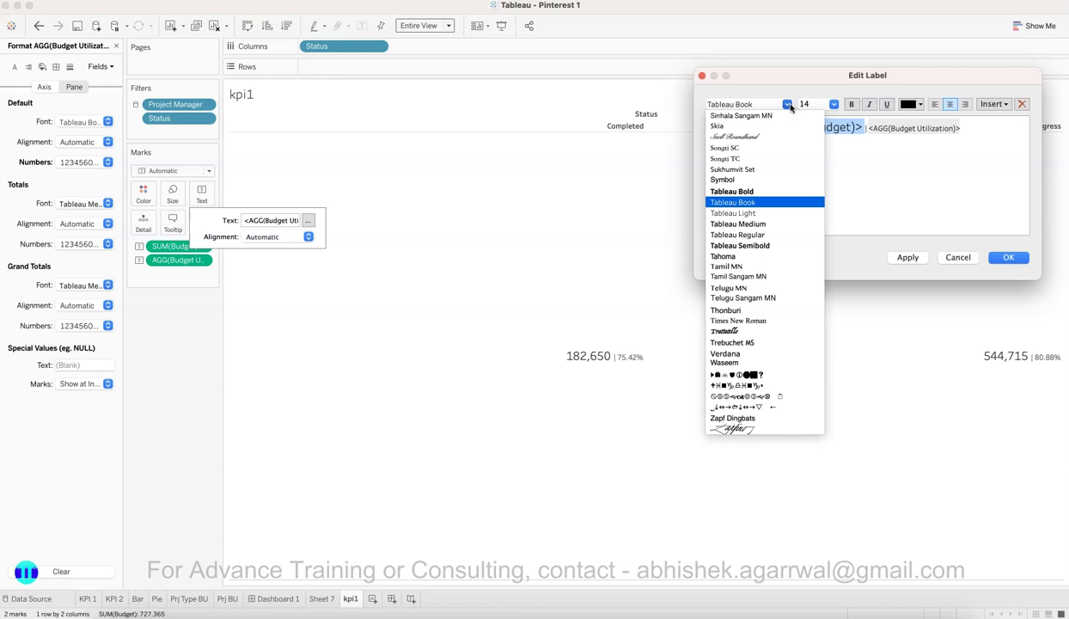
left_click(879, 194)
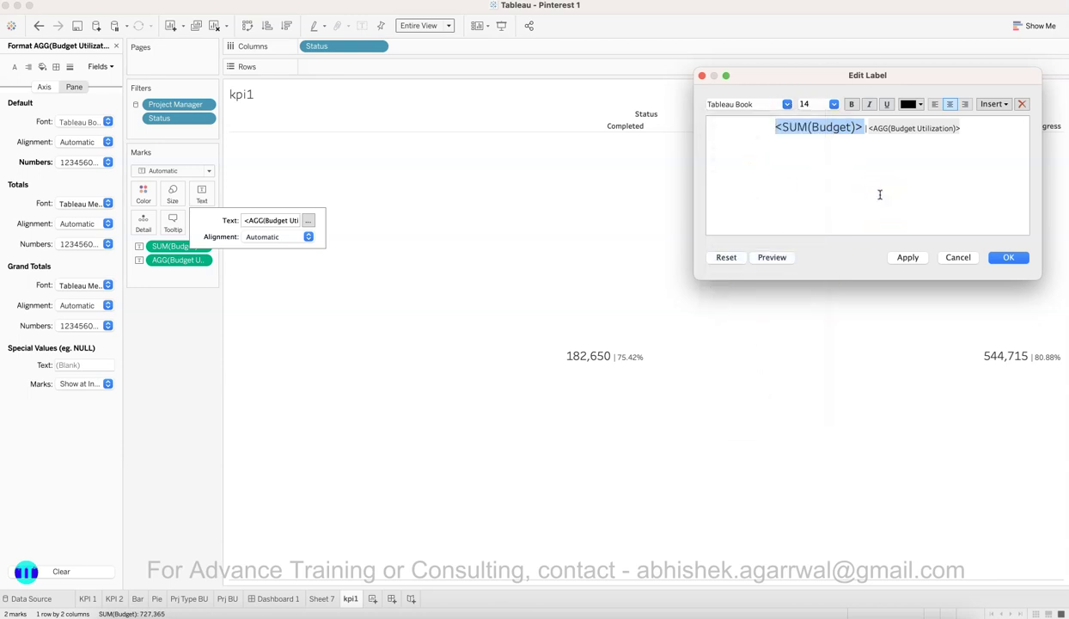
Step: Color the entire kpi1 label text light gray and save the label
left_click(966, 131)
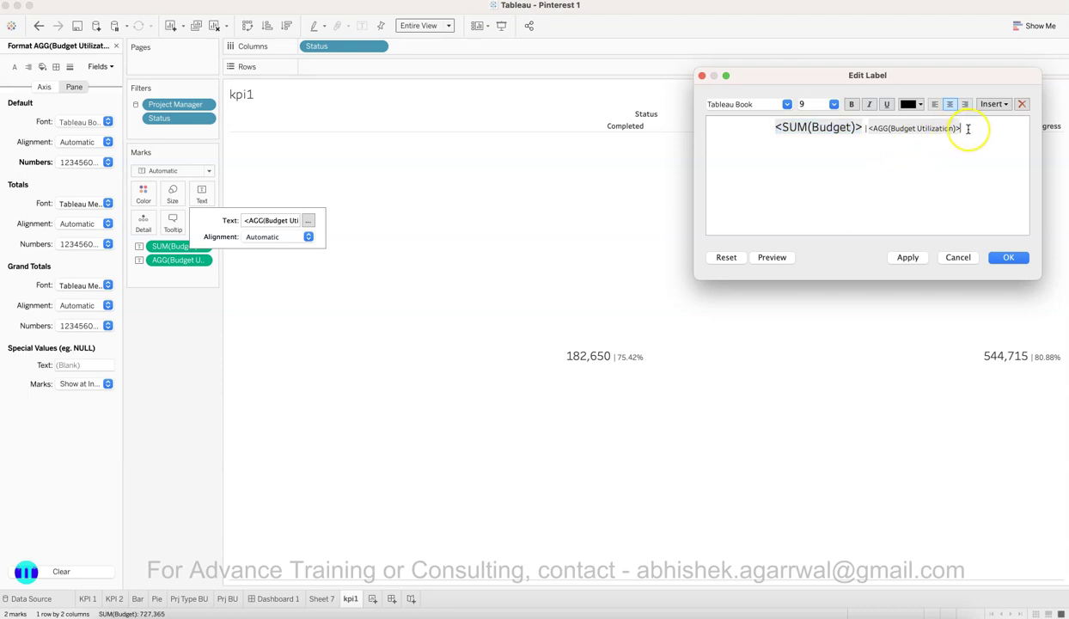
left_click_drag(968, 128, 747, 128)
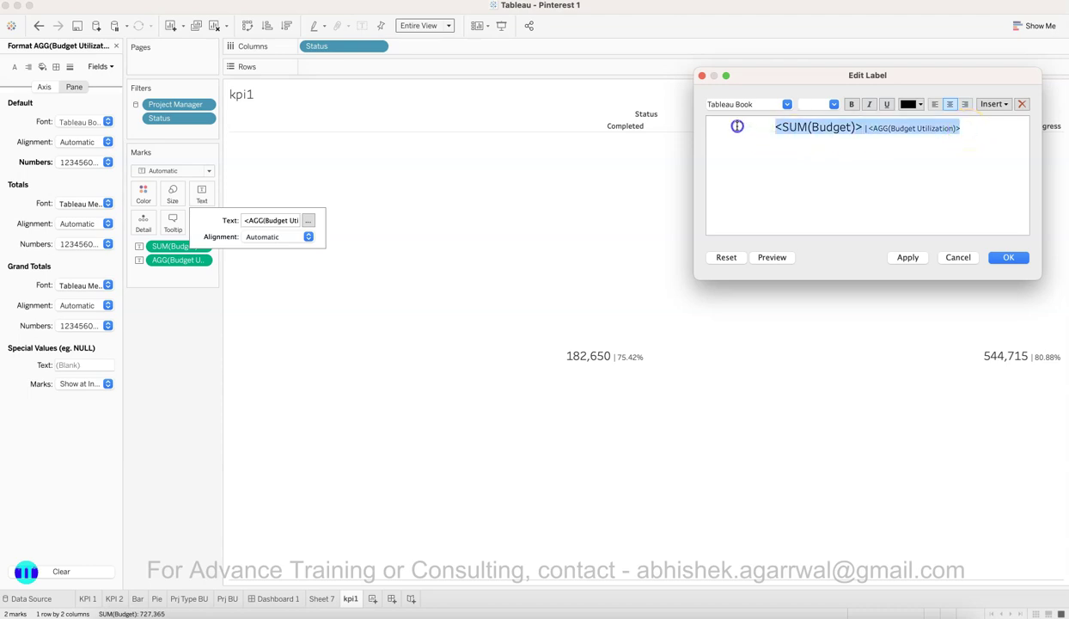
left_click(919, 104)
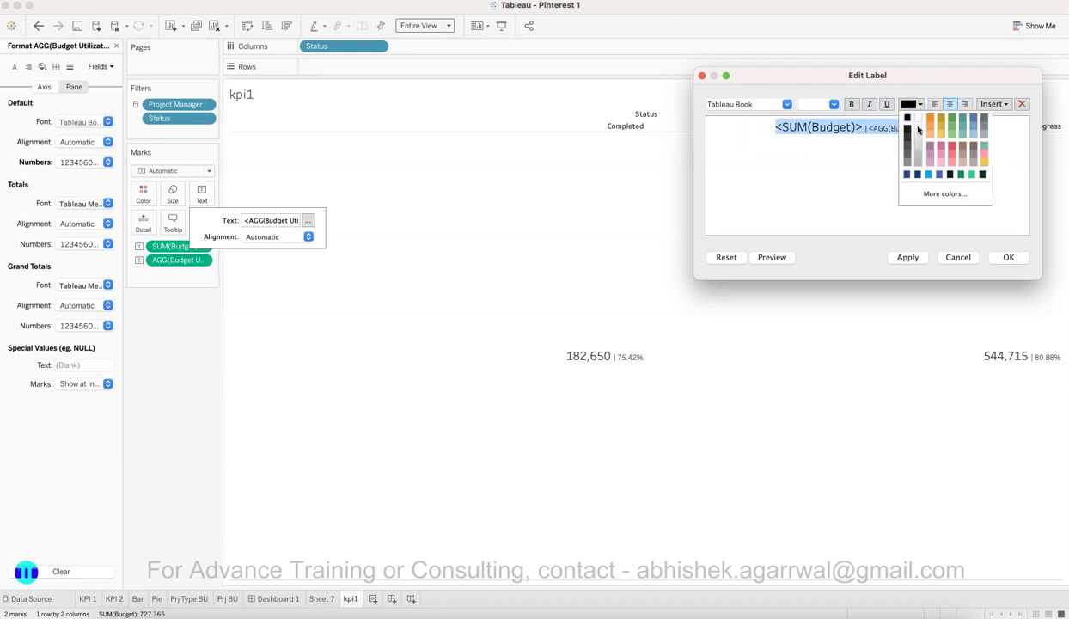
left_click(918, 139)
left_click(909, 257)
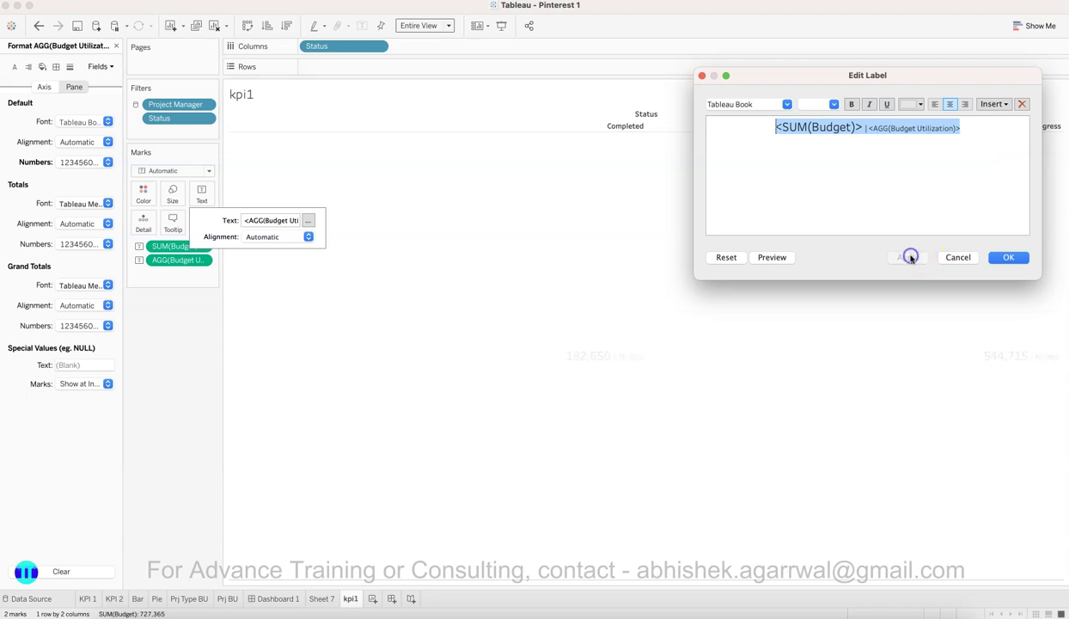
left_click(1014, 259)
Step: Check the KPI styling on Dashboard 1, and hide the Status field label and the sheet title on kpi1
left_click(286, 598)
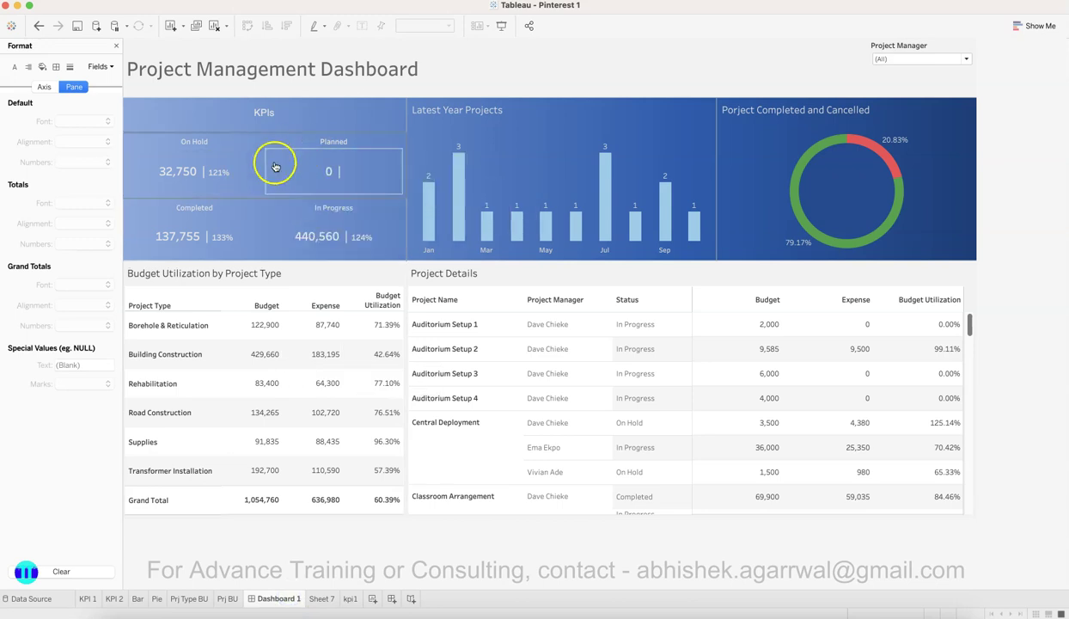
left_click(352, 598)
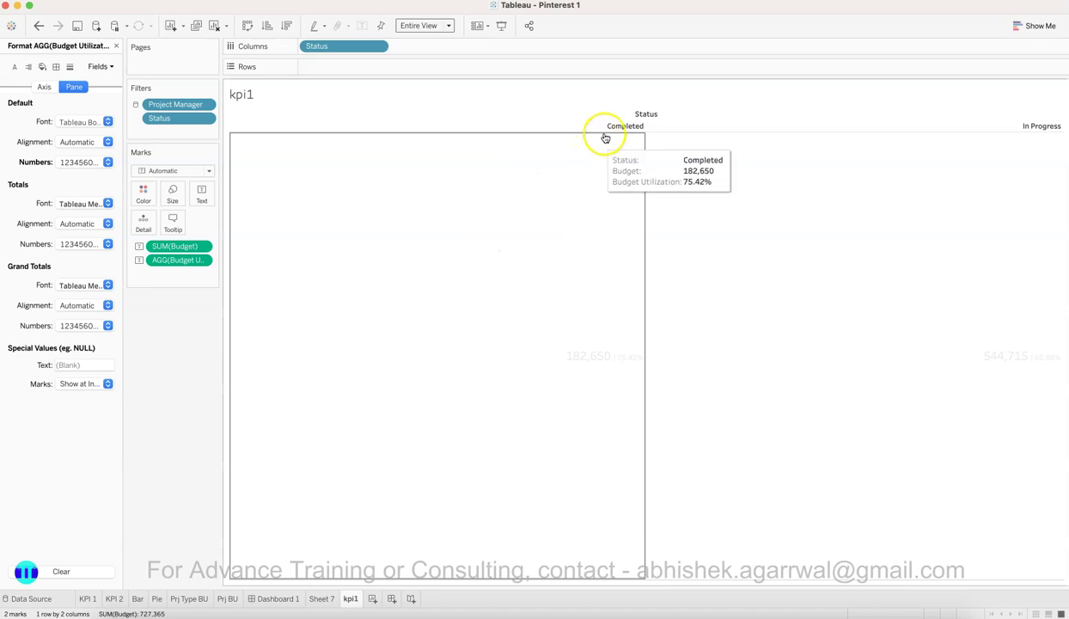
right_click(658, 116)
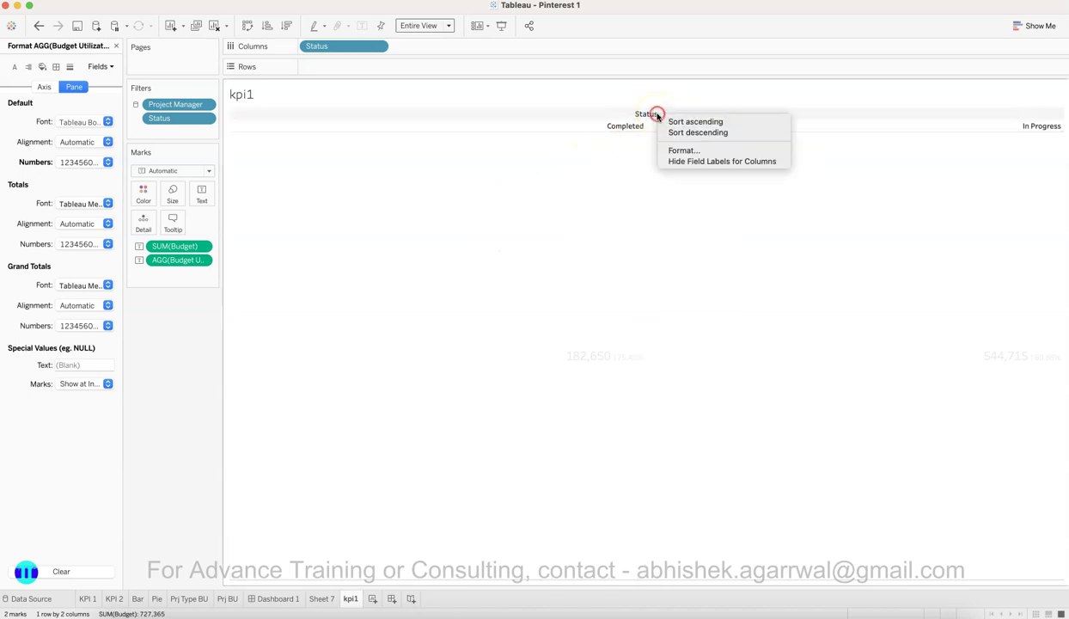
left_click(694, 161)
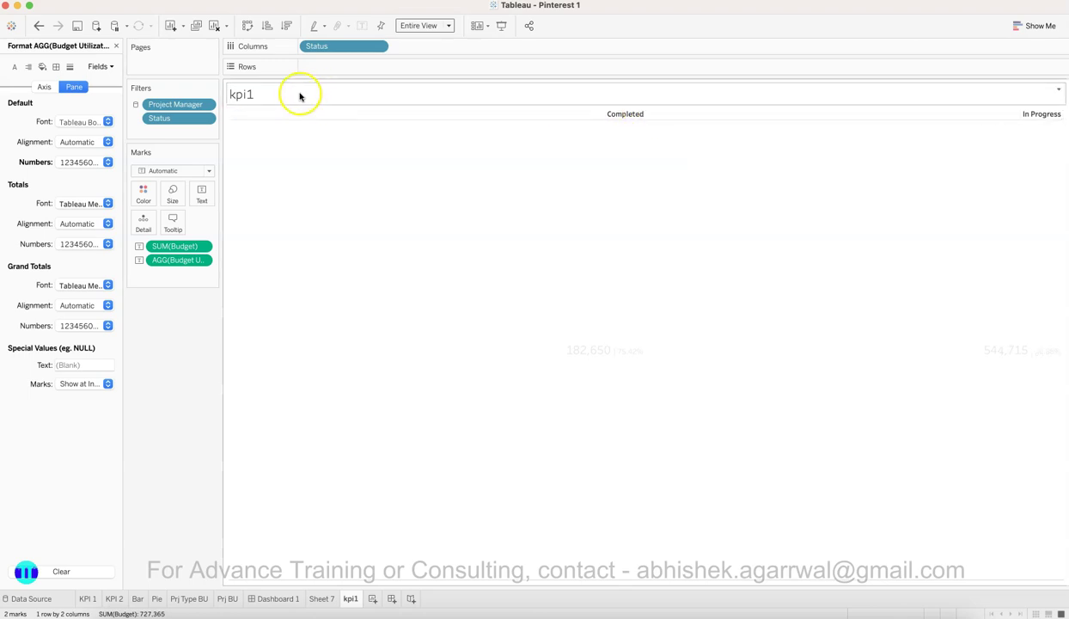
right_click(283, 98)
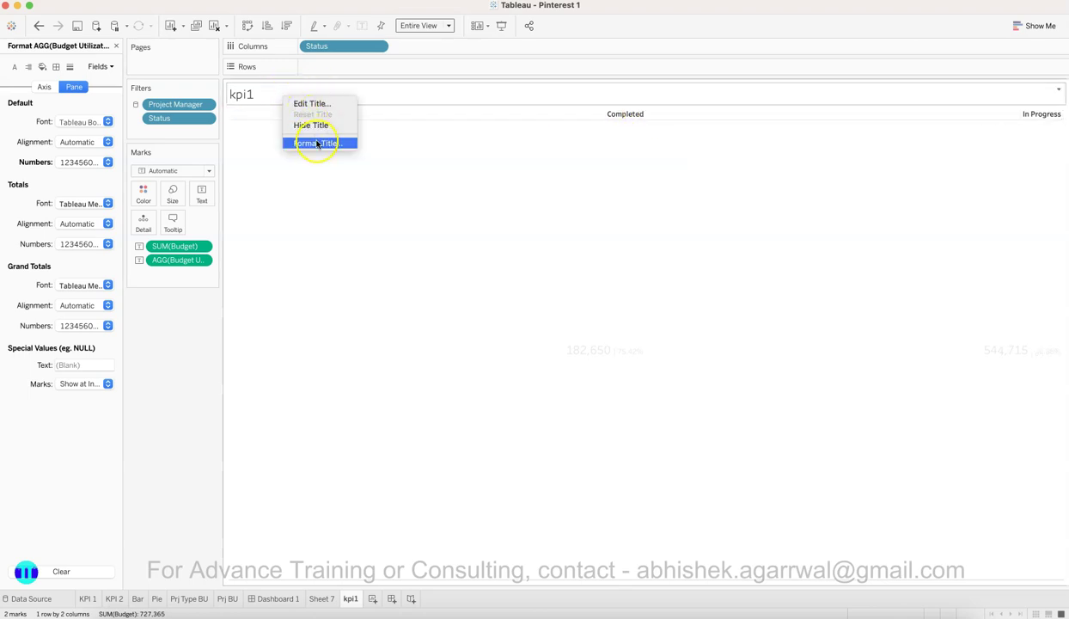
left_click(315, 126)
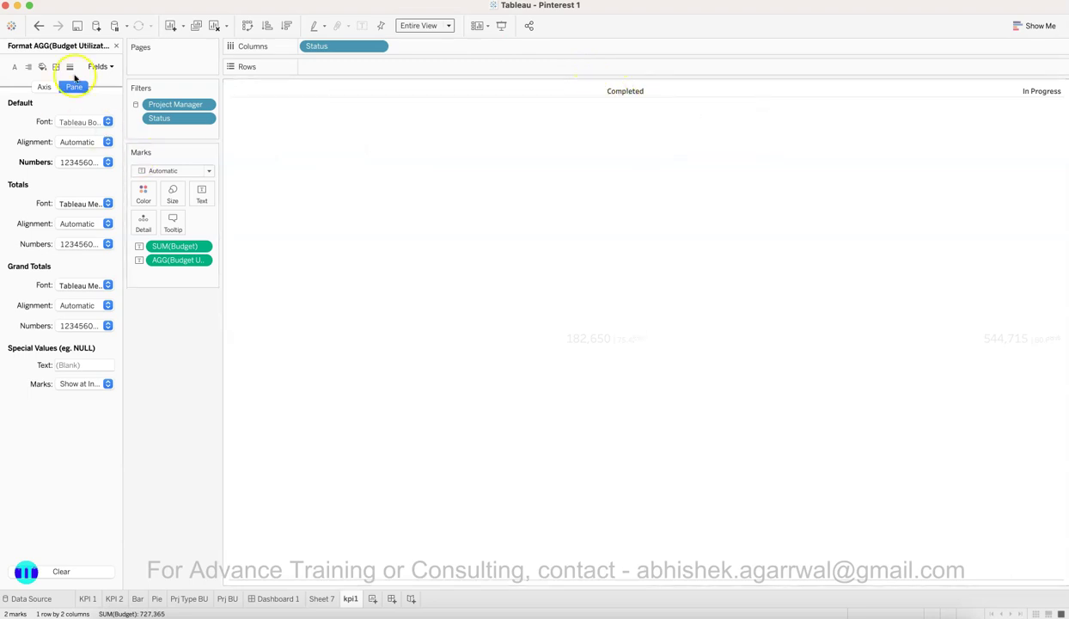
Step: Set the row divider pane border of the kpi1 sheet to None
right_click(368, 132)
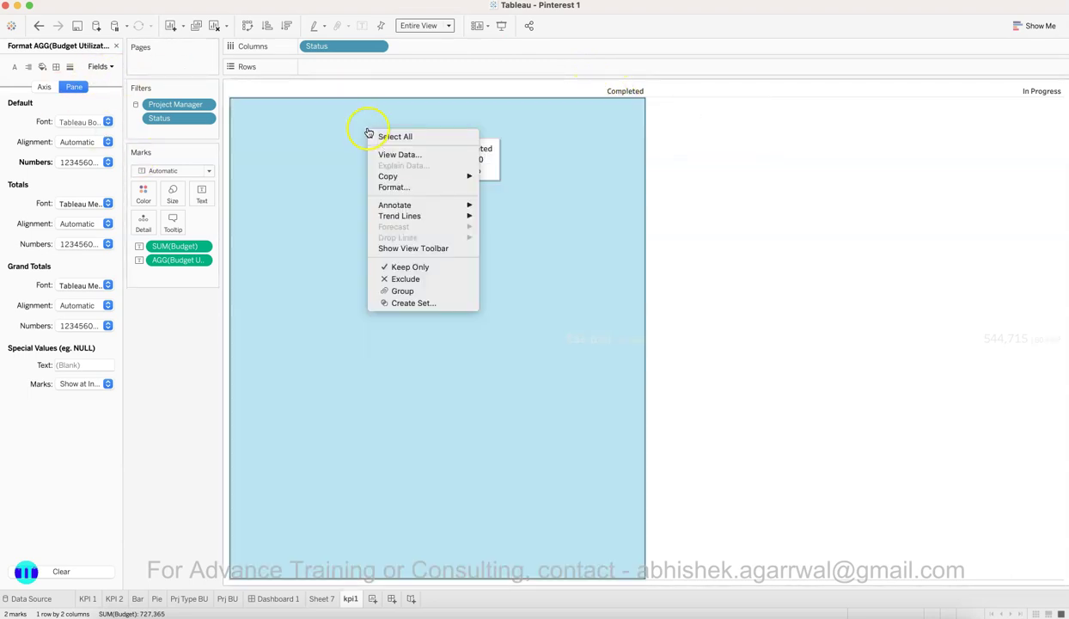
left_click(409, 188)
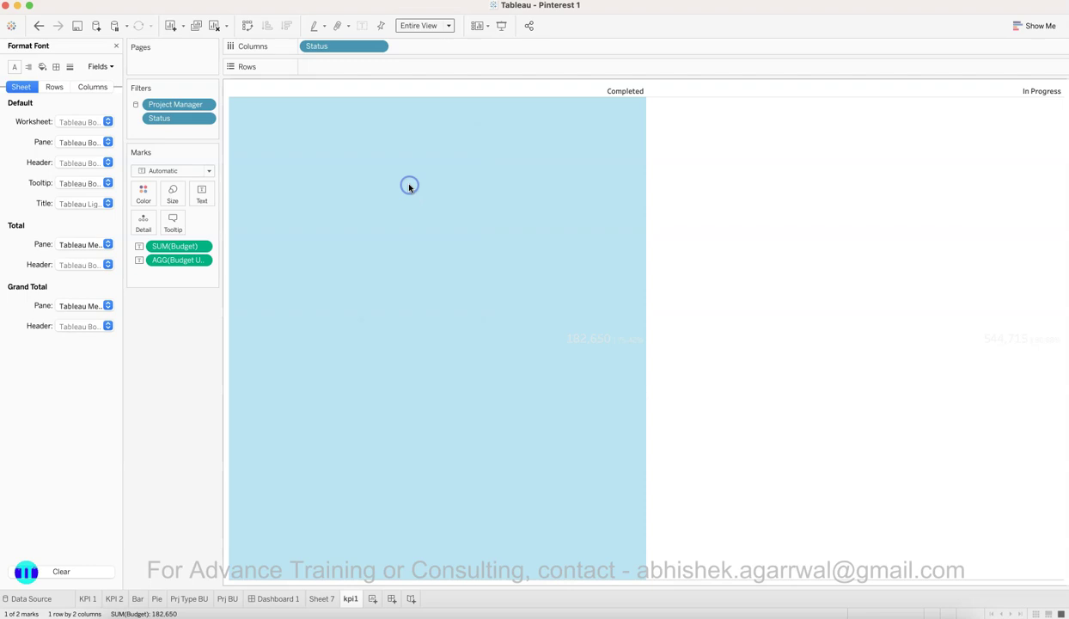
left_click(69, 66)
left_click(270, 196)
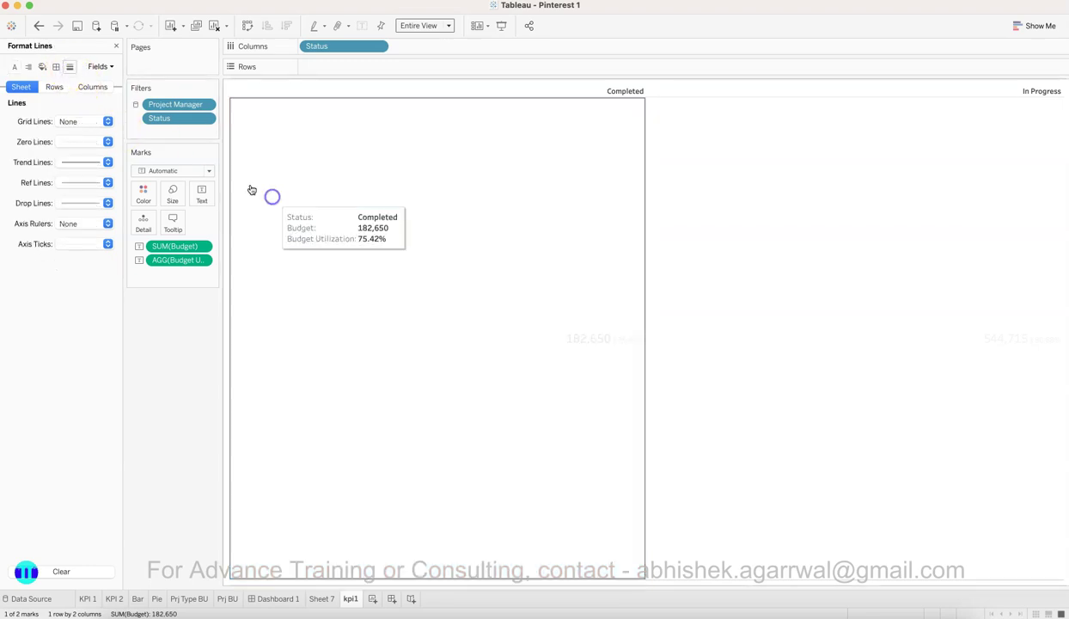
left_click(55, 67)
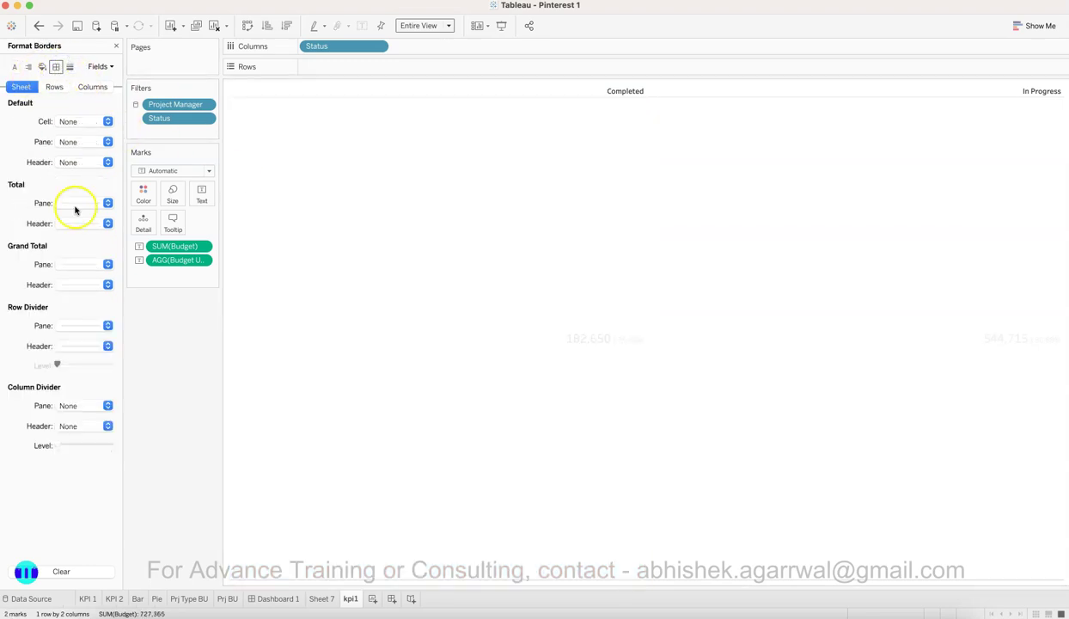
left_click(87, 326)
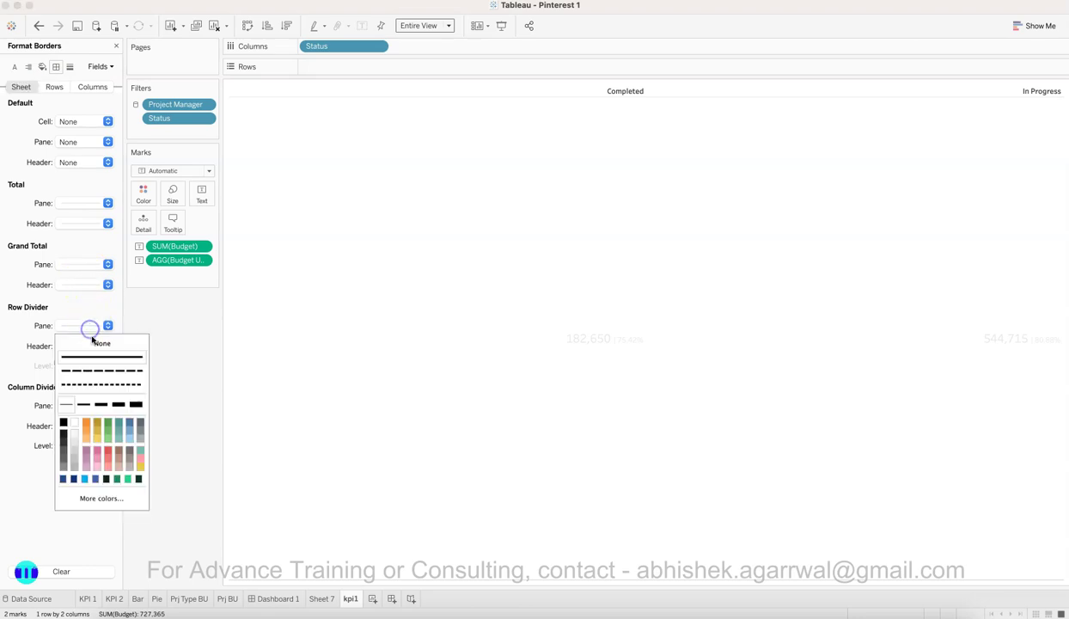
left_click(7, 344)
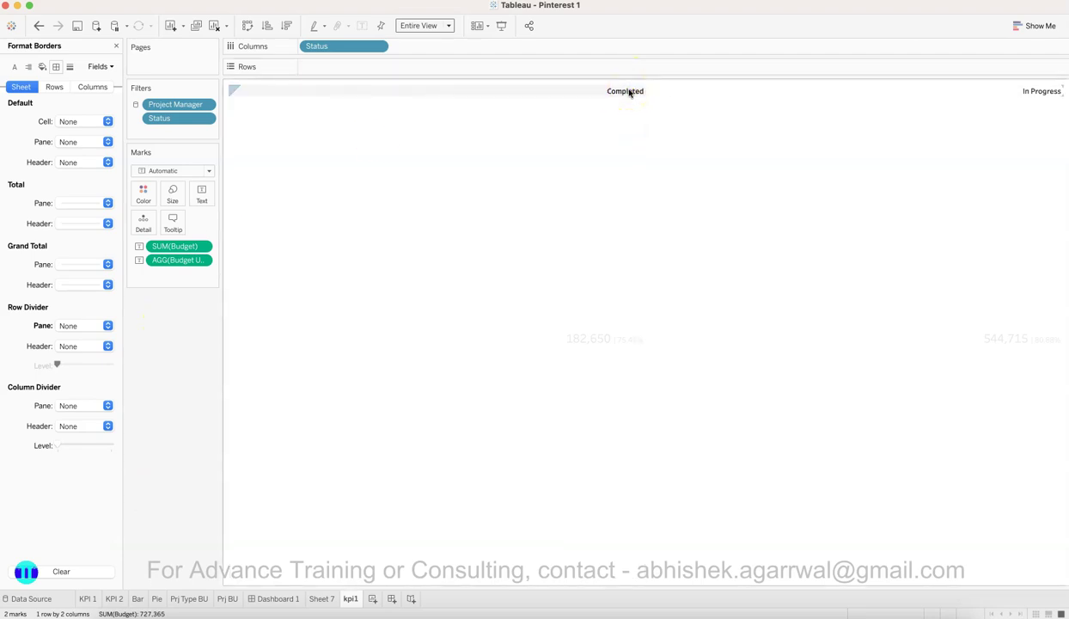
Step: Set the default horizontal alignment of both the headers and the pane of kpi1 to Center
left_click(28, 68)
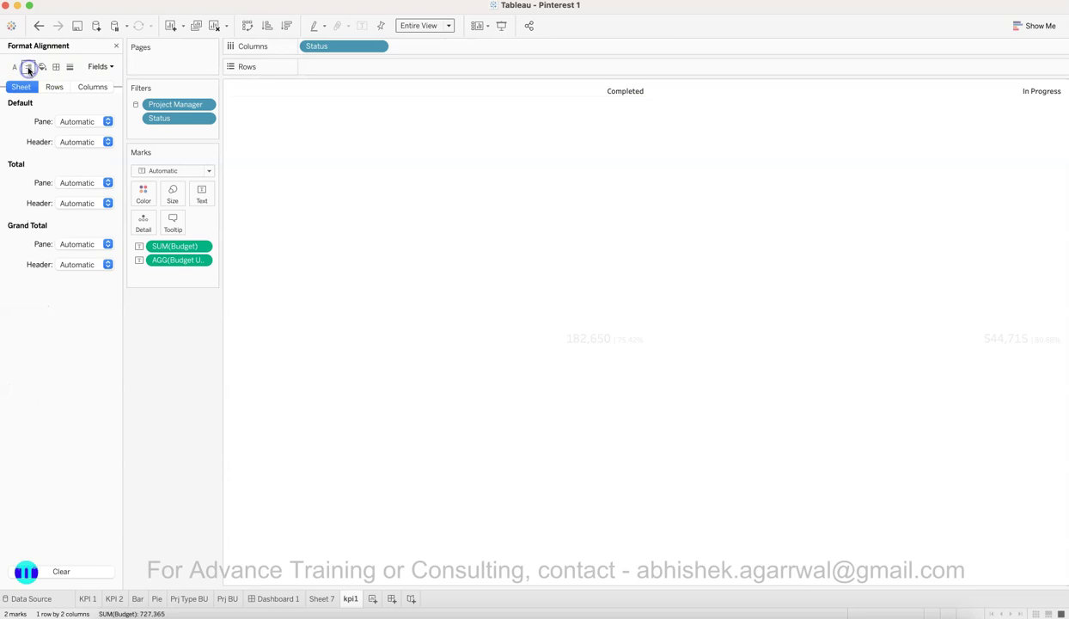
left_click(74, 124)
left_click(34, 136)
left_click(66, 141)
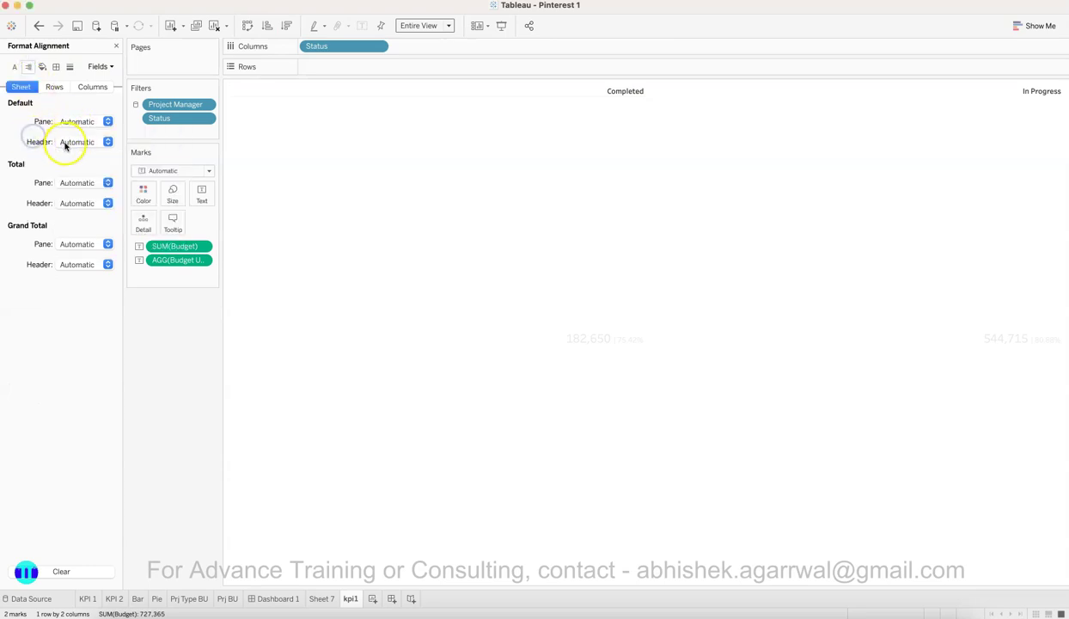
left_click(90, 199)
left_click(89, 177)
left_click(79, 121)
left_click(89, 177)
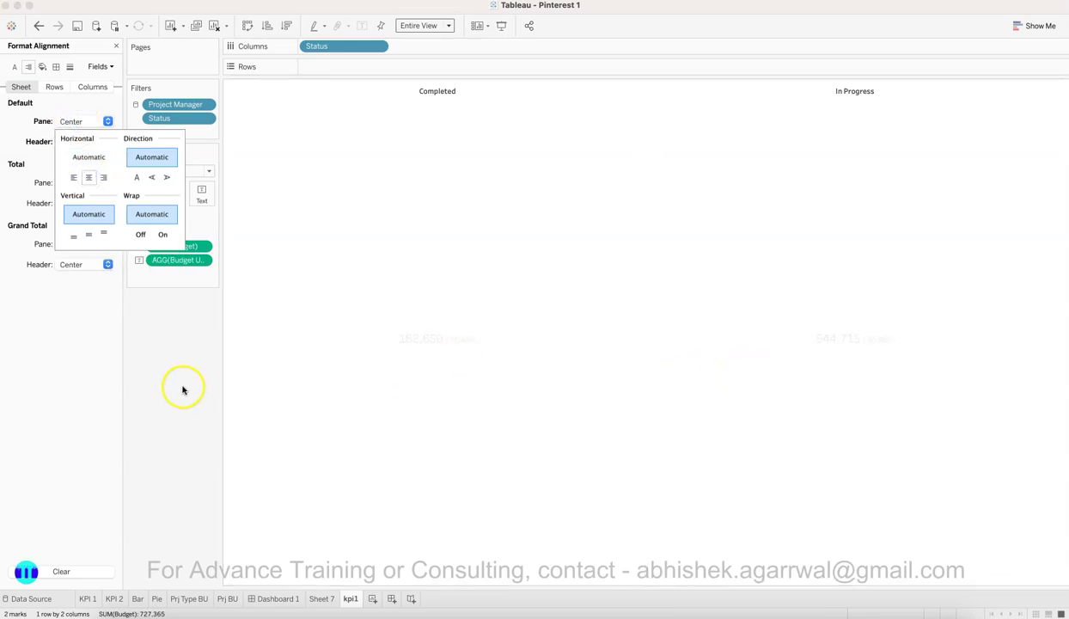
left_click(155, 392)
left_click(405, 135)
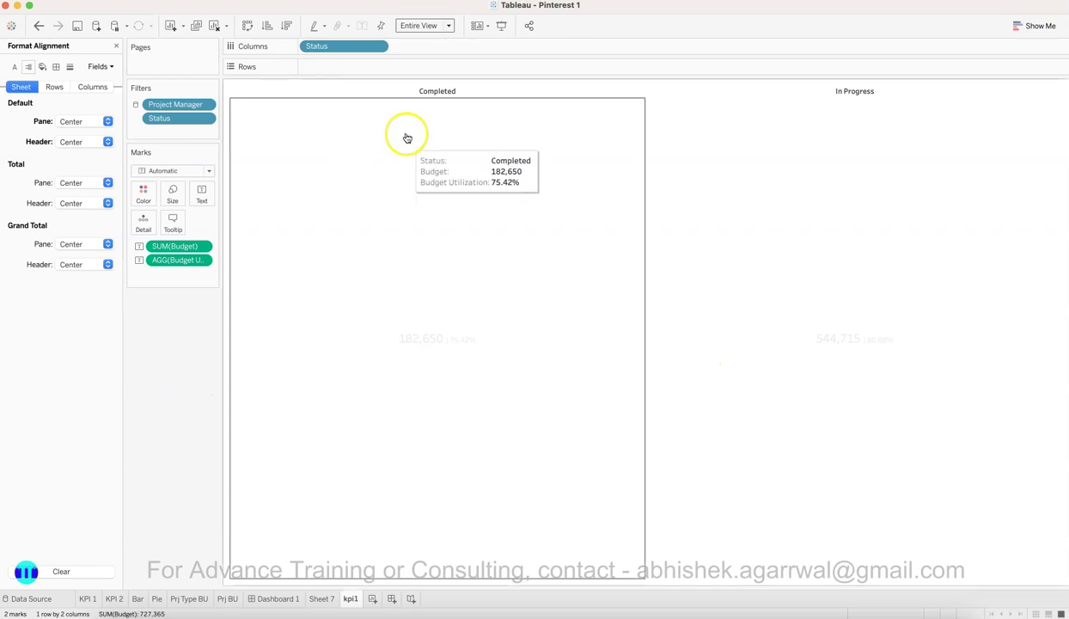
left_click(436, 96)
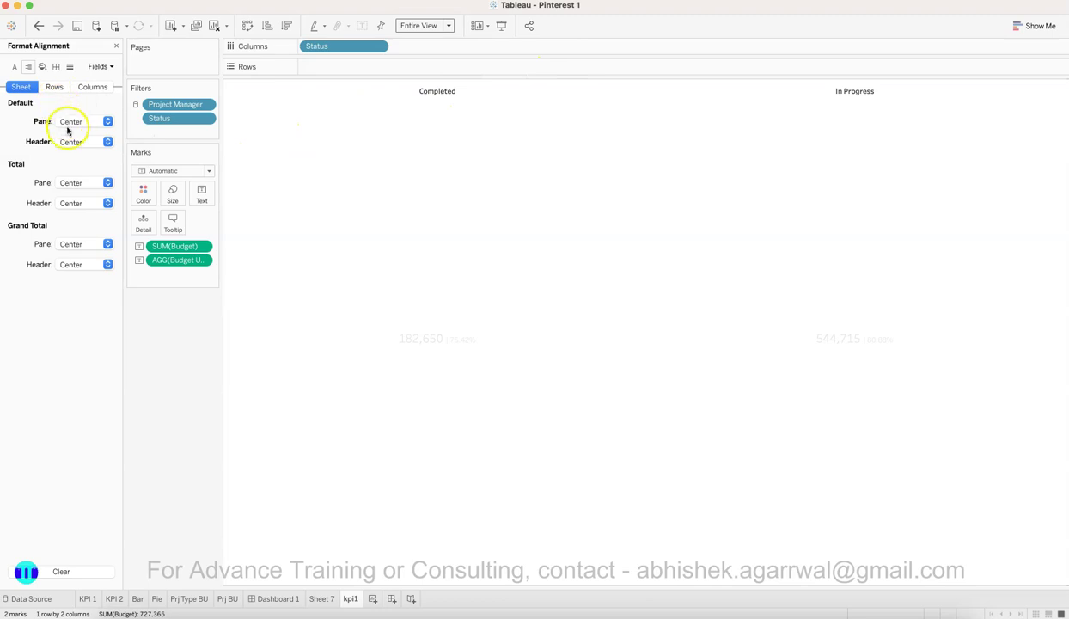
Step: Format the default header font of kpi1 with a very light gray color and size 12
left_click(16, 67)
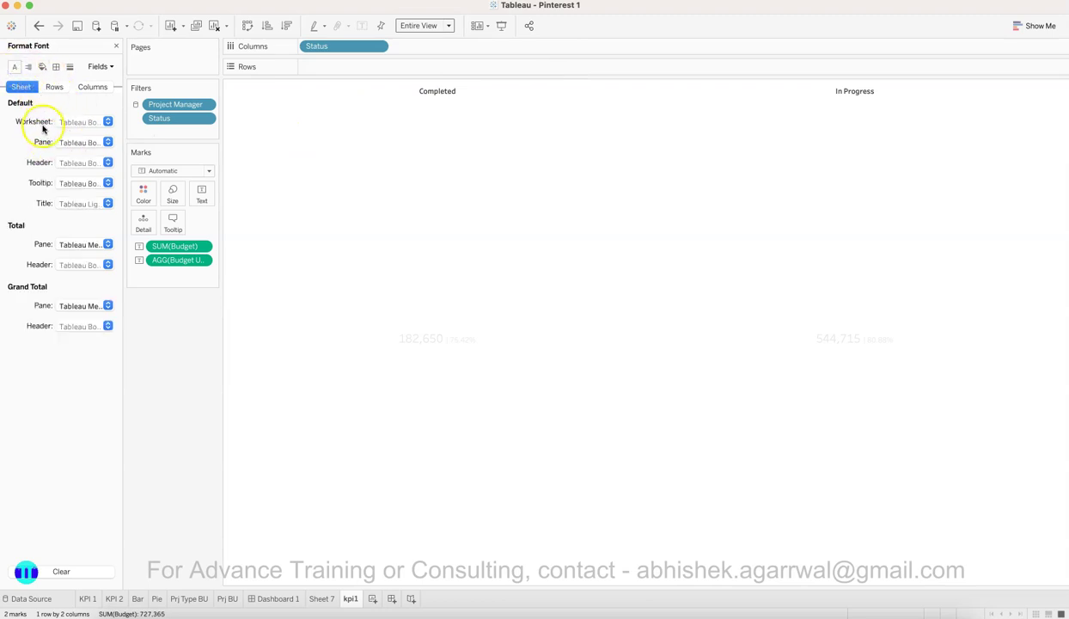
left_click(80, 162)
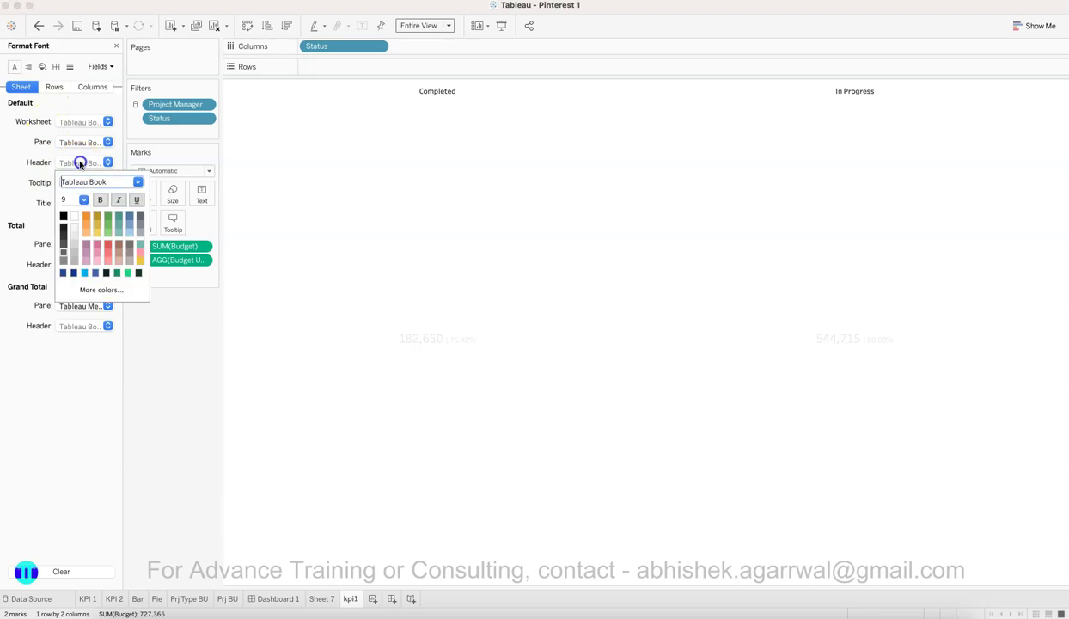
left_click(75, 227)
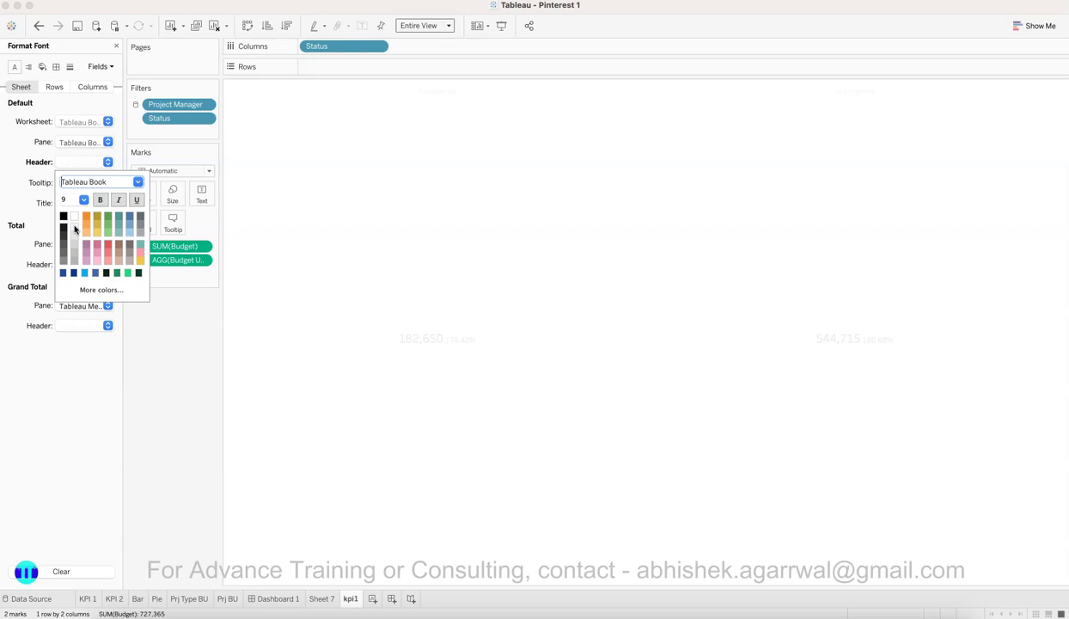
left_click(83, 199)
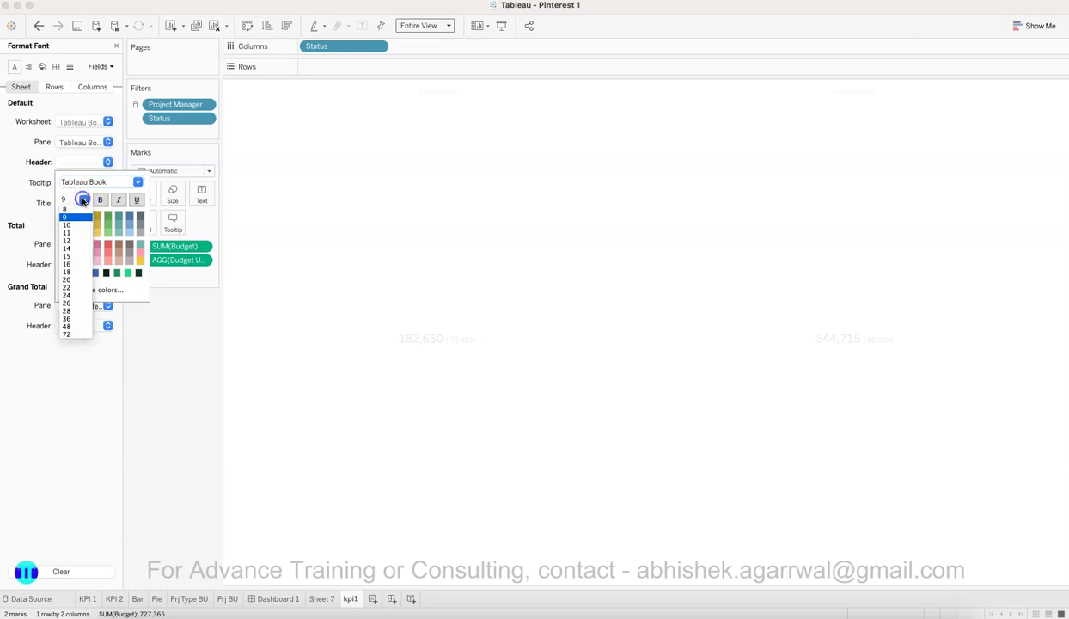
left_click(77, 243)
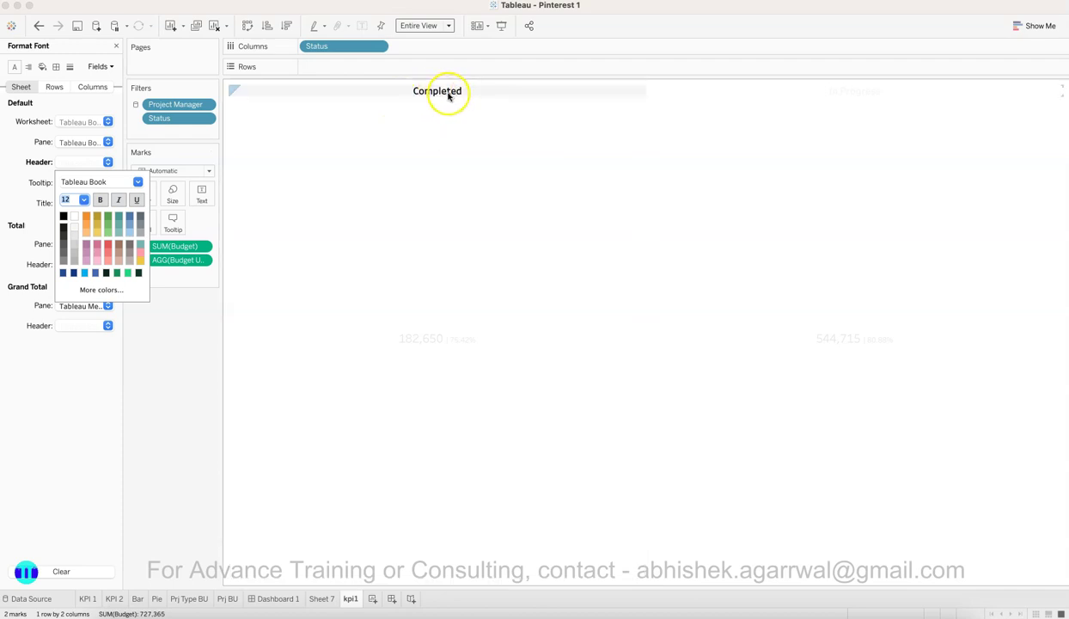
left_click(135, 345)
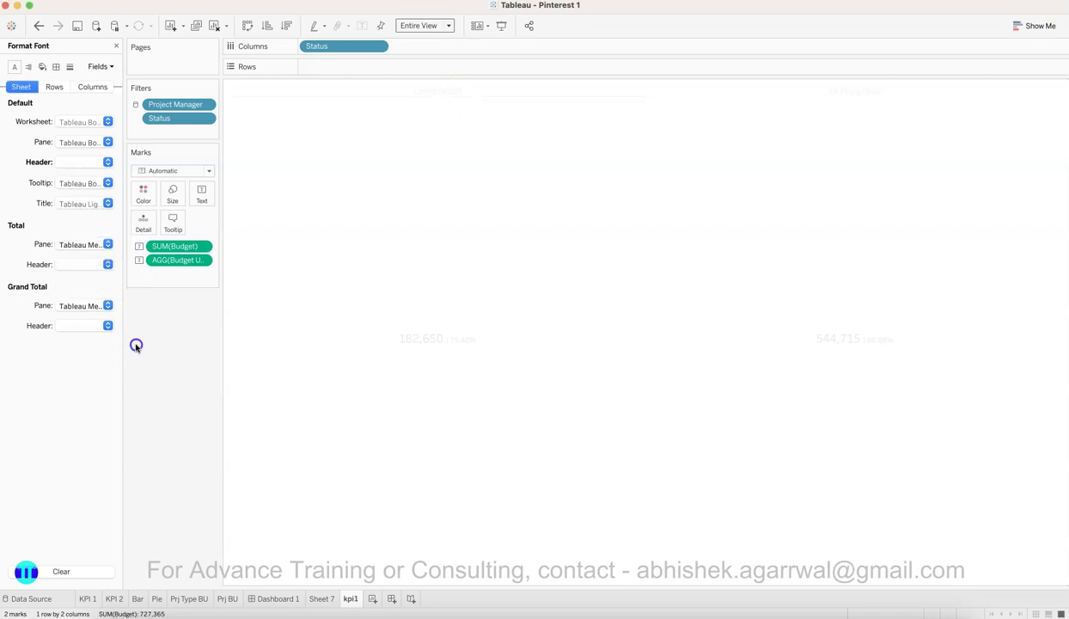
Step: Set the default worksheet shading of the kpi1 sheet to None
left_click(116, 45)
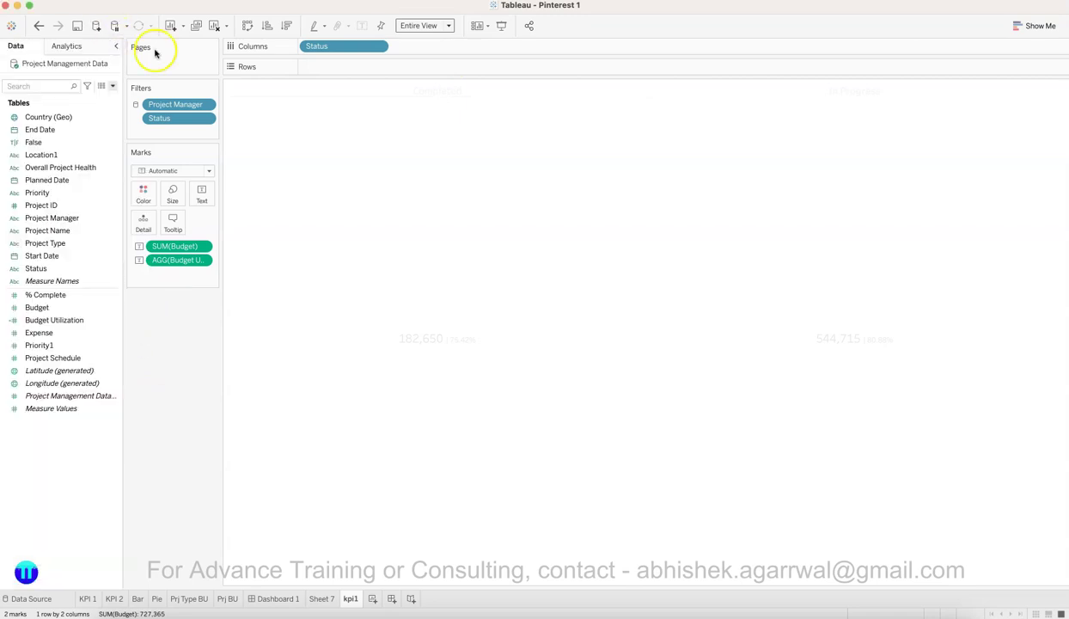
right_click(339, 117)
left_click(384, 177)
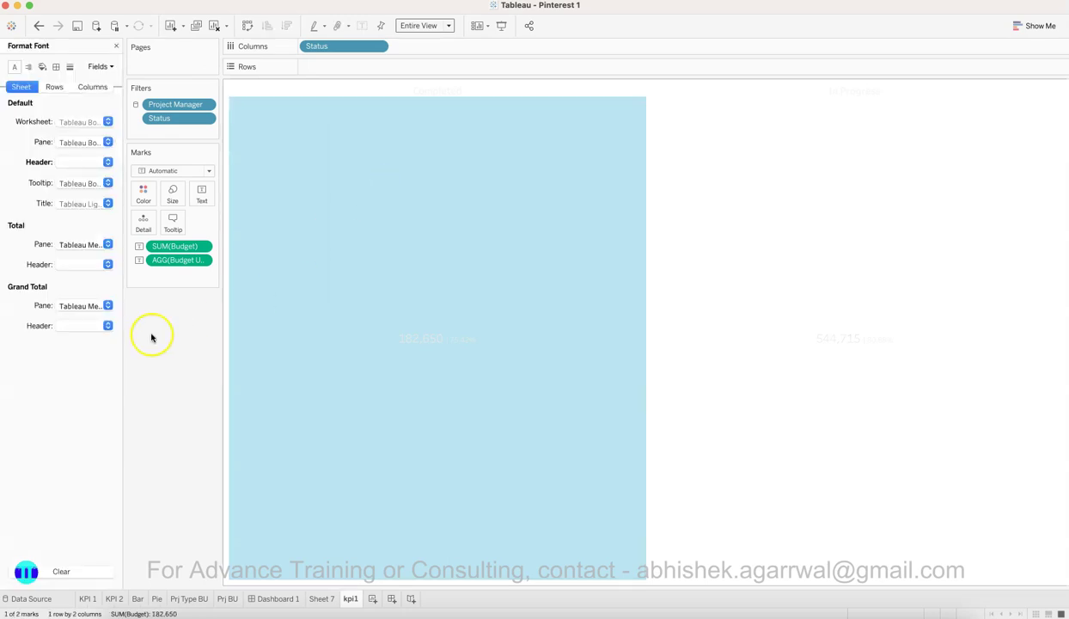
left_click(42, 67)
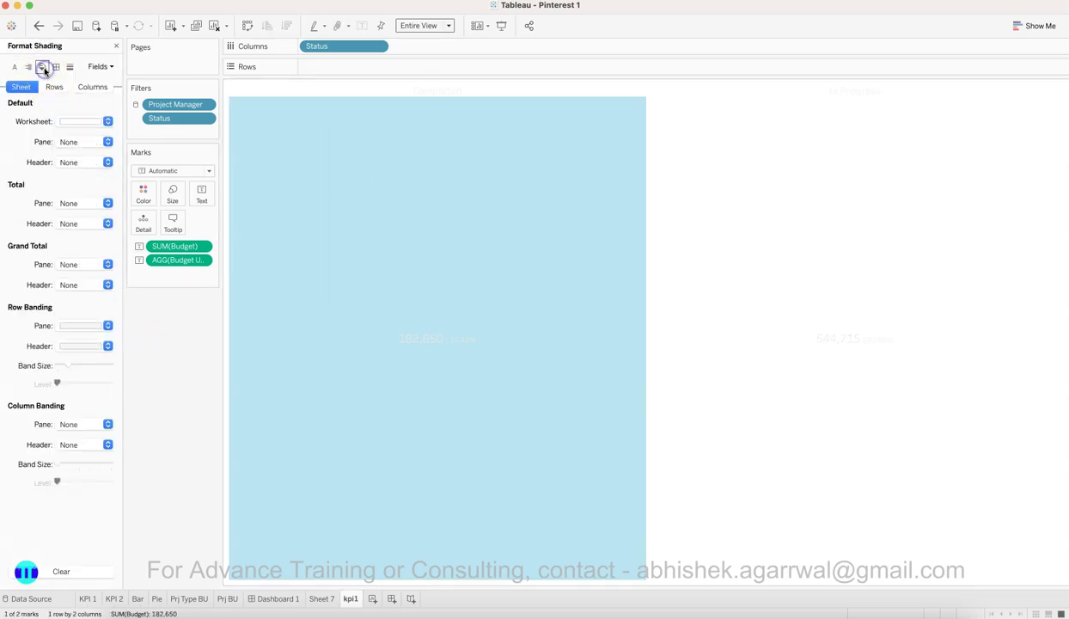
left_click(86, 121)
left_click(93, 142)
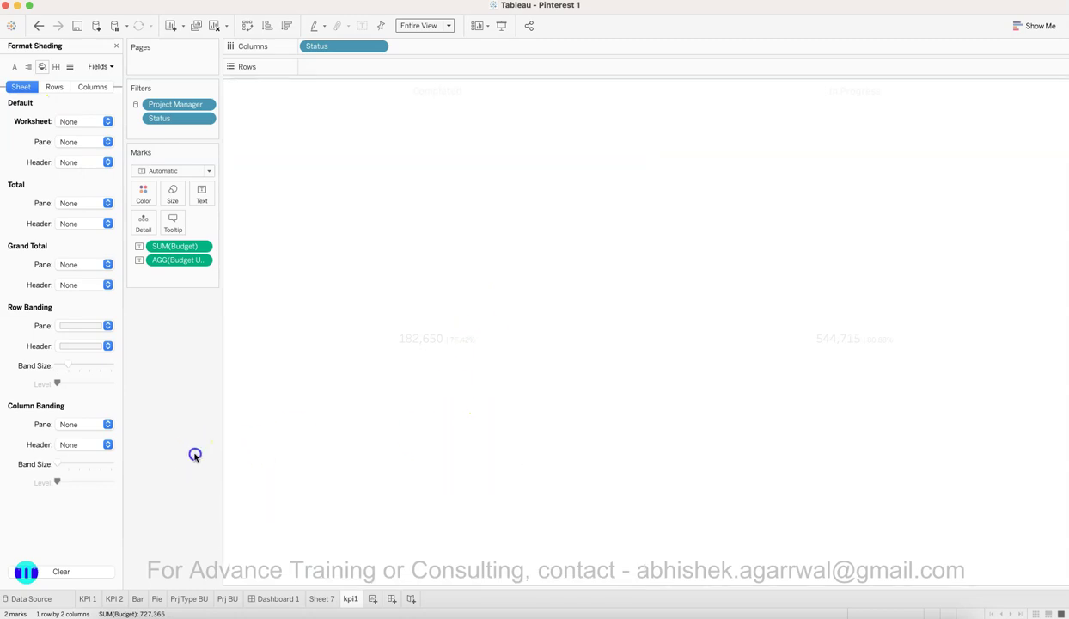
Step: Duplicate the kpi1 sheet and rename the copy as kpi2
right_click(351, 601)
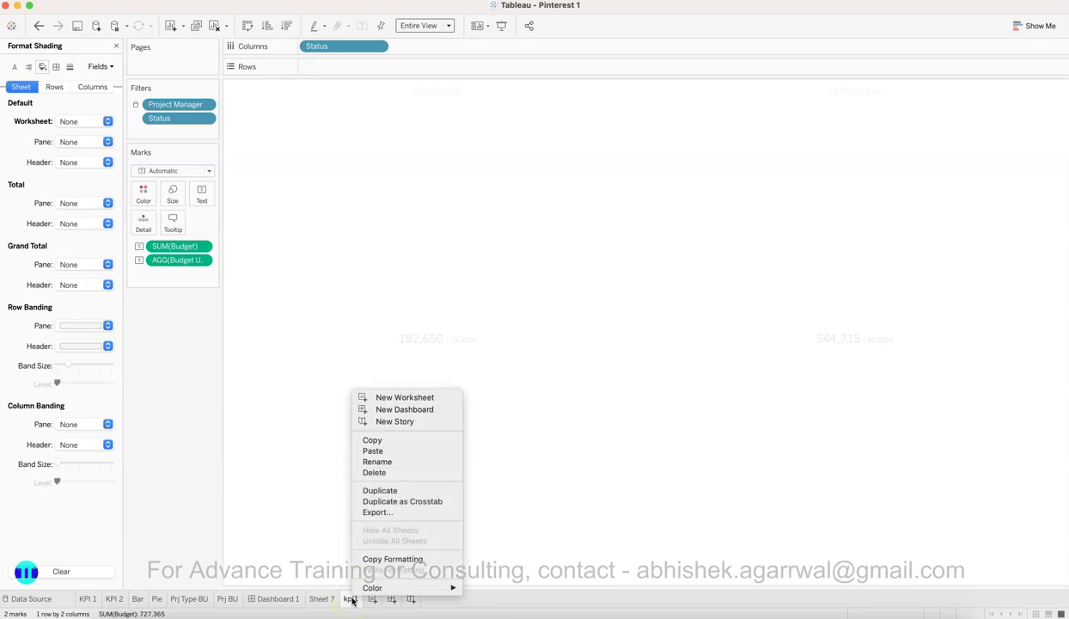
left_click(387, 492)
right_click(387, 599)
type("kpi2")
key("Return")
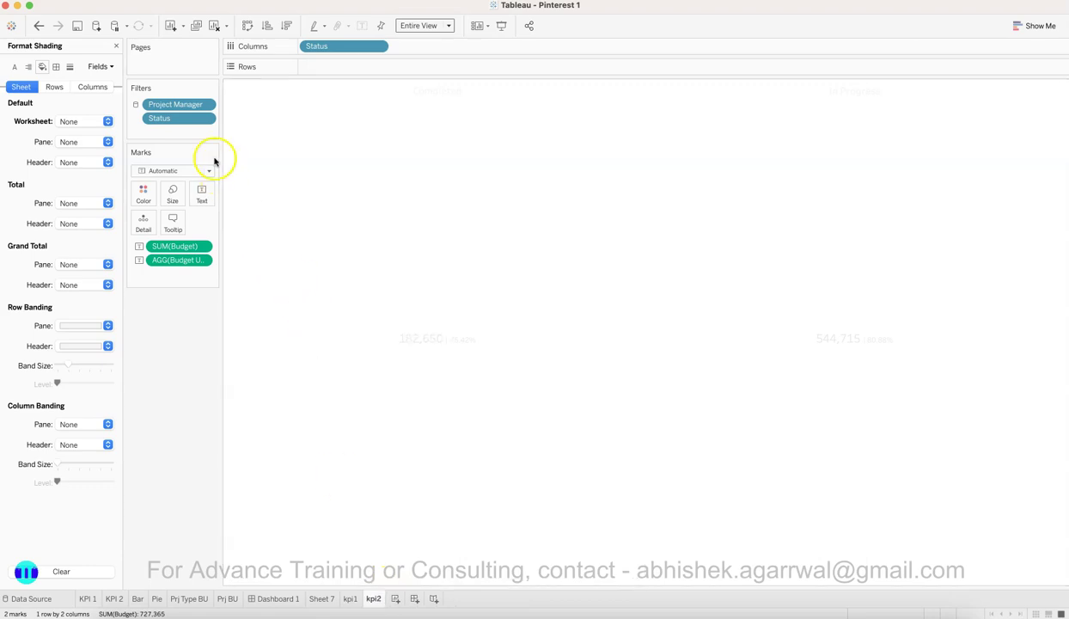
Step: Change the Status filter on kpi2 to keep only On Hold and Planned
left_click(207, 124)
left_click(208, 134)
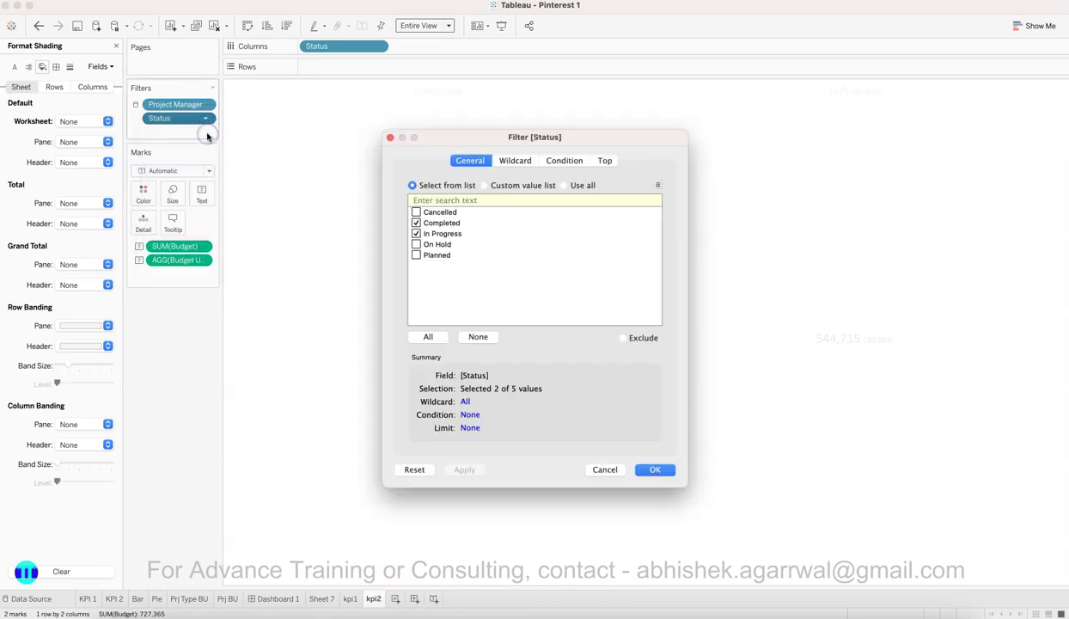
left_click(414, 245)
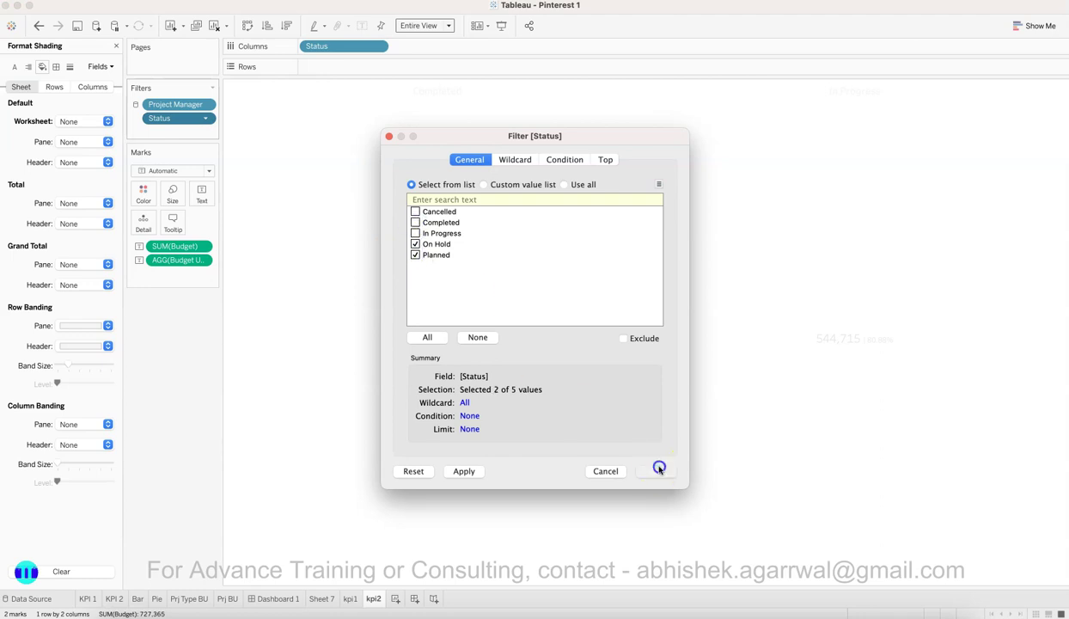
left_click(659, 468)
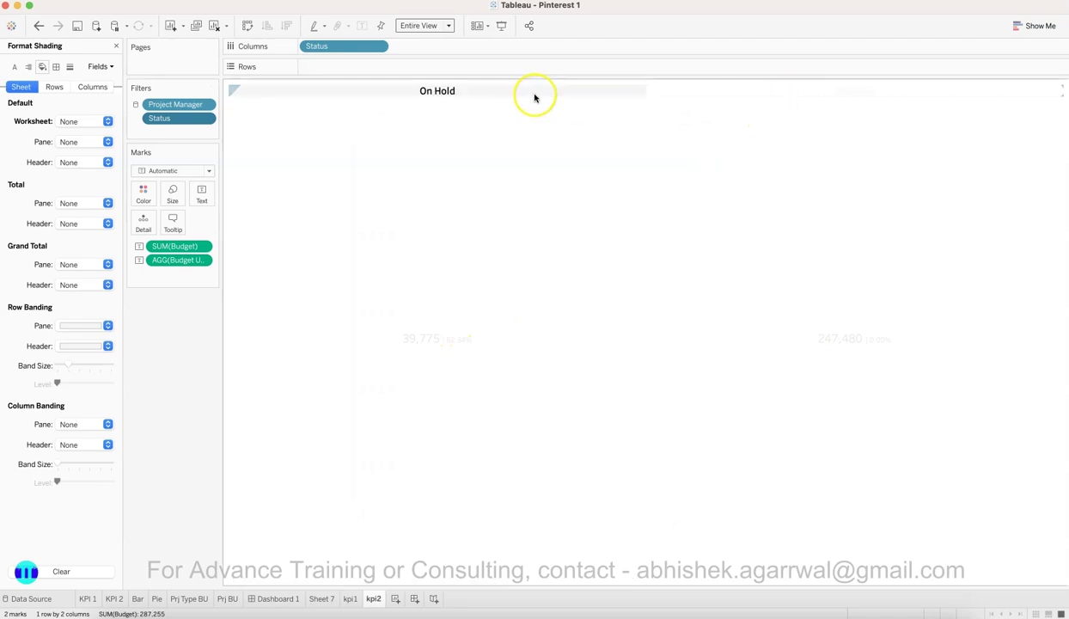
left_click(375, 599)
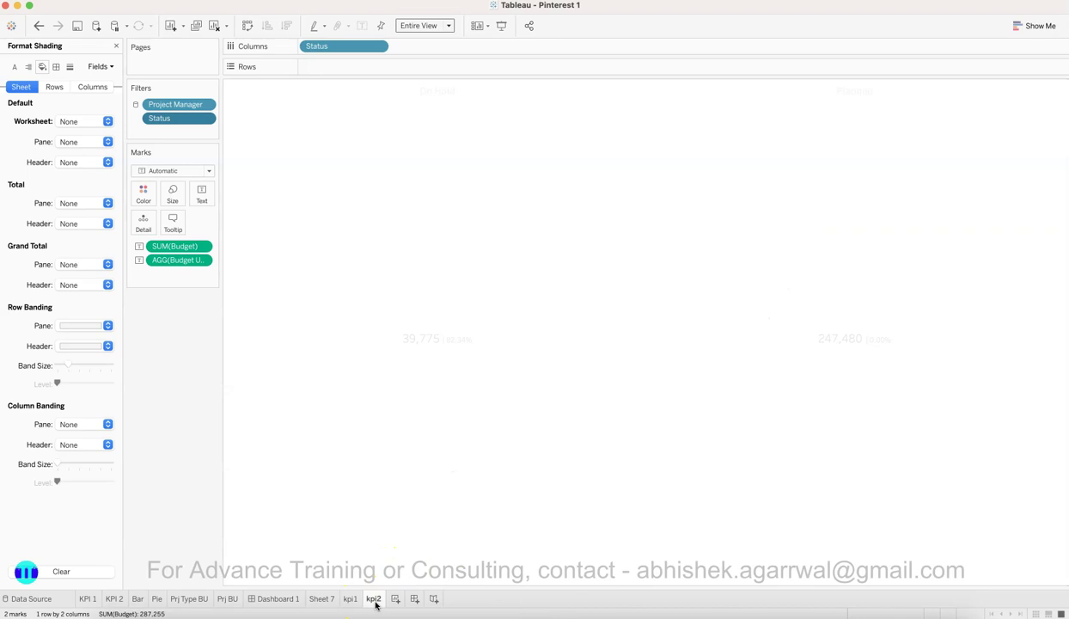
left_click(281, 600)
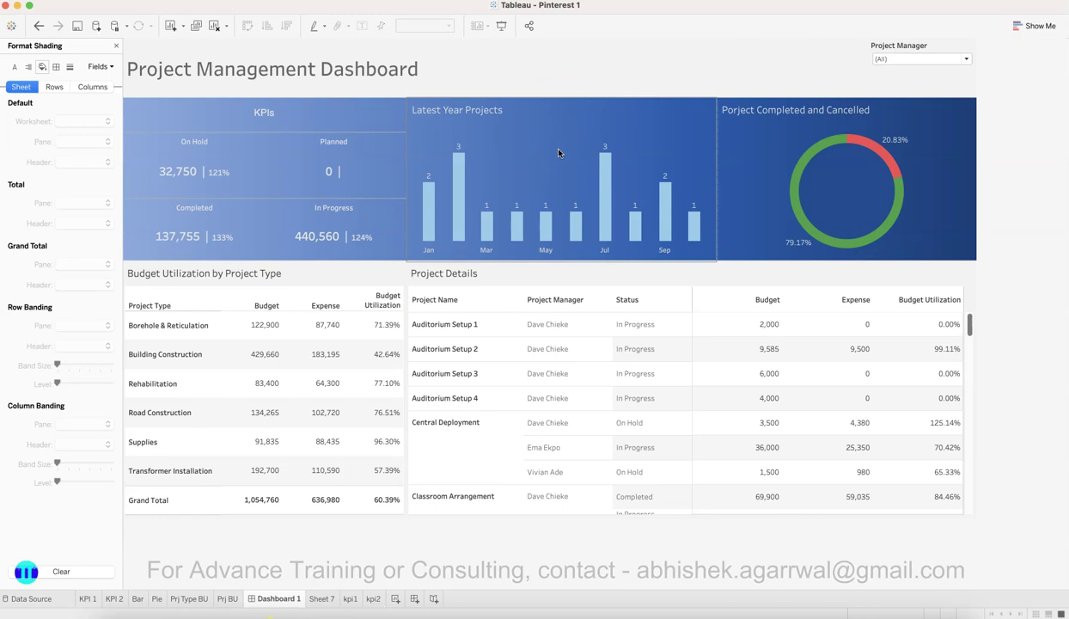
left_click(395, 600)
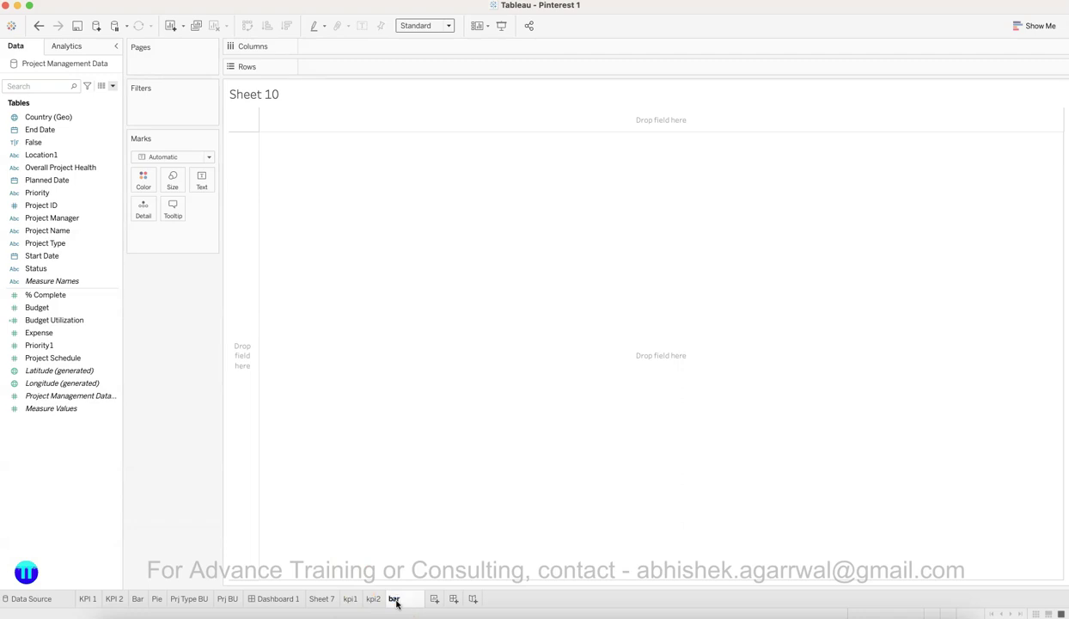
key("Return")
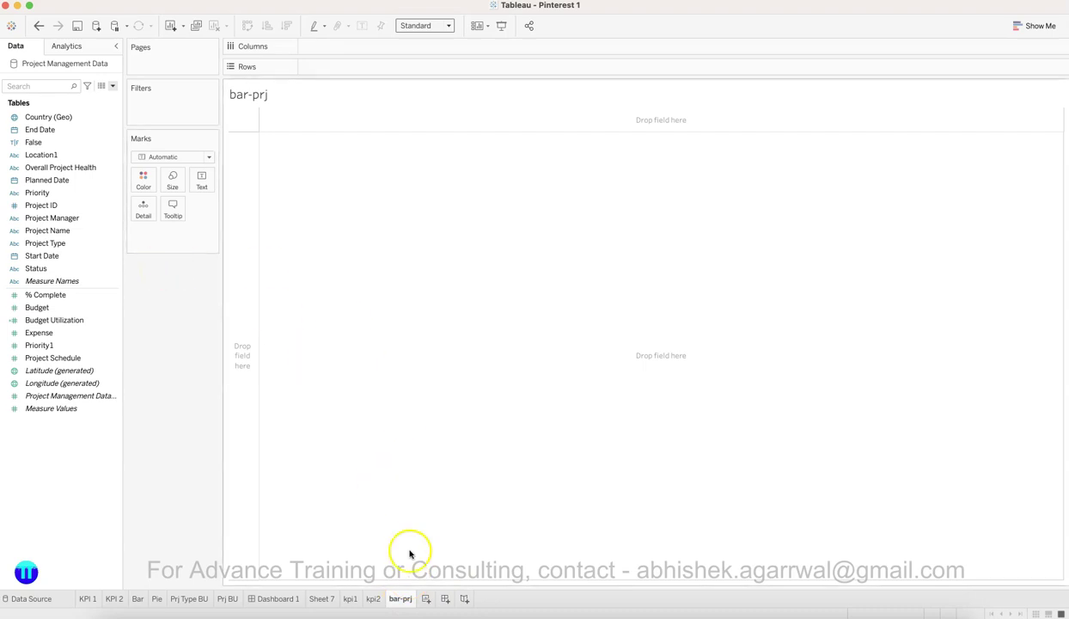
right_click(398, 602)
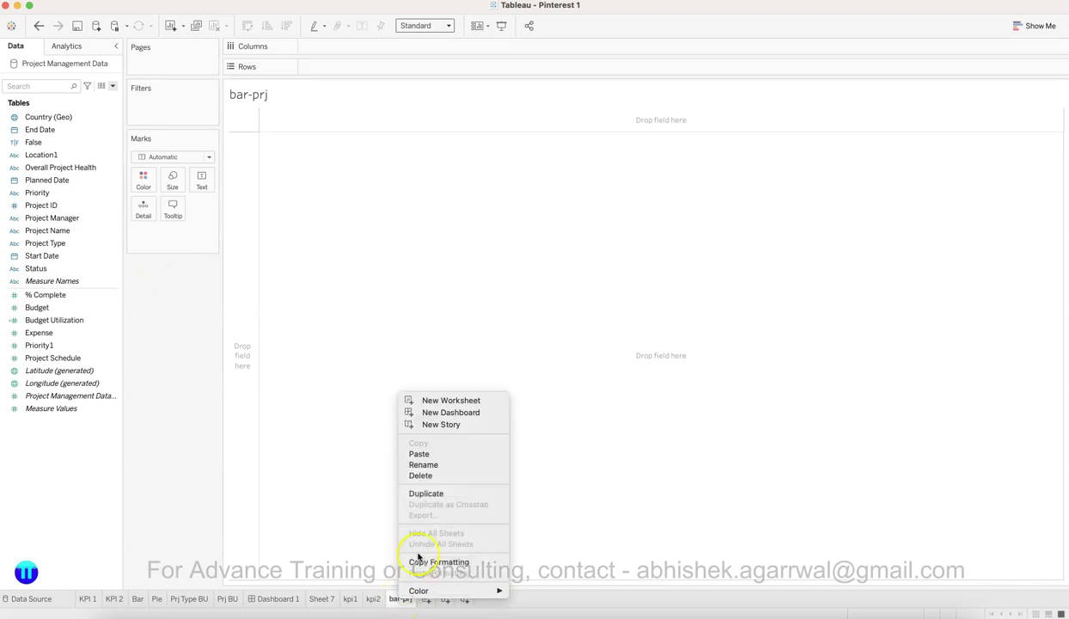
left_click(428, 475)
Step: Duplicate the kpi2 sheet and rename the copy as bar - prj
right_click(379, 598)
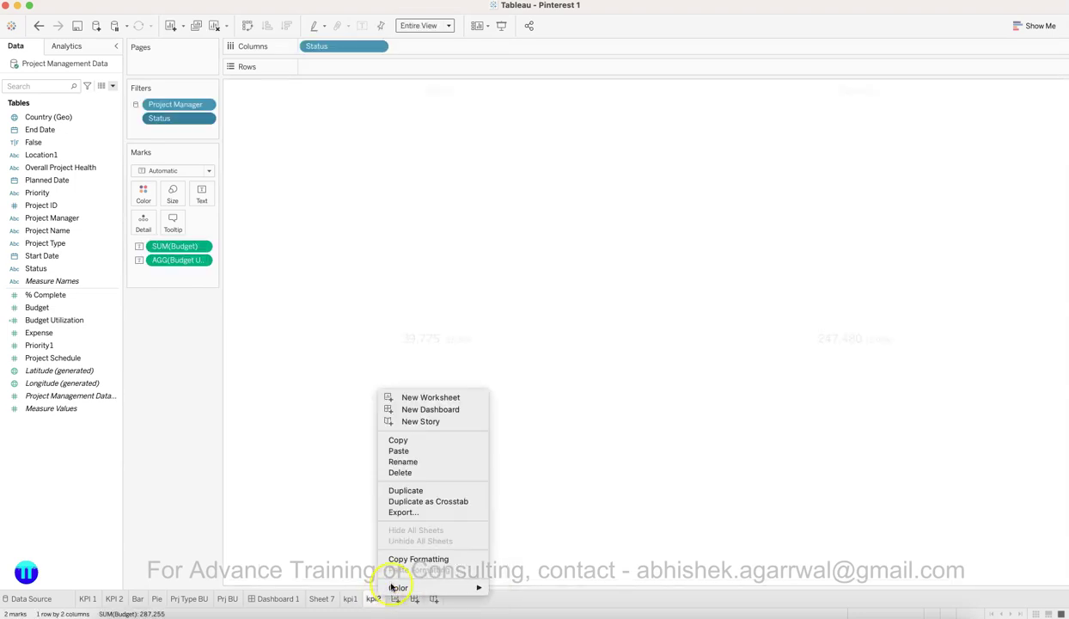
left_click(412, 491)
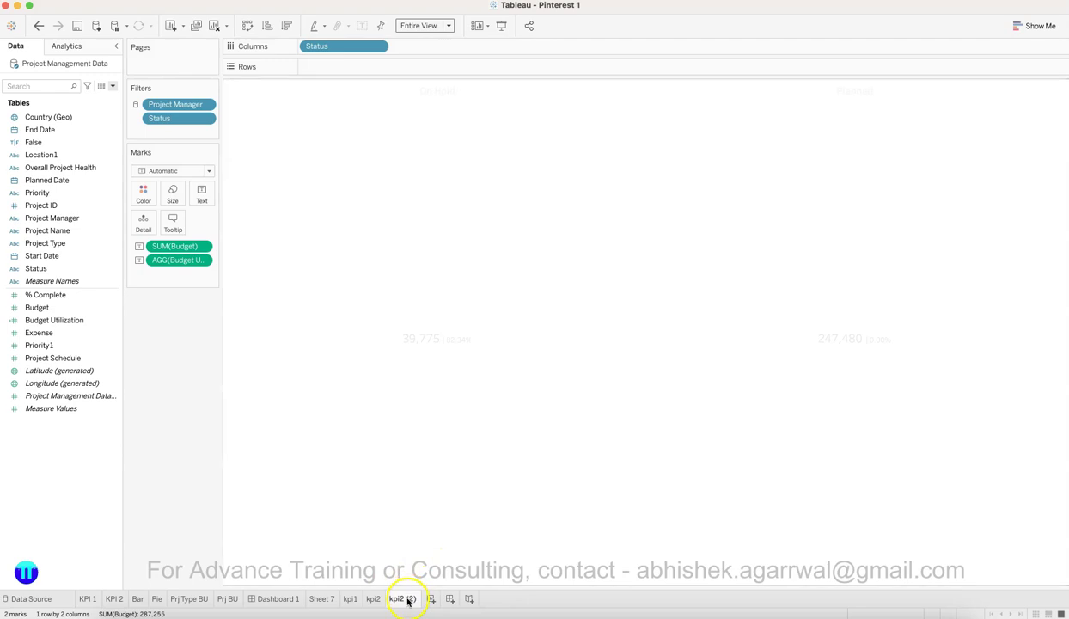
double_click(404, 599)
Step: Remove Budget, Budget Utilization, the Status filter and the Status column field from bar - prj, keeping the Project Manager filter
left_click_drag(176, 261, 170, 361)
left_click_drag(174, 249, 150, 387)
left_click_drag(172, 117, 176, 348)
left_click_drag(327, 48, 170, 362)
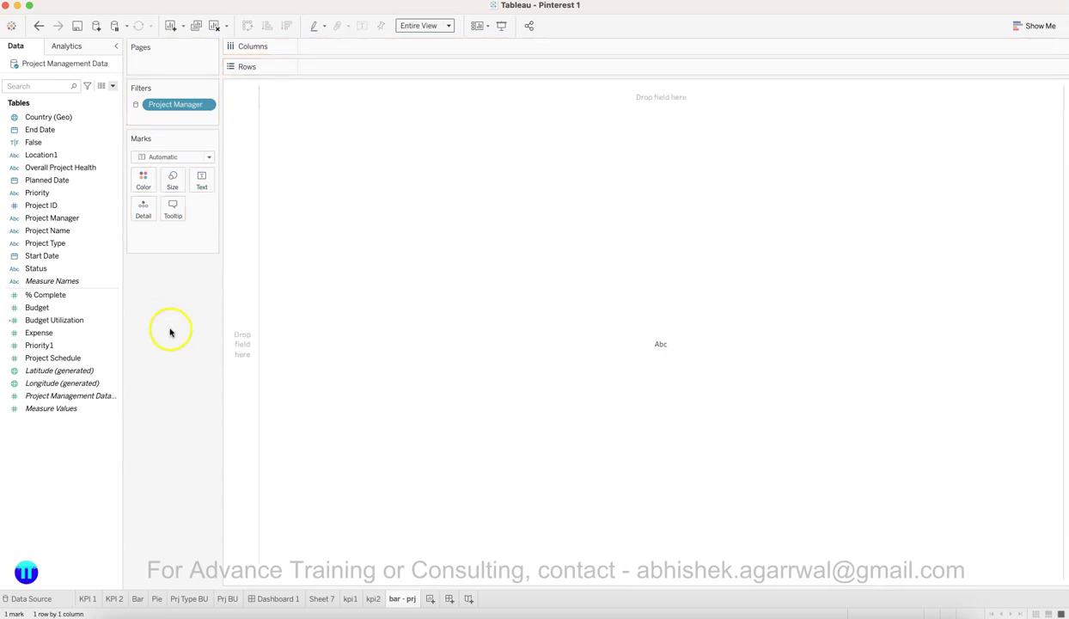
left_click(65, 206)
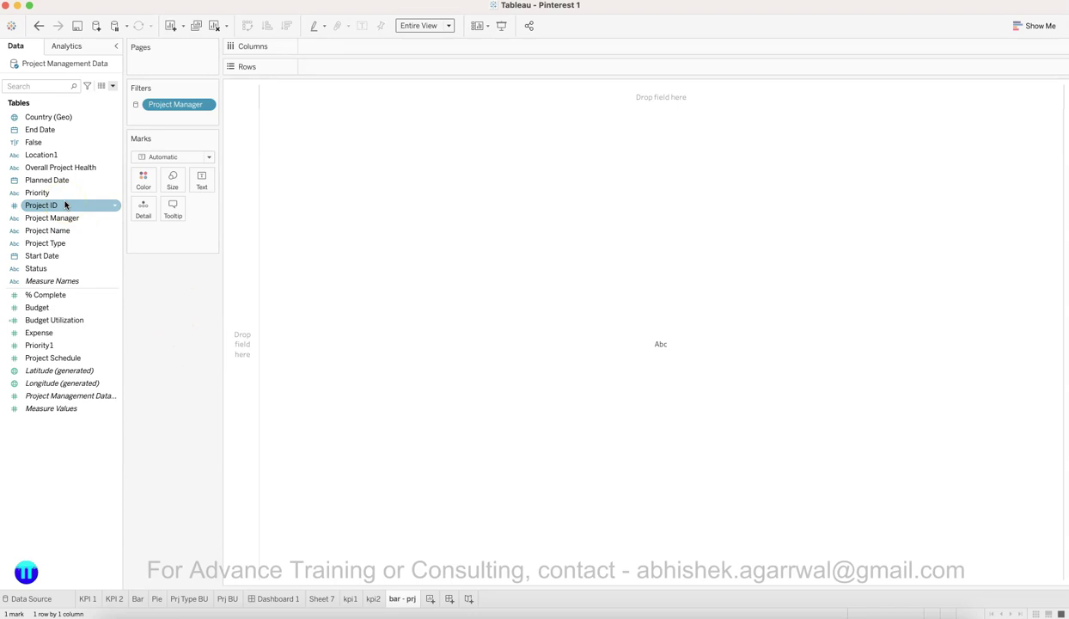
left_click(65, 230)
left_click(73, 242)
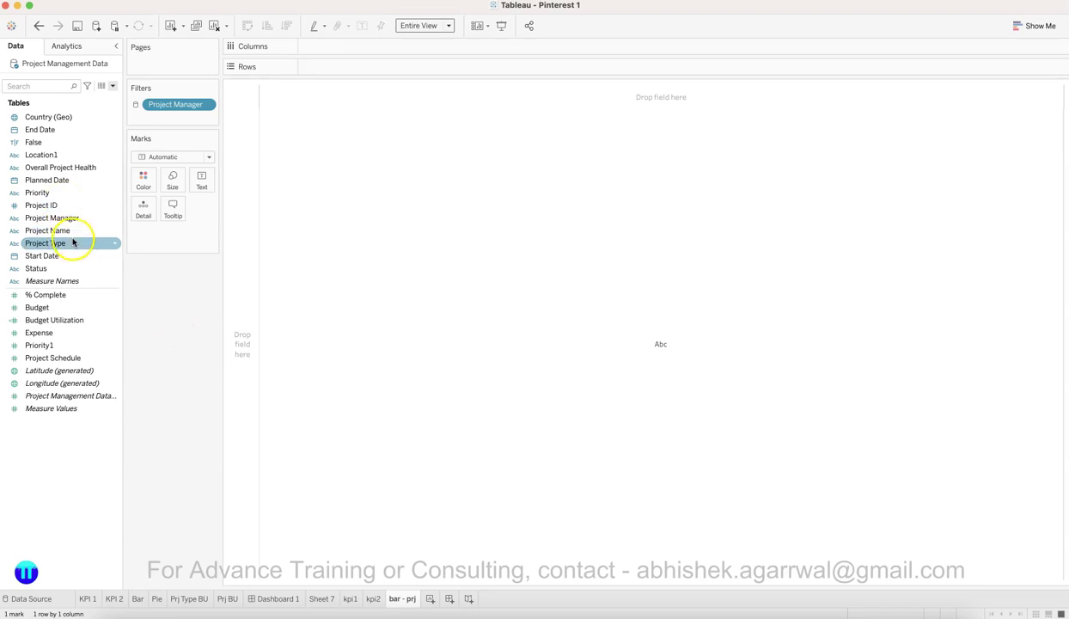
left_click(64, 156)
left_click(71, 166)
left_click(71, 217)
left_click(72, 157)
left_click(71, 243)
Step: Add Start Date to the columns of bar - prj as a continuous Month
left_click_drag(70, 256, 375, 50)
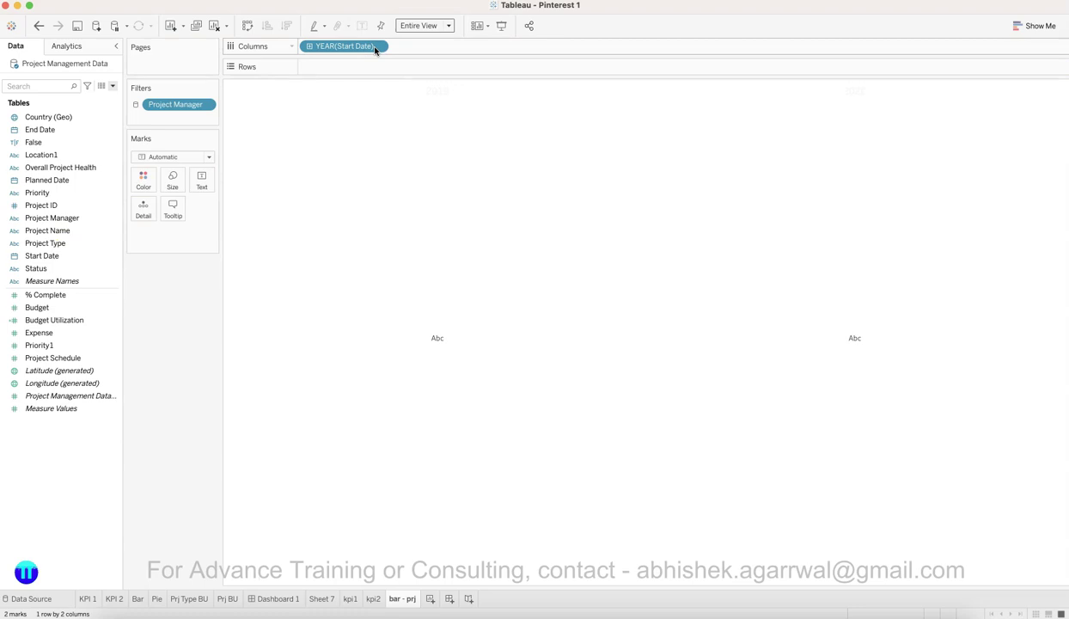
left_click(379, 47)
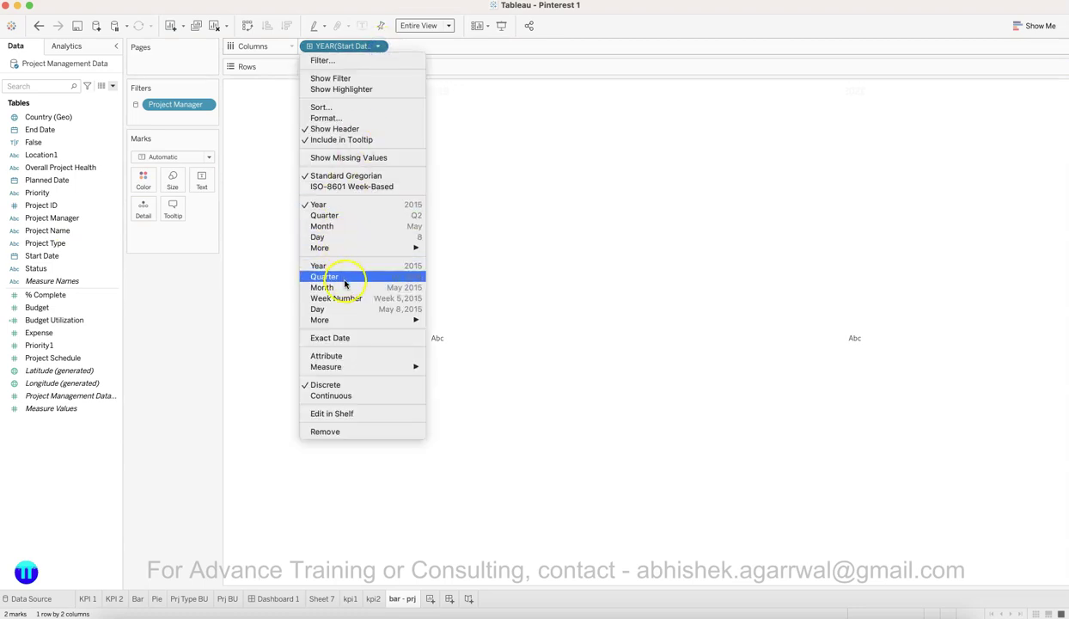
left_click(346, 287)
Step: Add Project ID to the rows of bar - prj, aggregated as Count (Distinct)
left_click(86, 323)
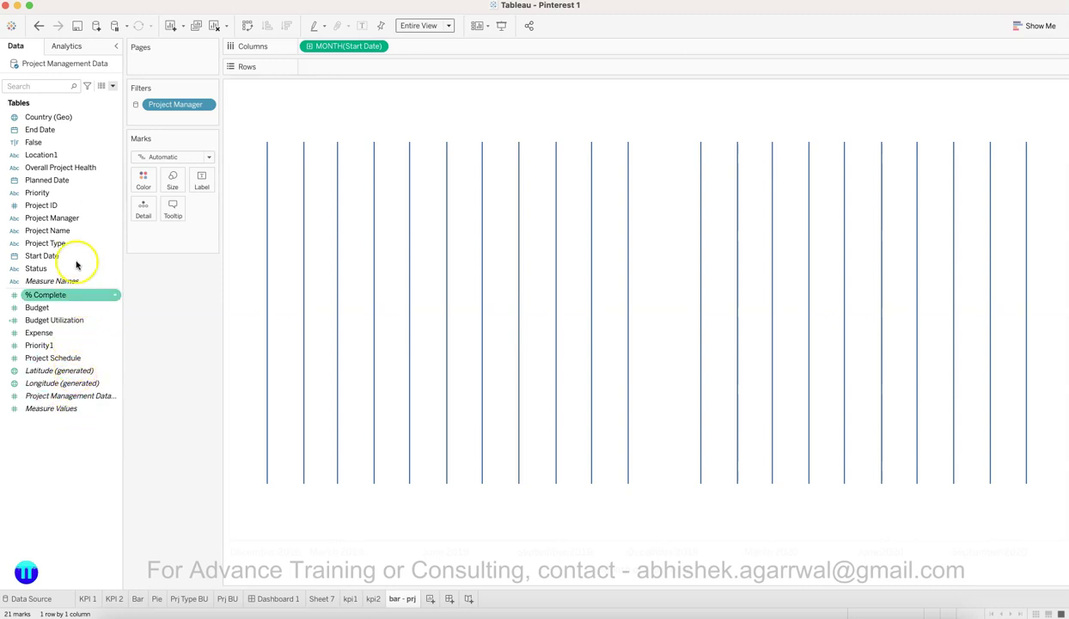
left_click_drag(73, 209, 348, 66)
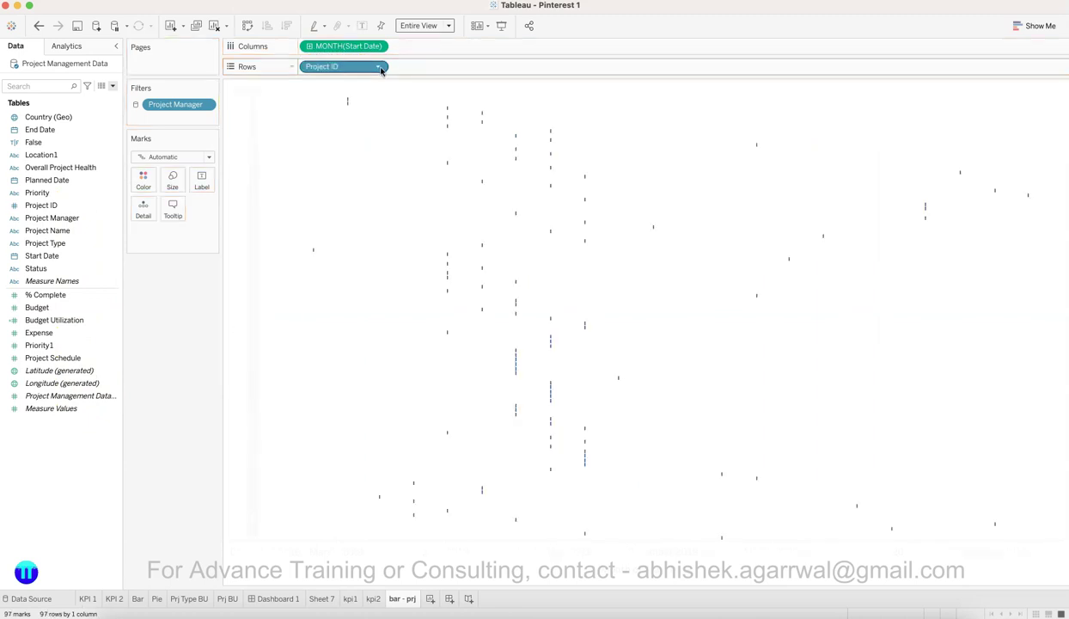
left_click(377, 67)
mouse_move(378, 220)
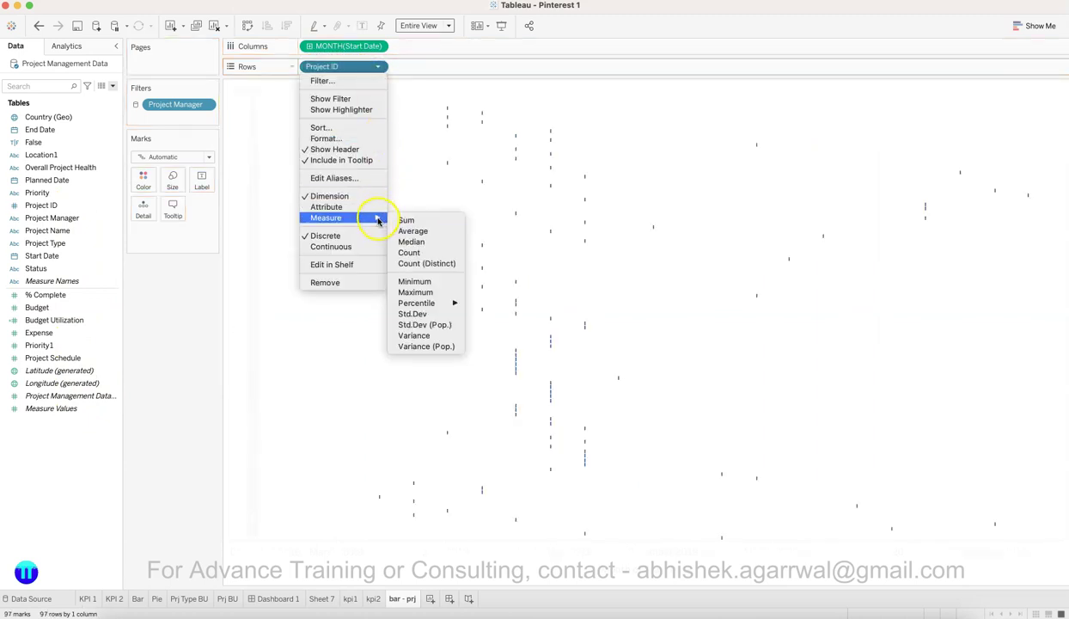
left_click(419, 264)
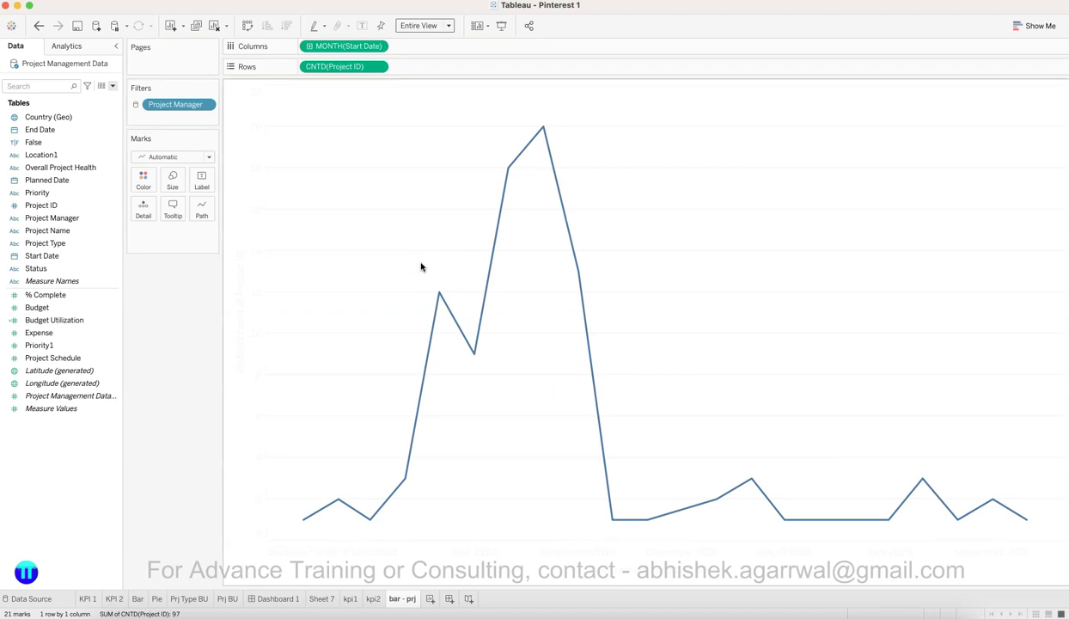
Step: Change the mark type of the monthly project count to Bar and show mark labels
left_click(182, 157)
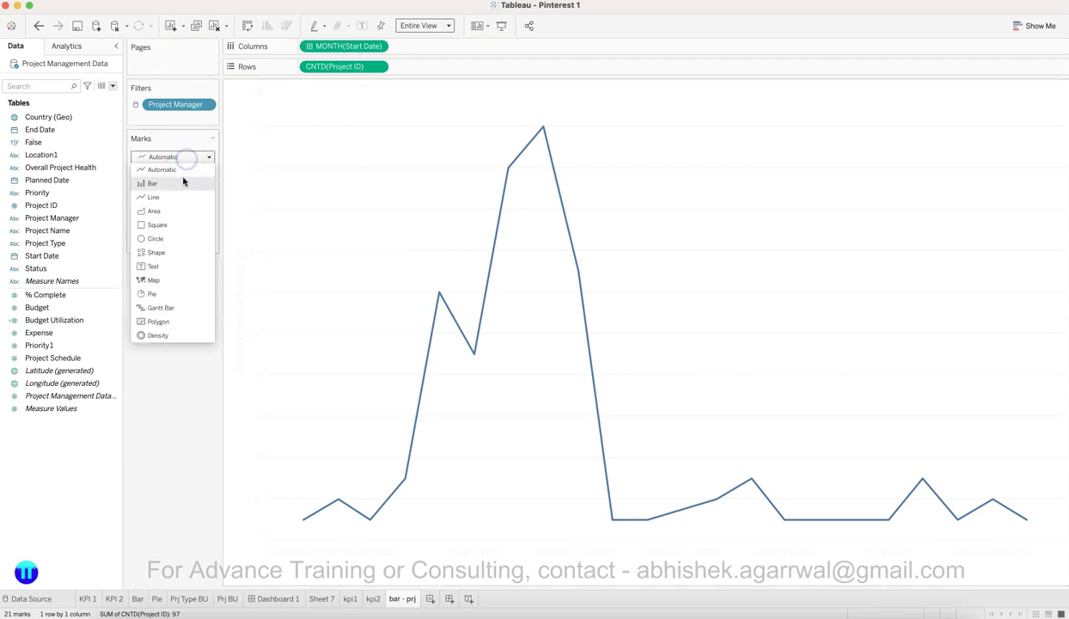
left_click(183, 179)
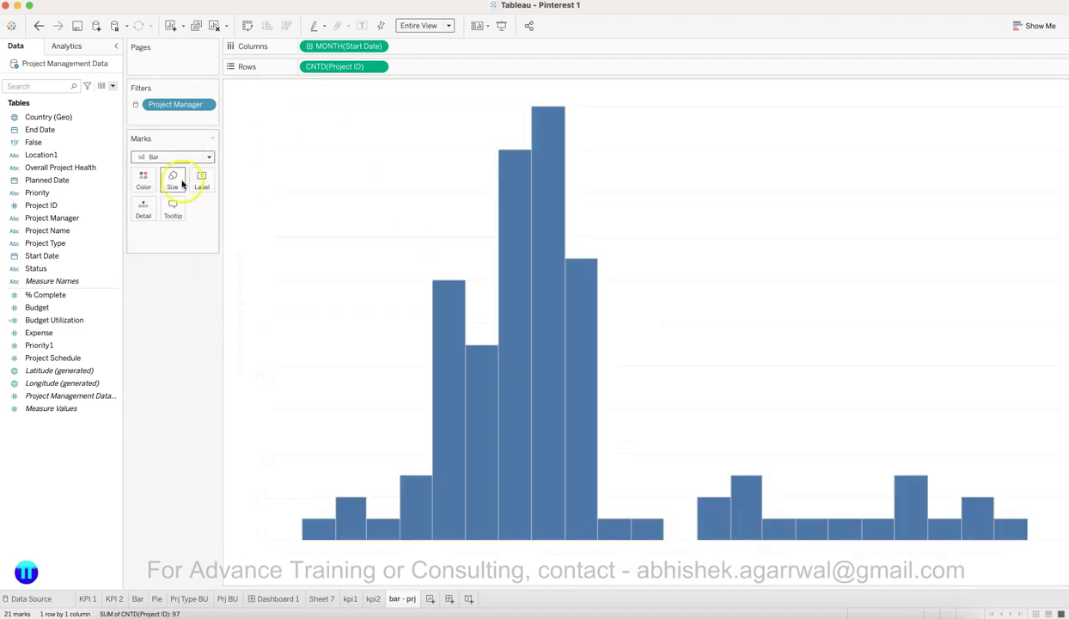
left_click(199, 179)
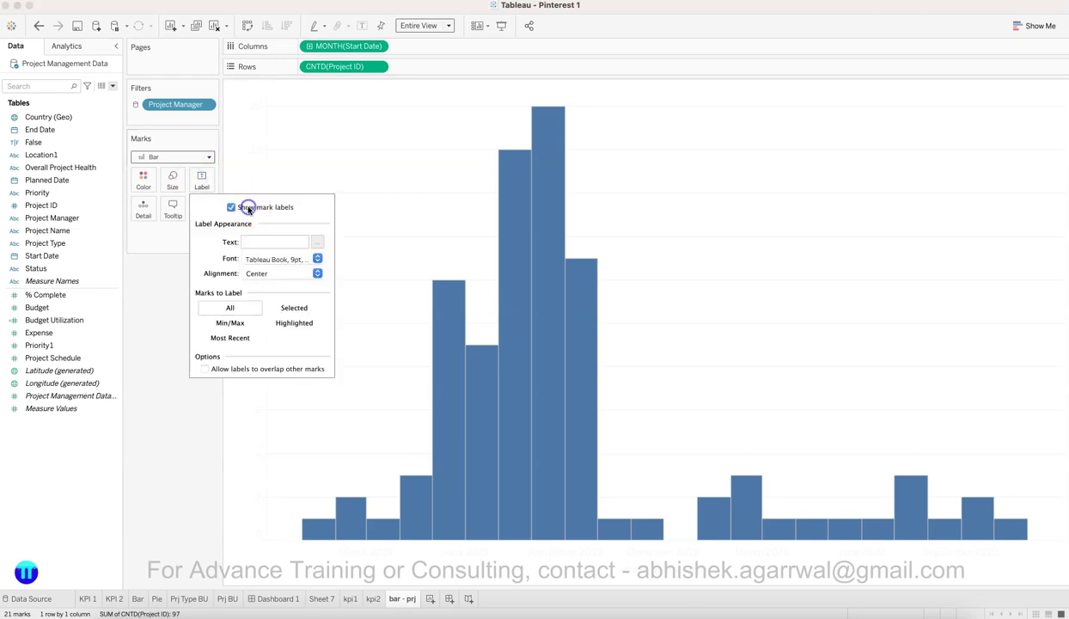
left_click(192, 401)
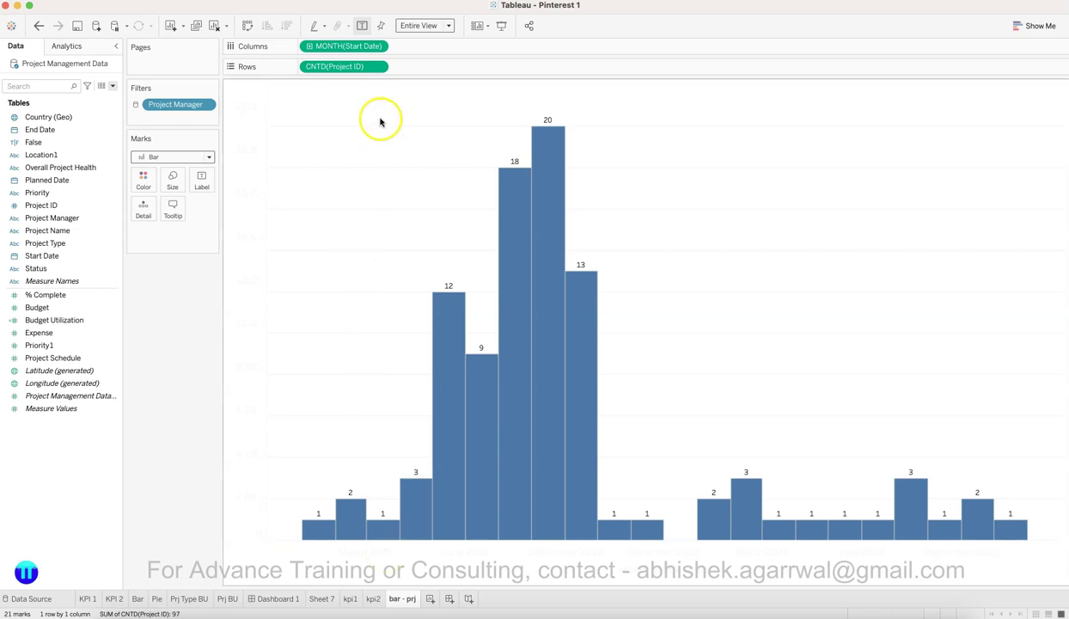
Step: Set the default font size of the Month of Start Date axis to 9
right_click(371, 548)
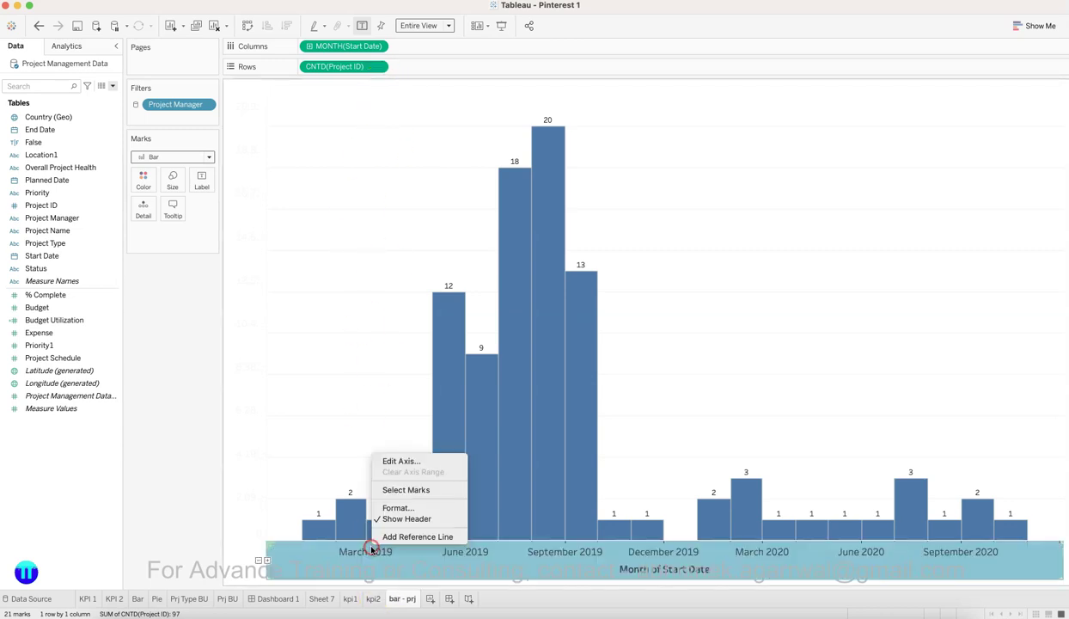
left_click(400, 507)
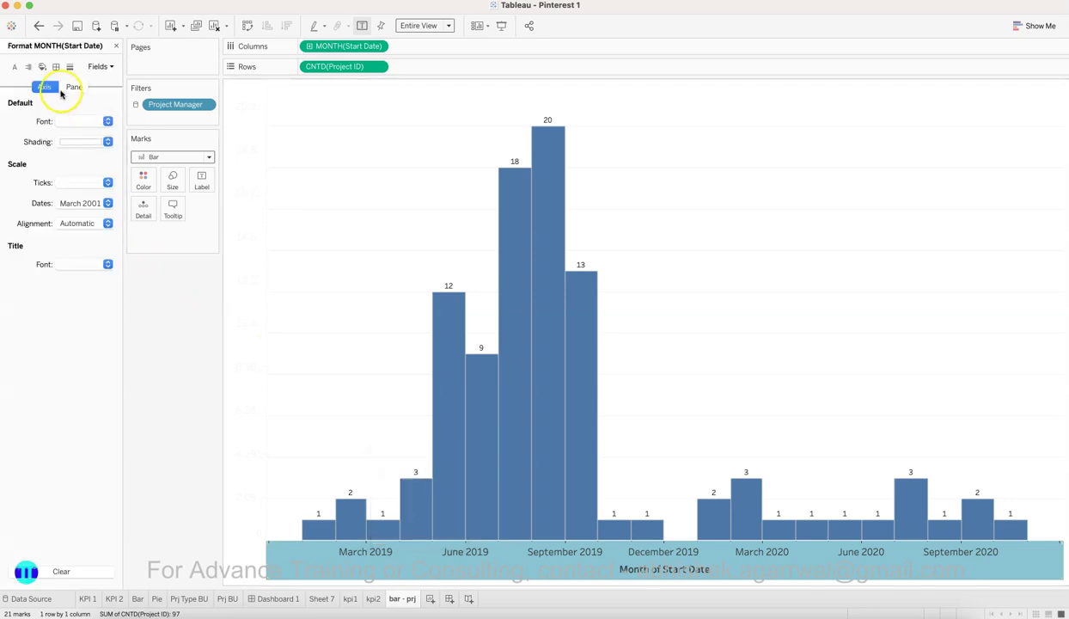
left_click(71, 123)
left_click(84, 159)
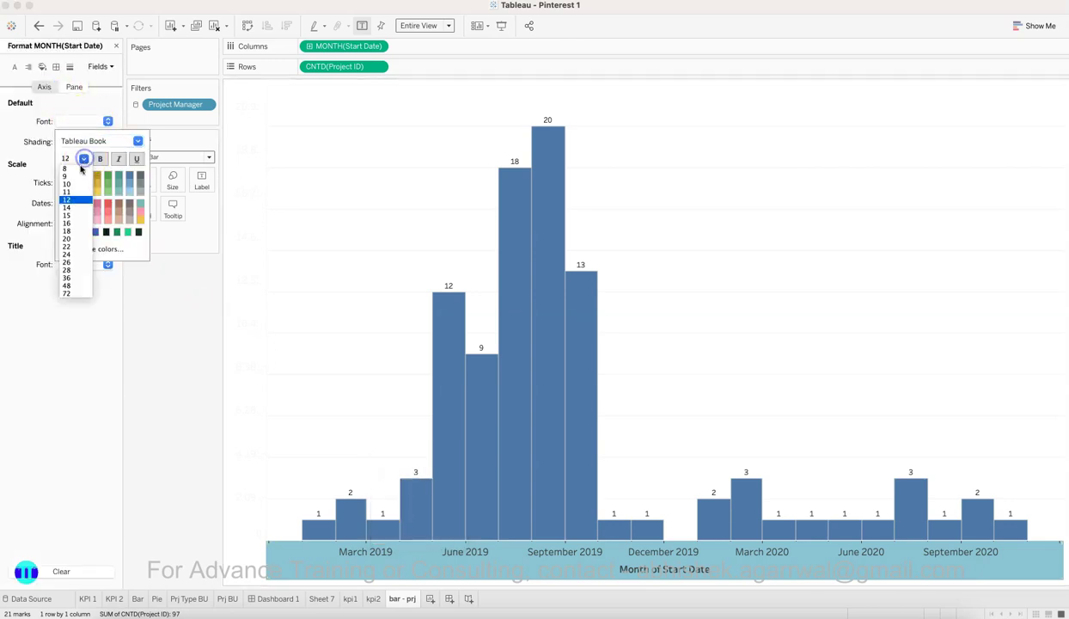
left_click(79, 177)
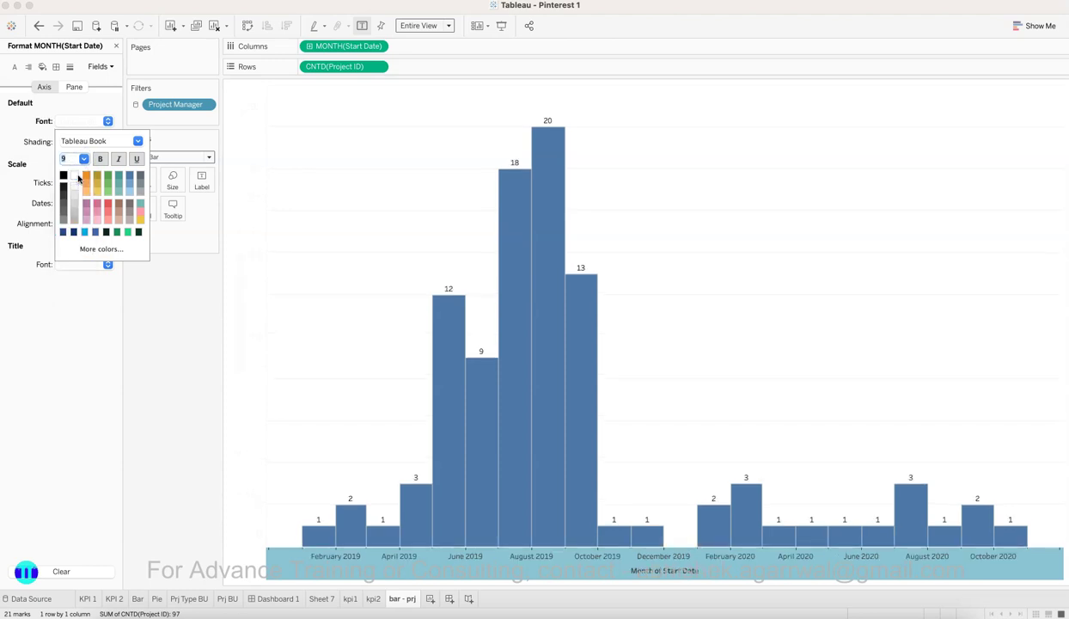
left_click(13, 165)
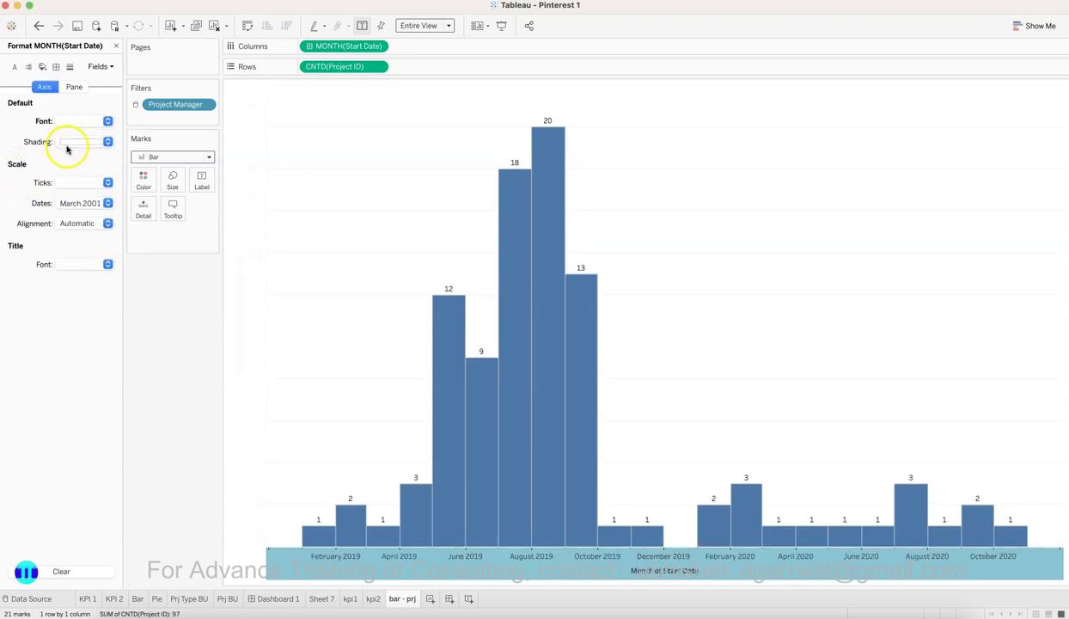
left_click(68, 144)
left_click(31, 152)
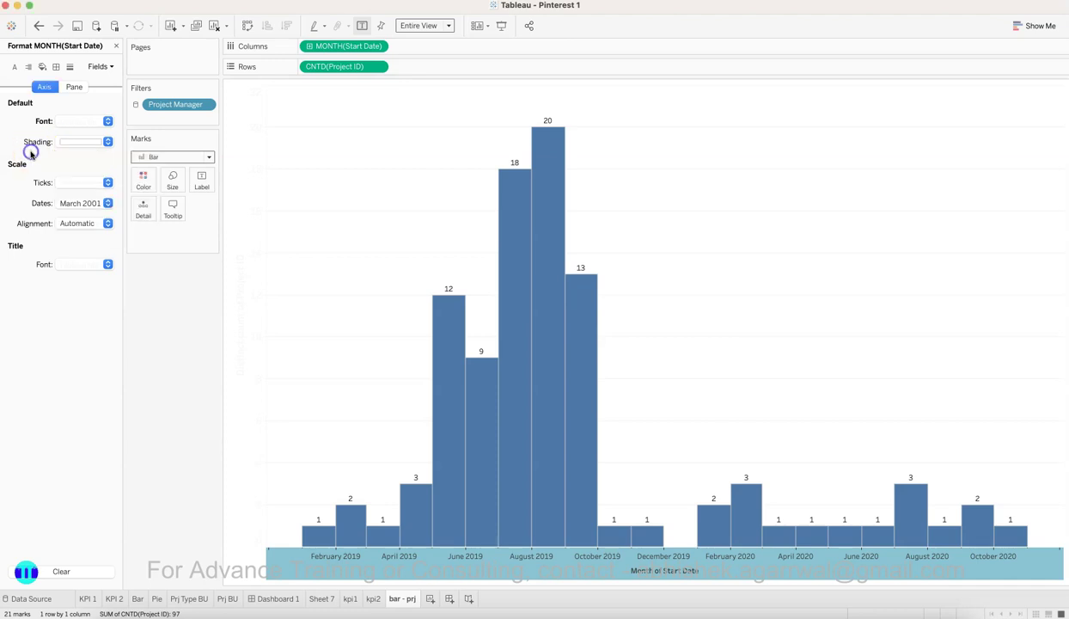
Step: Set the Month of Start Date axis to the custom date format mmm
left_click(87, 204)
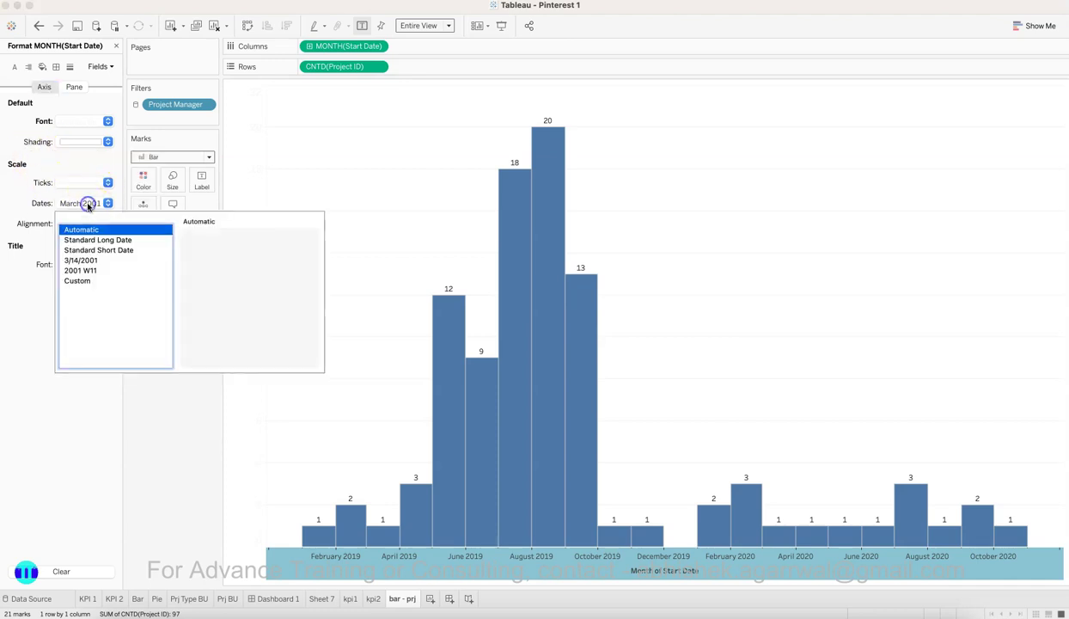
left_click(94, 280)
left_click(194, 247)
type("mmm")
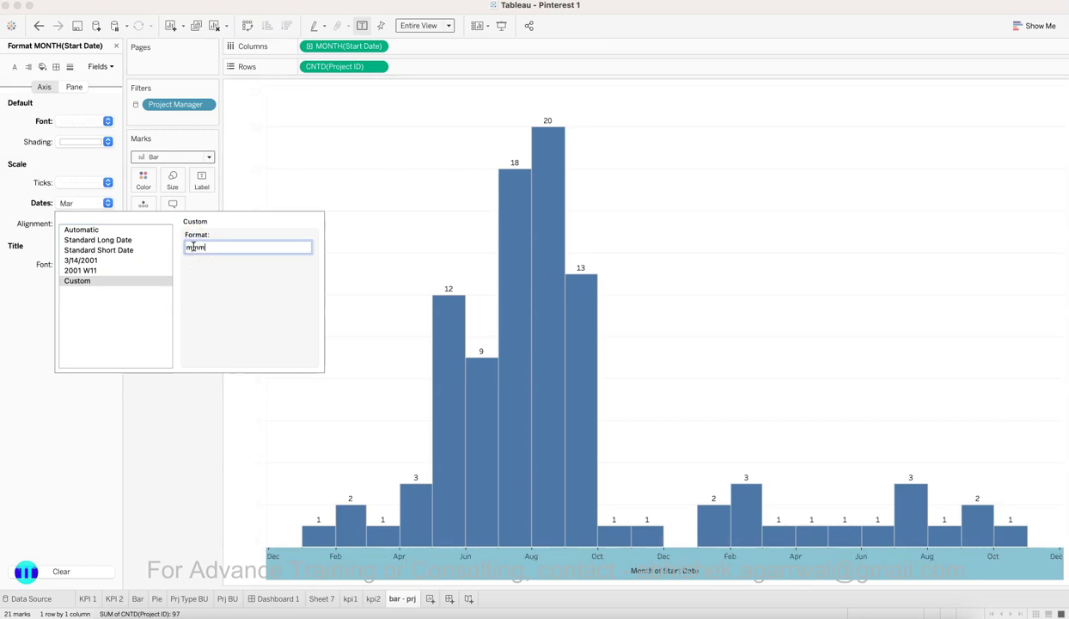
left_click(170, 397)
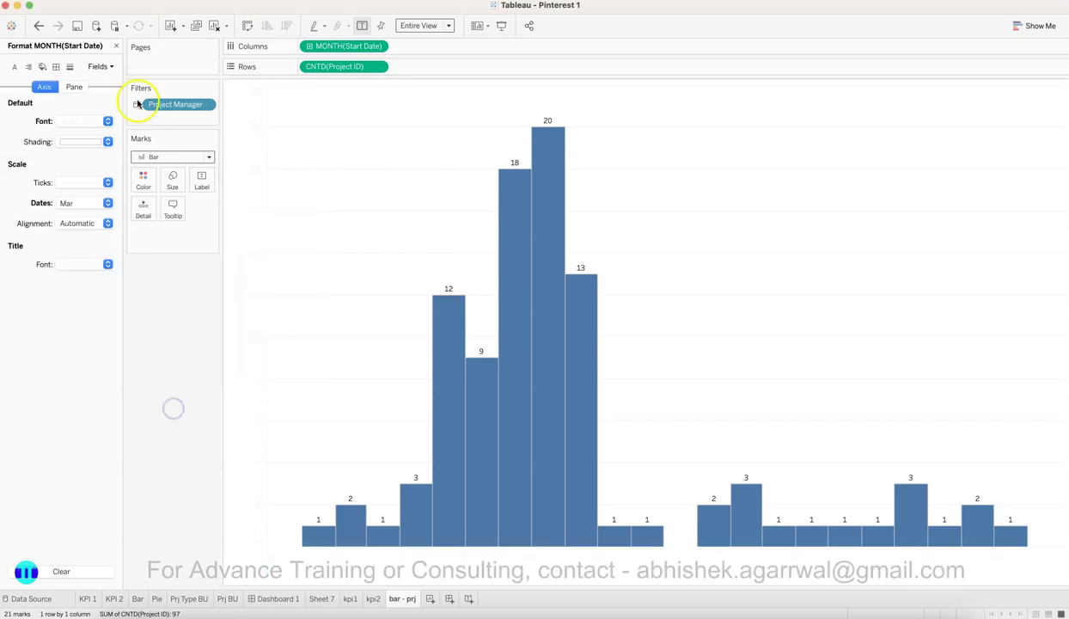
left_click(379, 46)
left_click(371, 59)
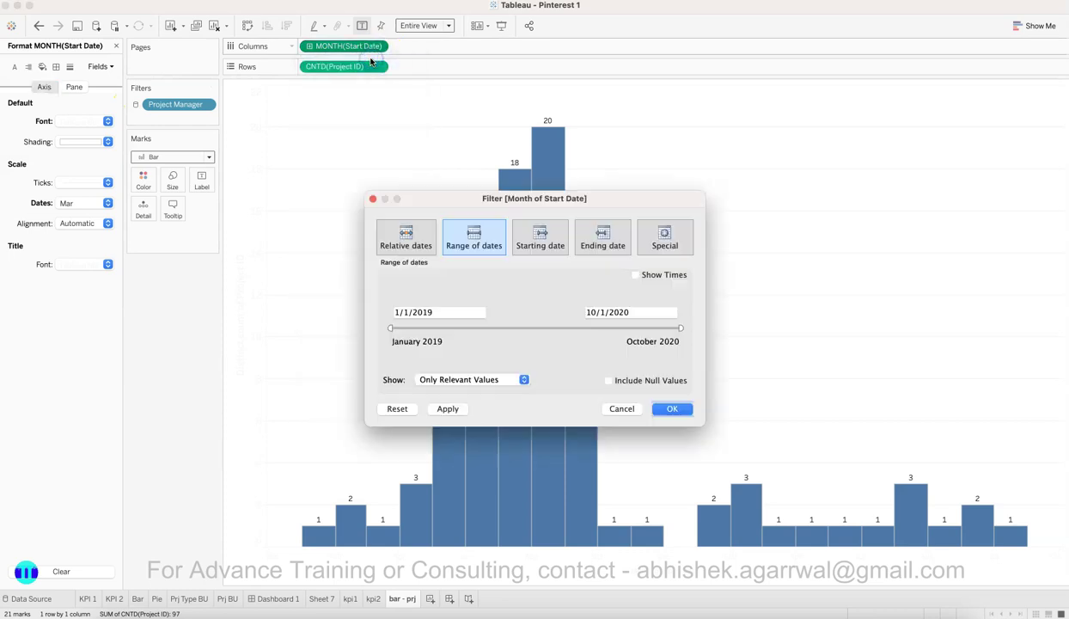
key("Escape")
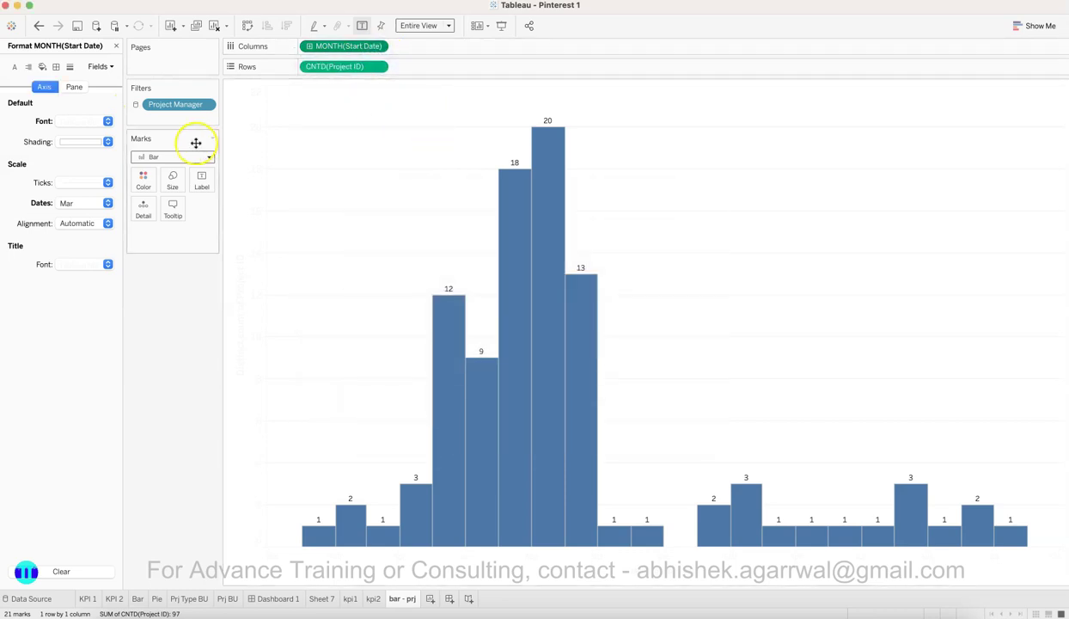
Step: Filter the bar - prj sheet by Start Date year, keeping only 2020
left_click(116, 45)
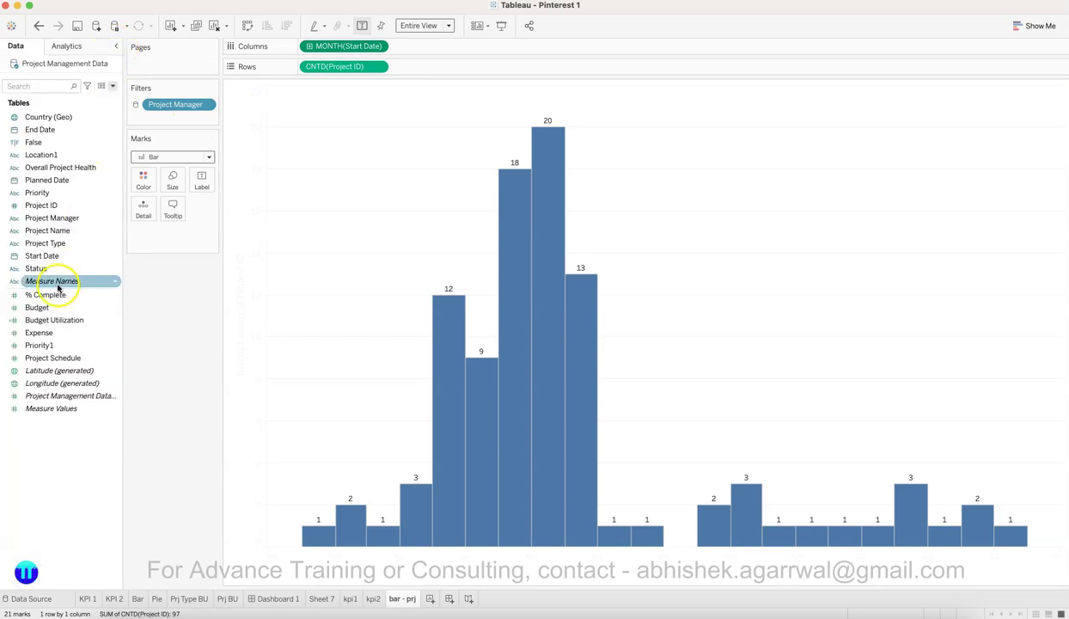
left_click_drag(43, 256, 155, 121)
left_click(485, 244)
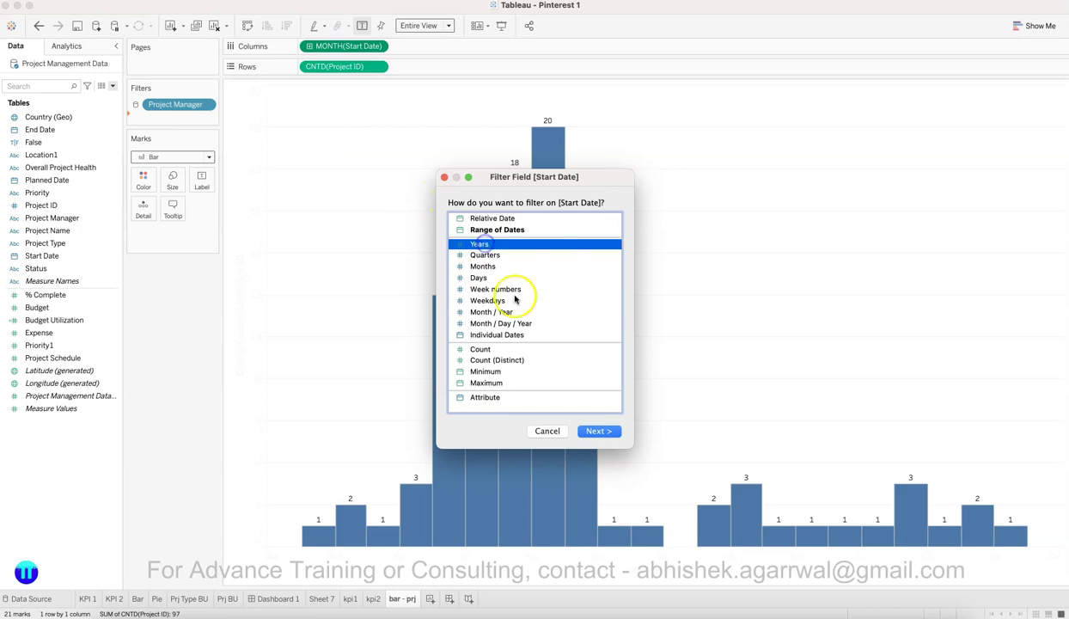
left_click(595, 431)
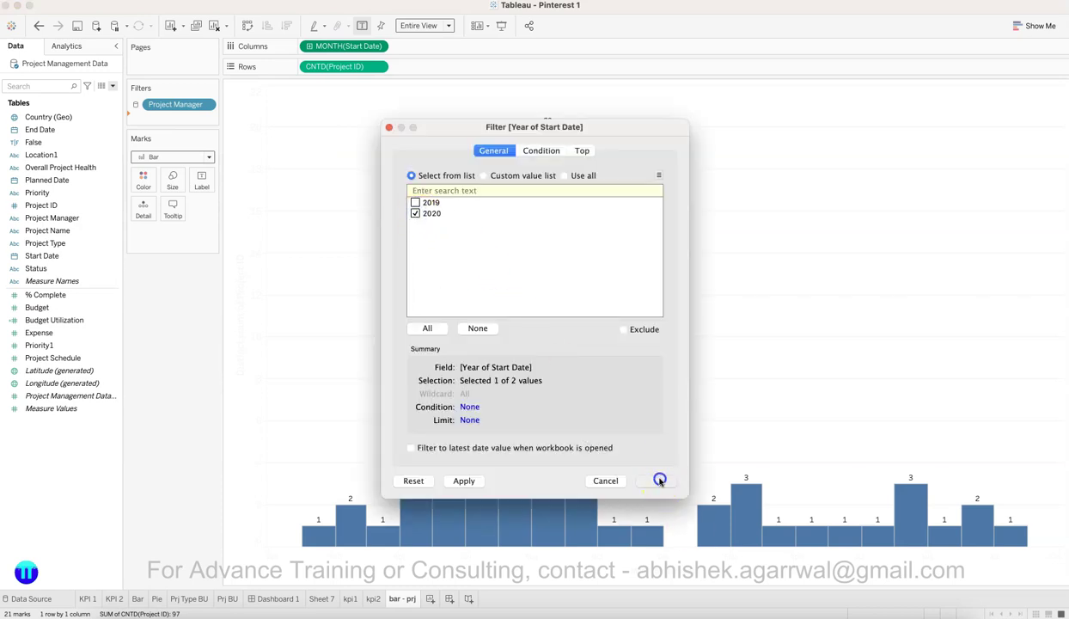
left_click(659, 481)
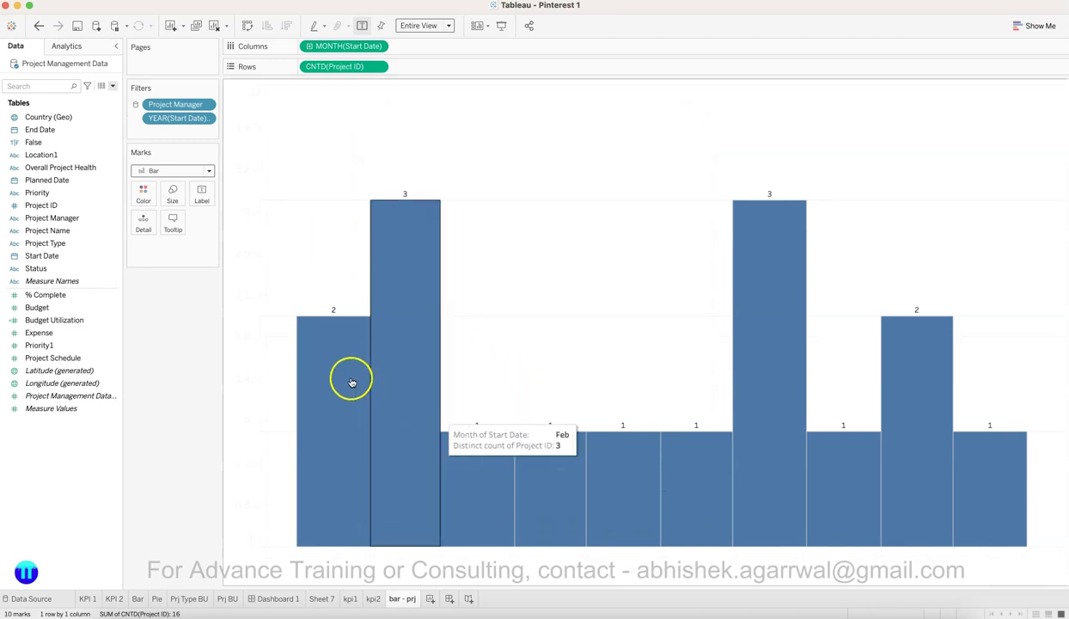
Step: Switch the bar size to Manual and narrow the monthly bars to thin columns with wide gaps
left_click(174, 196)
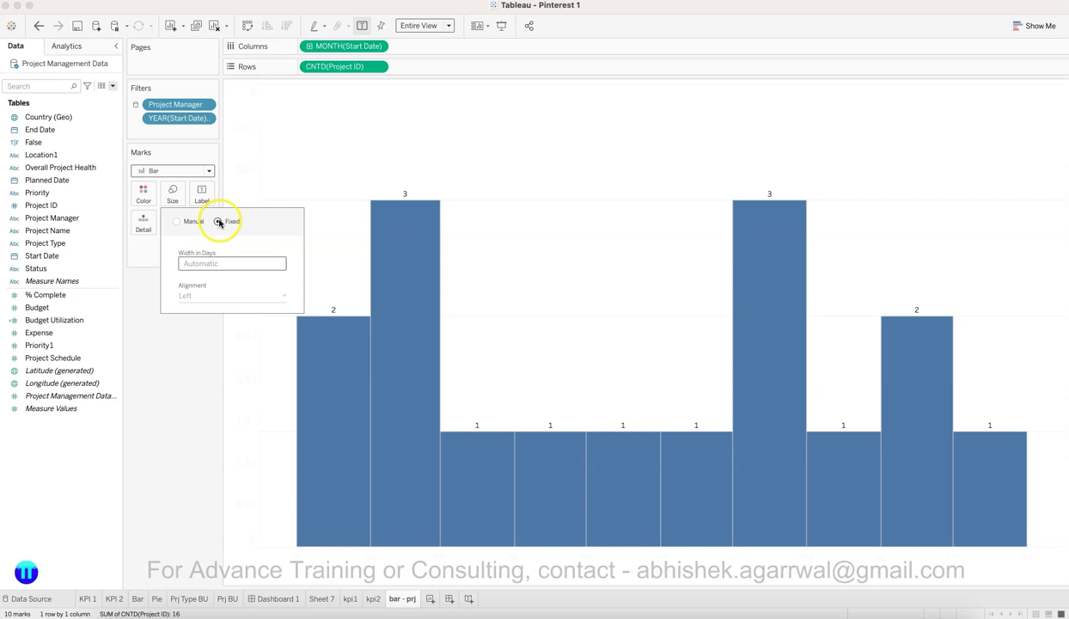
left_click(177, 221)
mouse_move(193, 278)
left_mouse_down()
mouse_move(207, 281)
mouse_move(185, 280)
left_mouse_up()
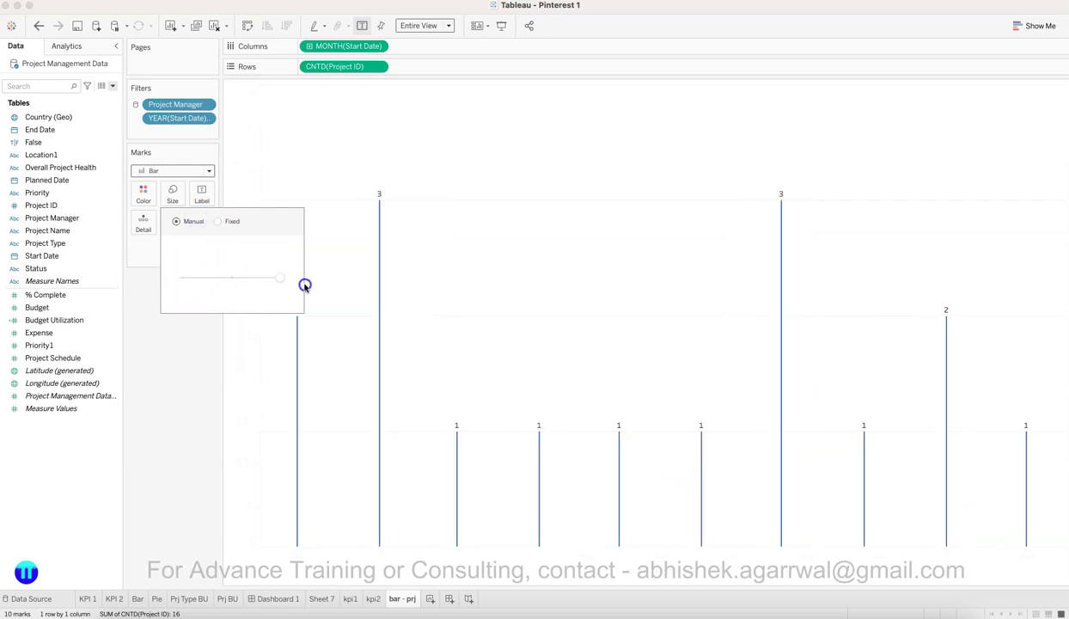
left_click_drag(305, 285, 305, 286)
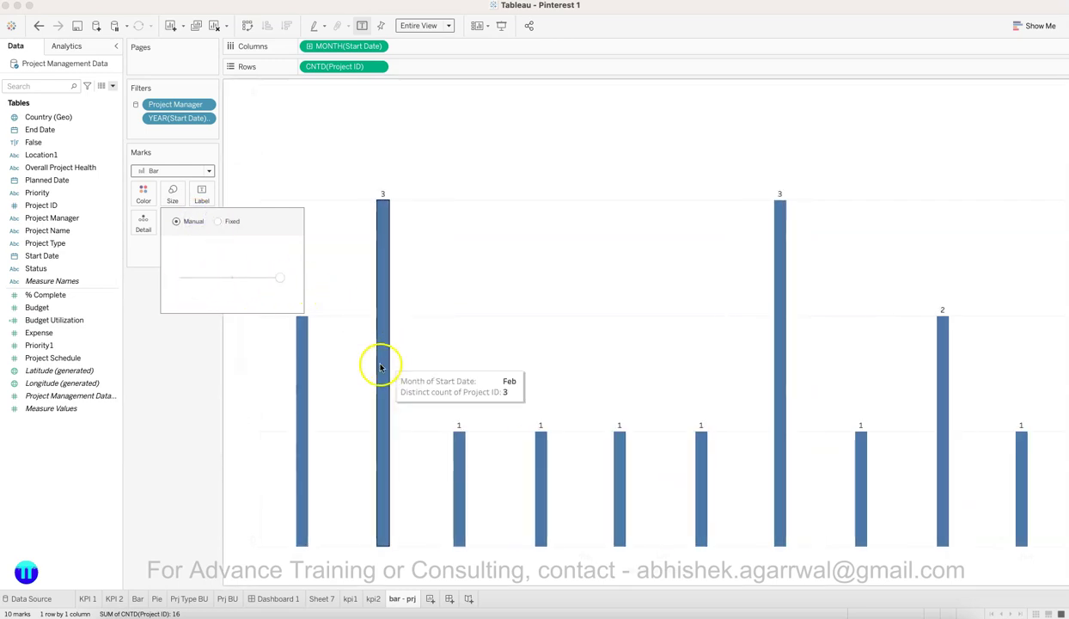
left_click(176, 492)
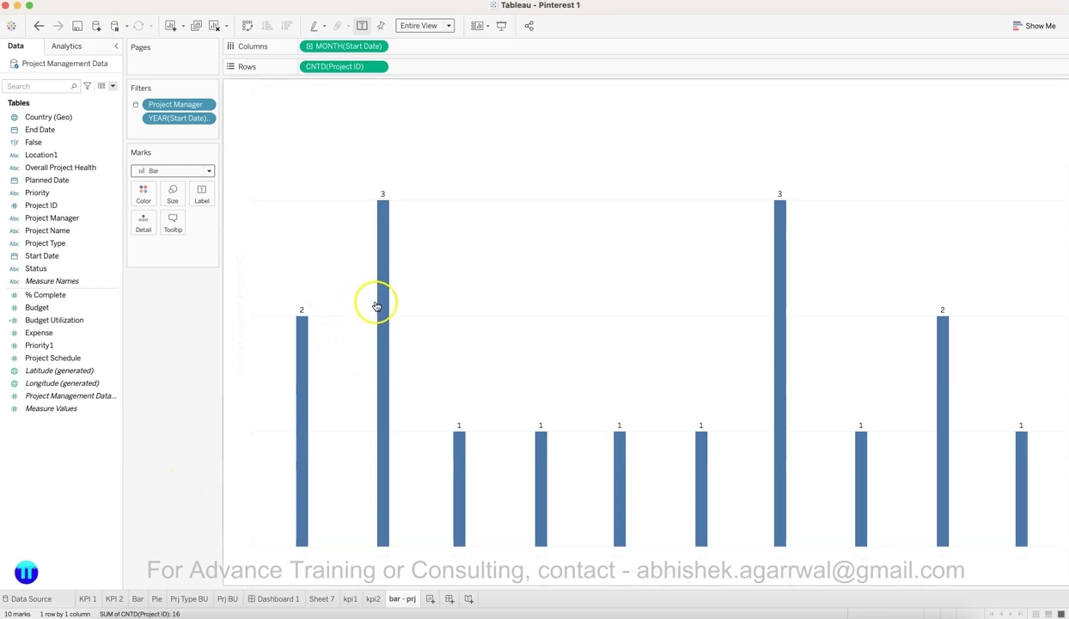
Step: Check the bar style on Dashboard 1, then recolor the bars of bar - prj light blue
mouse_move(295, 518)
left_click(276, 598)
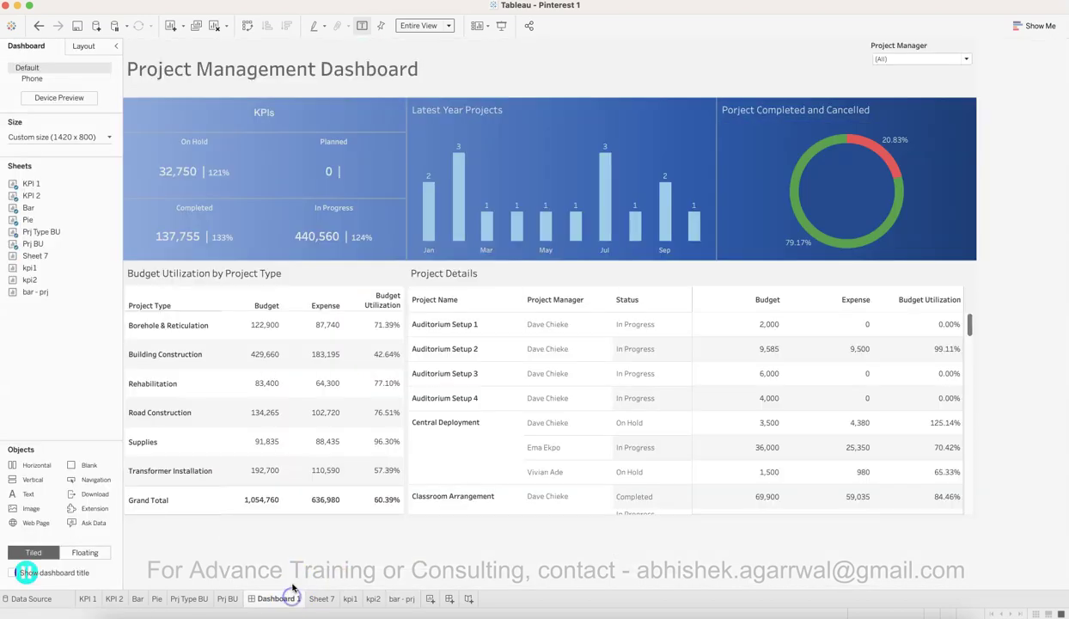
left_click(404, 598)
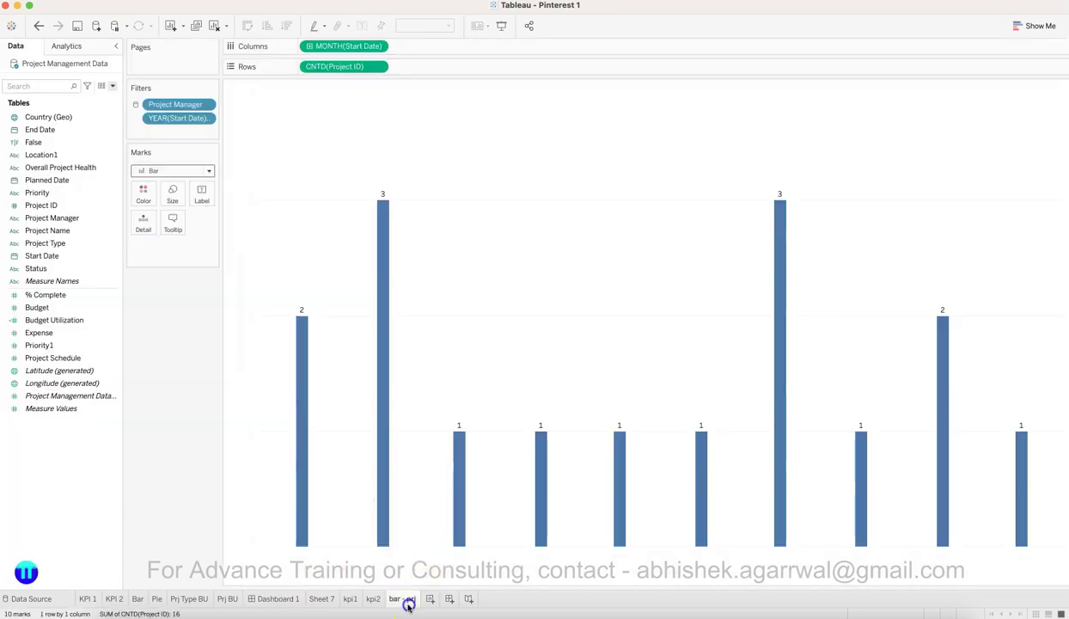
left_click(145, 195)
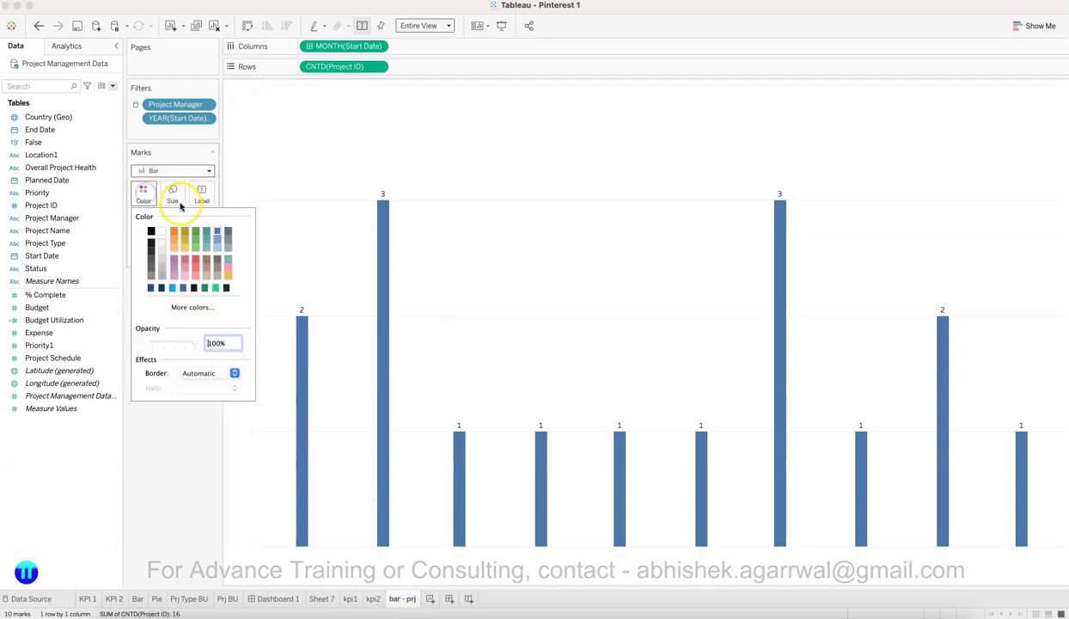
left_click(216, 248)
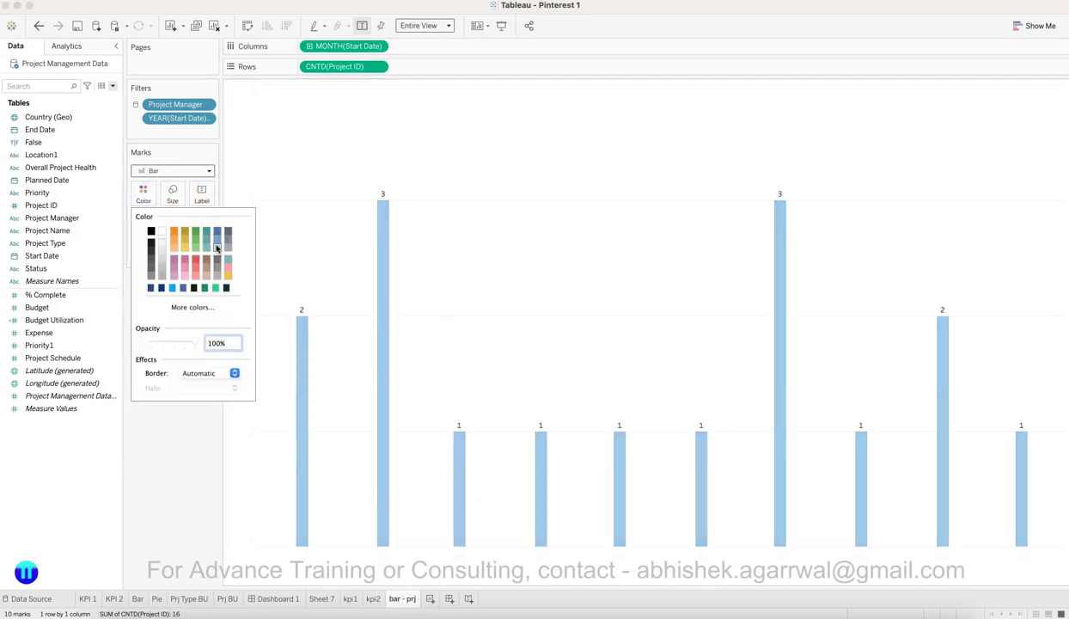
left_click(203, 425)
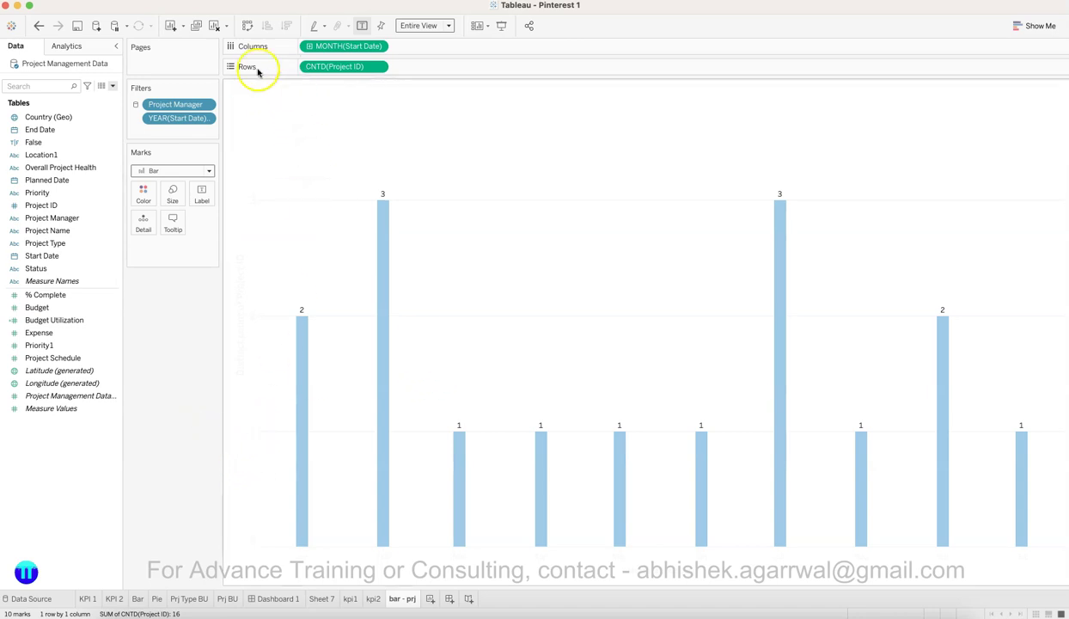
Step: Show the bar - prj sheet's title and change it to "Latest Year Projects" in font size 12
left_click(155, 2)
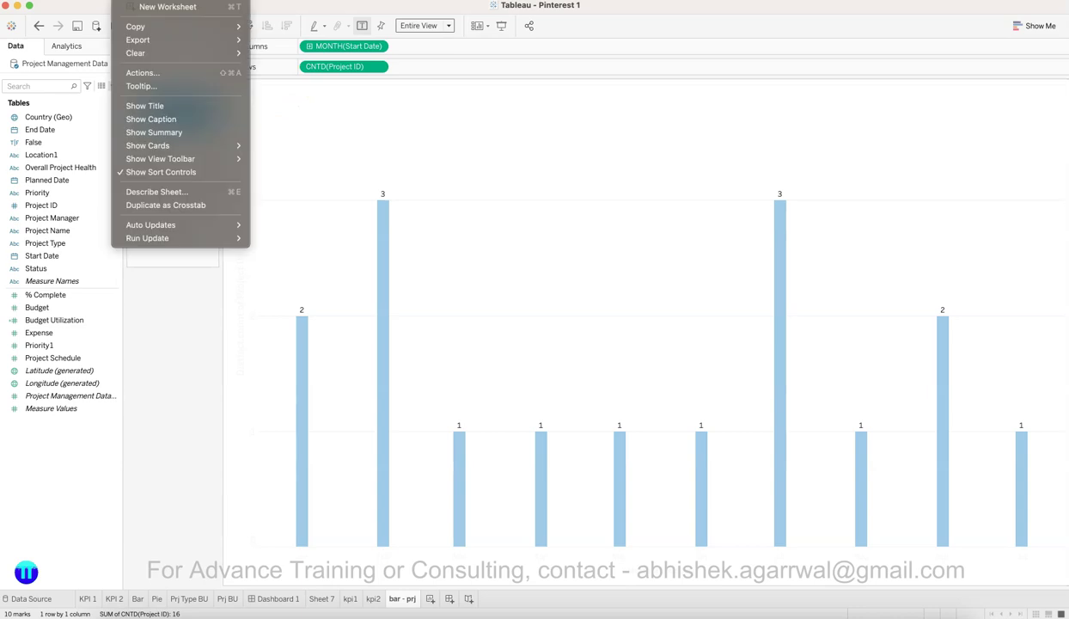
left_click(165, 103)
double_click(266, 96)
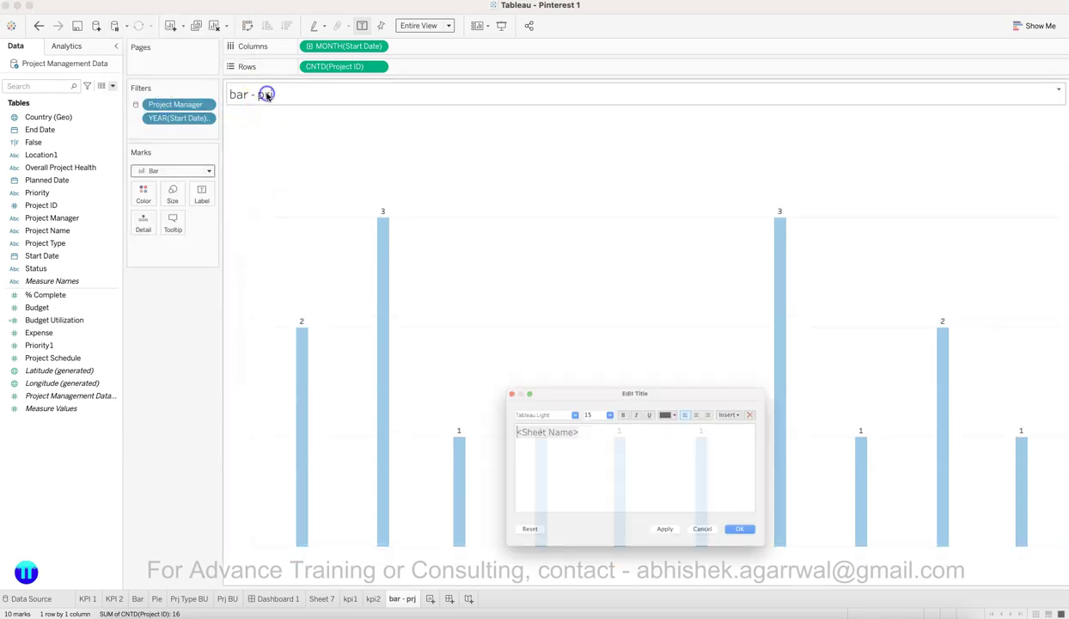
type("Latest Year Projects")
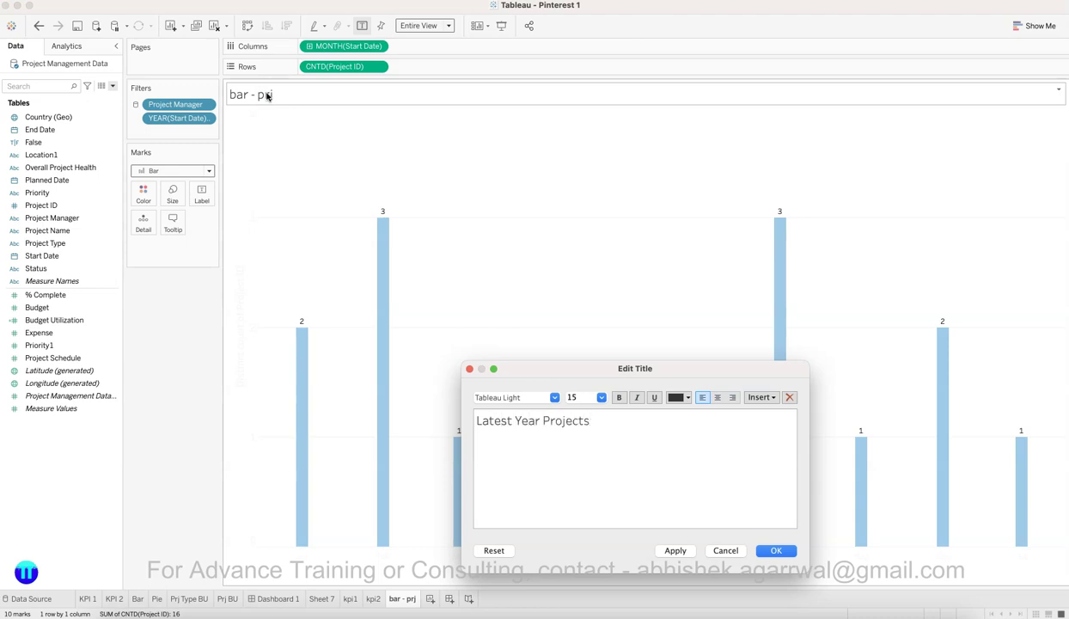
key("super+a")
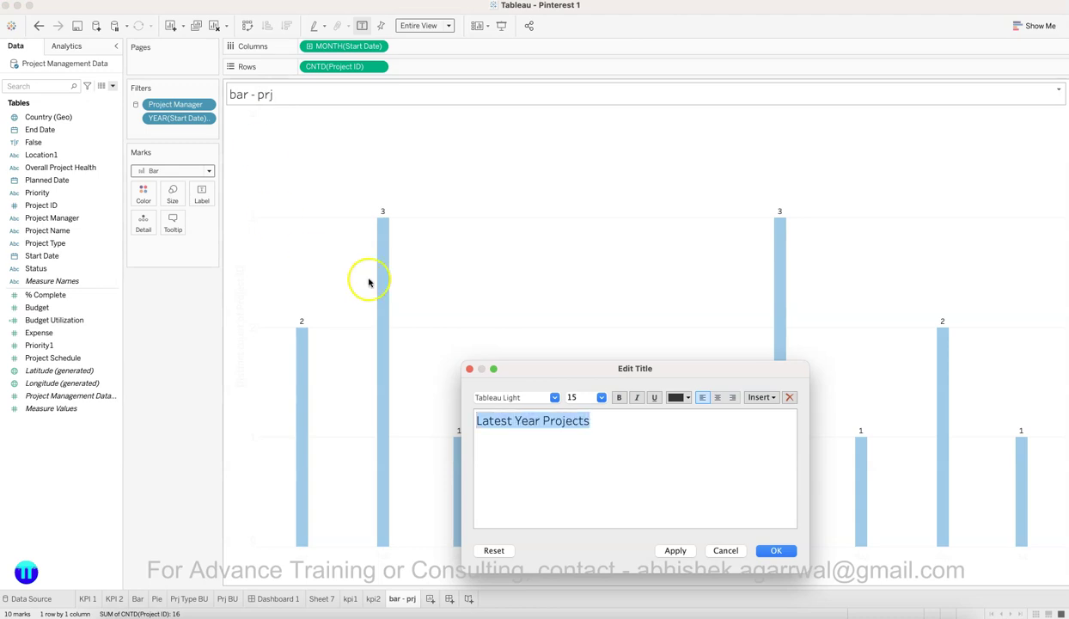
left_click(599, 399)
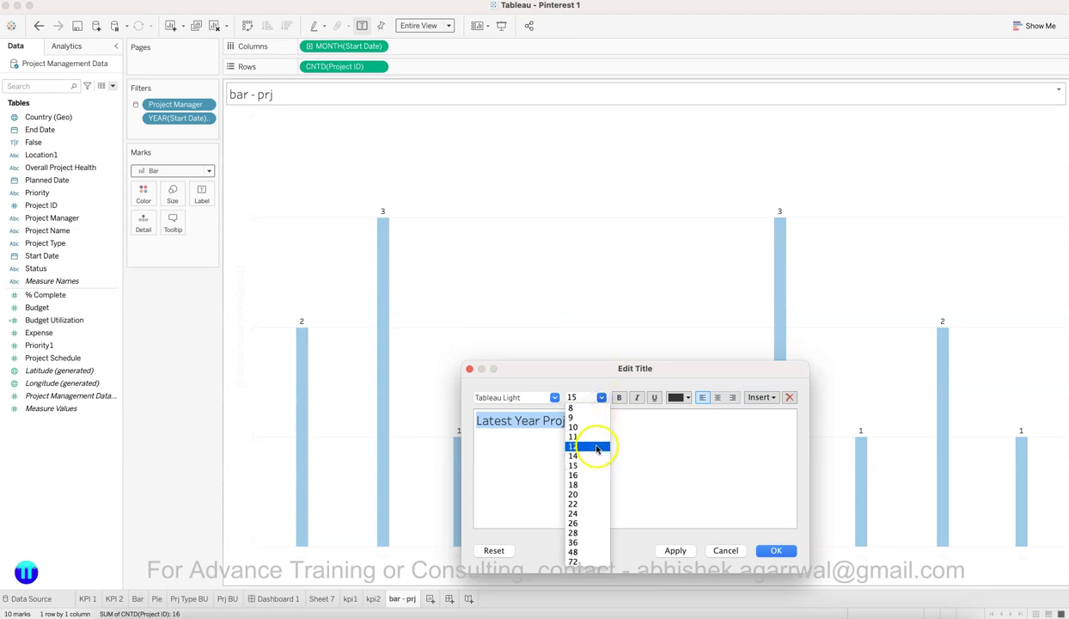
left_click(596, 447)
left_click(678, 551)
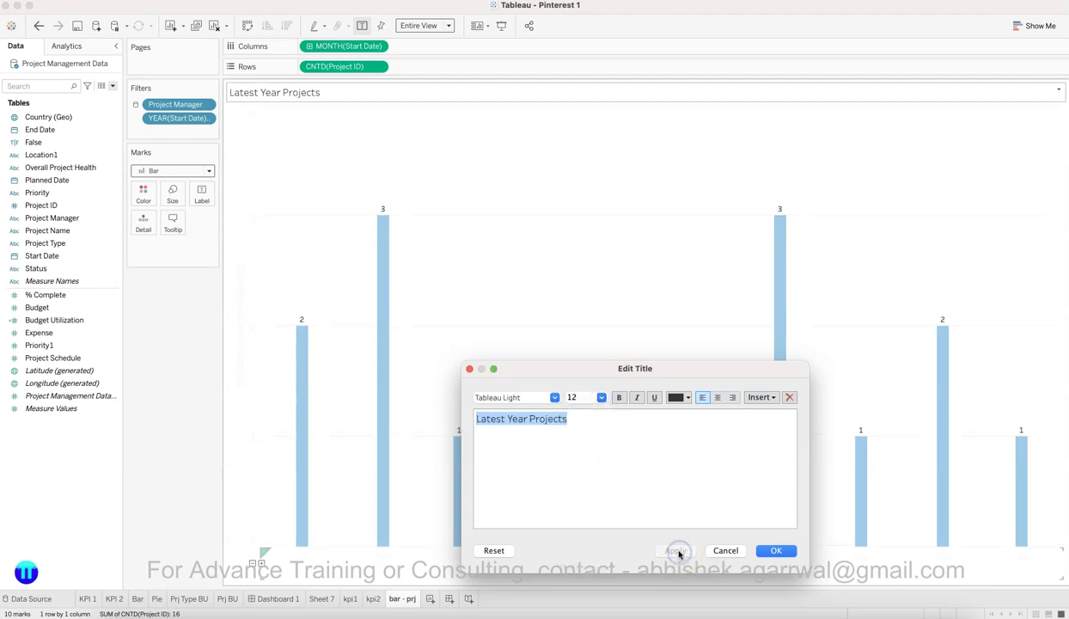
left_click(776, 551)
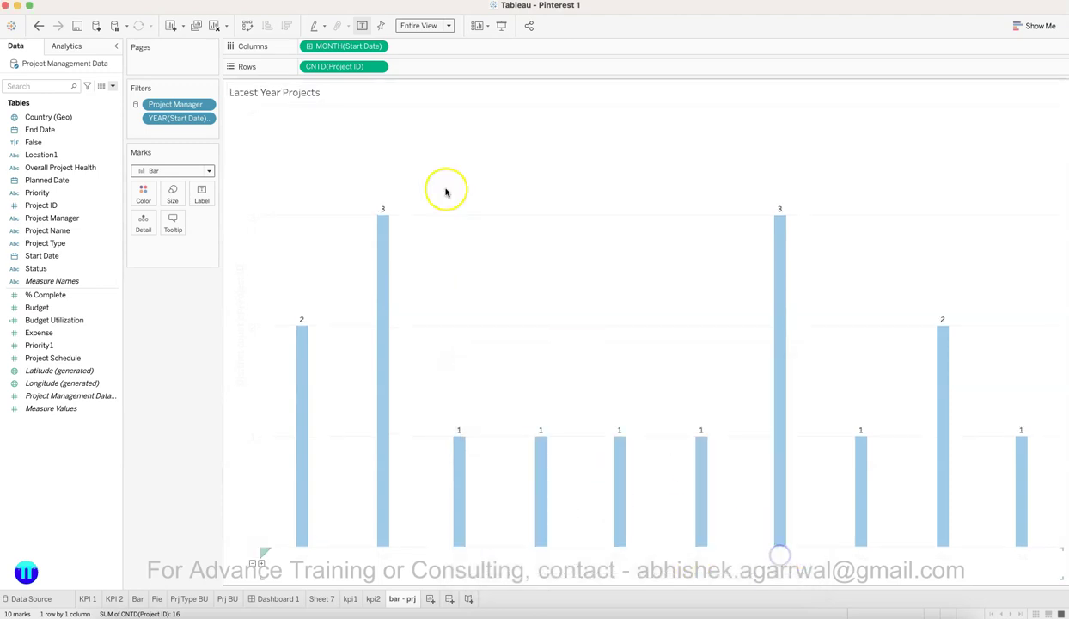
Step: Change the font color of the "Latest Year Projects" title to a very light, near-white shade
double_click(303, 95)
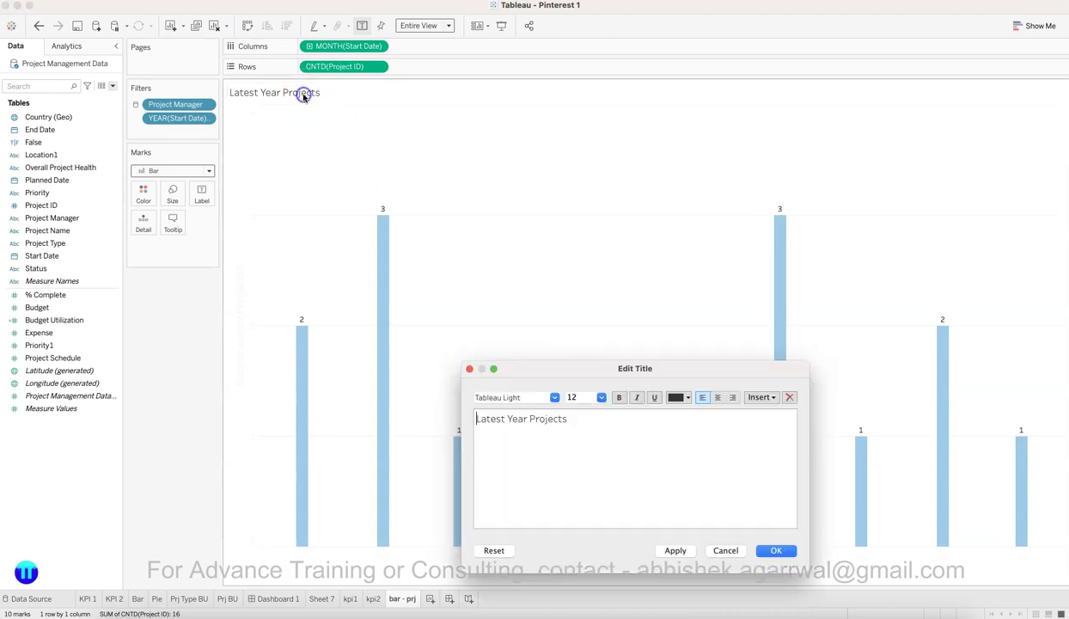
left_click(678, 399)
left_click(686, 428)
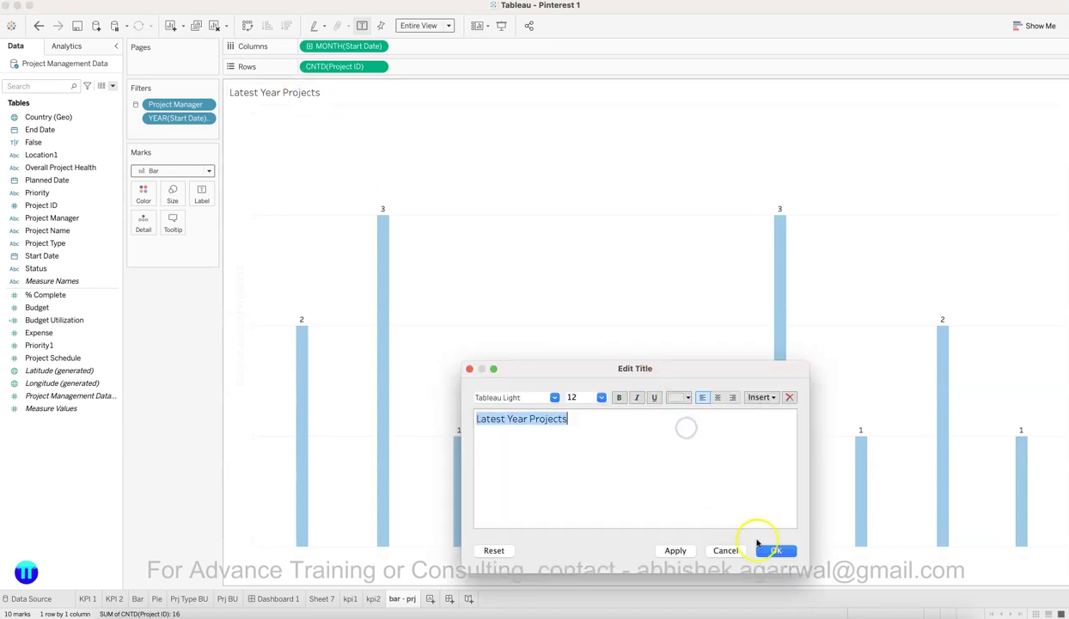
left_click(773, 551)
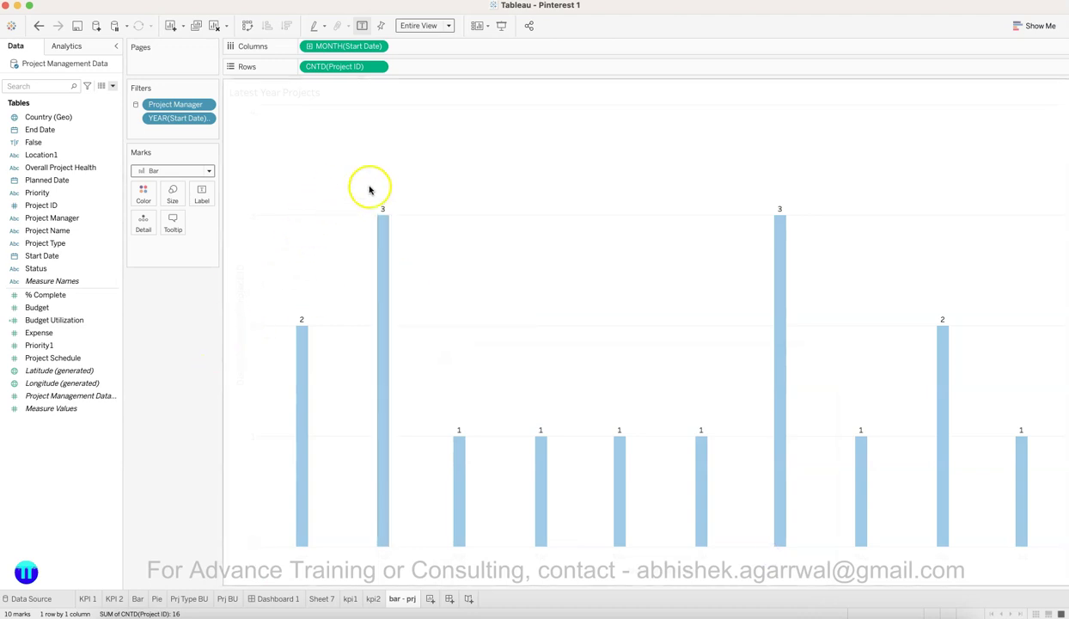
Step: Set the row grid lines of the bar - prj chart to None
right_click(516, 215)
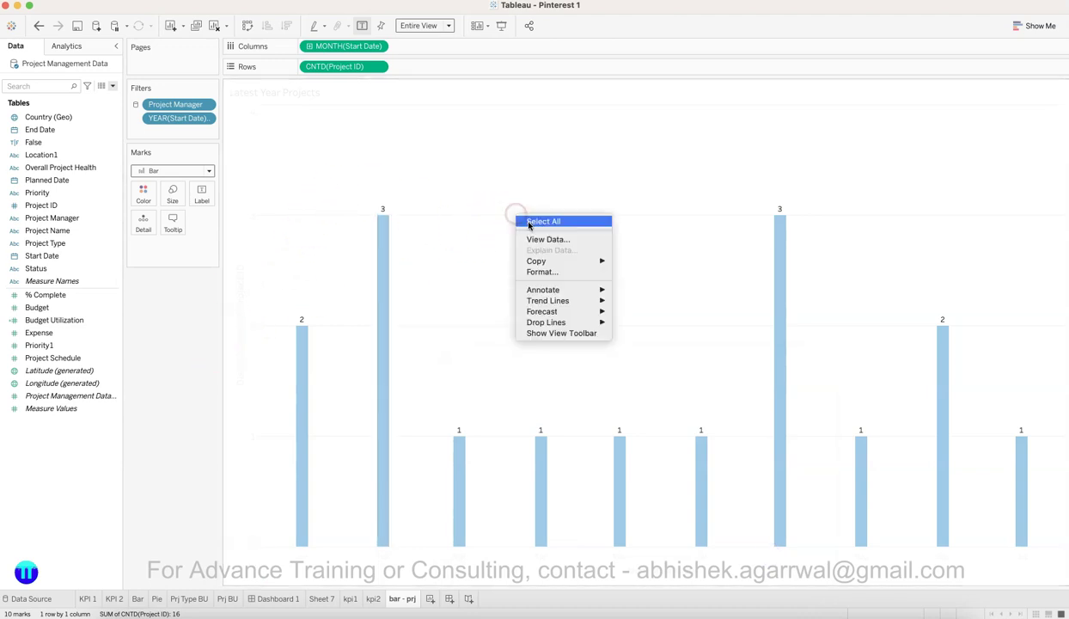
left_click(546, 275)
left_click(69, 68)
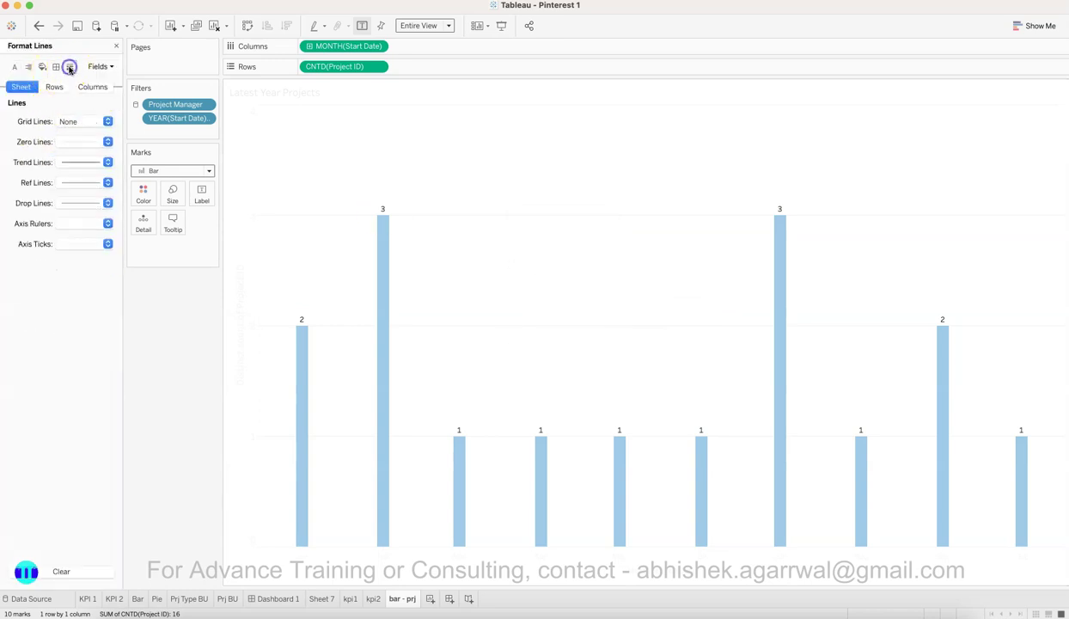
left_click(53, 86)
left_click(69, 121)
left_click(78, 139)
left_click(474, 232)
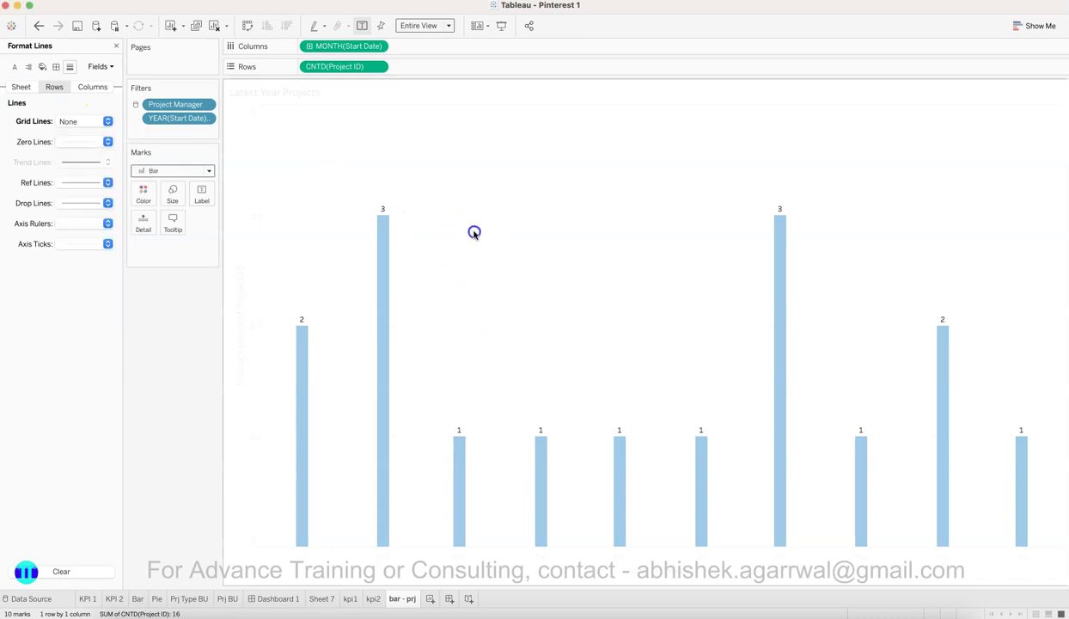
Step: Clear the title of the Month of Start Date axis so only the month labels are shown
left_click(452, 565)
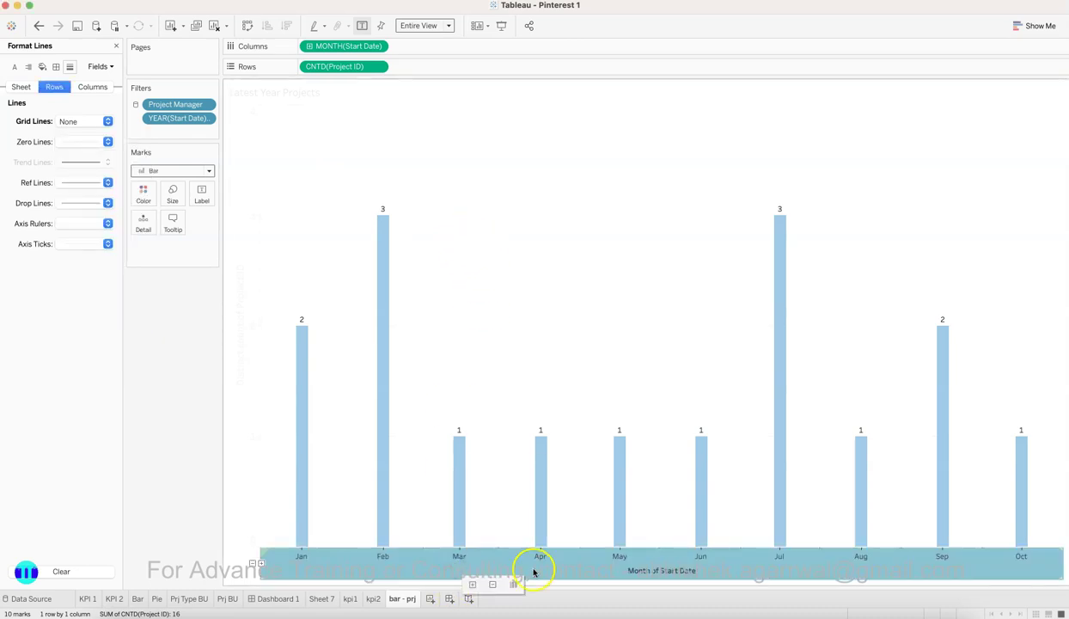
double_click(656, 574)
left_click(505, 418)
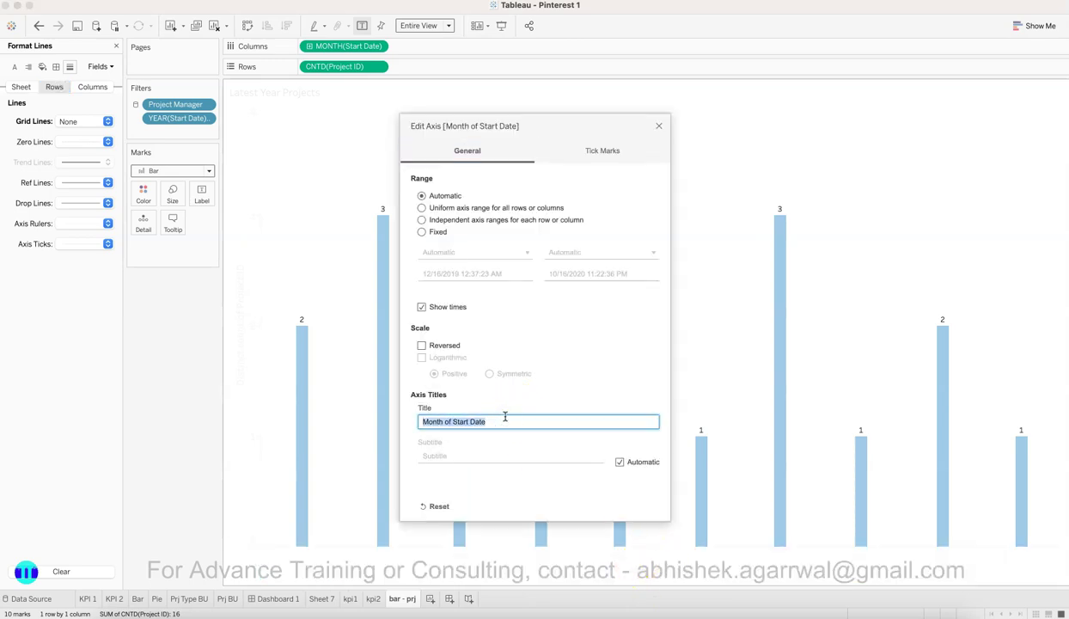
left_click(652, 129)
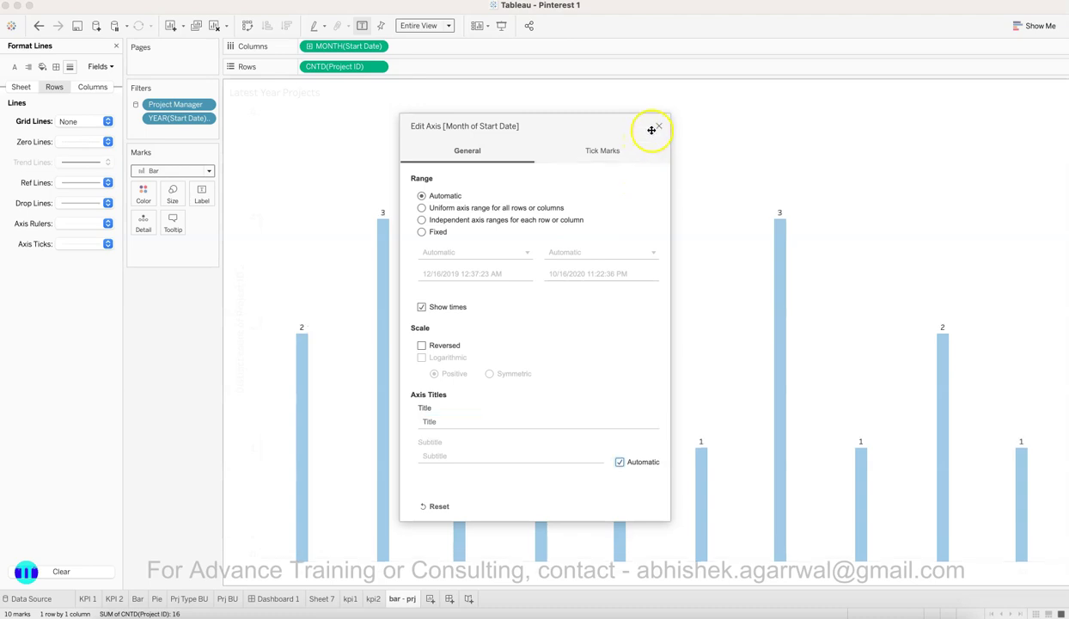
left_click(659, 126)
left_click(623, 573)
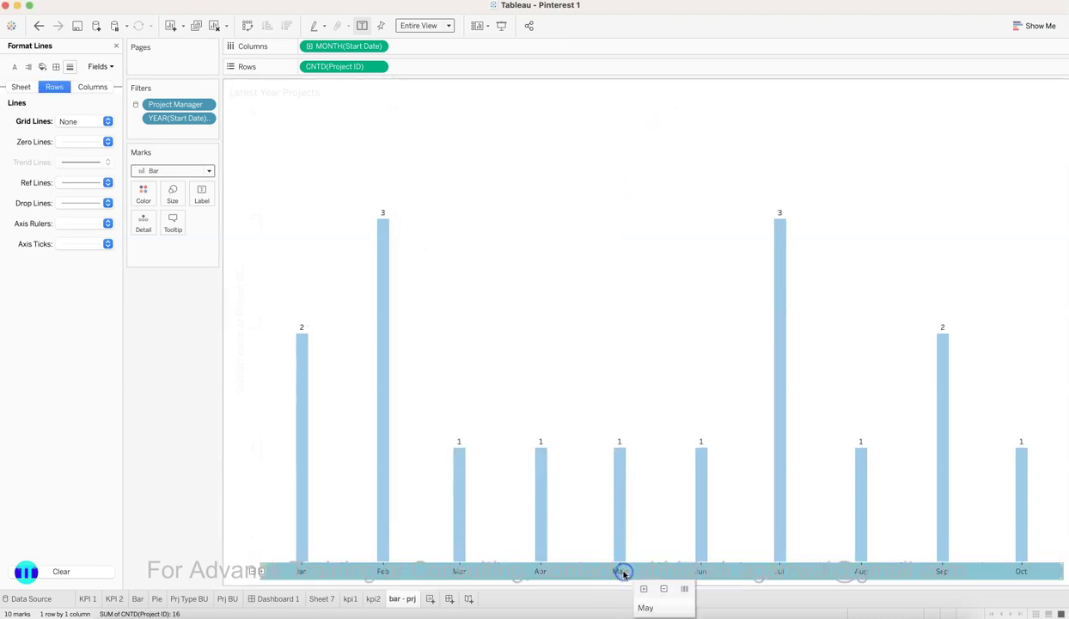
Step: Hide the header of the Distinct count of Project ID axis on the bar - prj chart
left_click(249, 332)
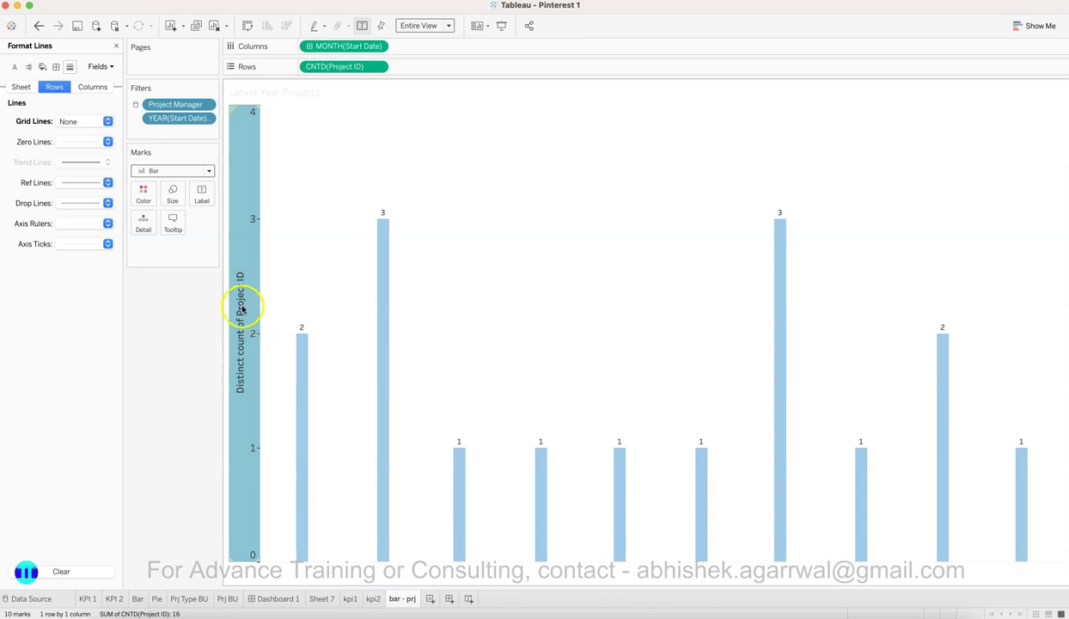
right_click(241, 309)
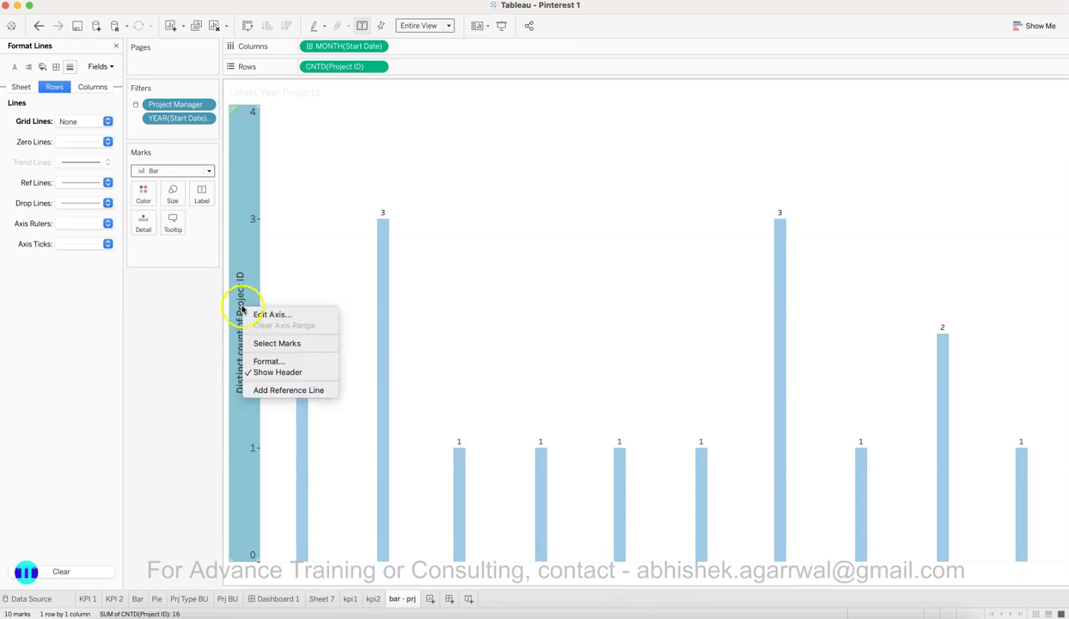
left_click(277, 372)
mouse_move(357, 217)
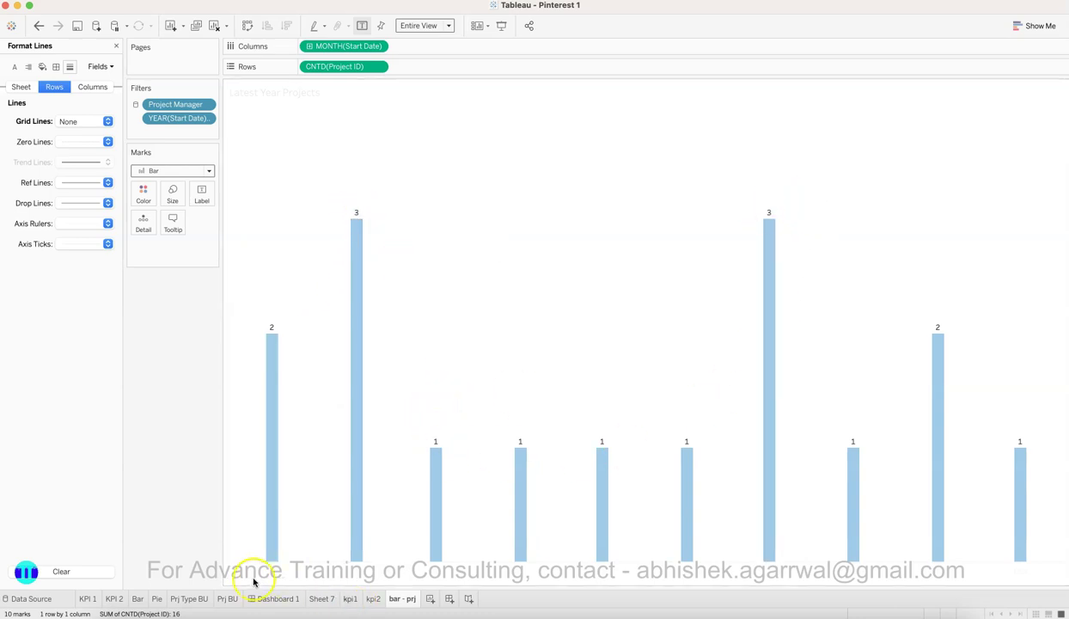
Step: Duplicate the bar - prj sheet and close the line formatting settings
right_click(406, 604)
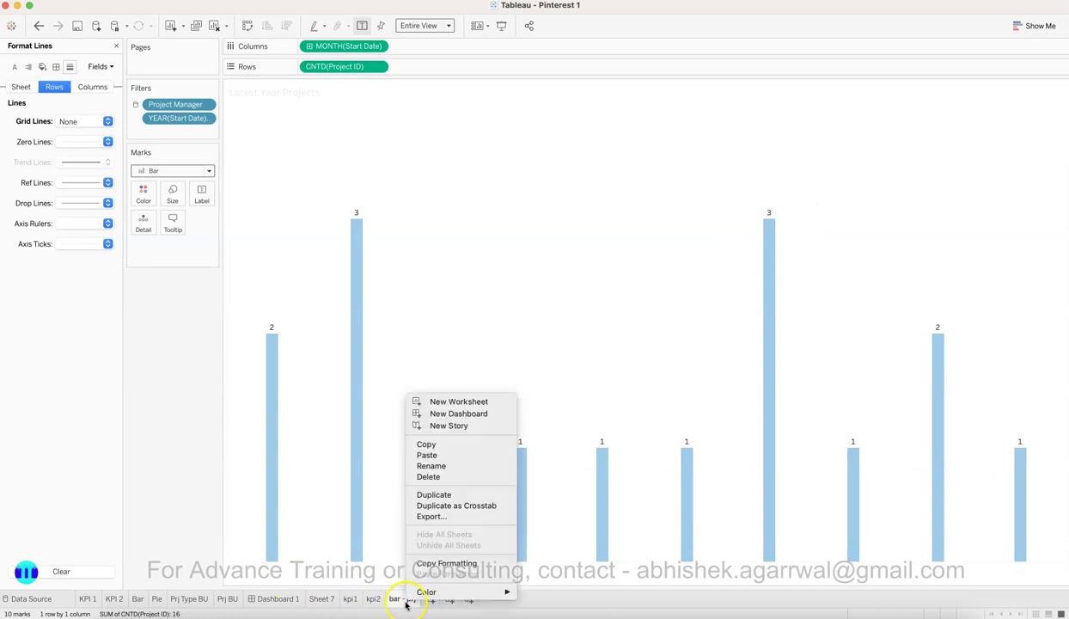
left_click(427, 483)
left_click(116, 45)
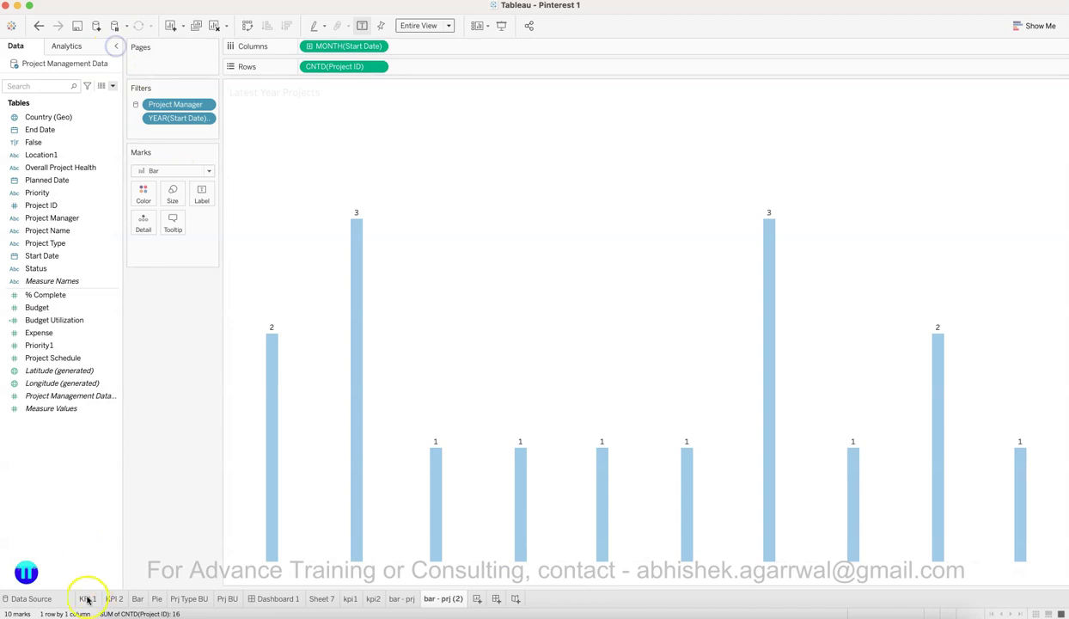
Step: Examine the Pie sheet's first MIN(0) marks to see which fields drive its color, angle and label
left_click(156, 599)
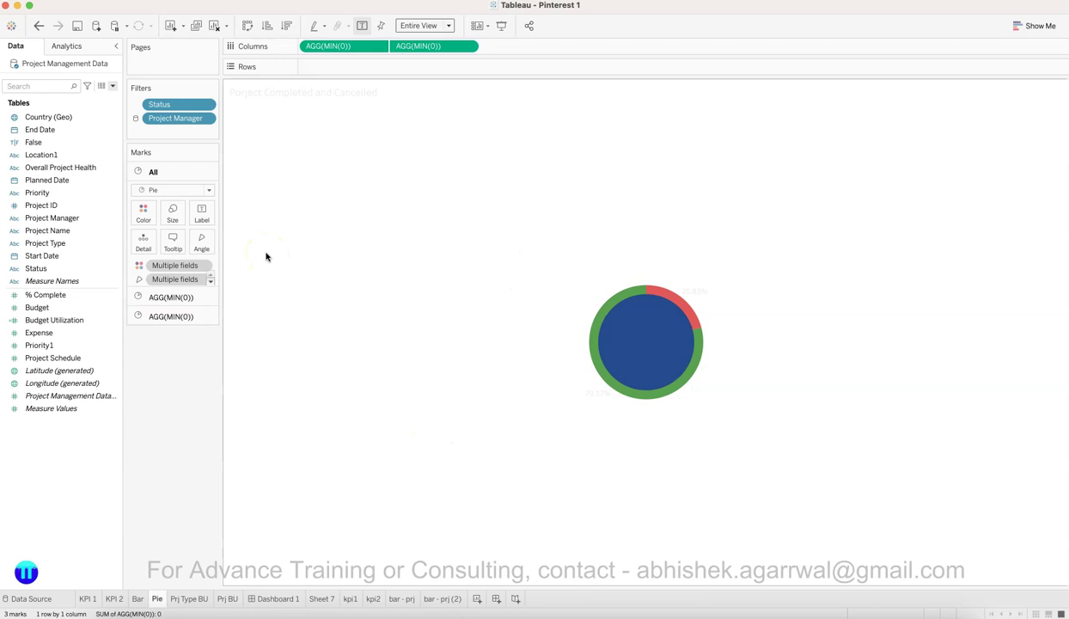
left_click(184, 298)
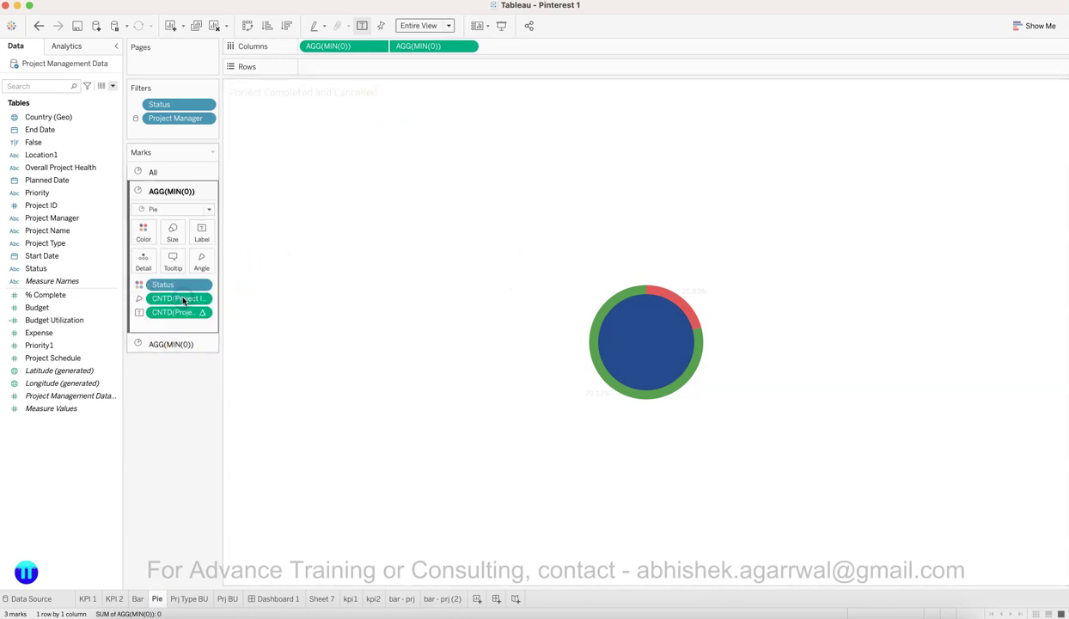
left_click(183, 290)
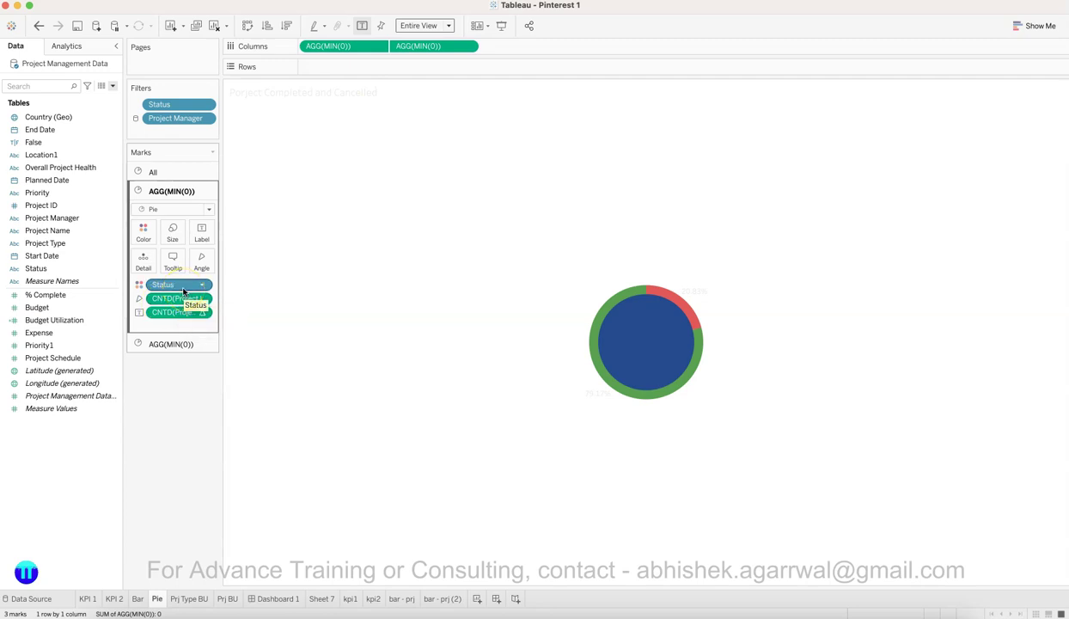
left_click(216, 396)
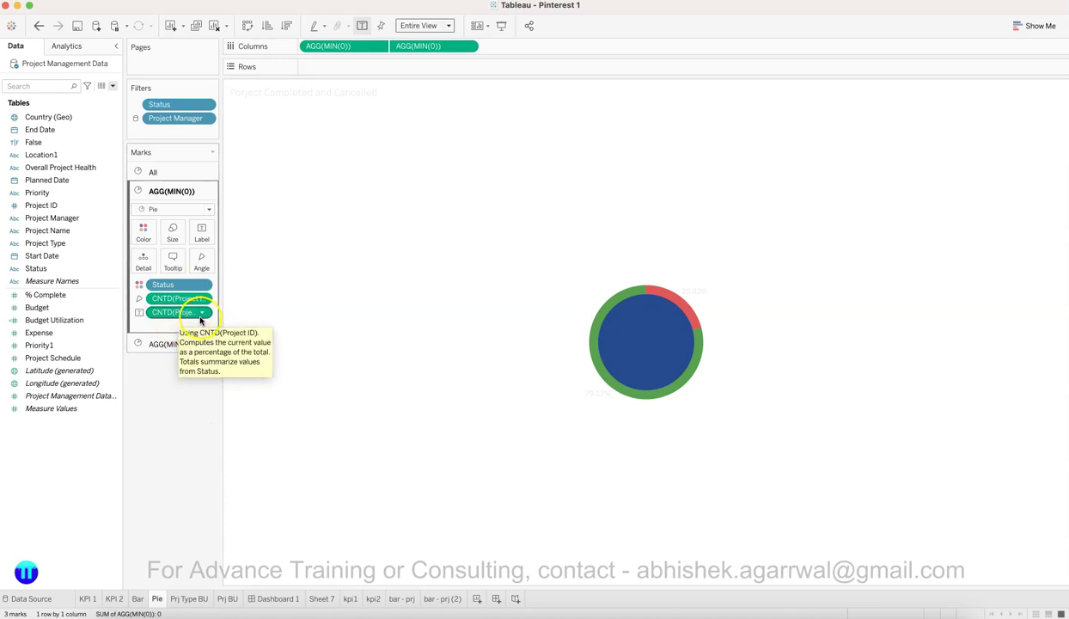
left_click(190, 448)
Step: Turn the duplicated sheet, renamed pie-status, into a pie chart without the Start Date month field and year filter
left_click(441, 597)
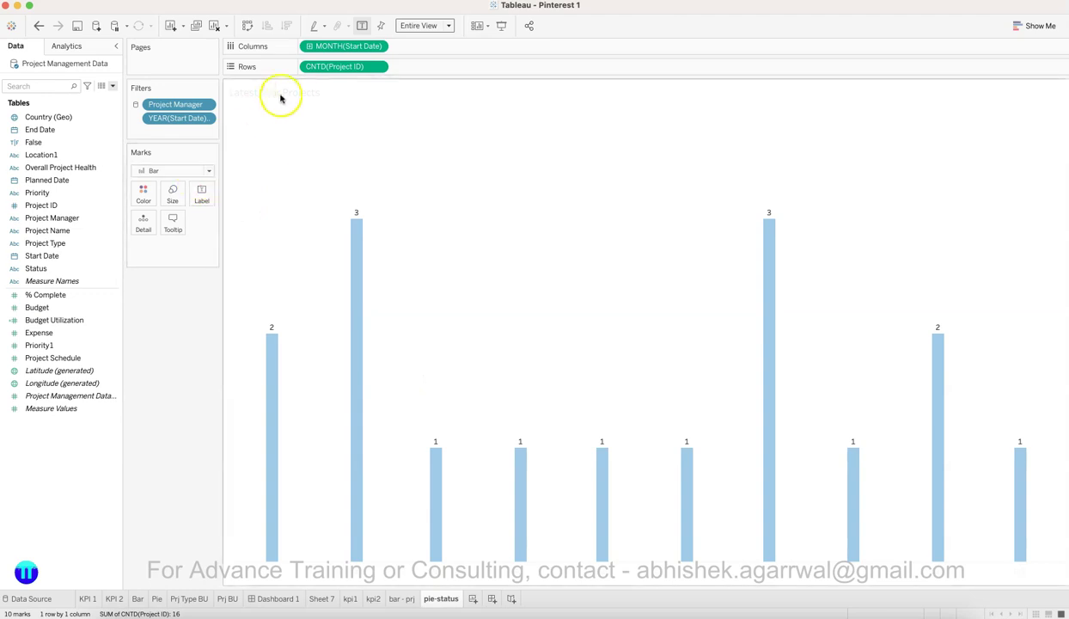
left_click_drag(342, 46, 181, 370)
left_click(172, 171)
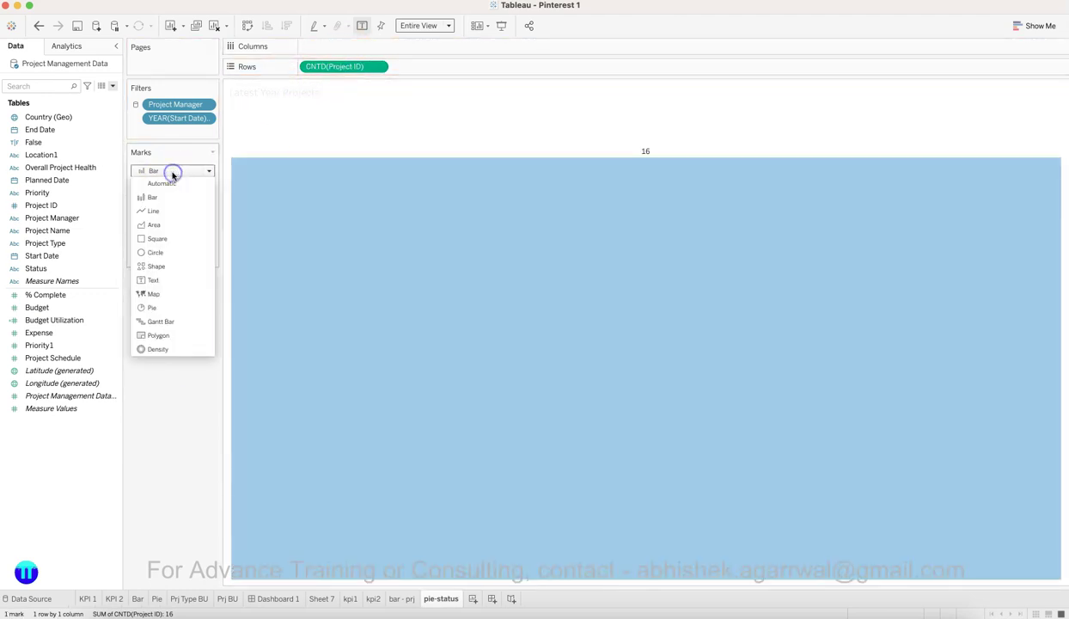
left_click(171, 307)
left_click_drag(177, 118, 184, 337)
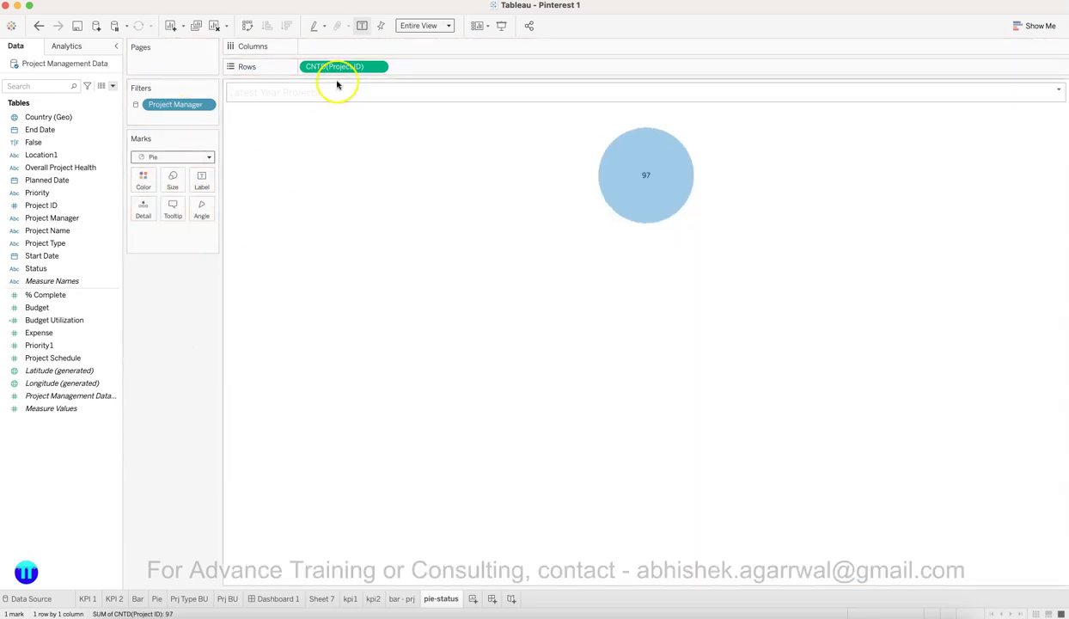
Step: Divide the pie by assigning CNTD(Project ID) to the angle and Status to the color
left_click_drag(347, 67, 201, 213)
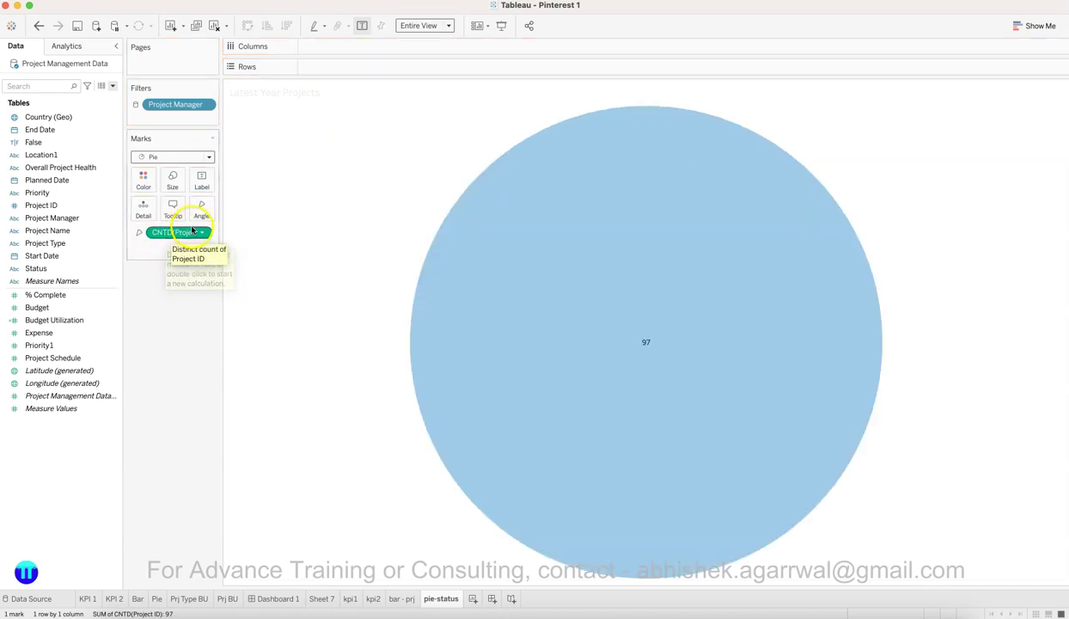
left_click(64, 257)
left_click_drag(63, 267, 140, 179)
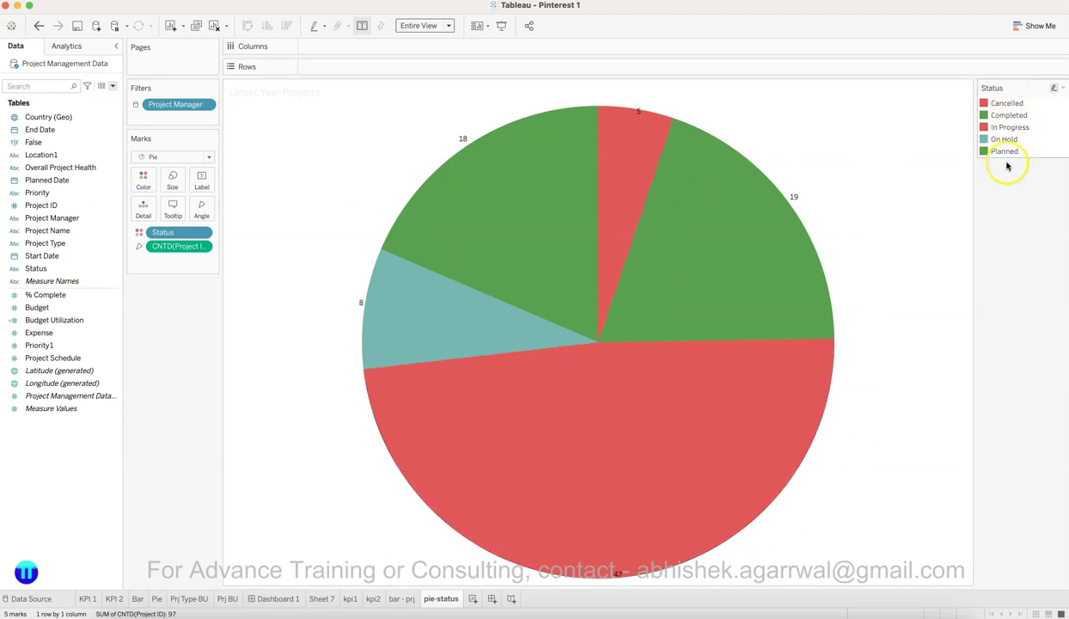
mouse_move(386, 367)
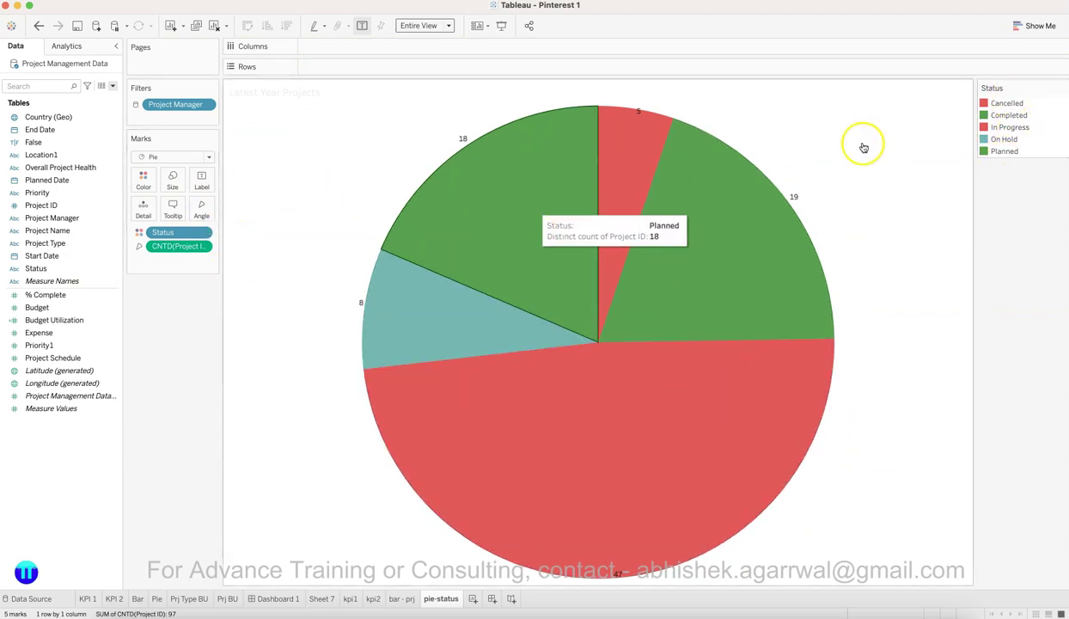
Step: Filter the pie-status sheet's Status field to keep only Cancelled and Completed
left_click(203, 235)
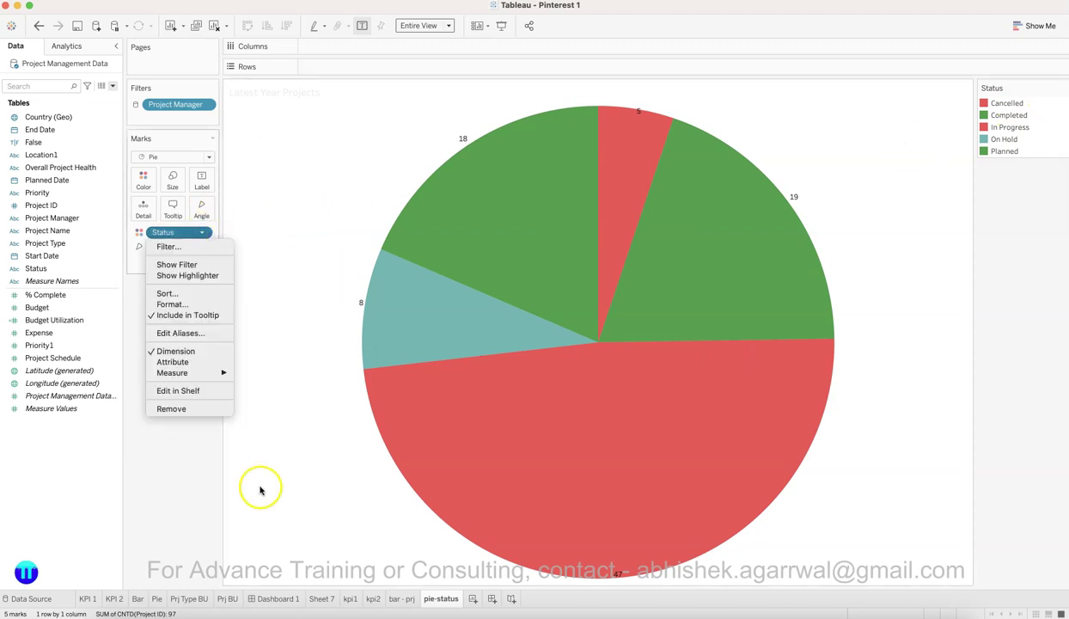
left_click(275, 599)
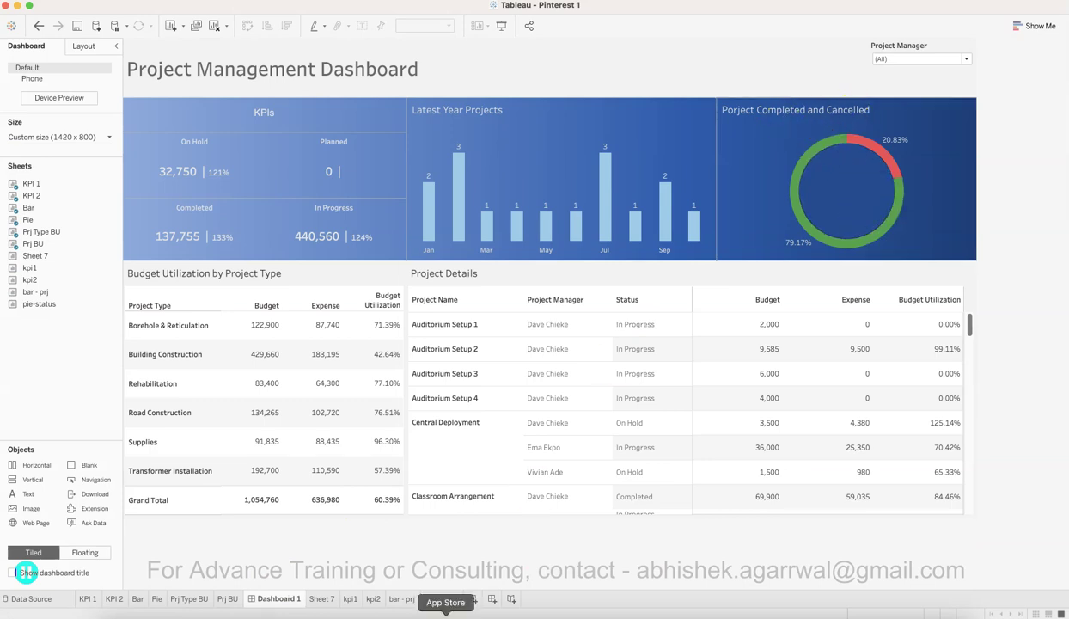
left_click(442, 599)
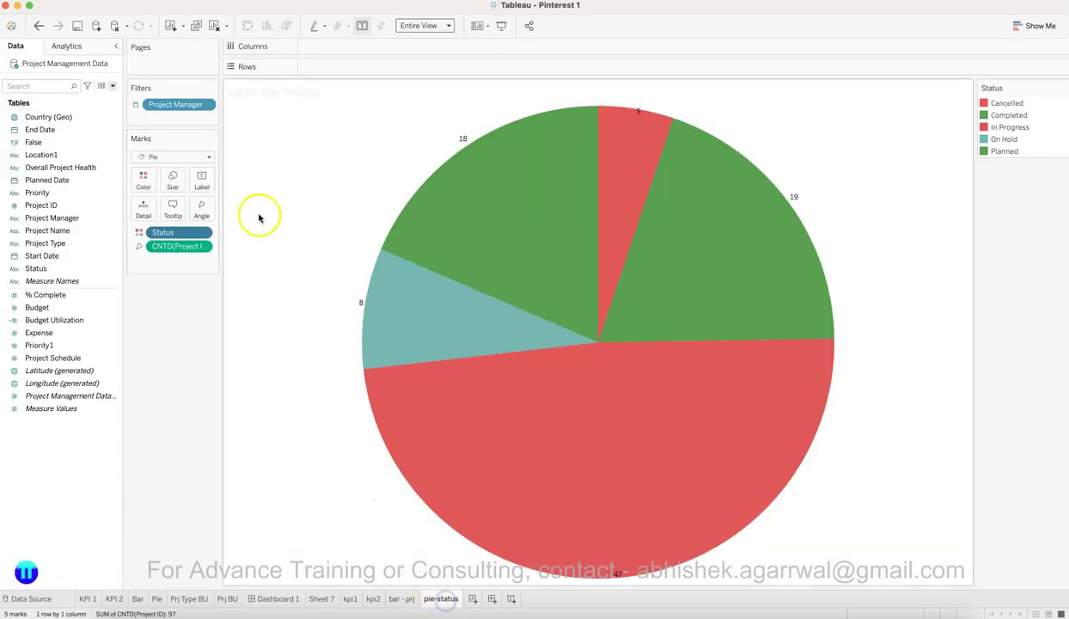
left_click(202, 232)
left_click(172, 247)
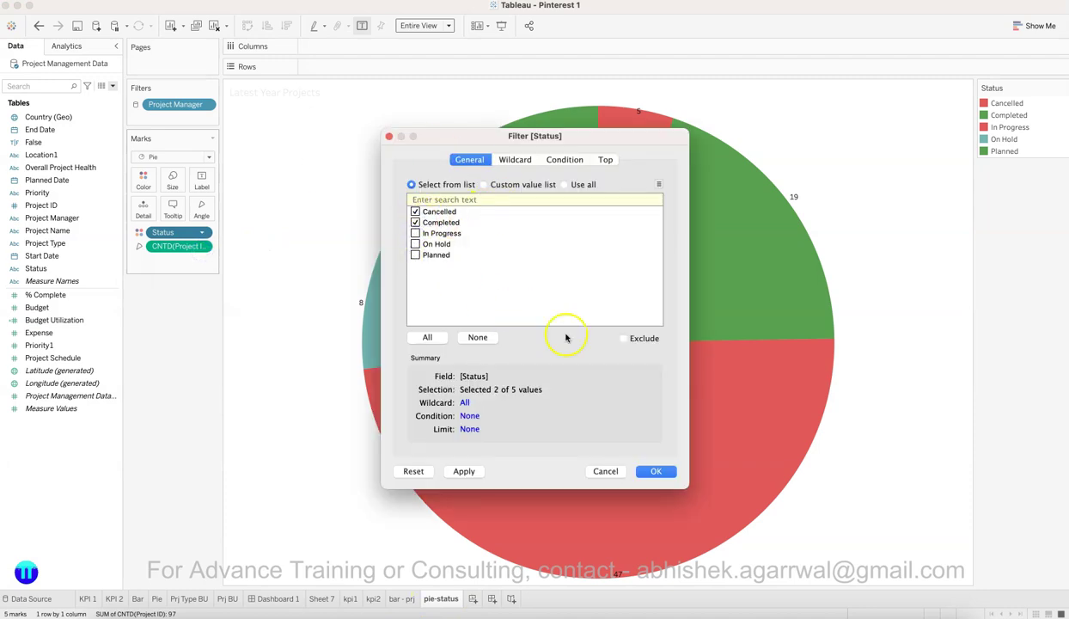
left_click(657, 472)
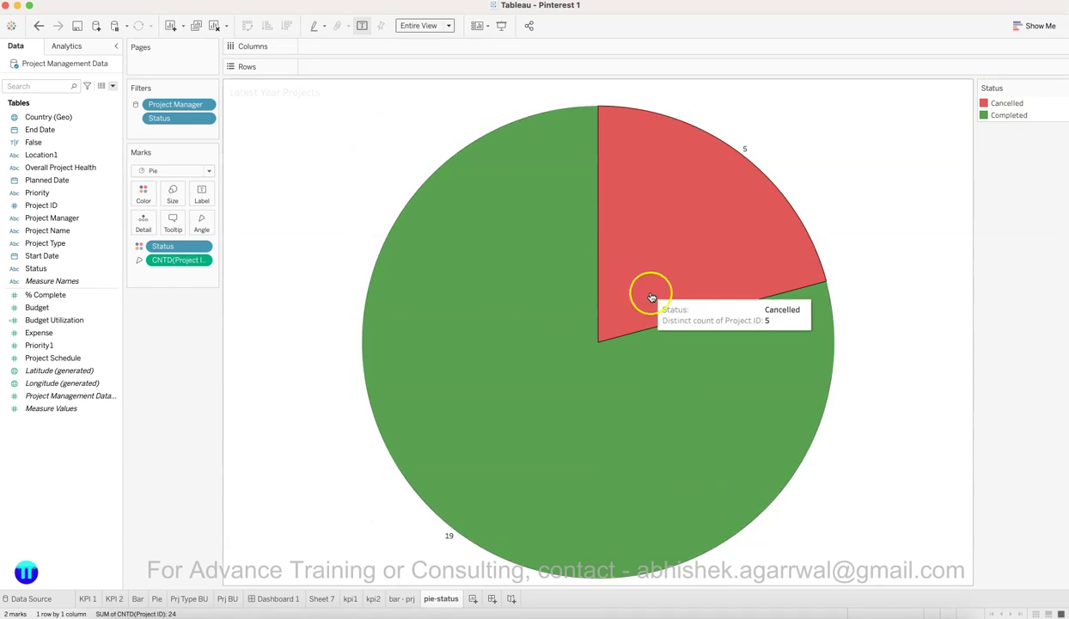
left_click(148, 196)
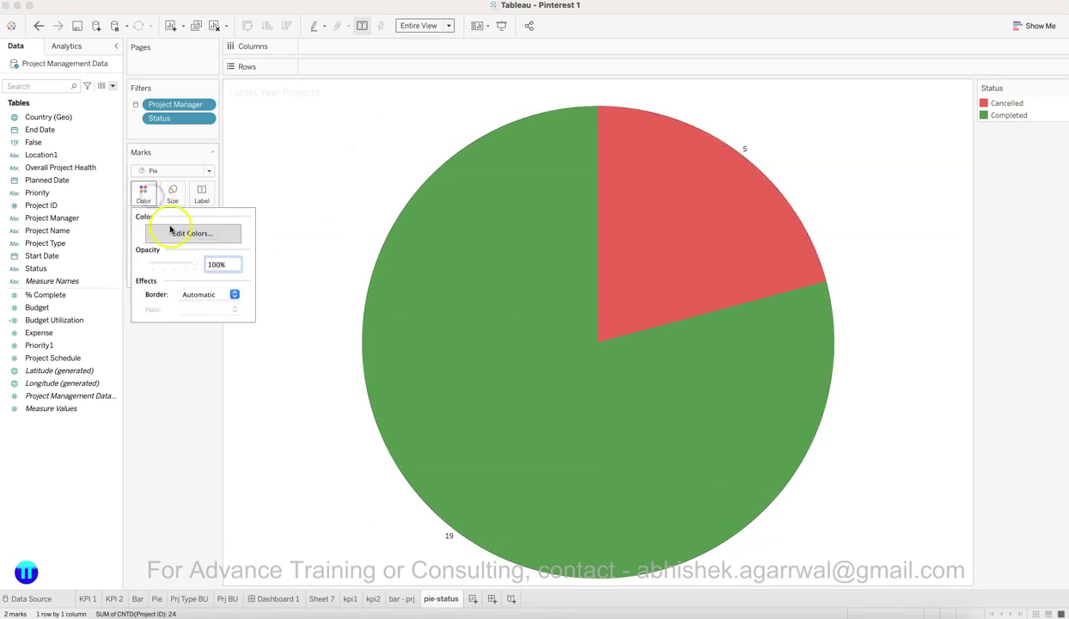
left_click(172, 232)
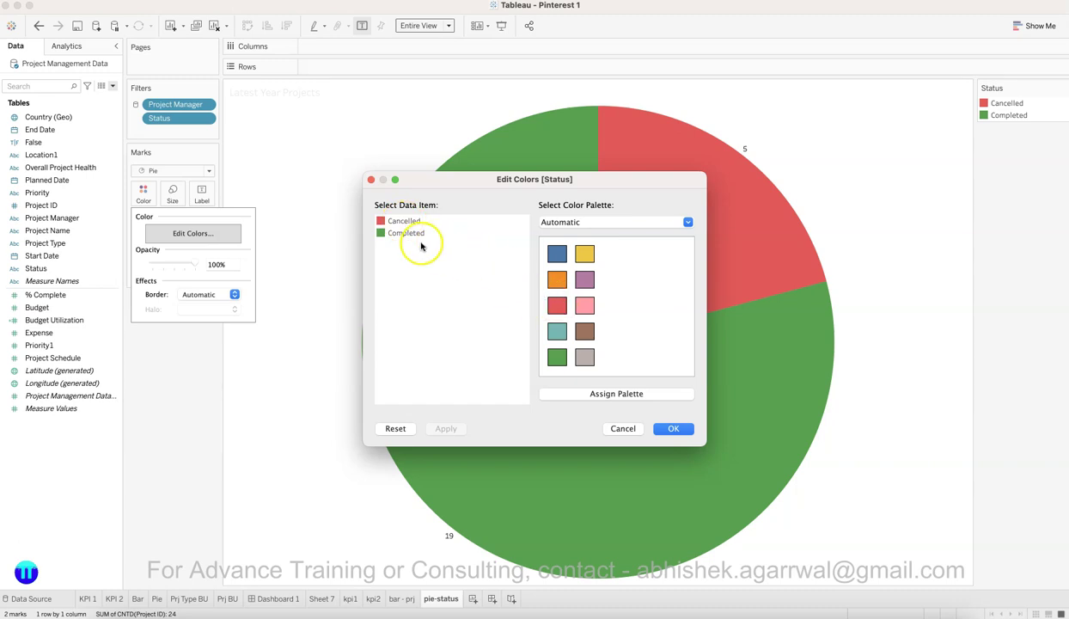
left_click(625, 429)
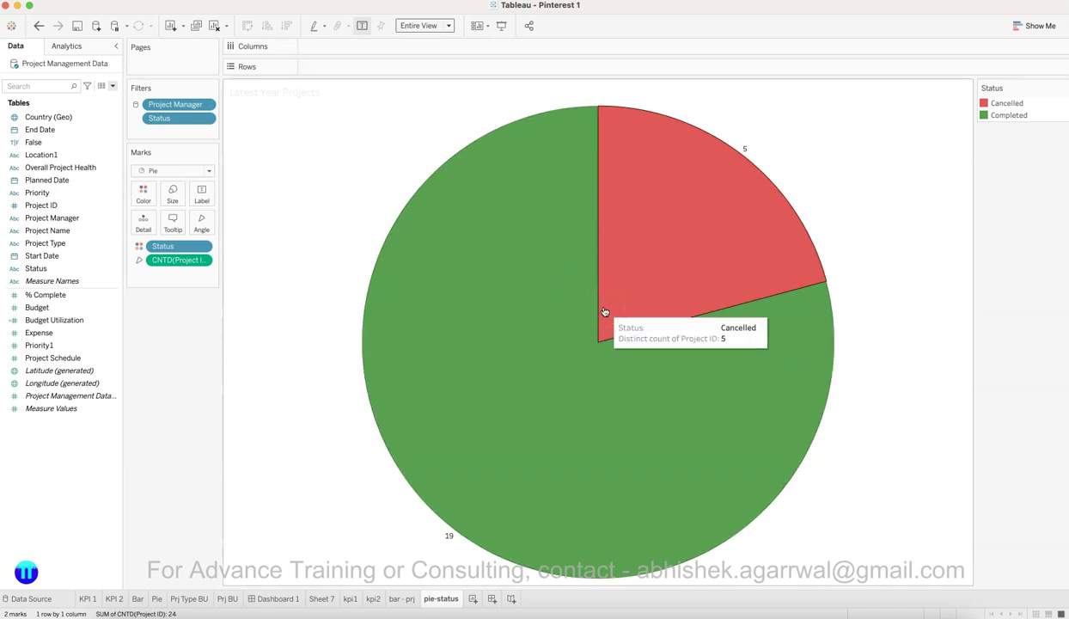
Step: Apply the Percent of Total quick table calculation to the pie's CNTD(Project ID) angle field
left_click(203, 260)
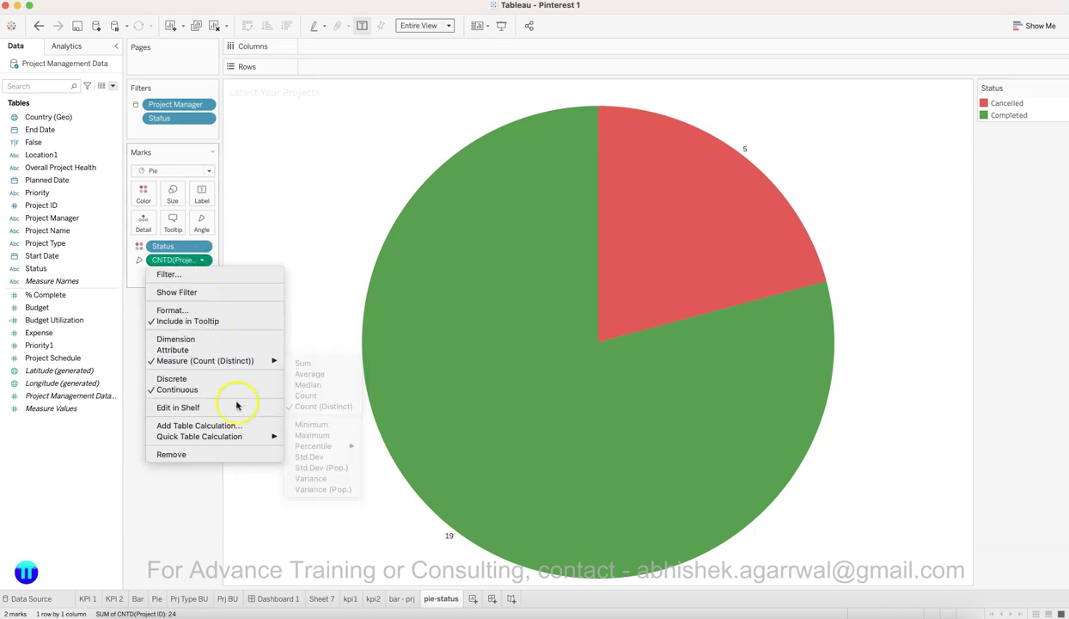
mouse_move(249, 437)
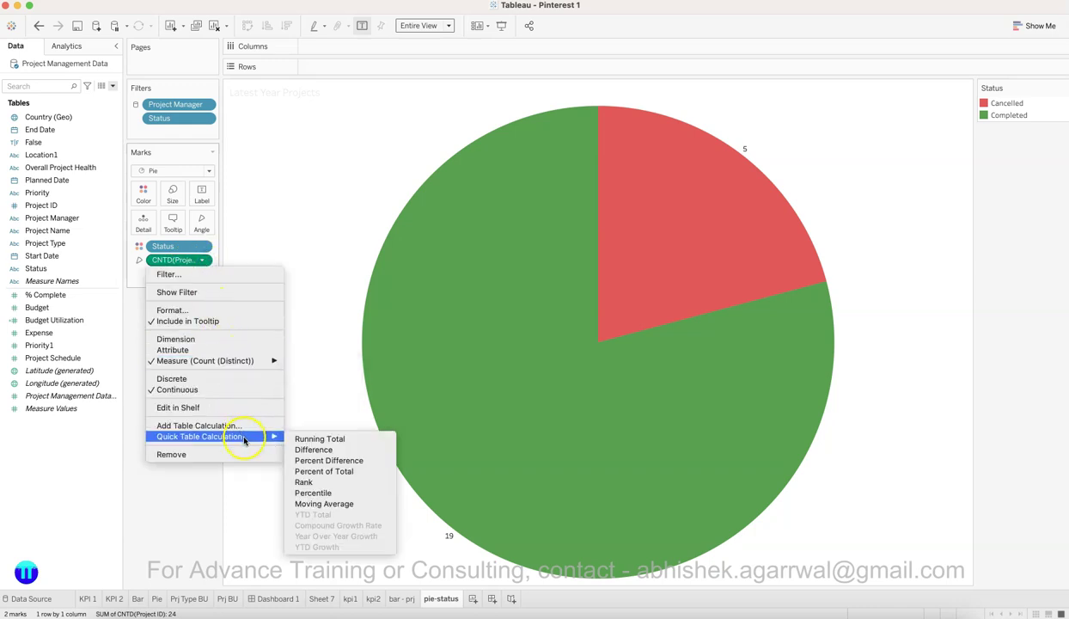
left_click(325, 472)
mouse_move(758, 155)
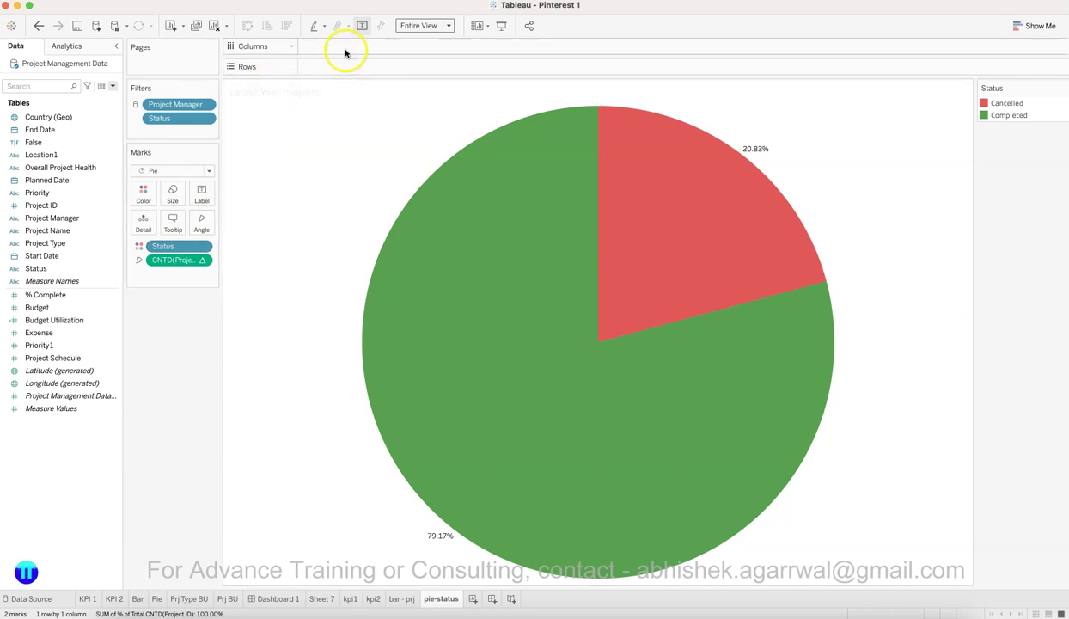
Step: Add two MIN(0) calculations to Columns to create two side-by-side pies
type("MIN(")
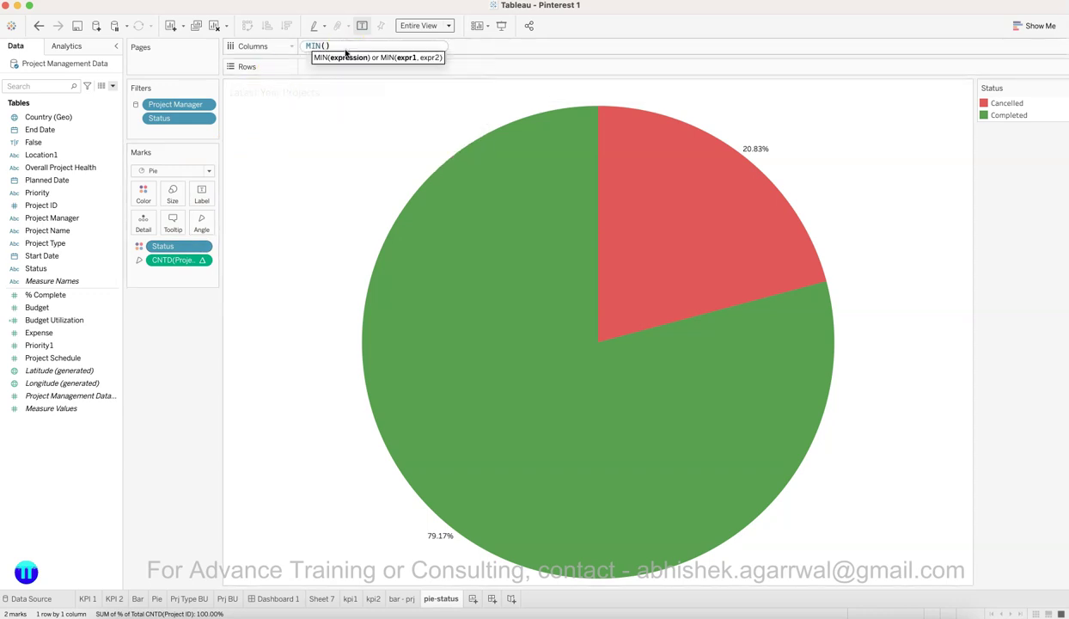
type("0")
key("Return")
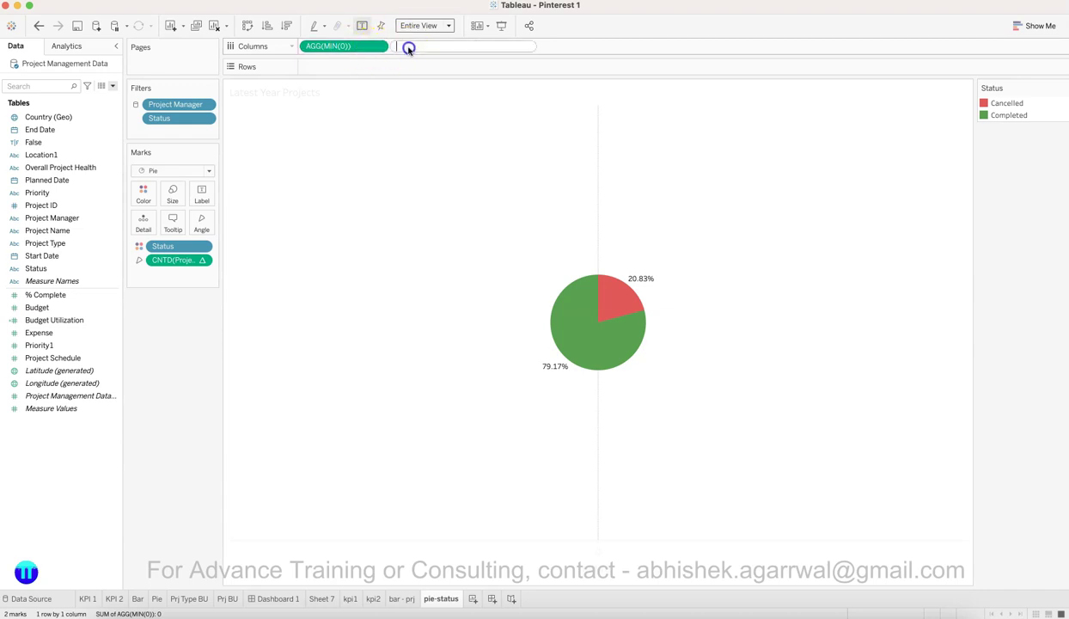
type("MIN(")
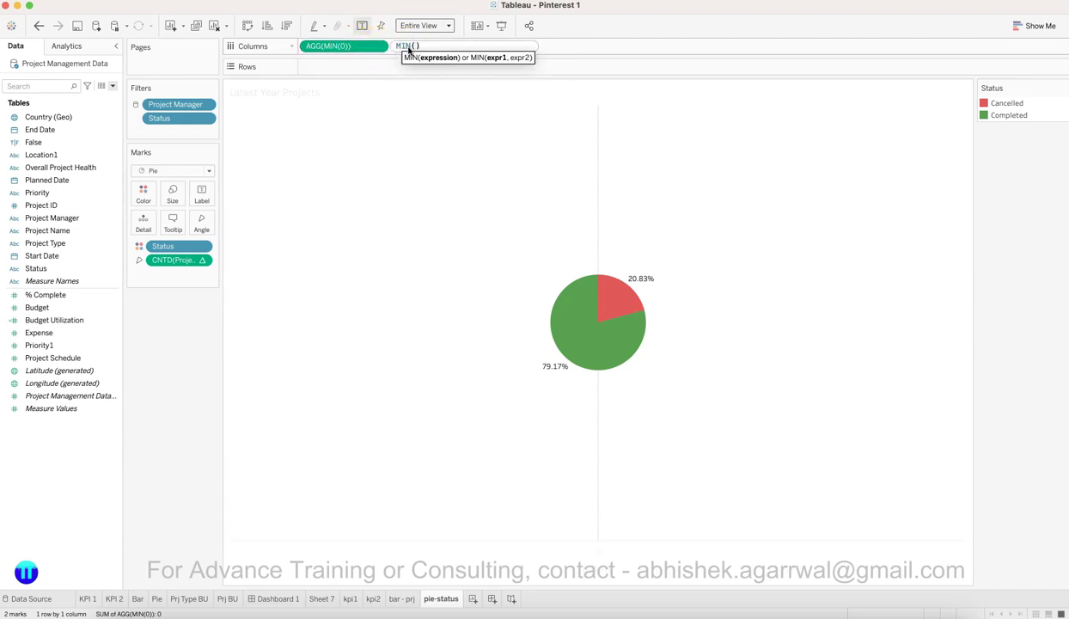
type("0")
key("Return")
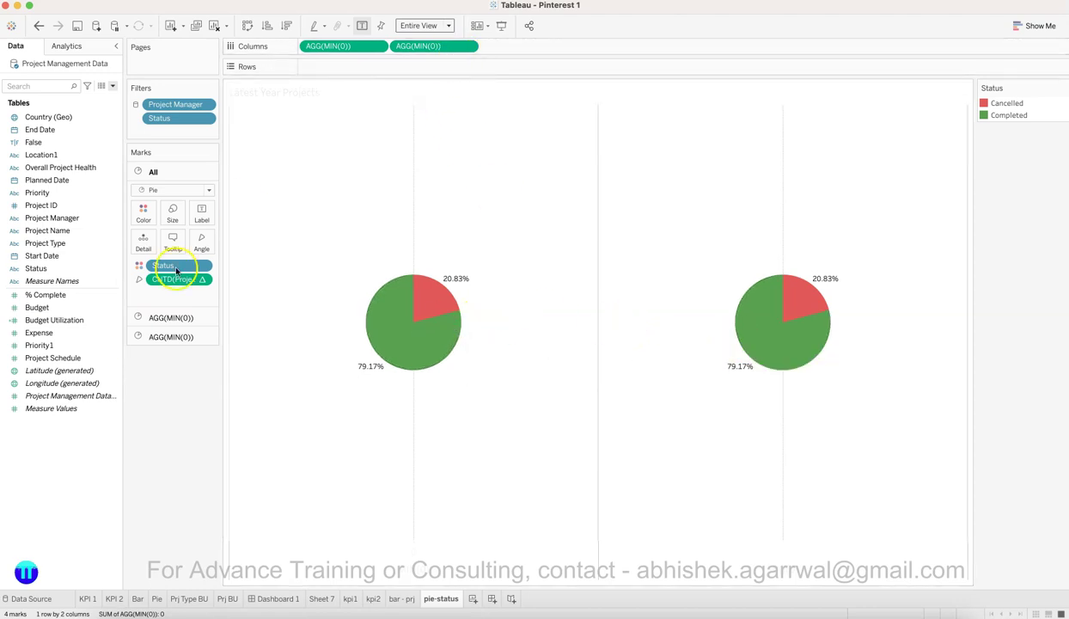
Step: Remove the Status and CNTD(Project ID) fields from the second MIN(0) pie's marks
left_click(196, 336)
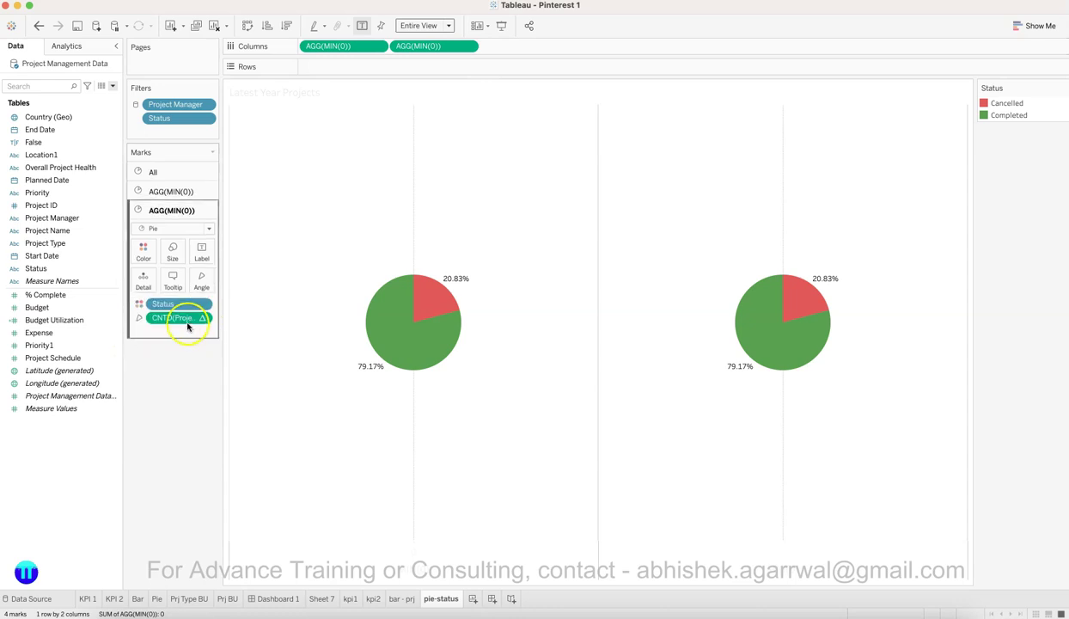
left_click(178, 192)
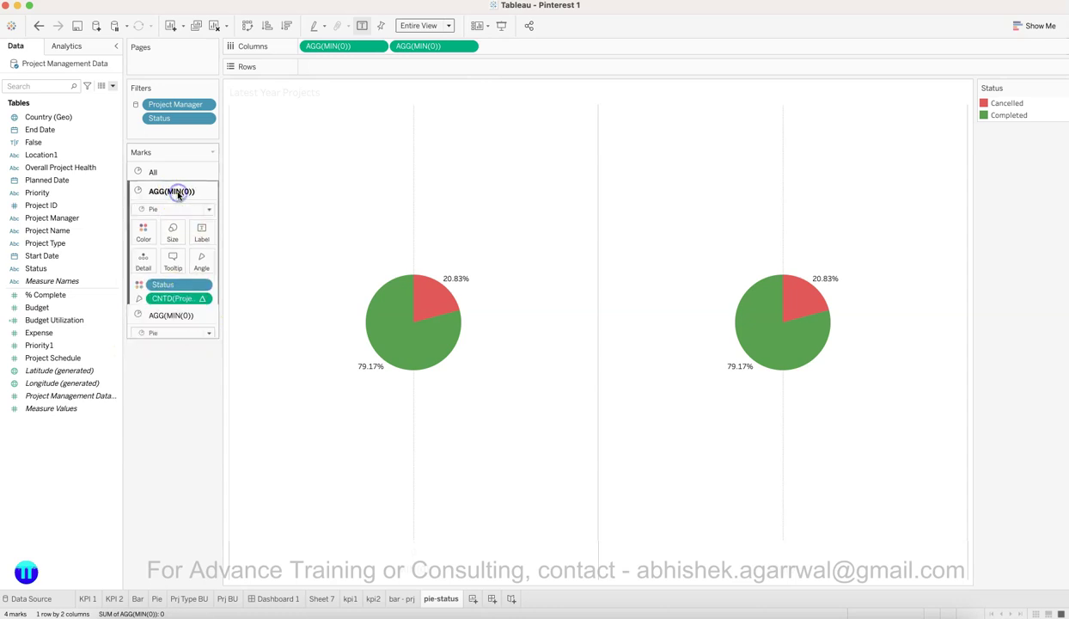
left_click(182, 330)
left_click_drag(180, 318, 178, 418)
left_click_drag(179, 317, 179, 401)
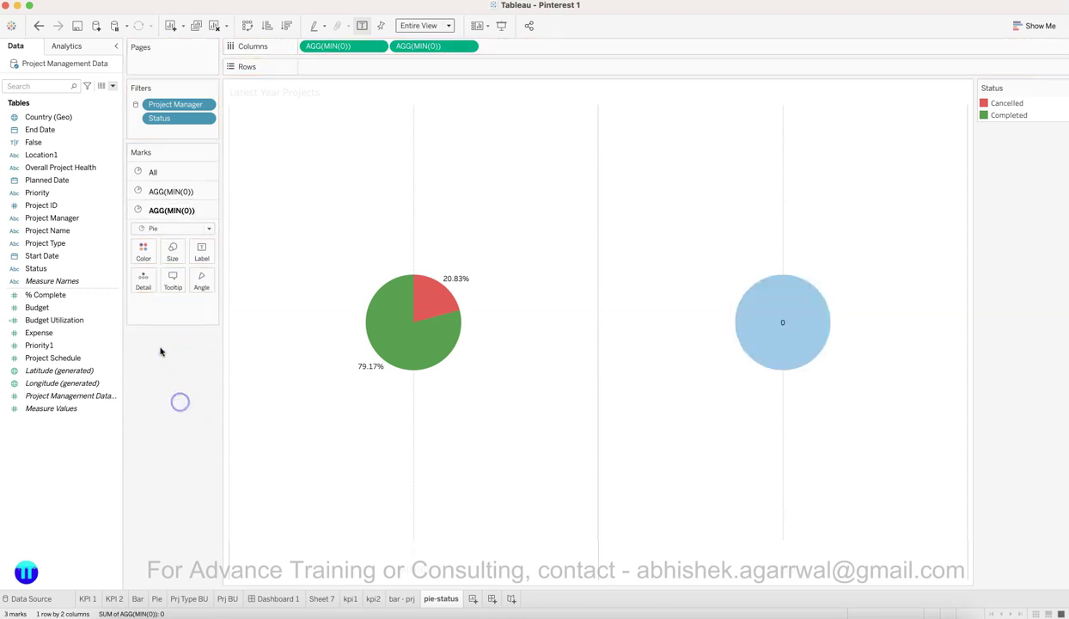
Step: Try a light grey colour for the second MIN(0) pie on the pie-status sheet
left_click(143, 252)
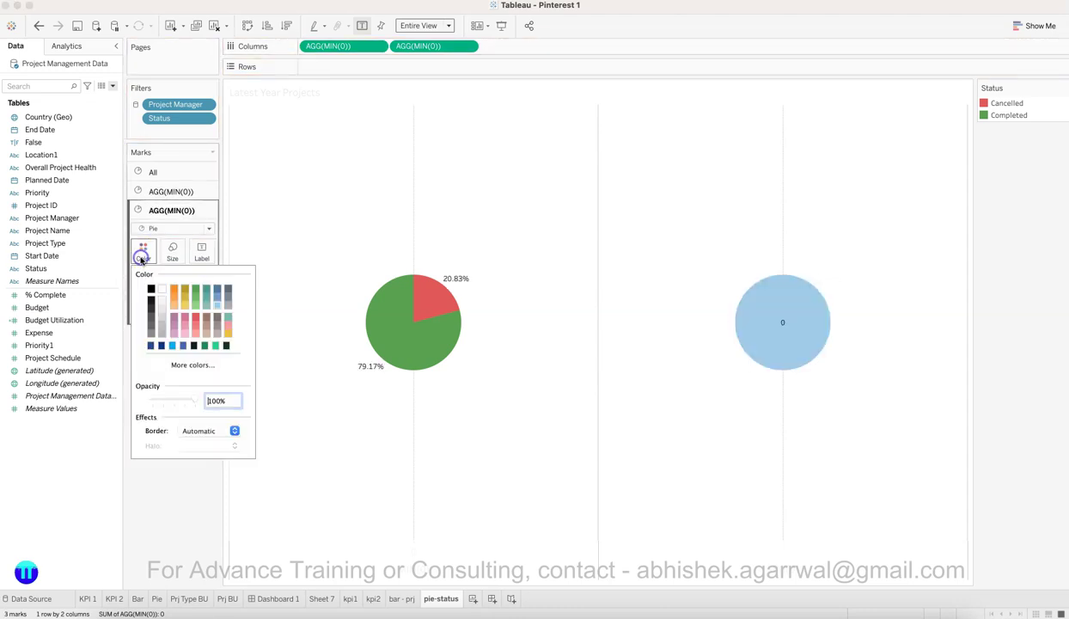
left_click(161, 300)
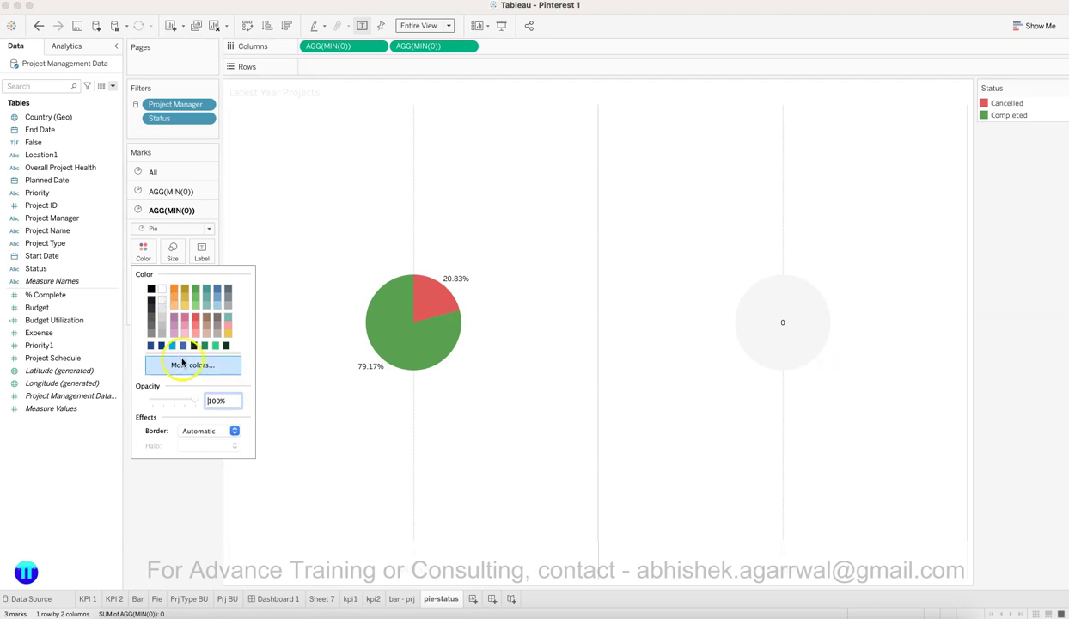
left_click(155, 559)
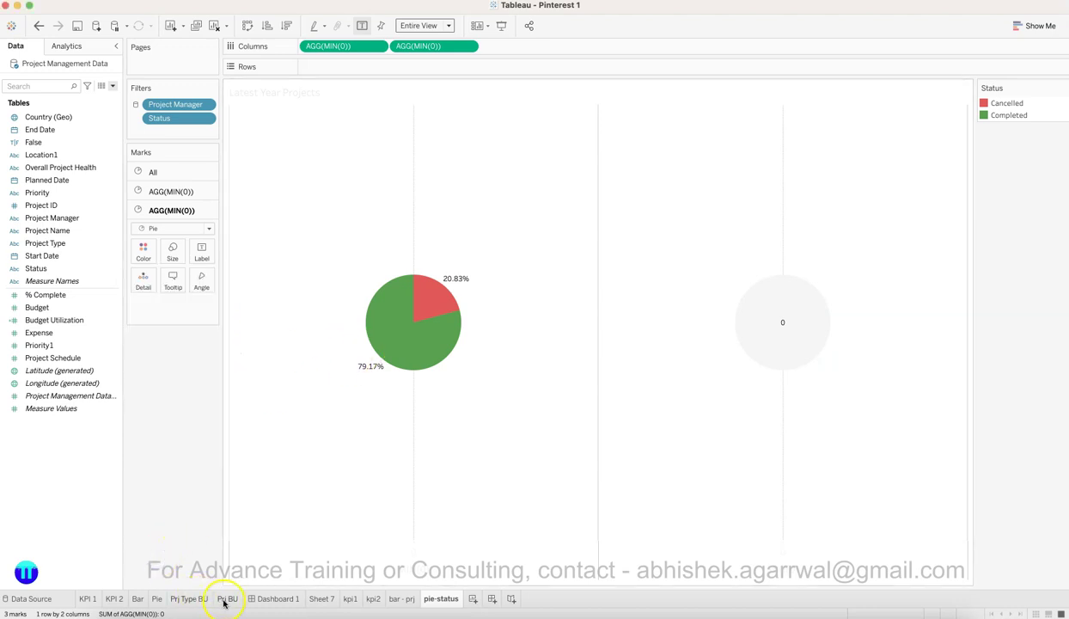
Step: Look up the hex colour of the donut's inner circle on the existing Pie sheet
left_click(278, 599)
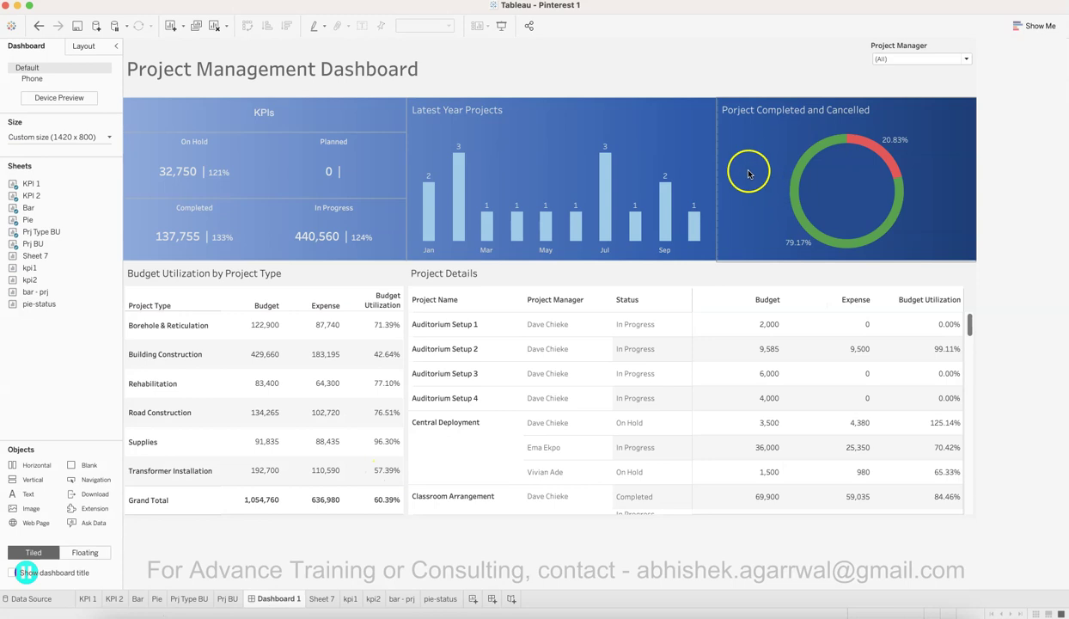
left_click(229, 599)
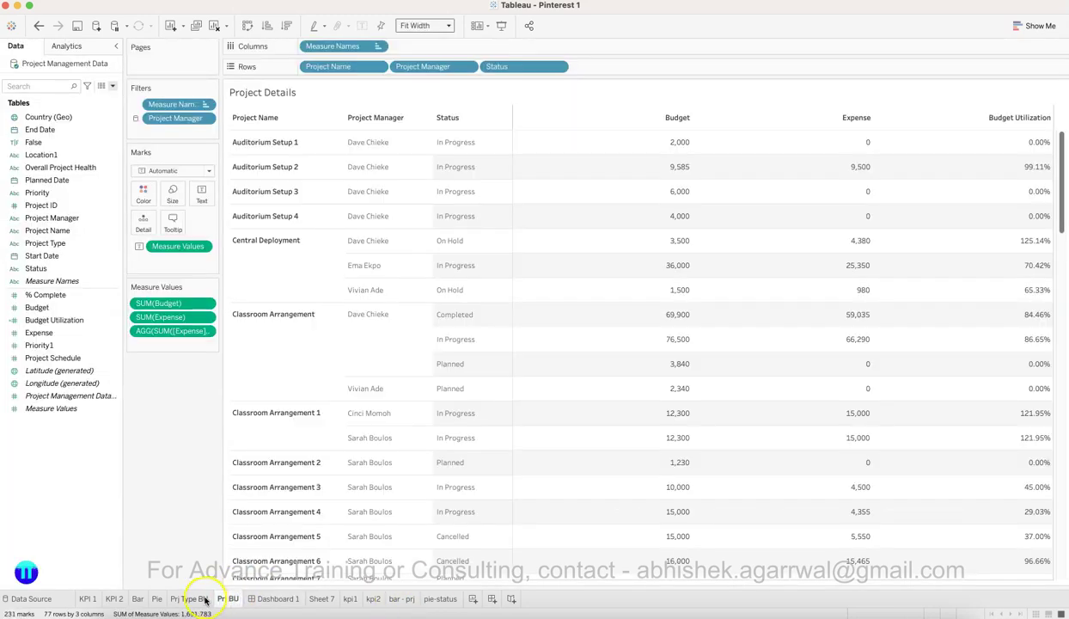
left_click(203, 599)
left_click(156, 599)
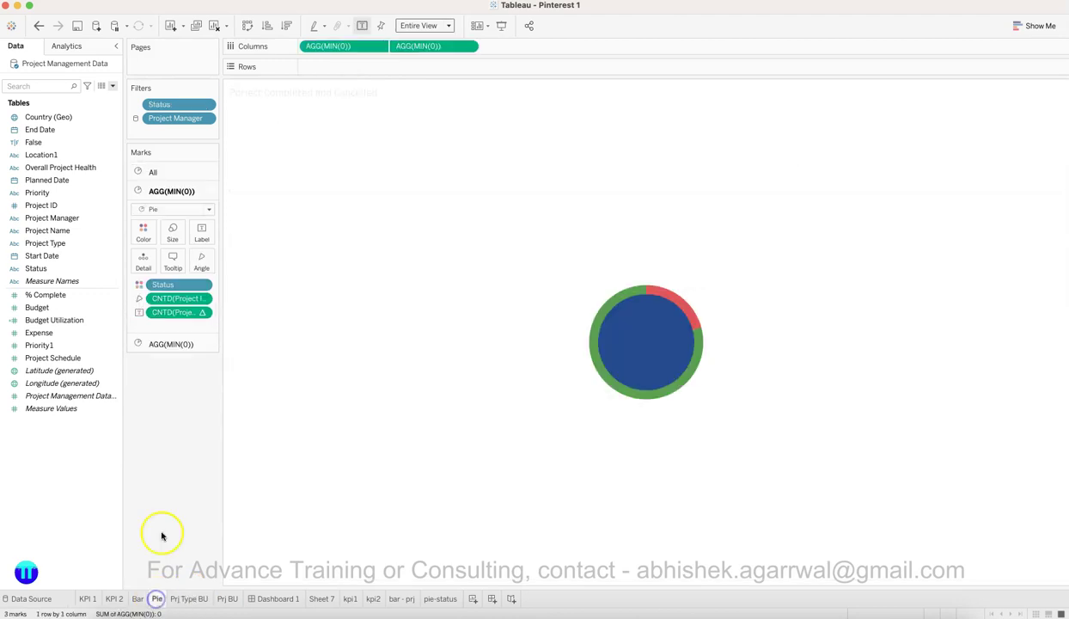
left_click(145, 235)
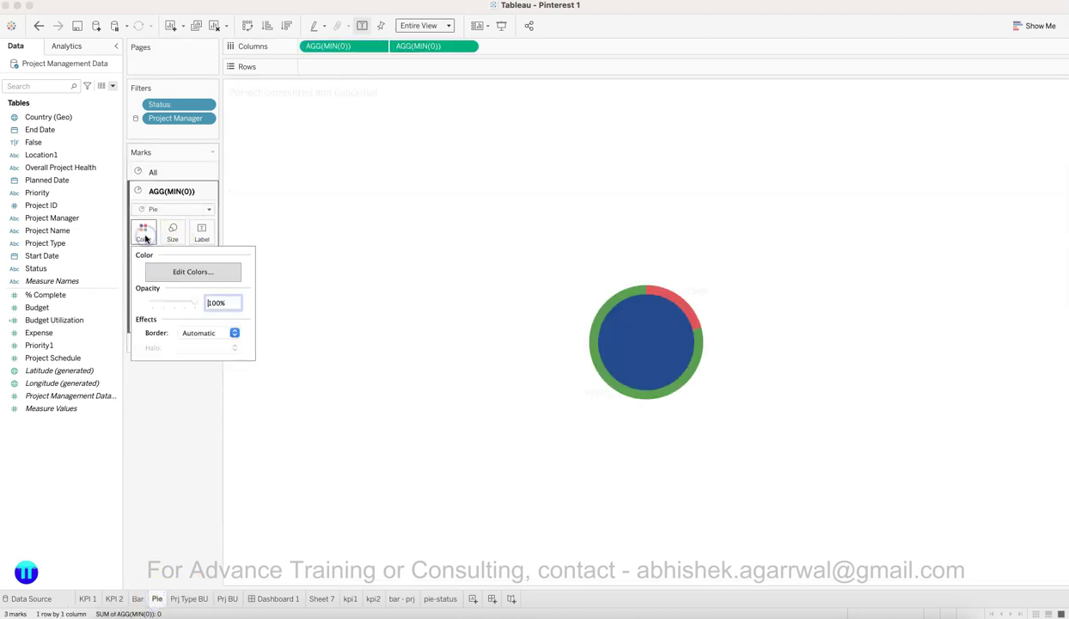
left_click(201, 271)
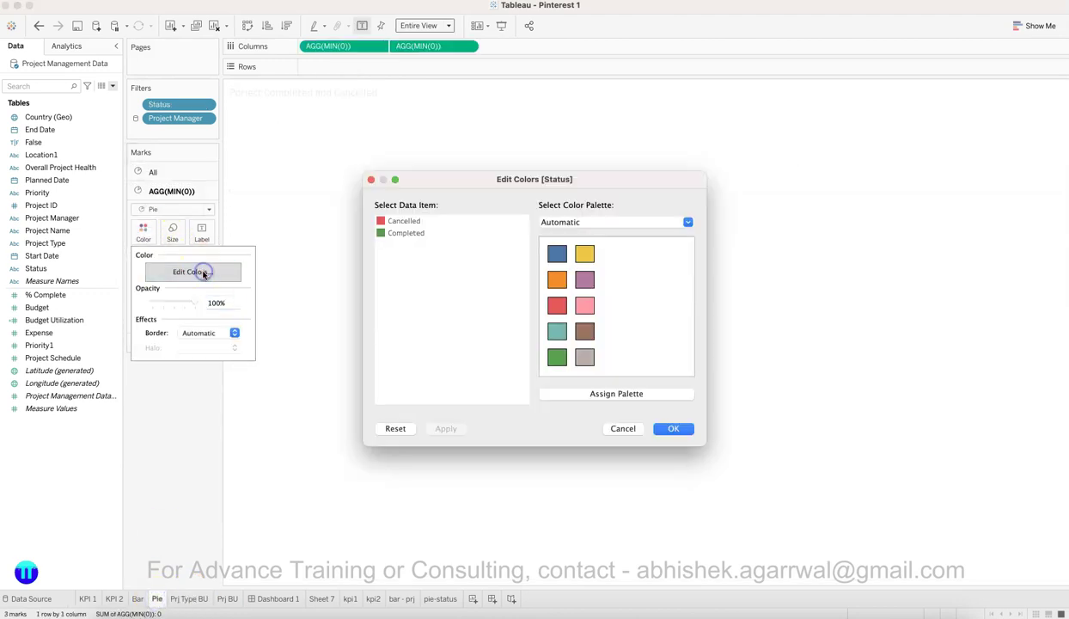
left_click(629, 429)
left_click(174, 342)
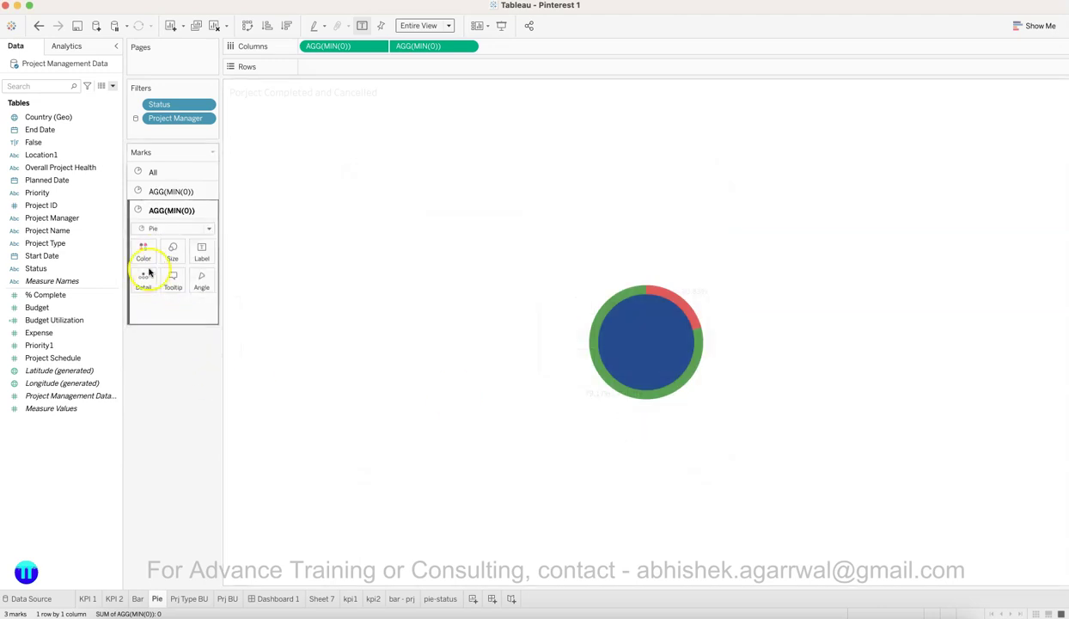
left_click(143, 249)
left_click(180, 364)
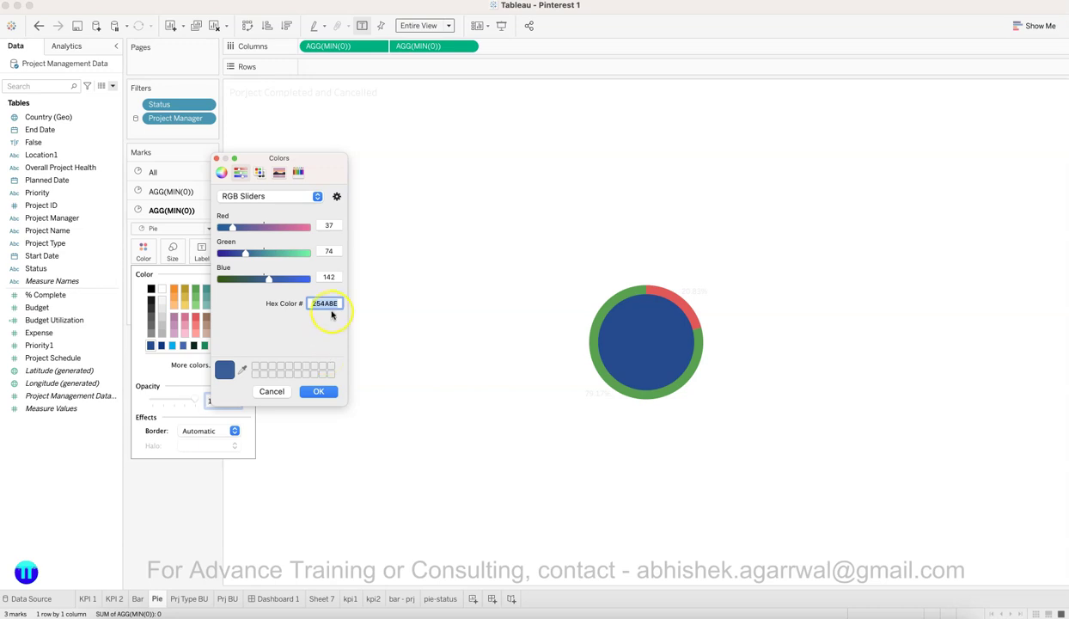
left_click(320, 392)
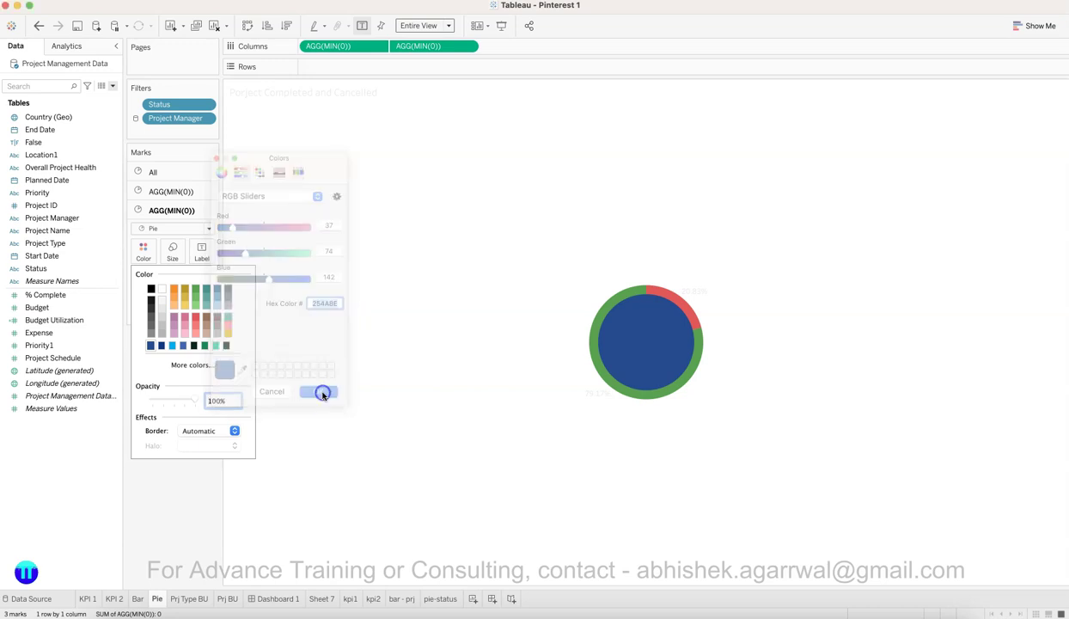
Step: On the pie-status sheet, colour the second MIN(0) pie dark blue (#254A8E) and make it slightly smaller than the first
left_click(404, 599)
left_click(441, 599)
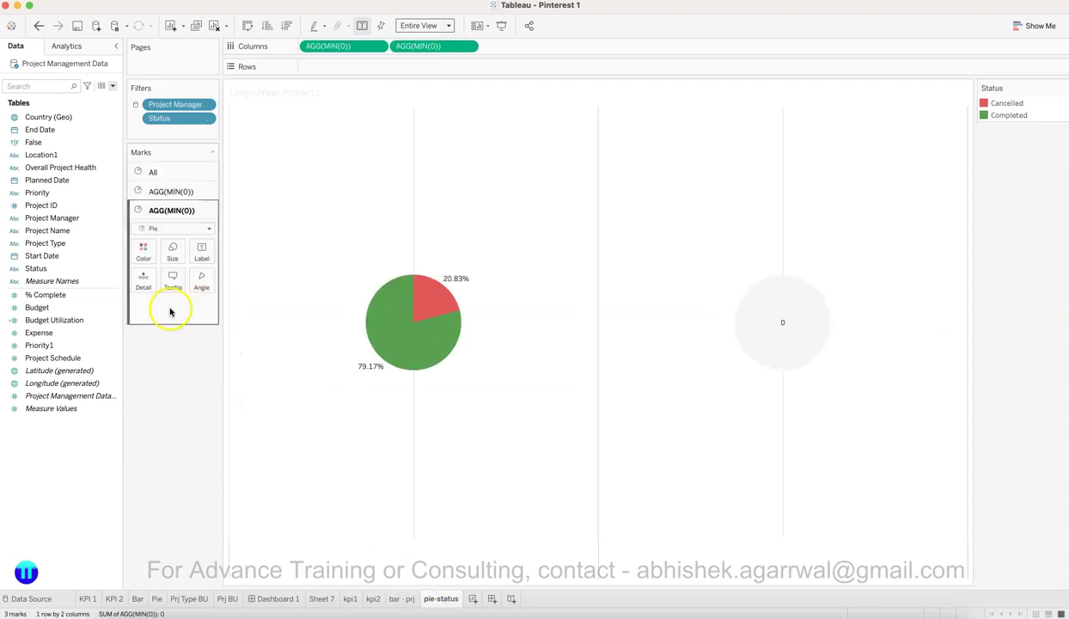
left_click(144, 254)
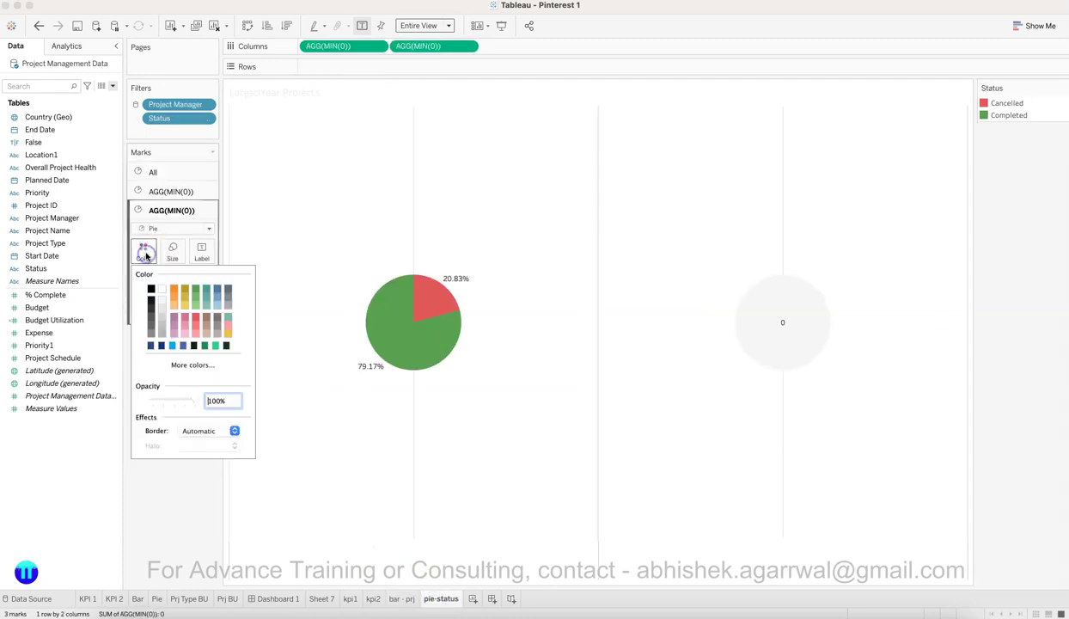
left_click(151, 346)
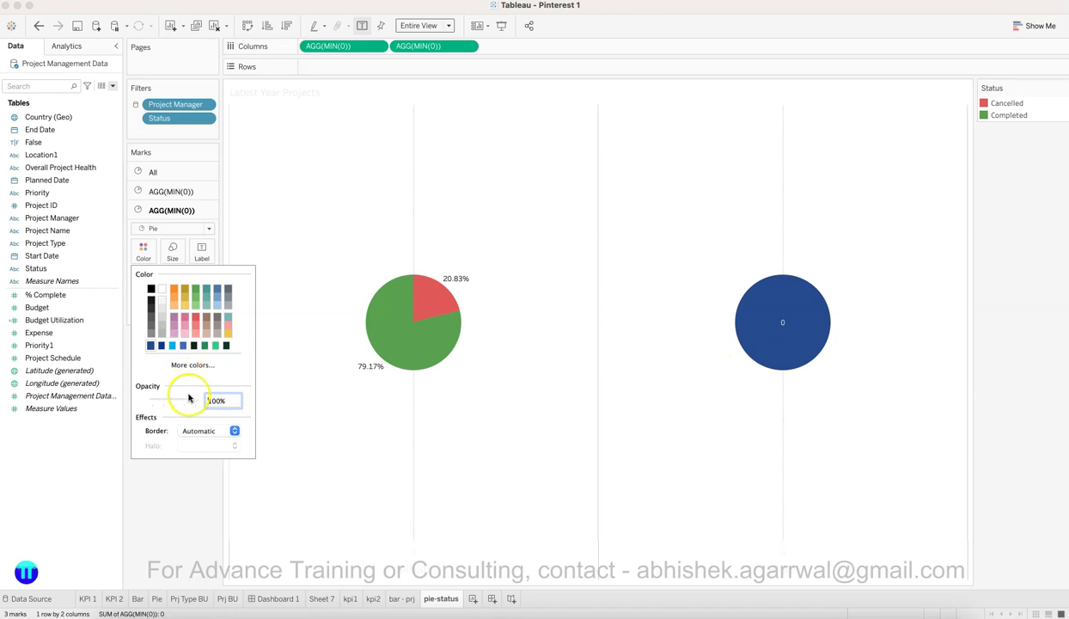
left_click(186, 479)
left_click(172, 251)
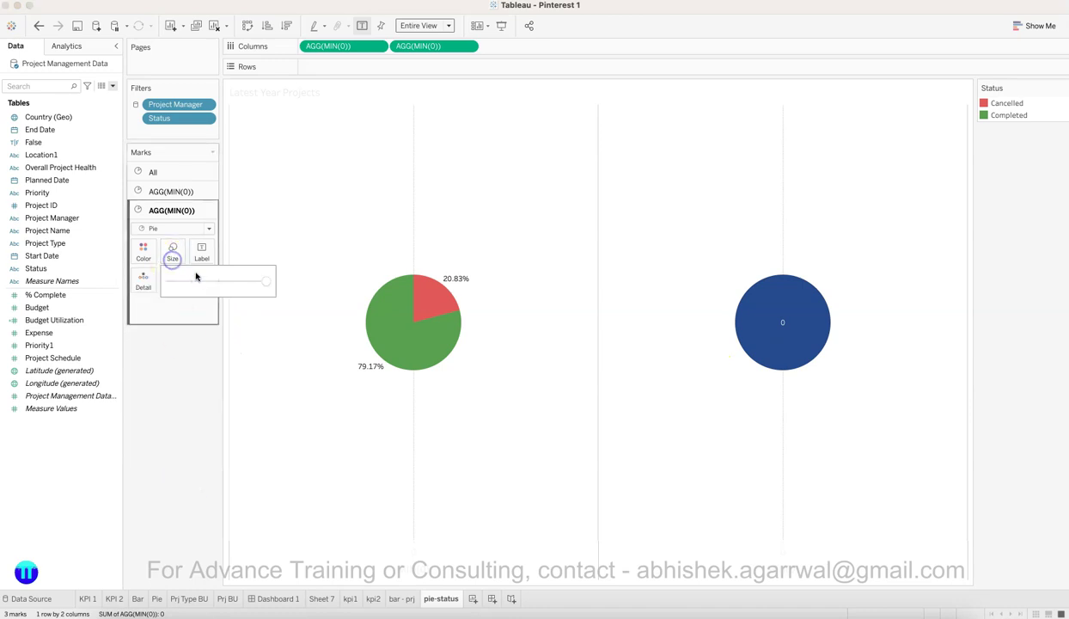
left_click_drag(257, 283, 211, 282)
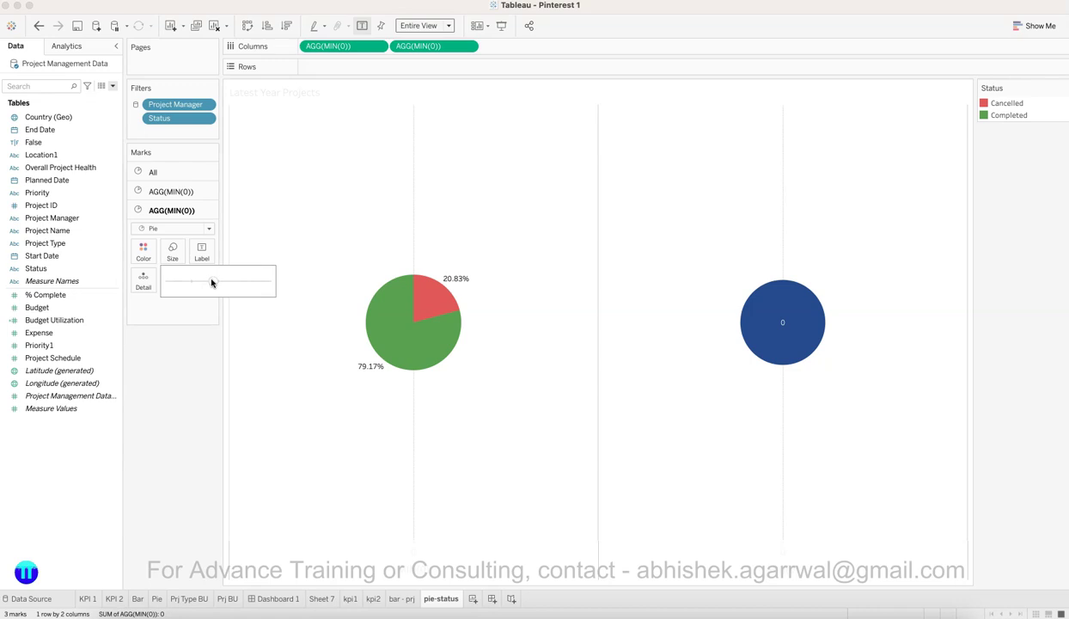
Step: Overlay the two pies as a donut with a dual axis and hide the upper MIN(0) axis header
left_click(469, 45)
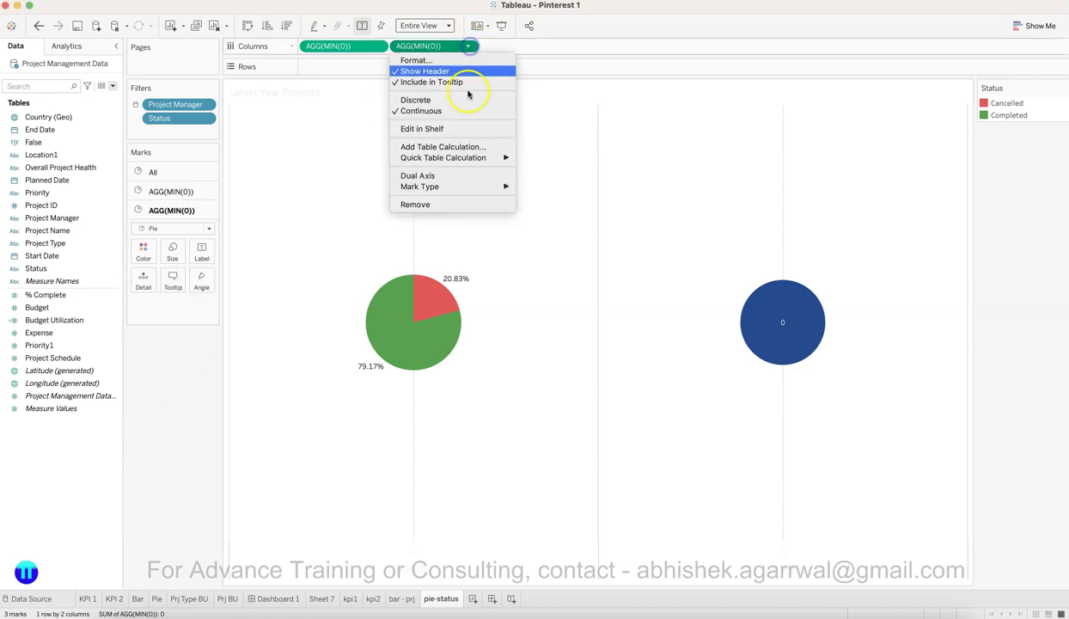
left_click(463, 175)
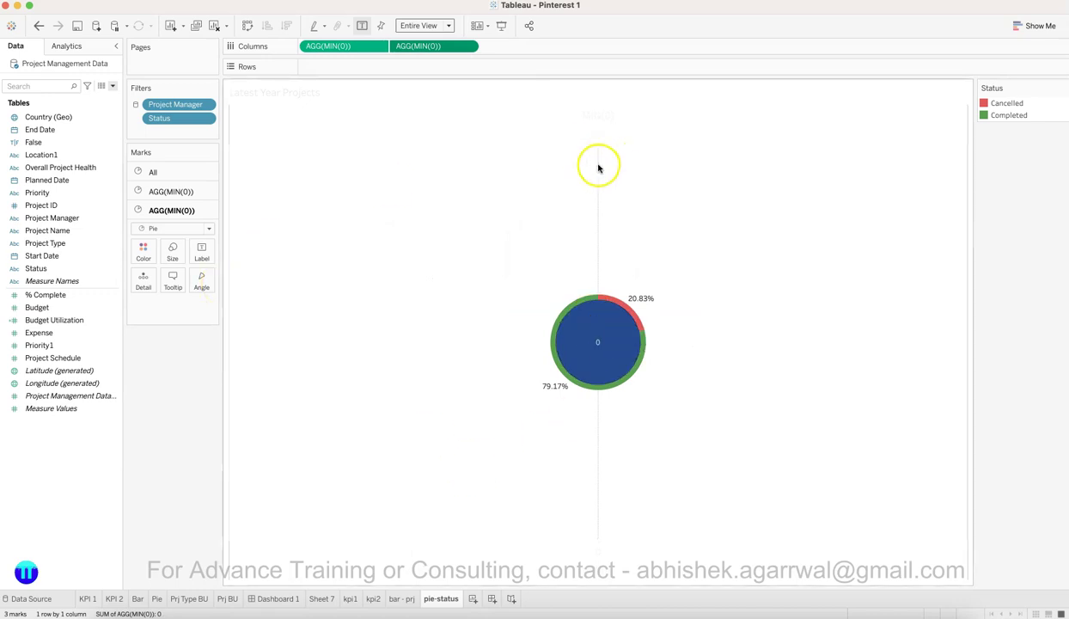
right_click(594, 112)
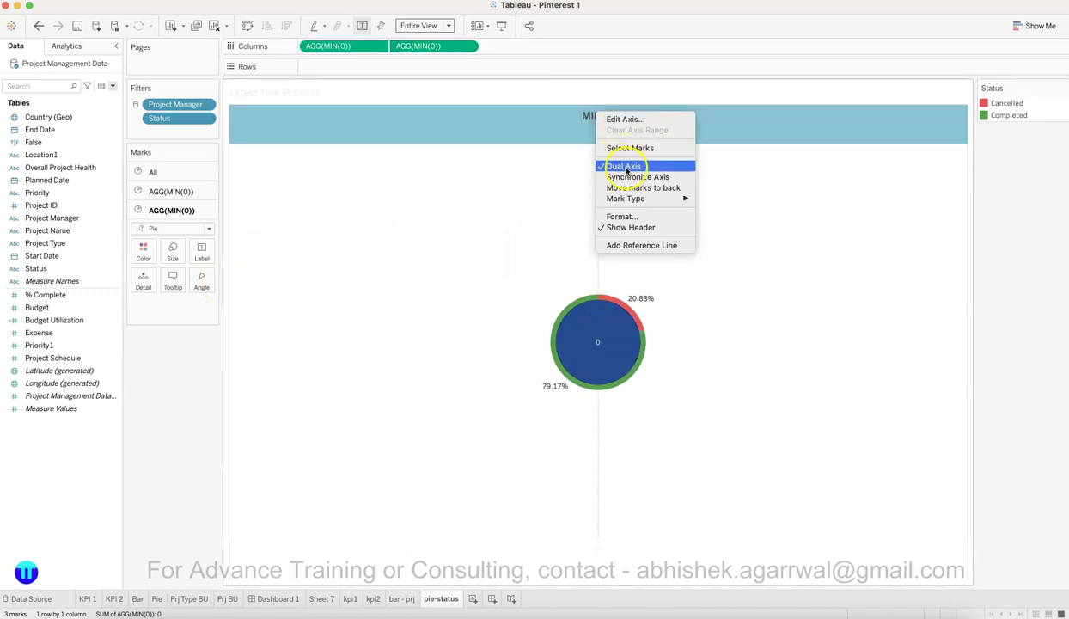
left_click(630, 226)
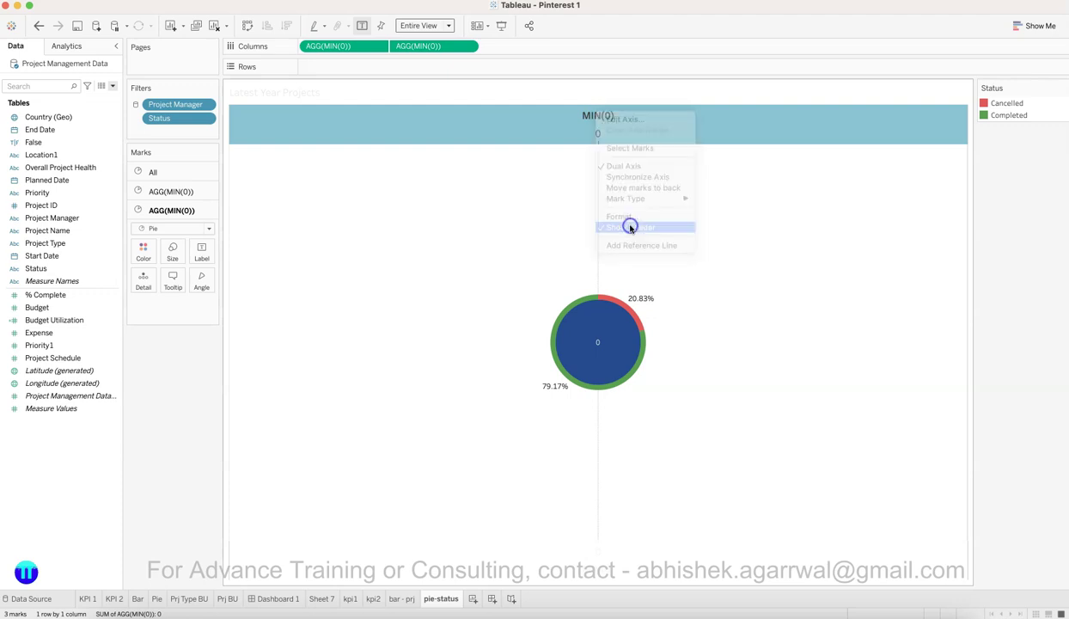
Step: Set the sheet's column divider pane border to None
right_click(599, 564)
left_click(612, 524)
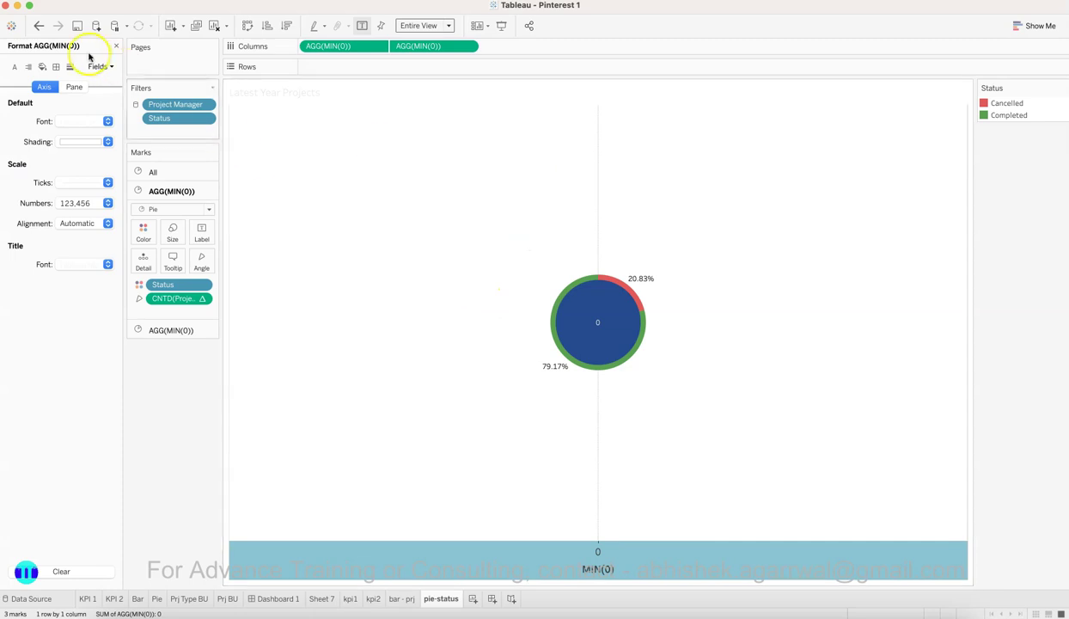
right_click(461, 181)
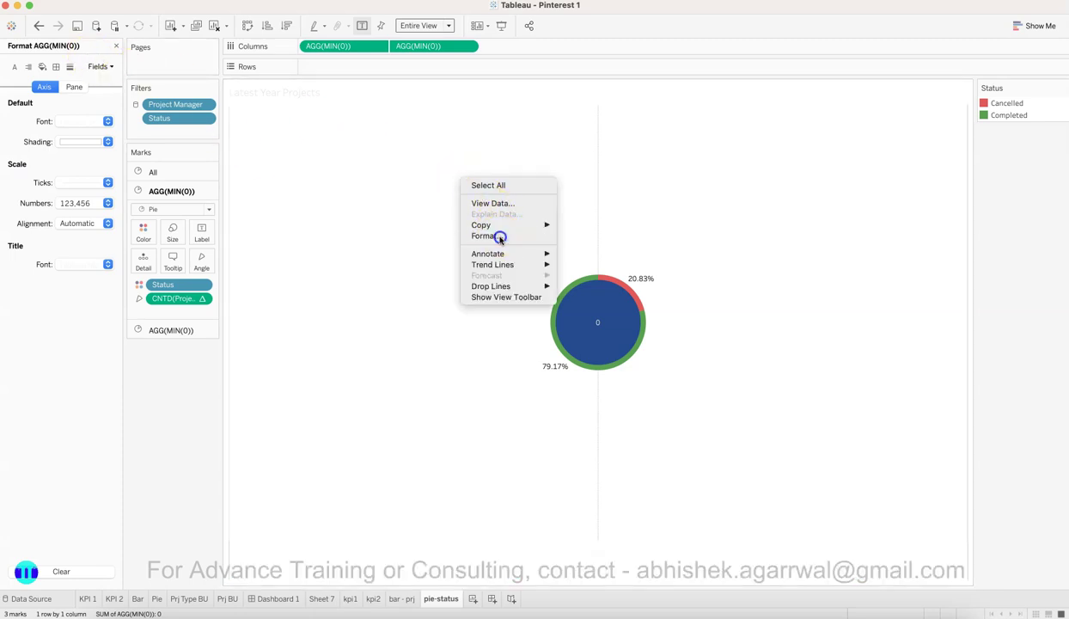
left_click(498, 236)
left_click(55, 66)
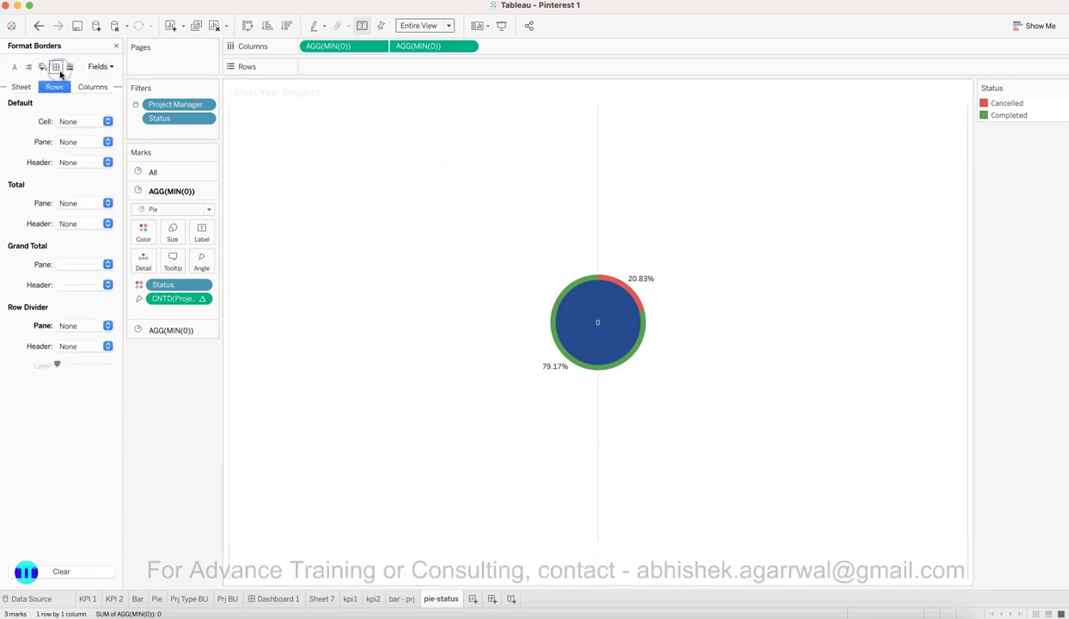
left_click(22, 88)
left_click(82, 406)
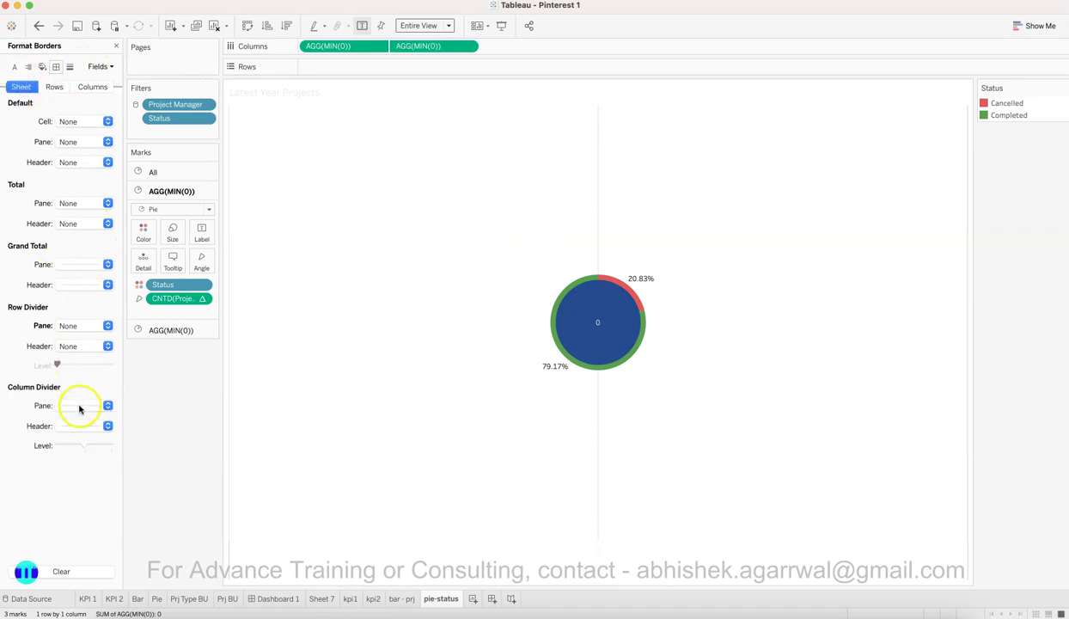
left_click(90, 424)
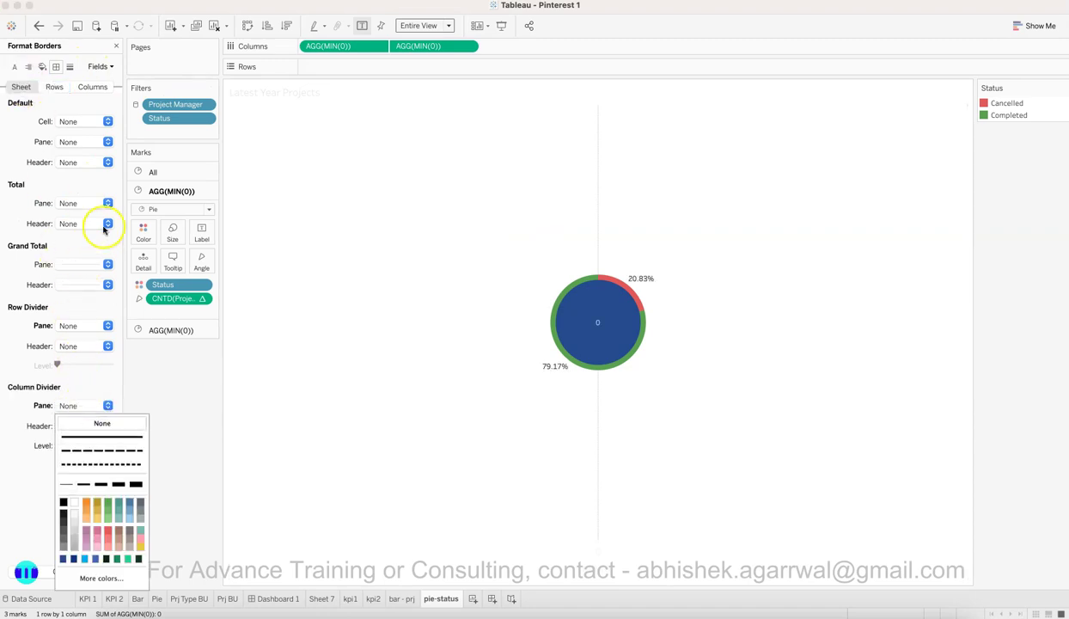
Step: Set the grid lines and zero lines for columns to None
left_click(69, 67)
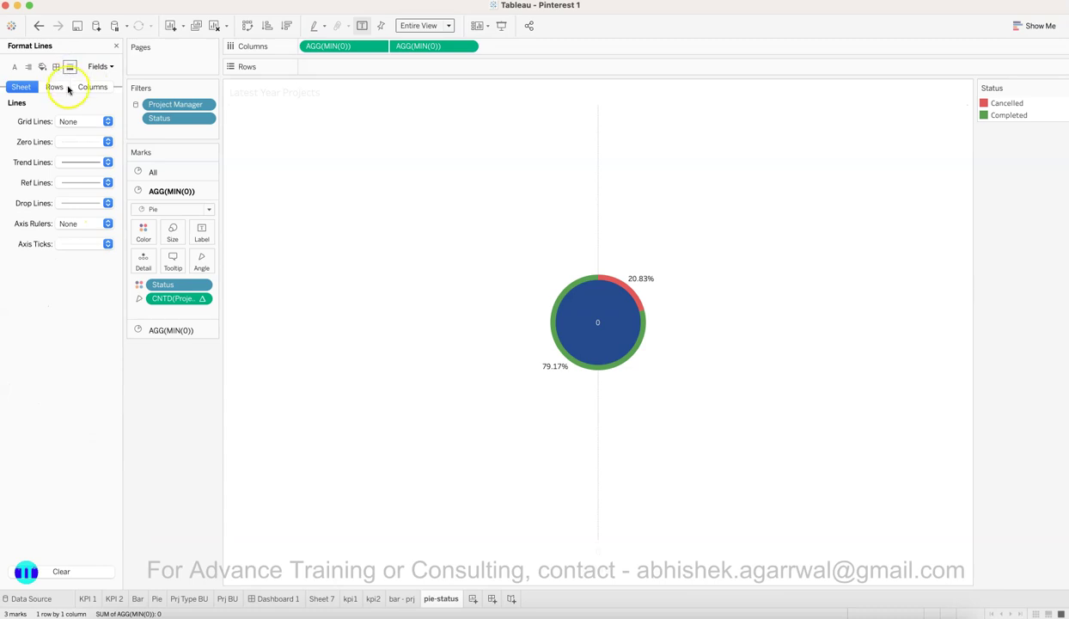
left_click(91, 87)
left_click(84, 120)
left_click(87, 138)
left_click(100, 141)
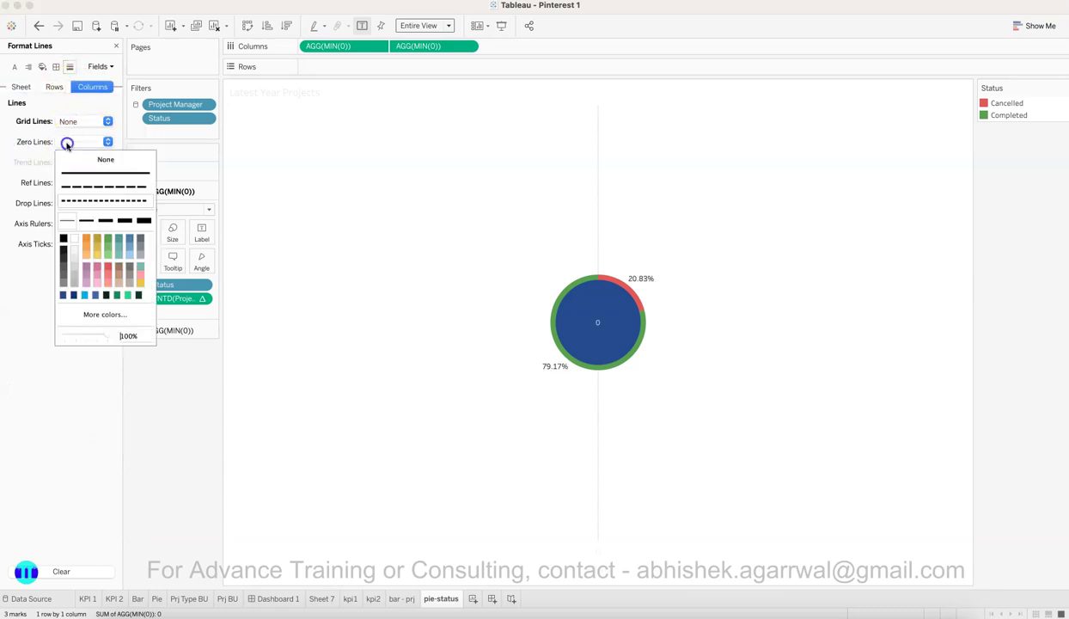
left_click(74, 160)
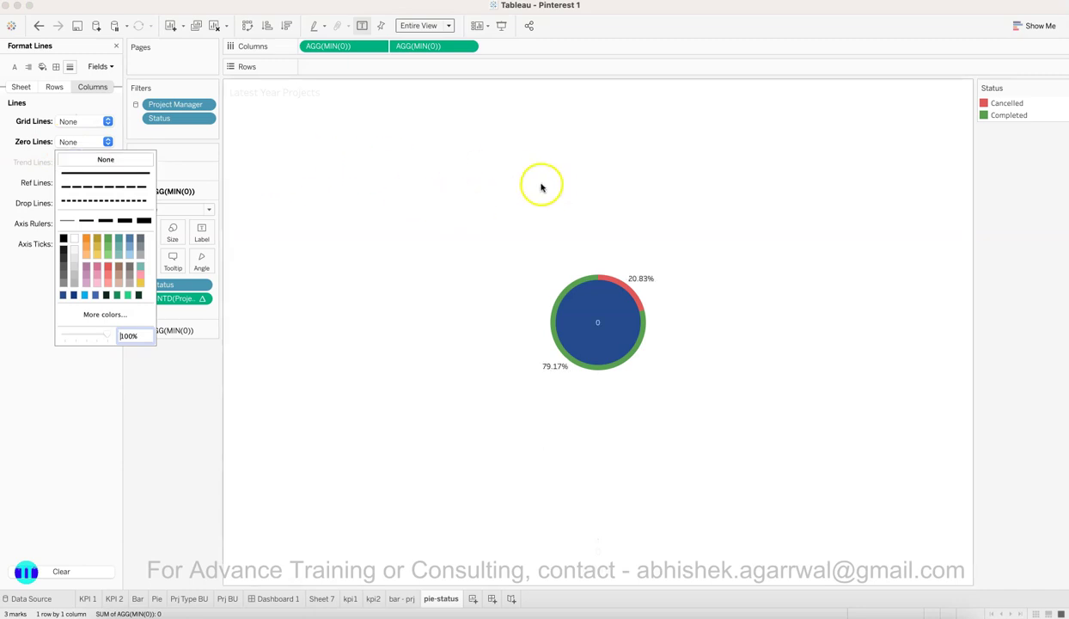
left_click(296, 99)
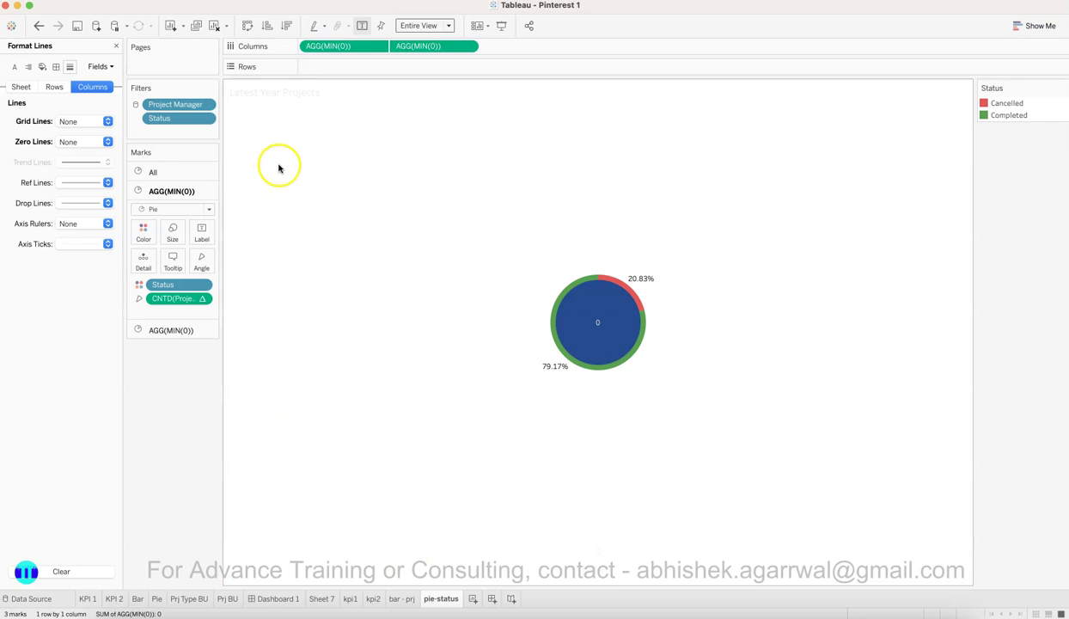
Step: Change the pie-status sheet's title to "Project Completed and Cancelled", matching the donut chart on Dashboard 1
left_click(291, 92)
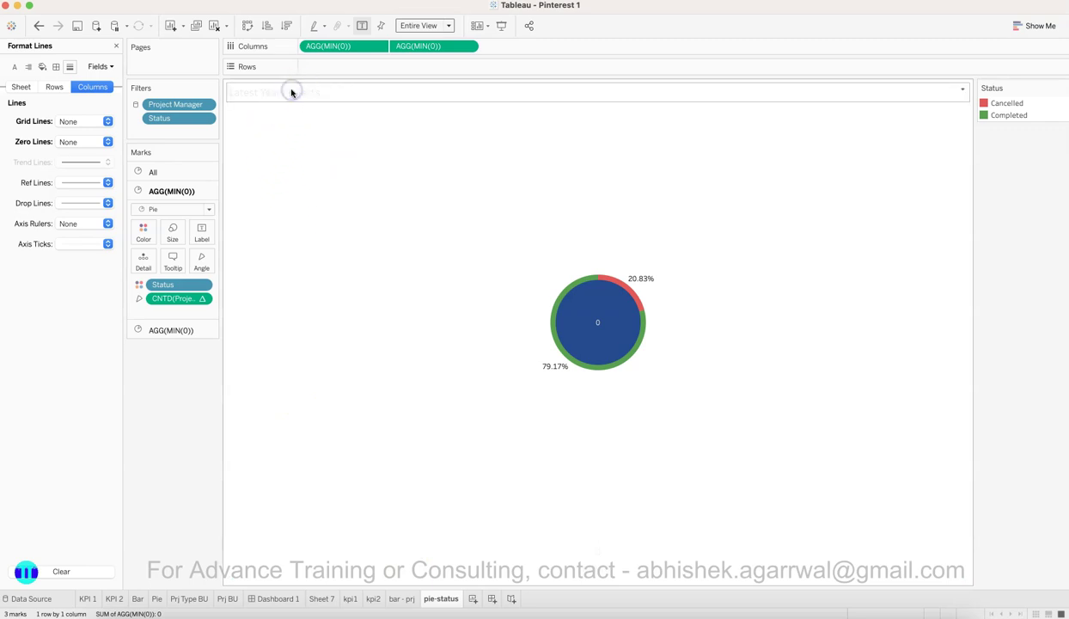
left_click(283, 598)
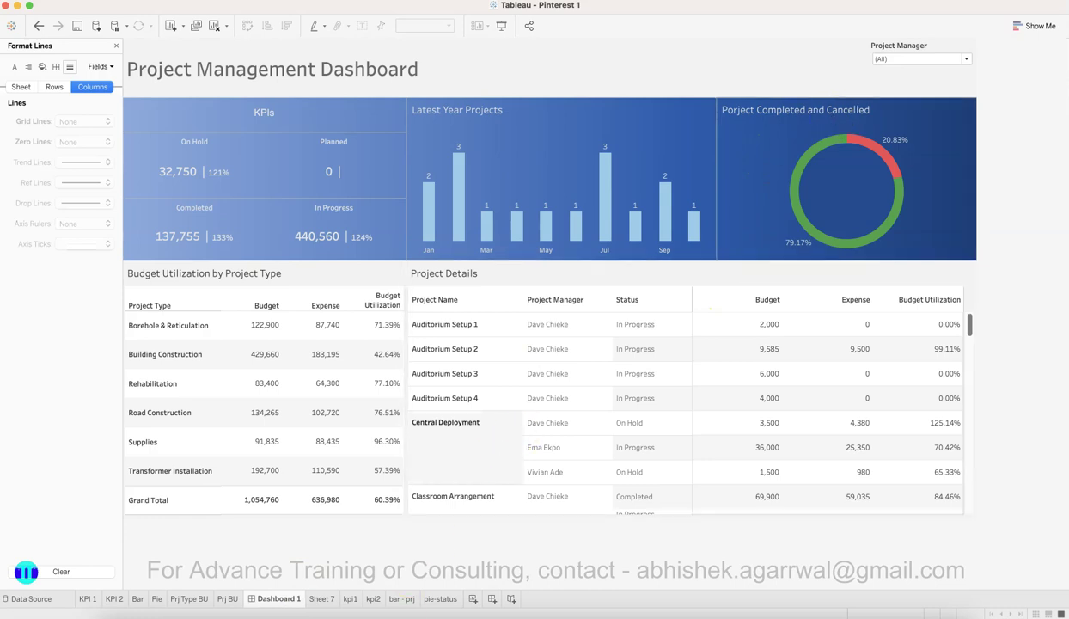
left_click(440, 598)
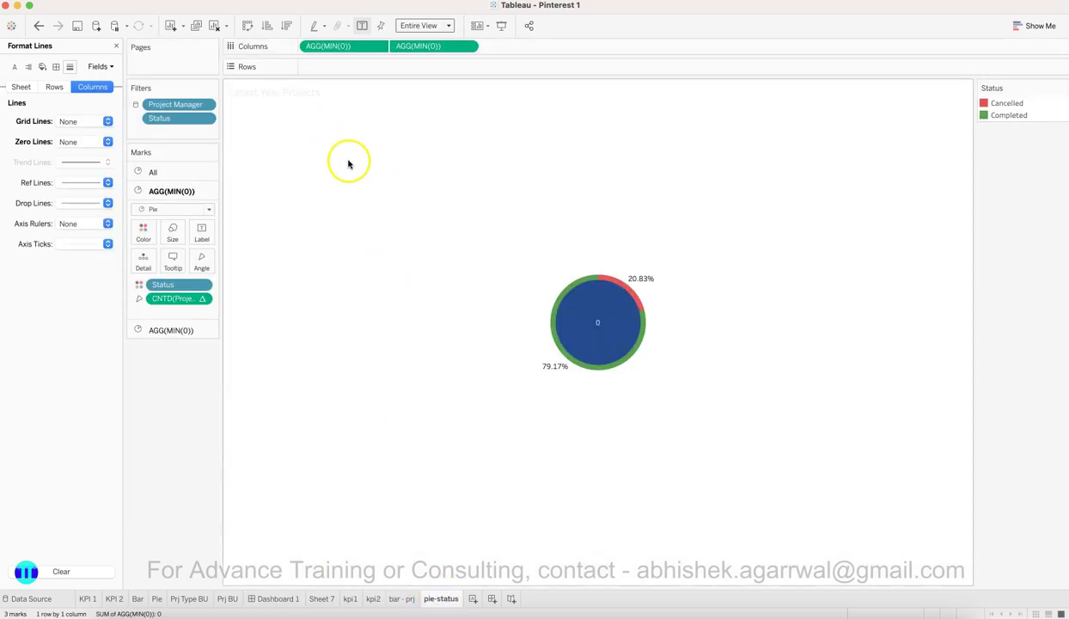
double_click(301, 95)
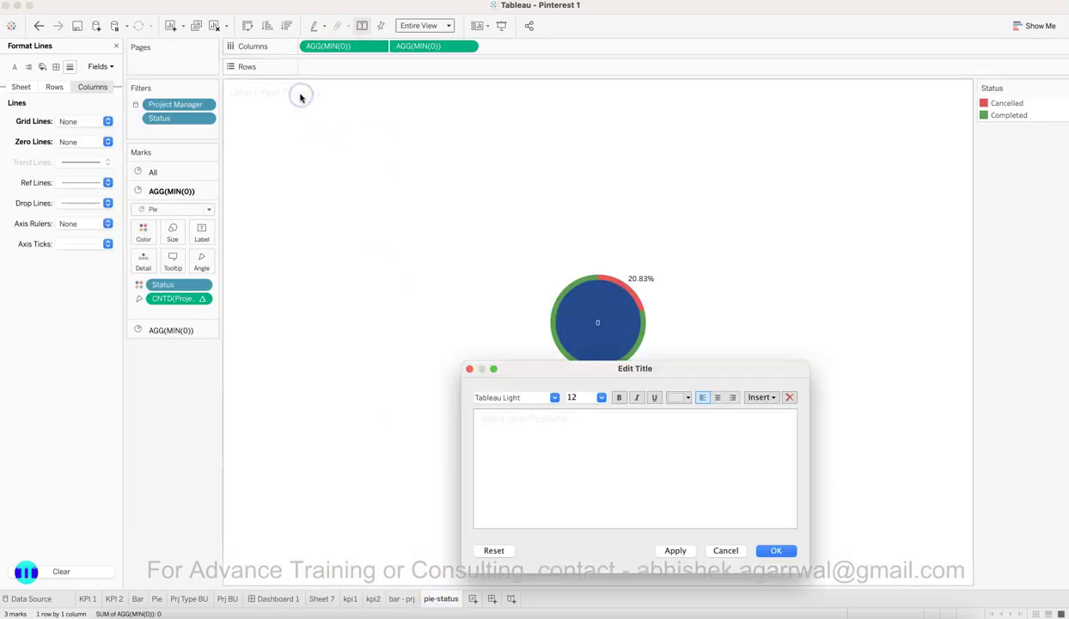
key("BackSpace")
left_click(776, 550)
left_click(396, 178)
left_click(353, 94)
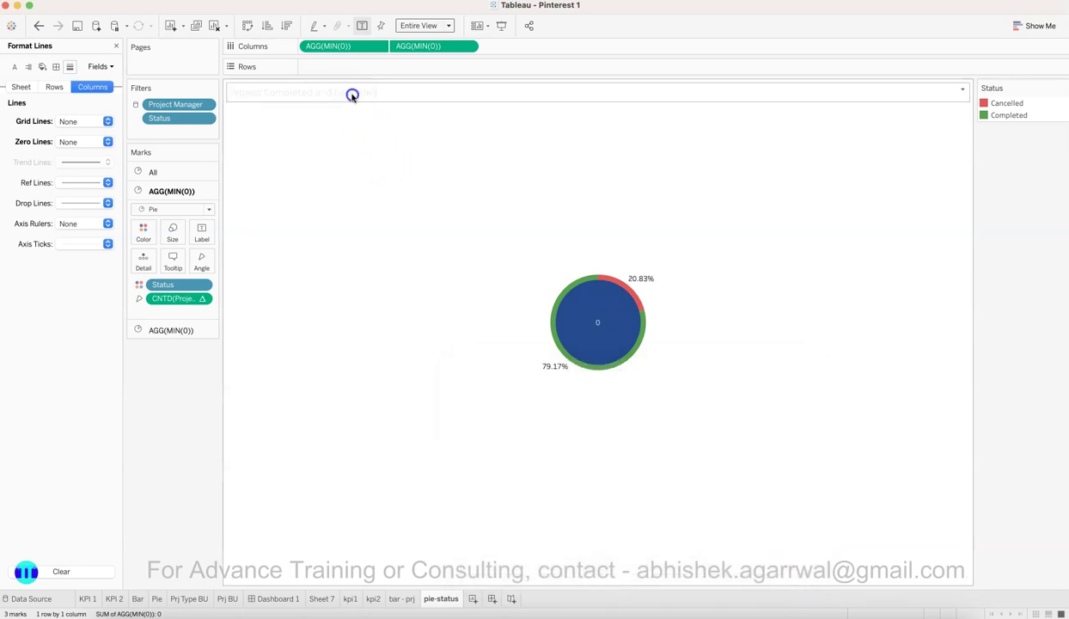
left_click(481, 430)
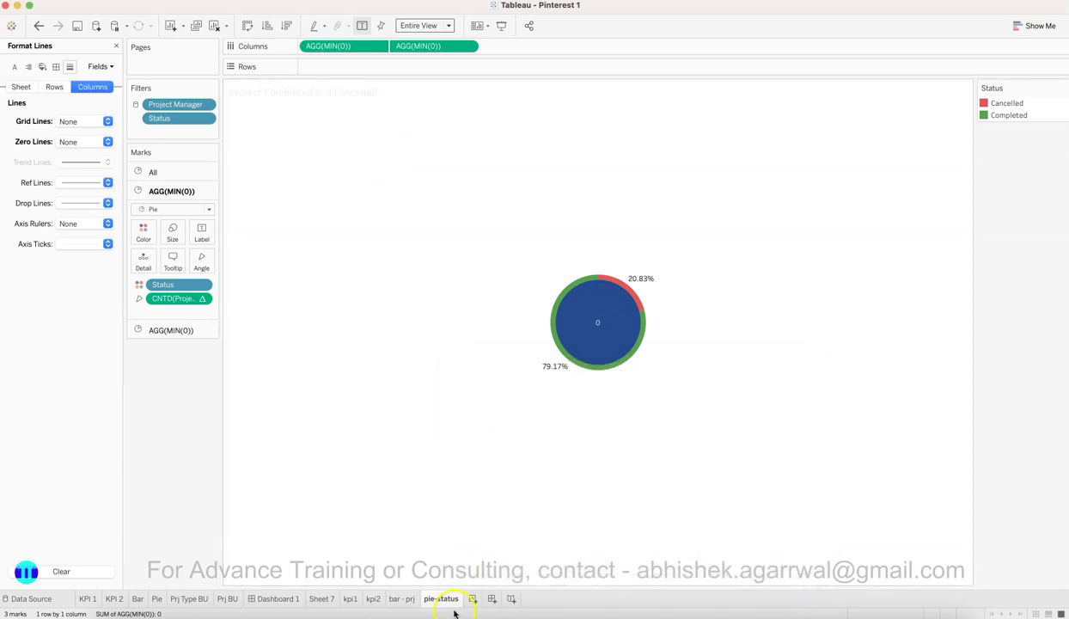
Step: Review the bar - prj and pie-status sheets, and examine the Budget Utilization by Project Type table on Dashboard 1
left_click(414, 601)
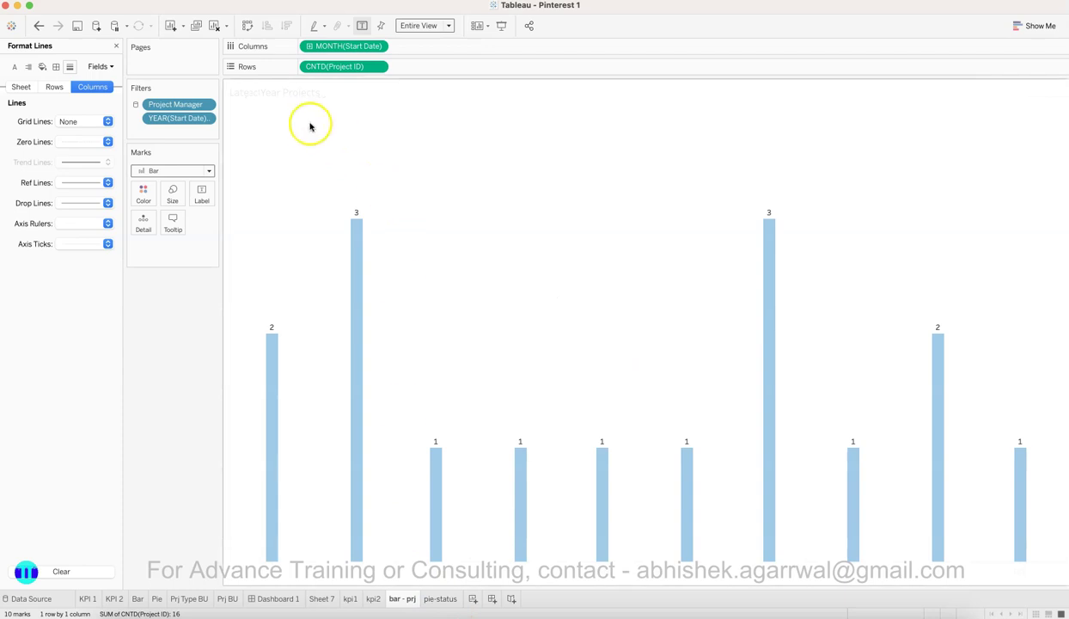
left_click(450, 599)
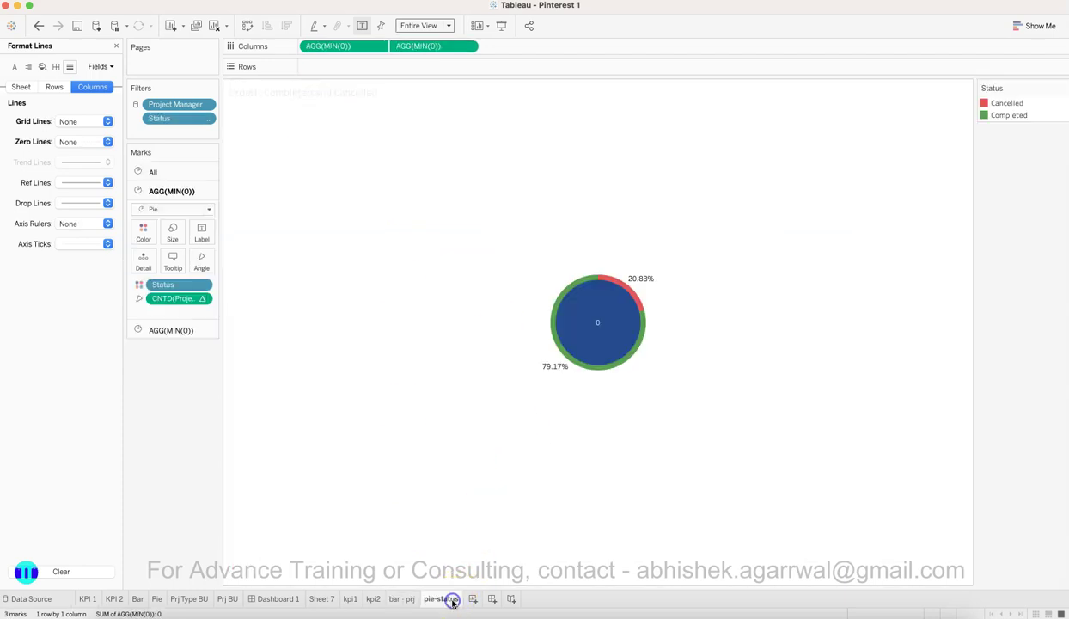
mouse_move(453, 603)
left_click(273, 599)
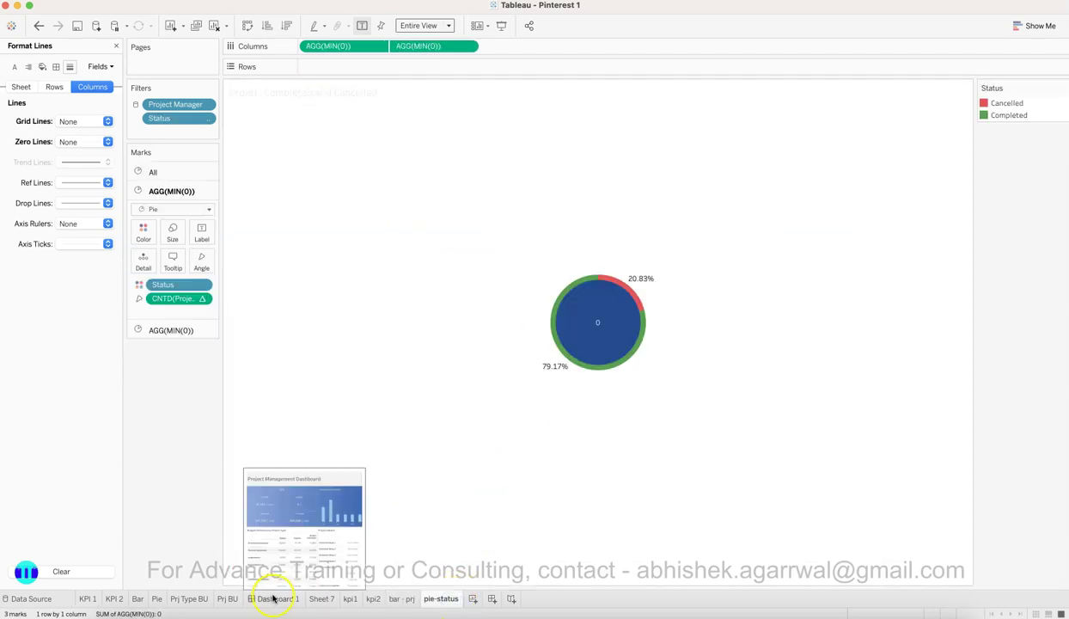
left_click(275, 597)
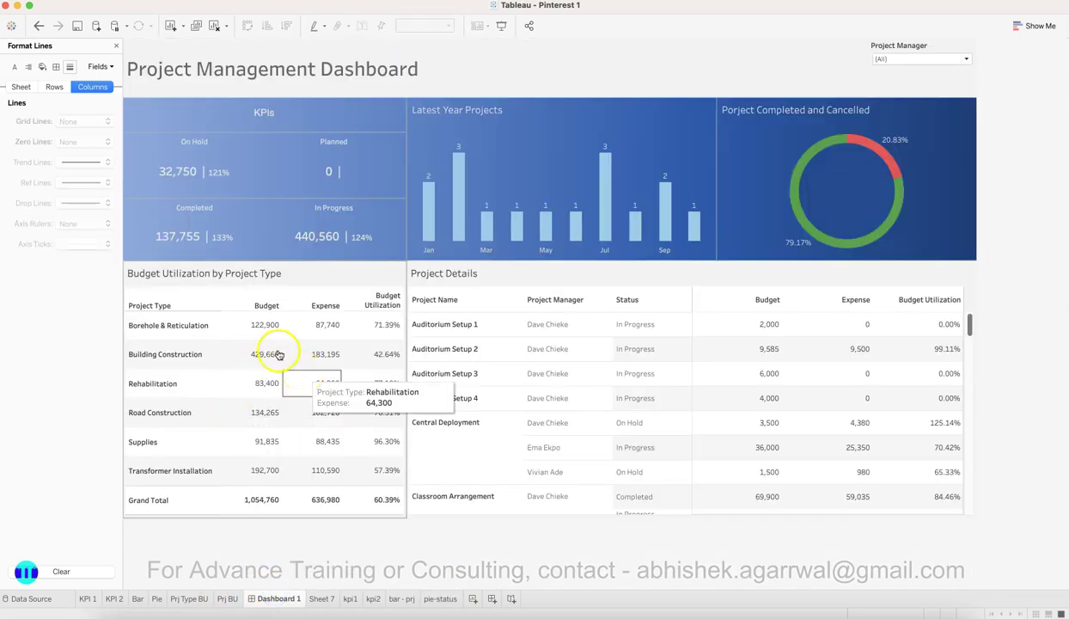
Step: Create a new worksheet with a text table showing Budget, Expense and Budget Utilization for each Project Type
left_click(472, 599)
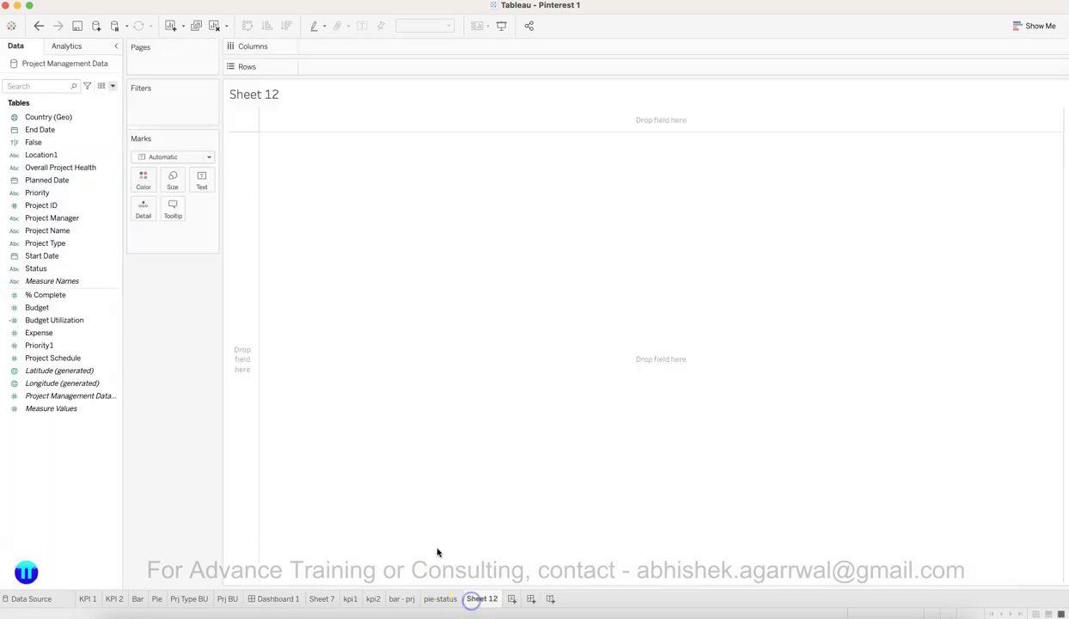
left_click_drag(90, 243, 389, 63)
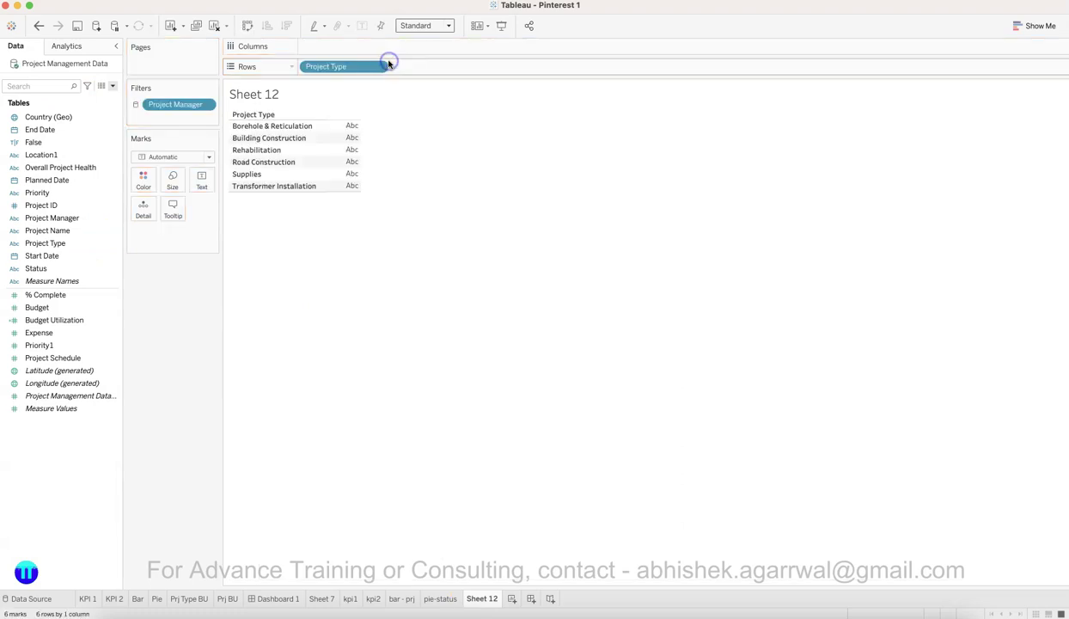
left_click_drag(62, 320, 349, 142)
left_click_drag(75, 333, 337, 170)
left_click(99, 376)
left_click(75, 296)
left_click_drag(71, 320, 359, 168)
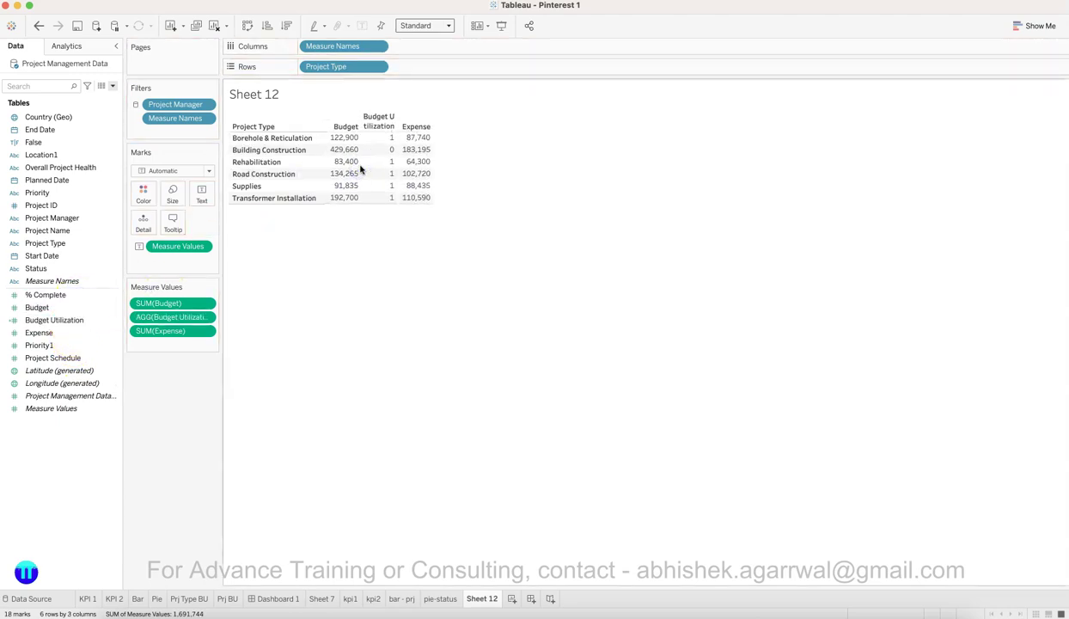
Step: Format the Budget Utilization values as percentages with 2 decimal places
left_click(206, 317)
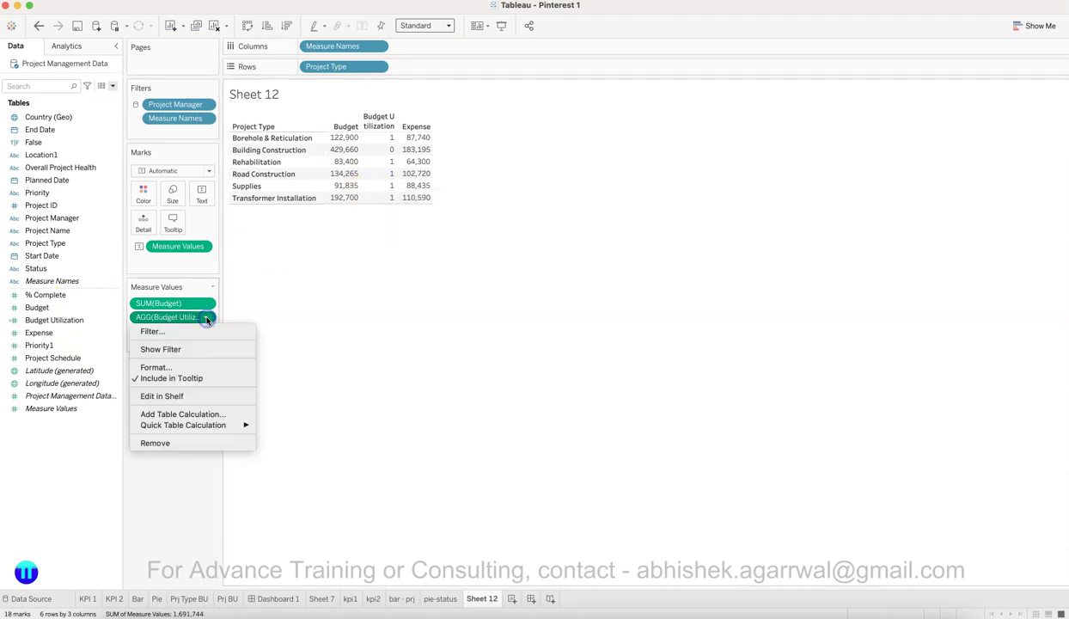
left_click(201, 368)
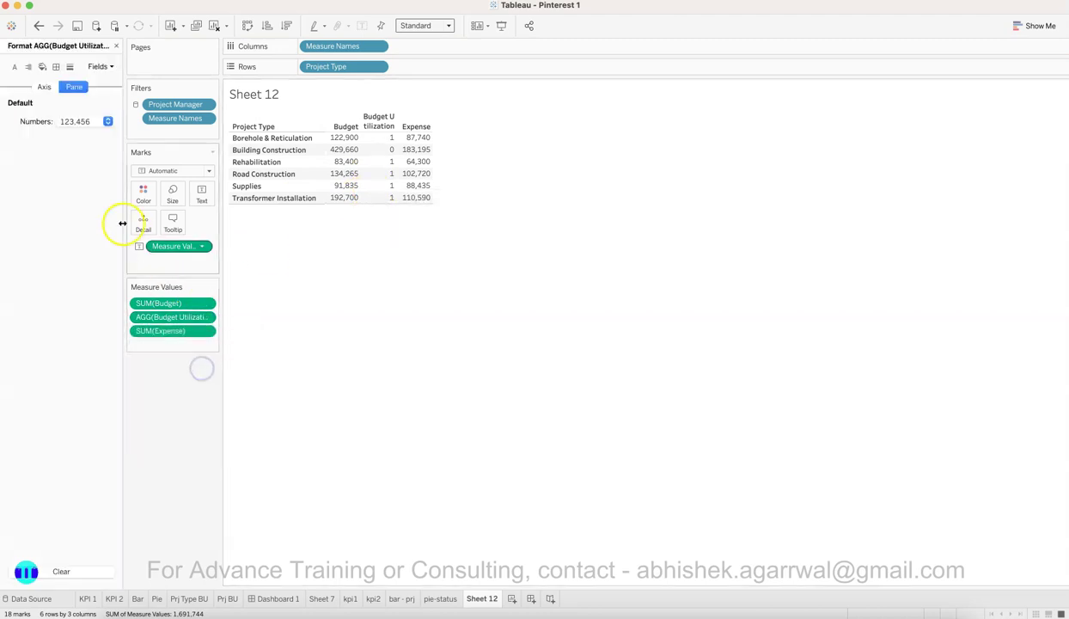
left_click(75, 121)
left_click(83, 210)
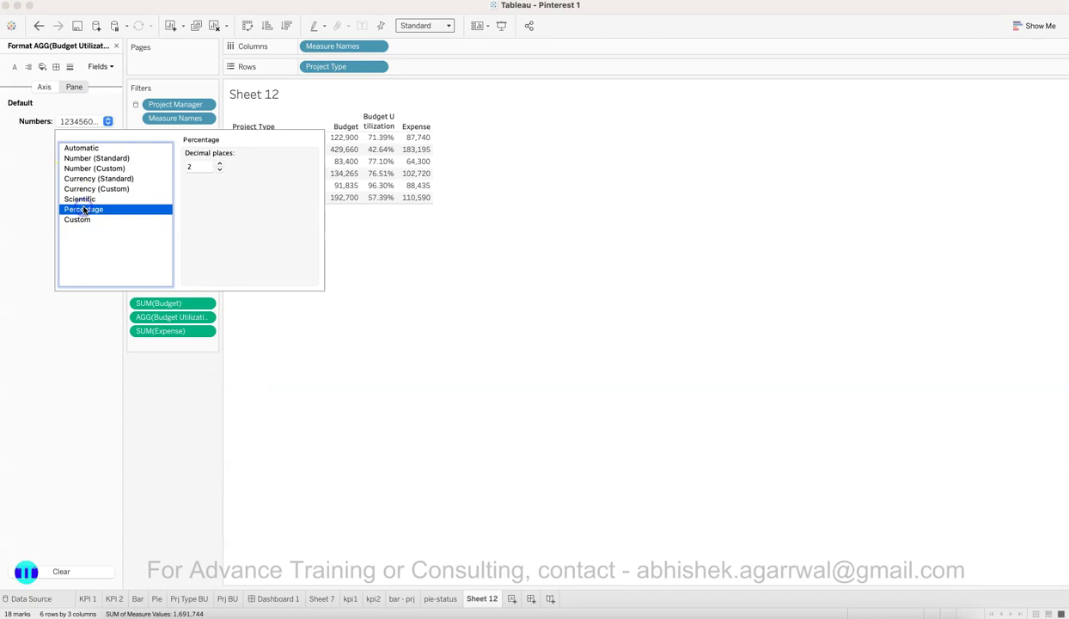
left_click(135, 421)
Step: Move Budget Utilization after Expense in the table and fit the sheet to Entire View
left_click_drag(162, 316, 166, 343)
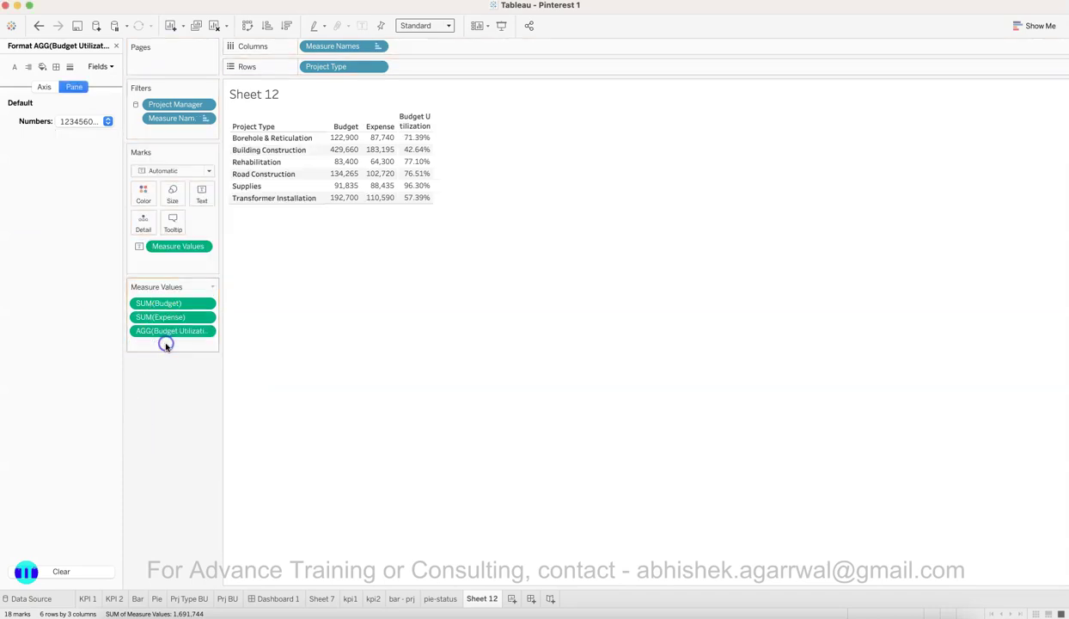
left_click(431, 26)
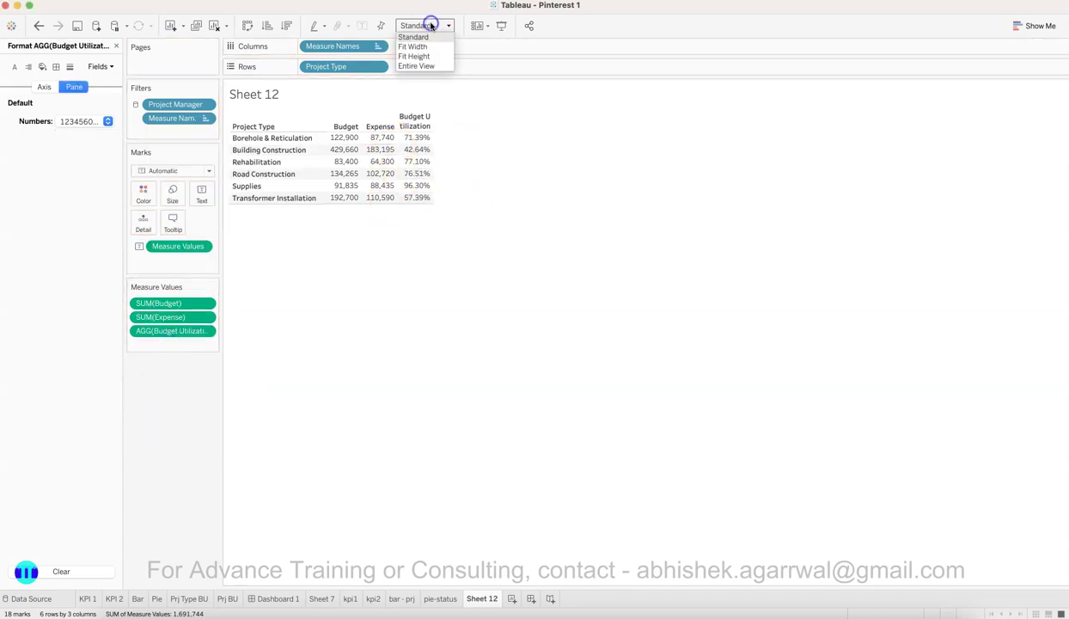
left_click(433, 67)
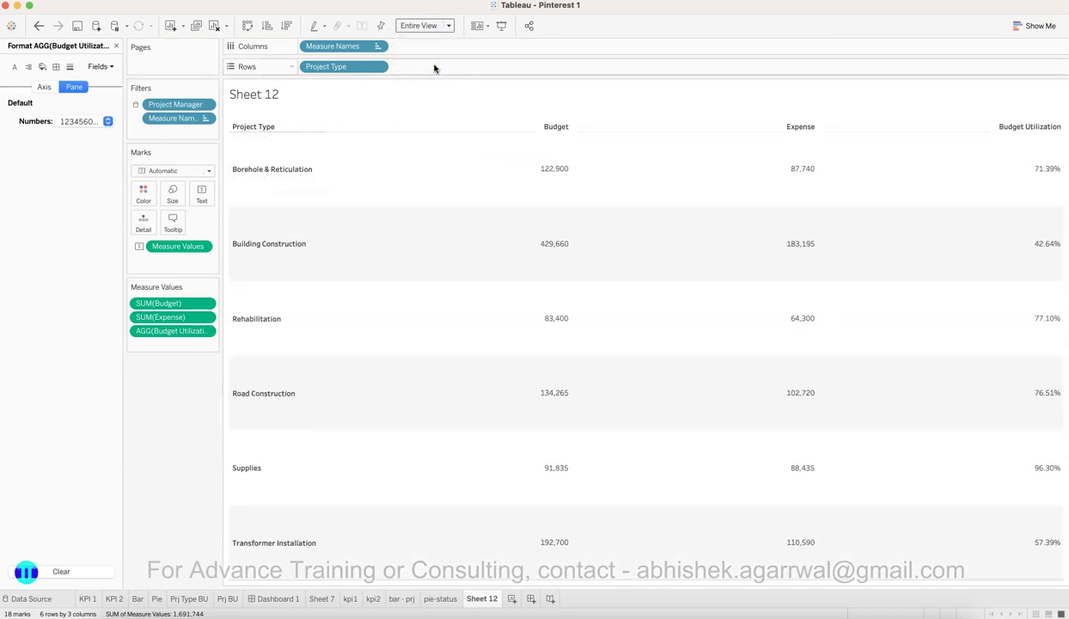
Step: Change the new sheet's title to "Budget Utilization by Project Type", matching the table title on Dashboard 1
left_click(282, 95)
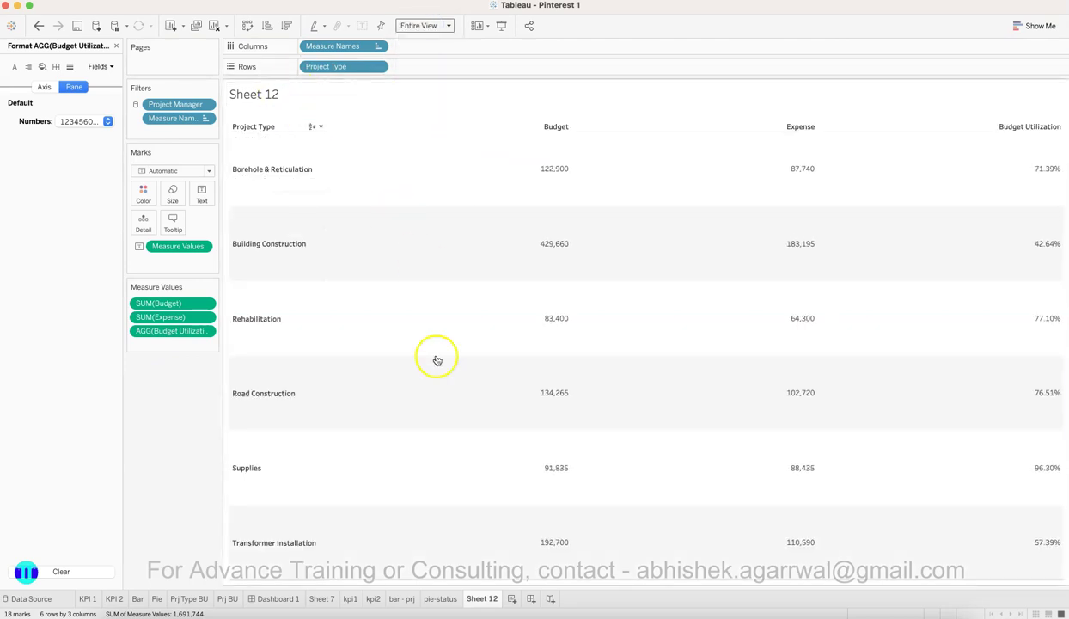
left_click(281, 599)
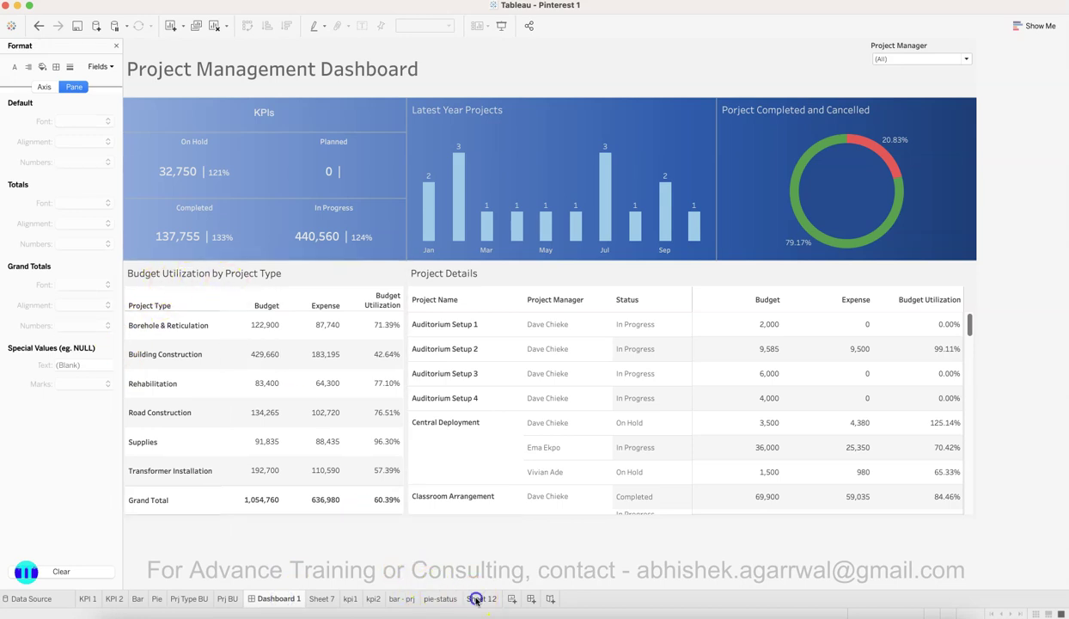
left_click(477, 599)
double_click(275, 101)
key("super+a")
type("B")
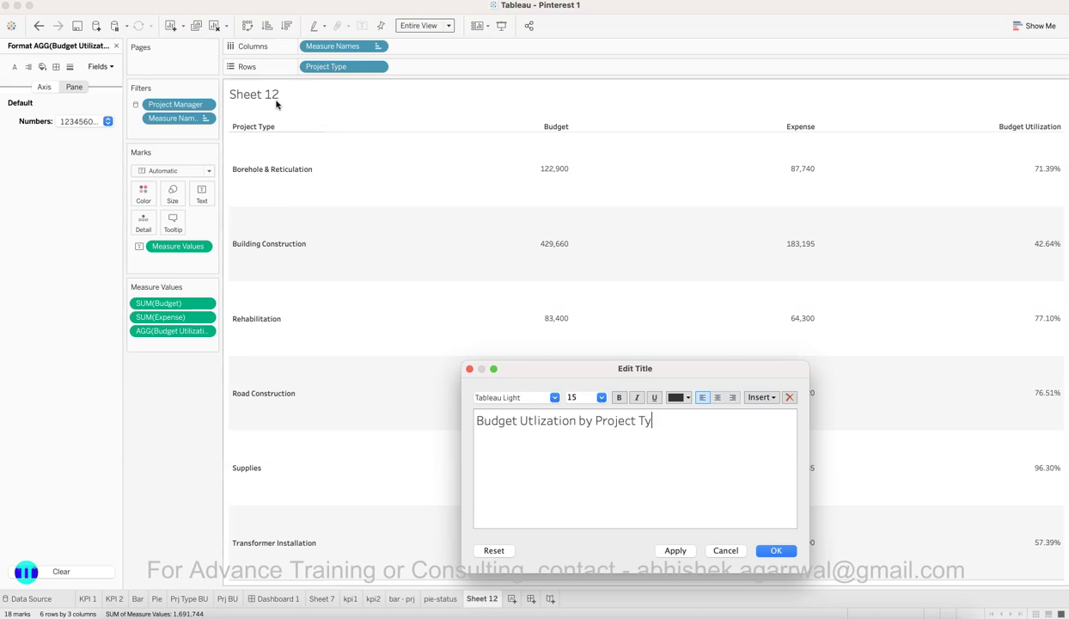
Step: Title the worksheet "Budget Utlization by Project Type" and duplicate Sheet 12
left_click(777, 551)
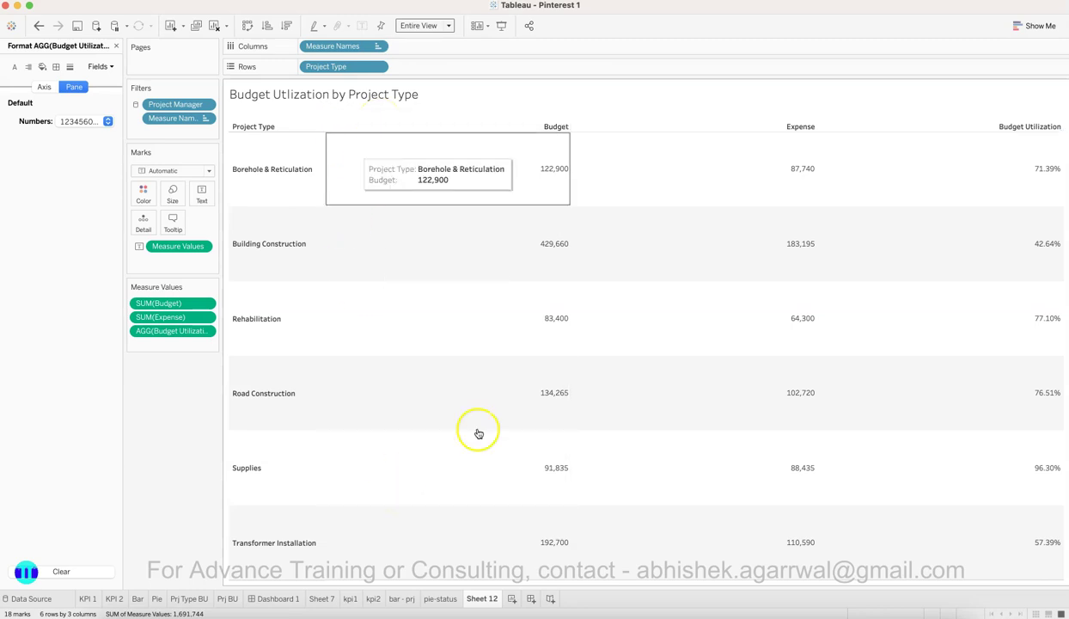
right_click(489, 598)
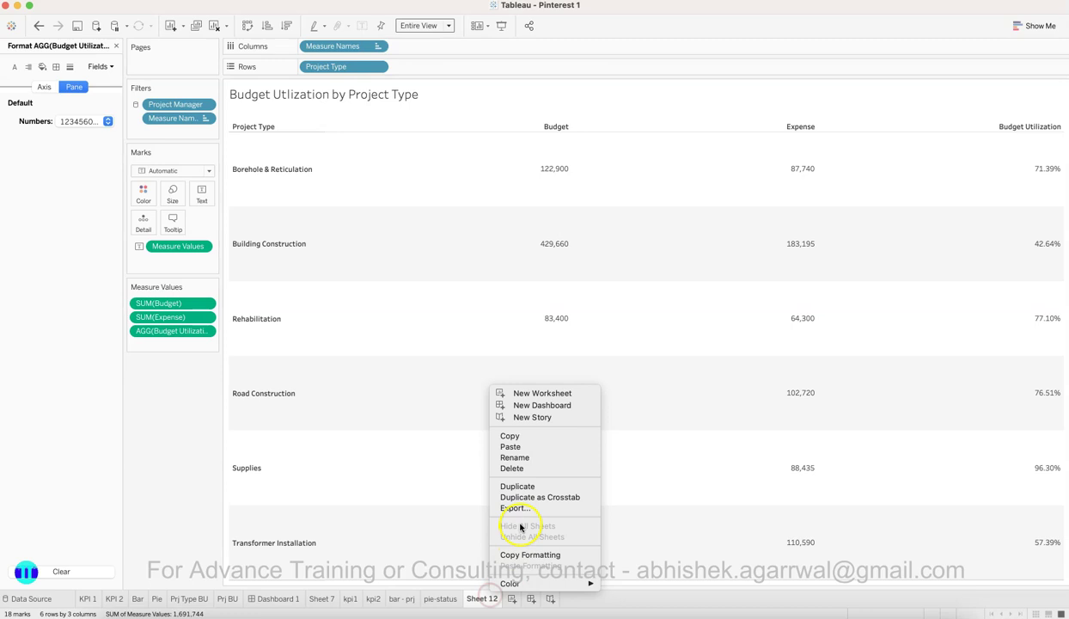
left_click(523, 487)
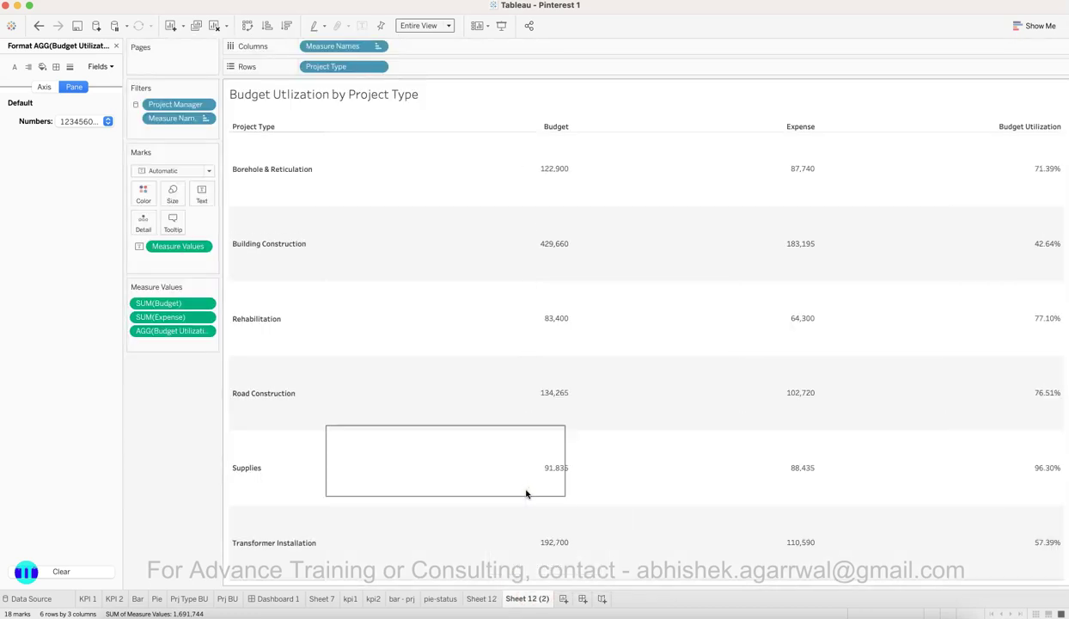
Step: On the duplicated sheet, replace Project Type on Rows with Project Name, followed by Project Manager and Status
left_click(277, 596)
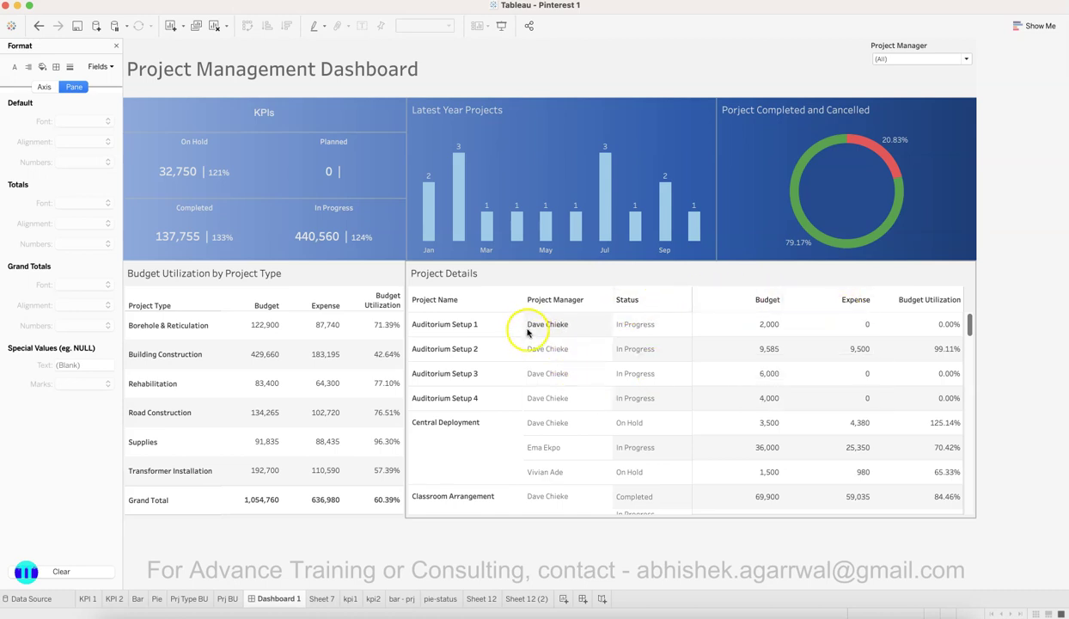
left_click(532, 599)
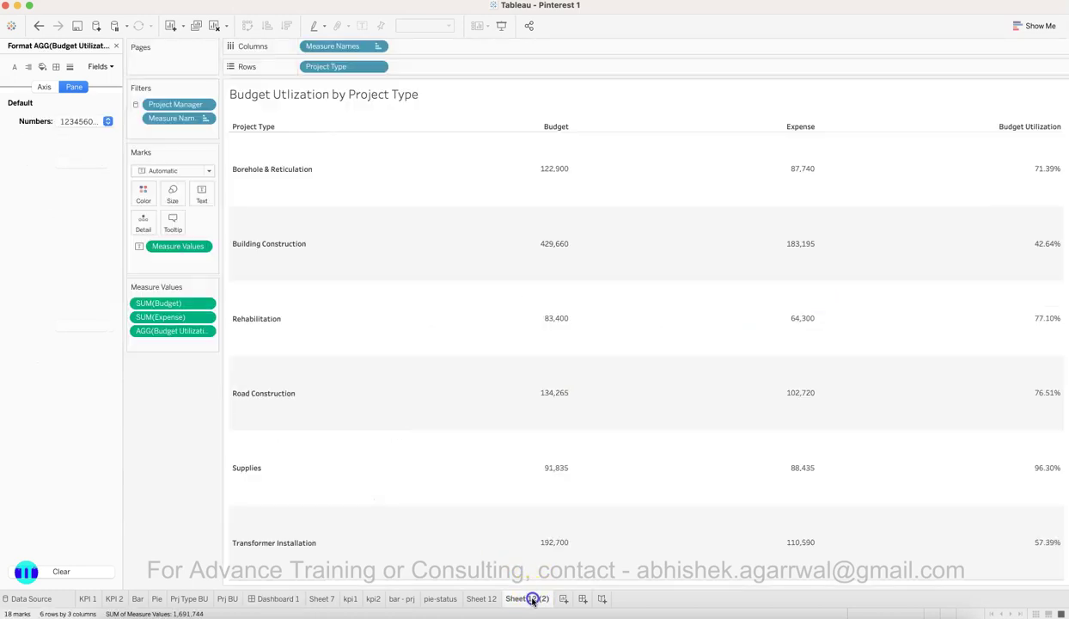
left_click(116, 45)
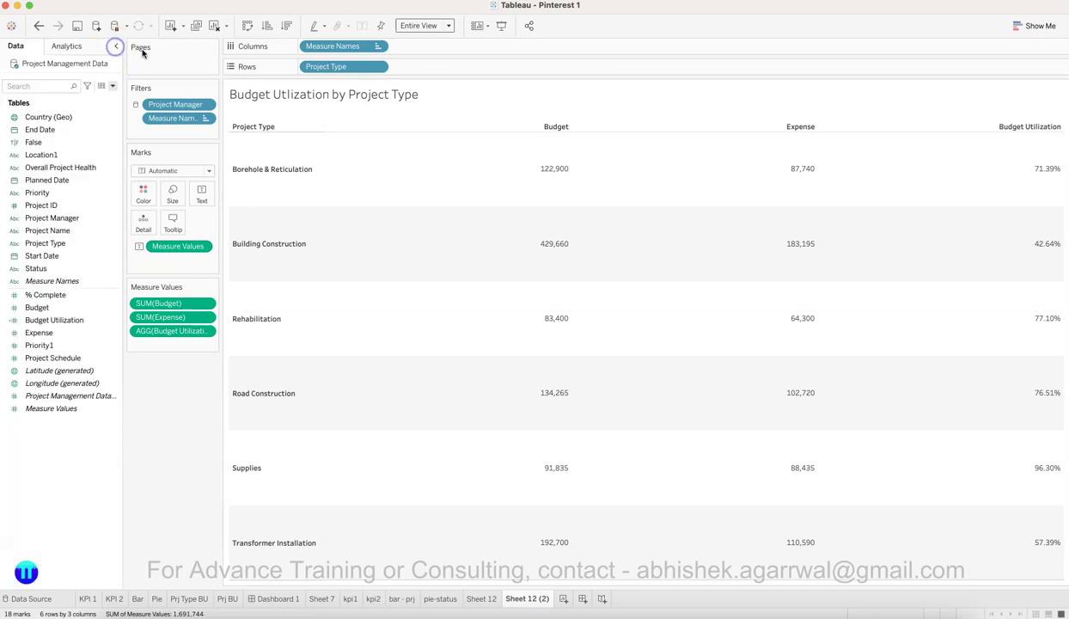
left_click(69, 232)
left_click_drag(71, 234, 301, 67)
left_click_drag(434, 67, 162, 476)
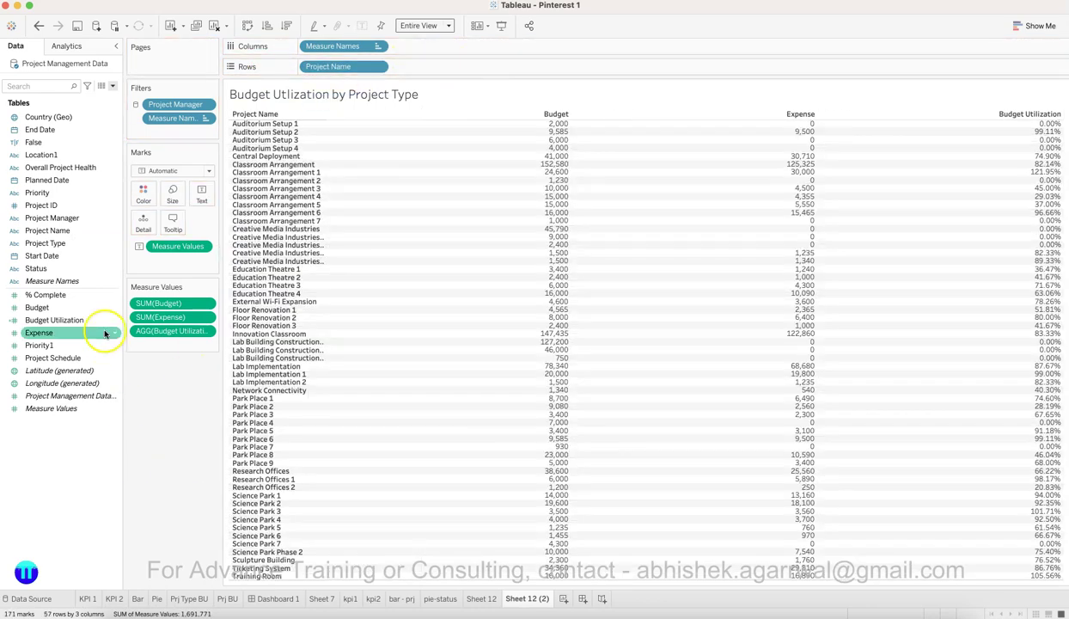
left_click_drag(71, 217, 425, 75)
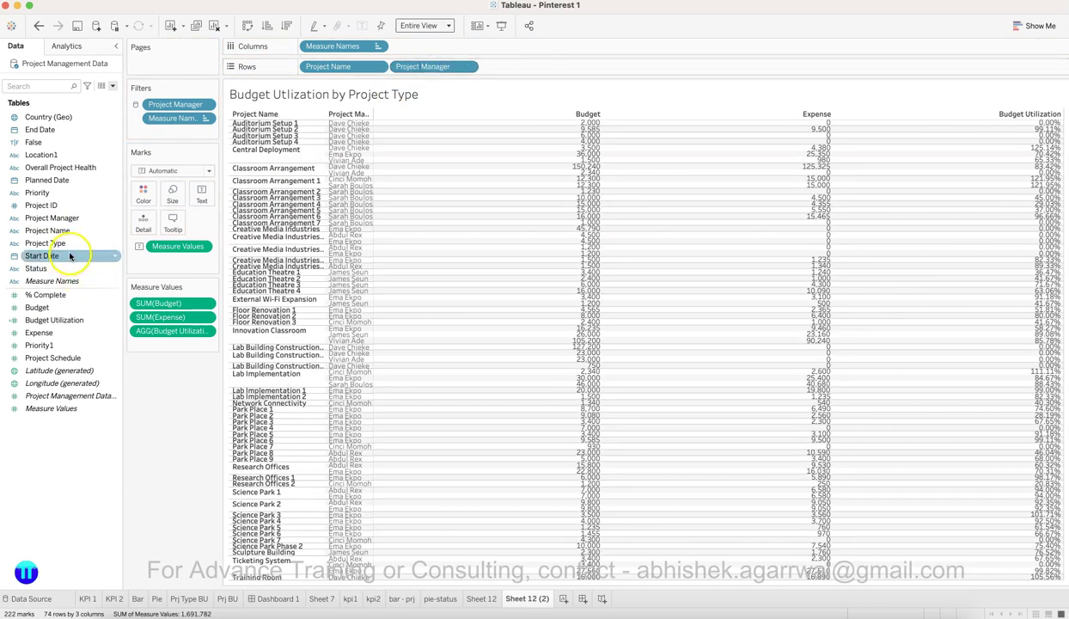
left_click_drag(71, 268, 502, 63)
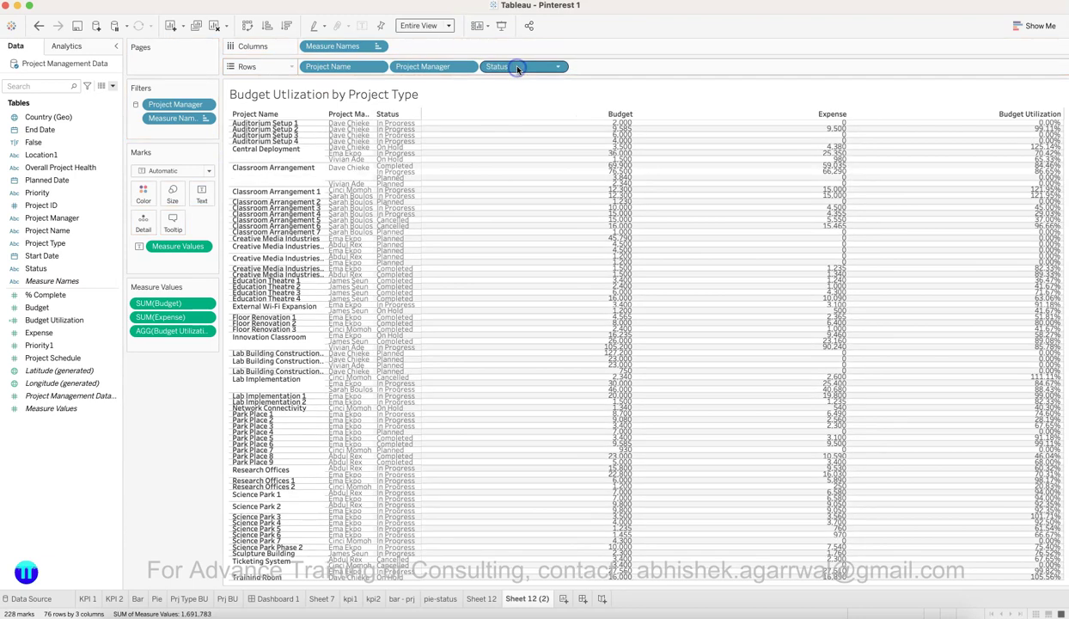
Step: Set the view's fit to Standard and retitle the duplicated sheet "Budget Utlization by Project"
left_click(421, 26)
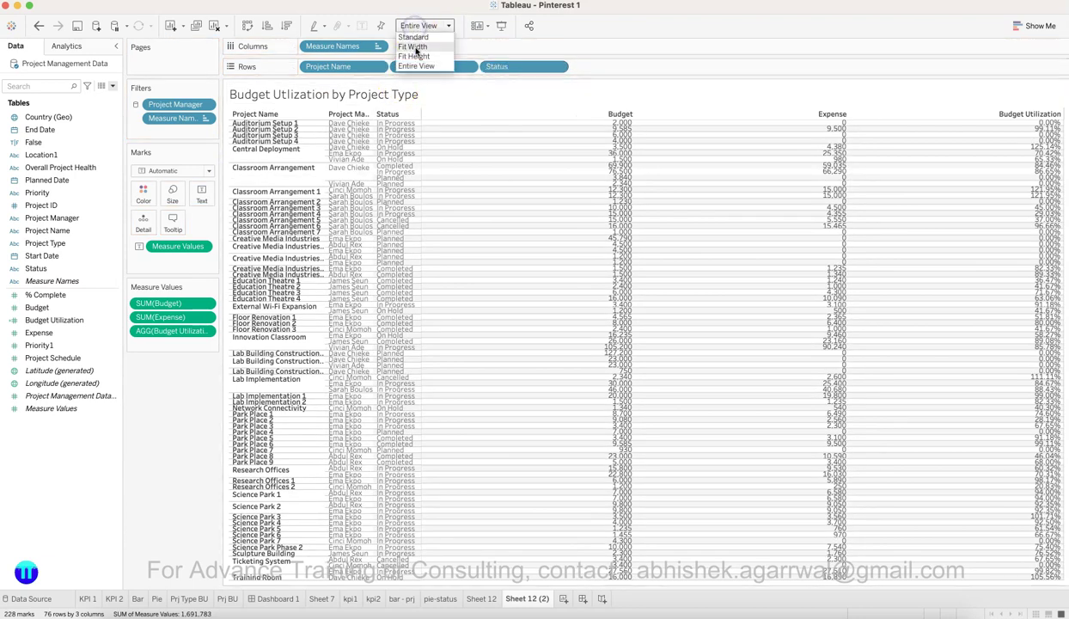
left_click(417, 39)
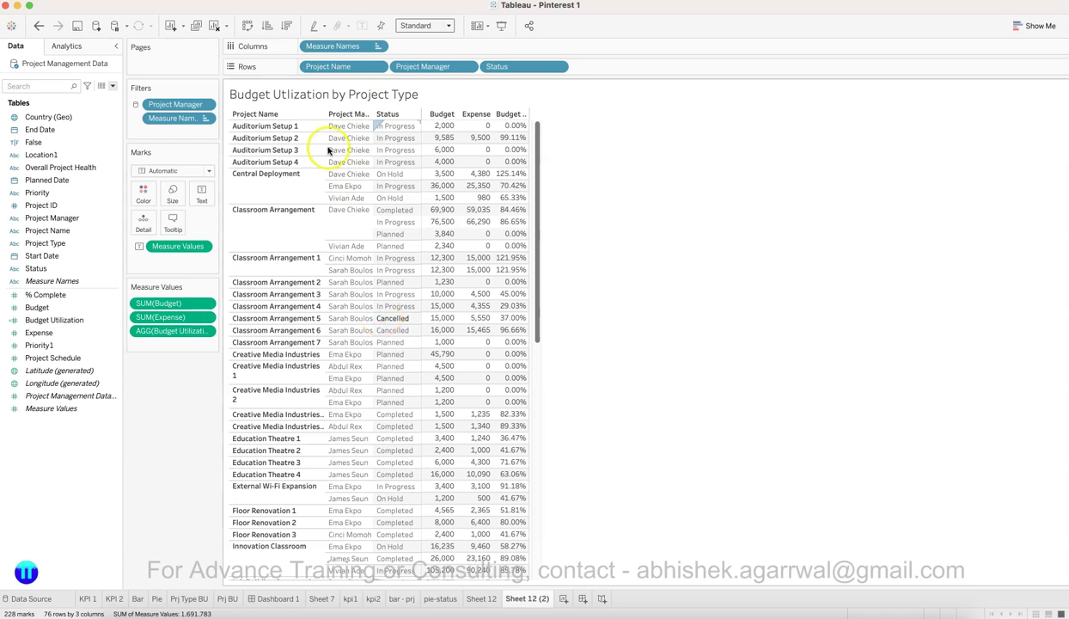
double_click(322, 95)
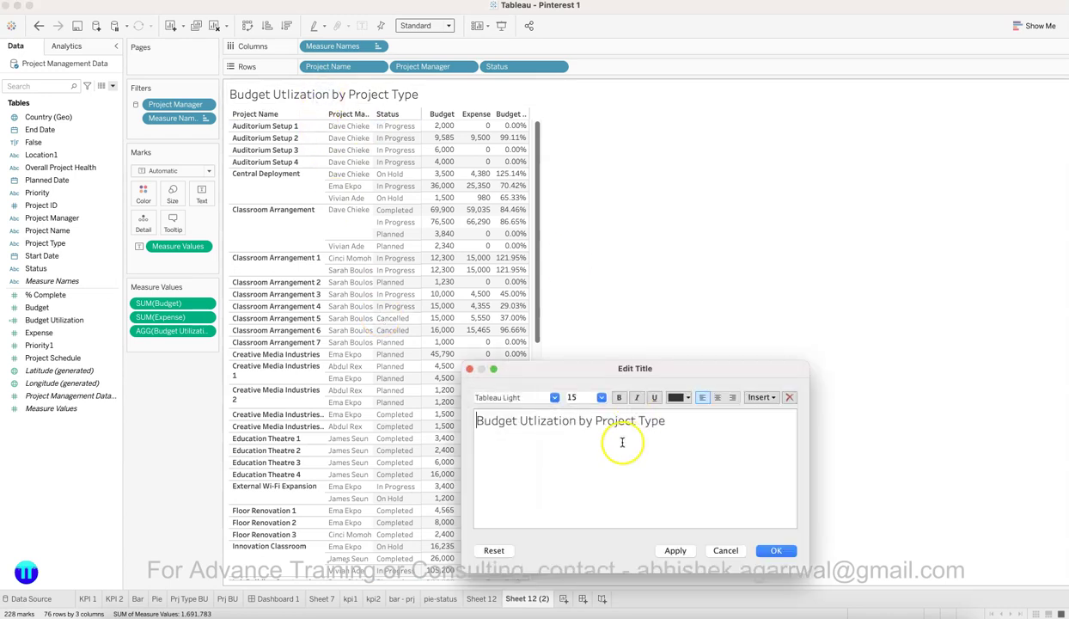
left_click_drag(639, 422, 739, 422)
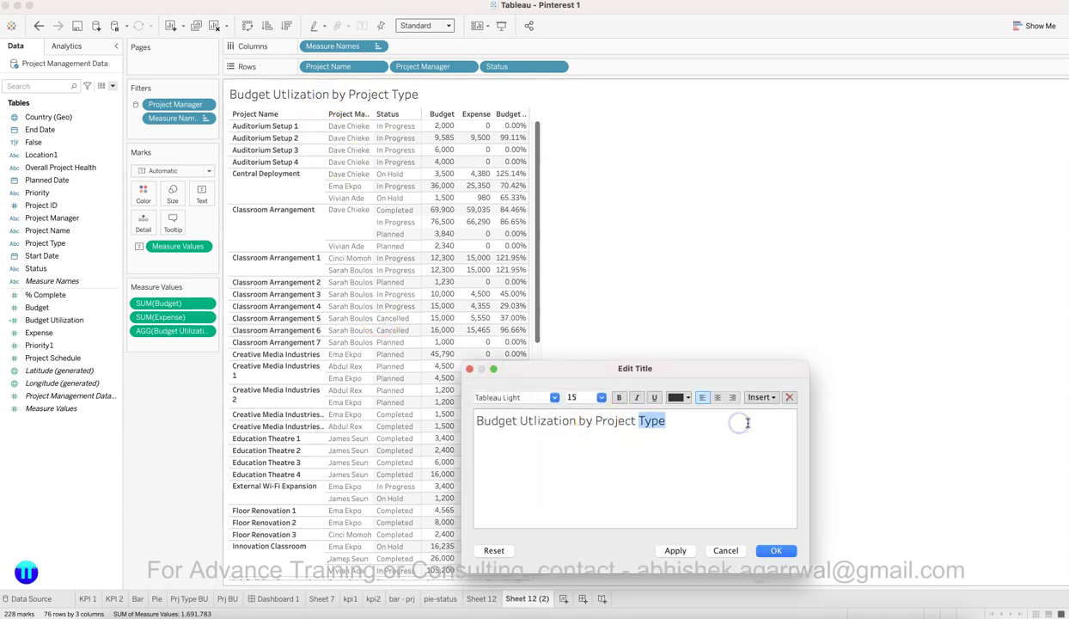
left_click(776, 551)
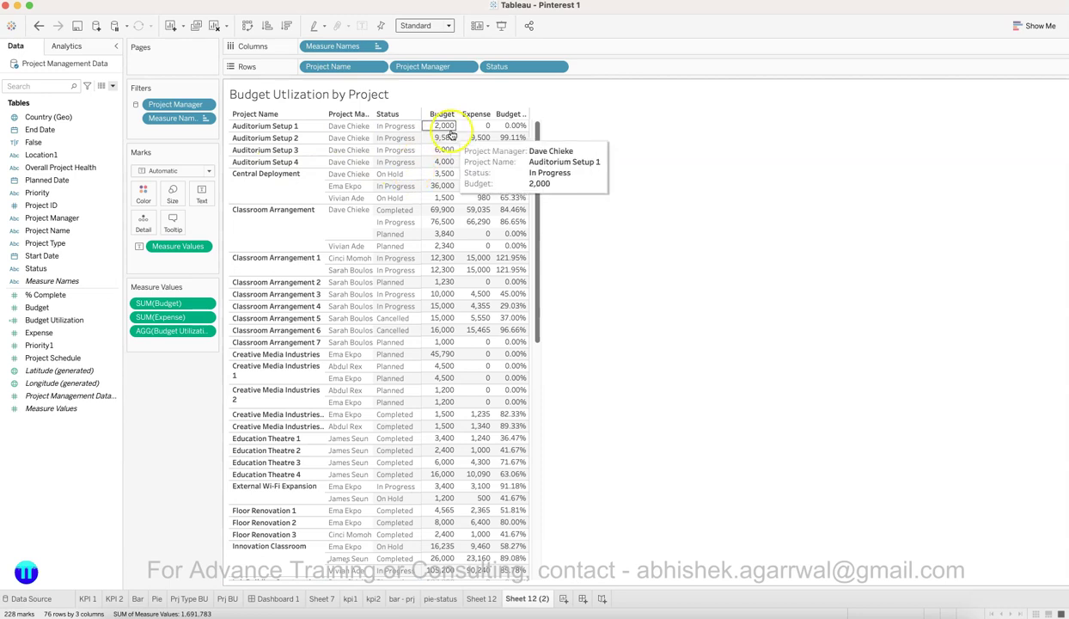
Step: Widen the measure columns so the Budget Utilization header fits in full
left_click_drag(526, 113, 542, 112)
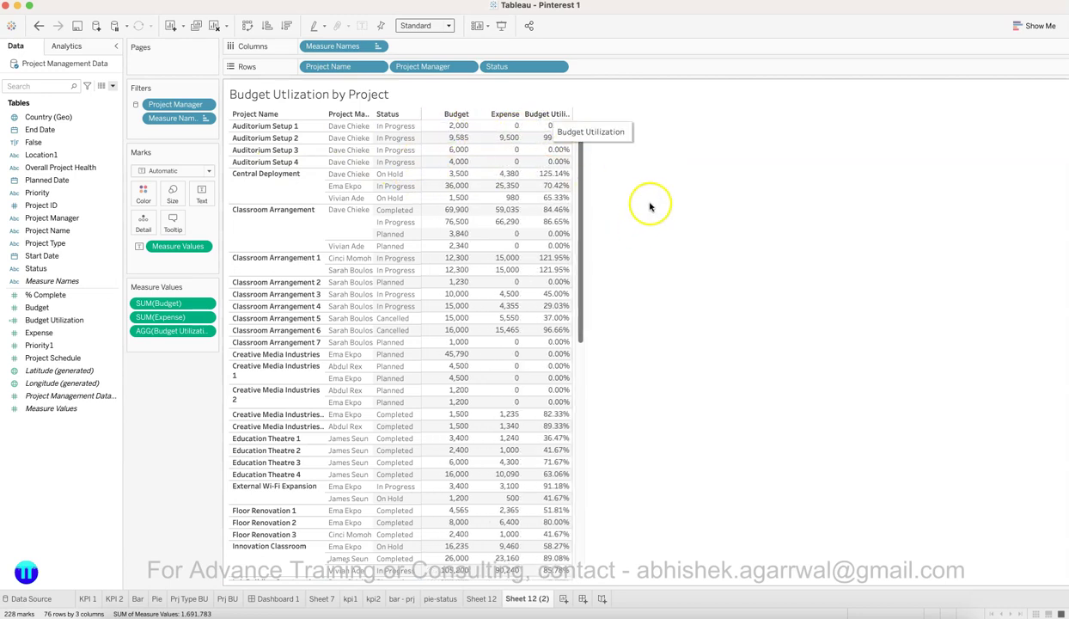
right_click(571, 114)
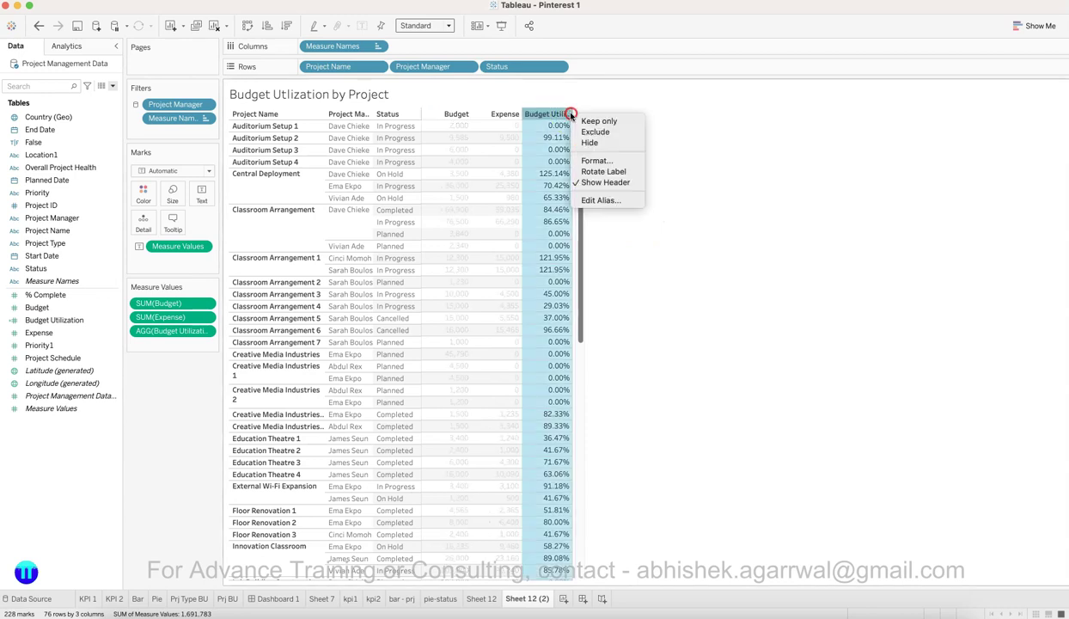
left_click(630, 90)
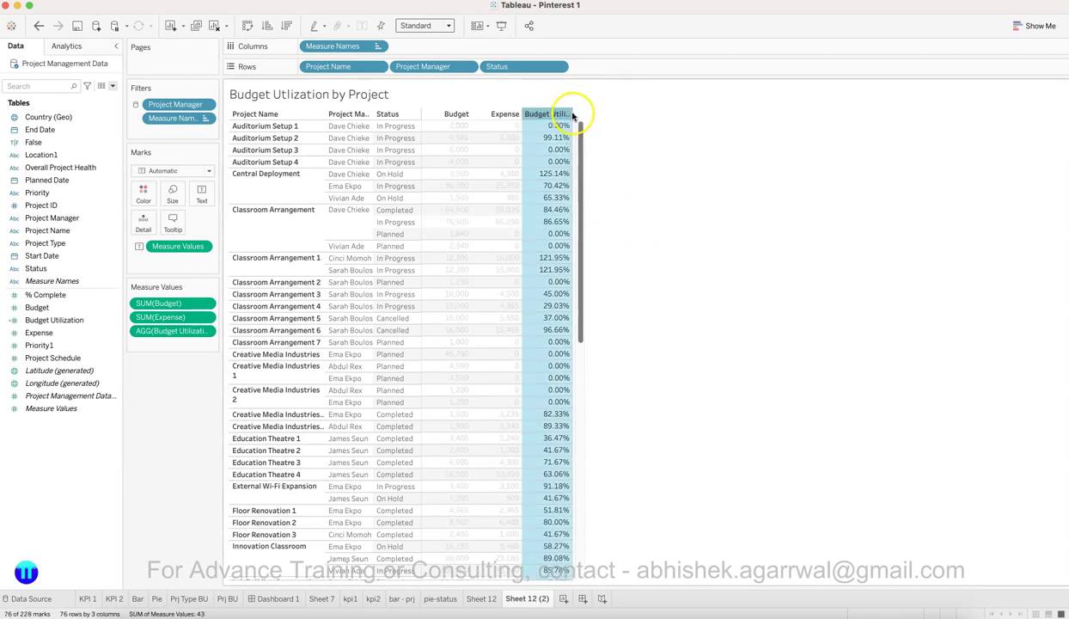
left_click_drag(570, 113, 615, 112)
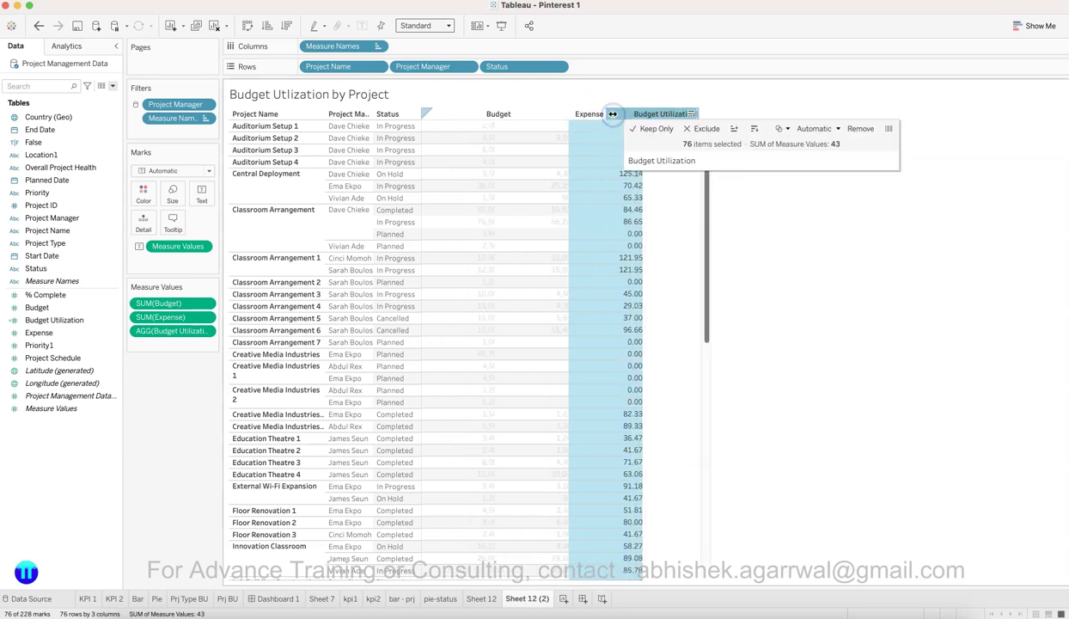
left_click(819, 297)
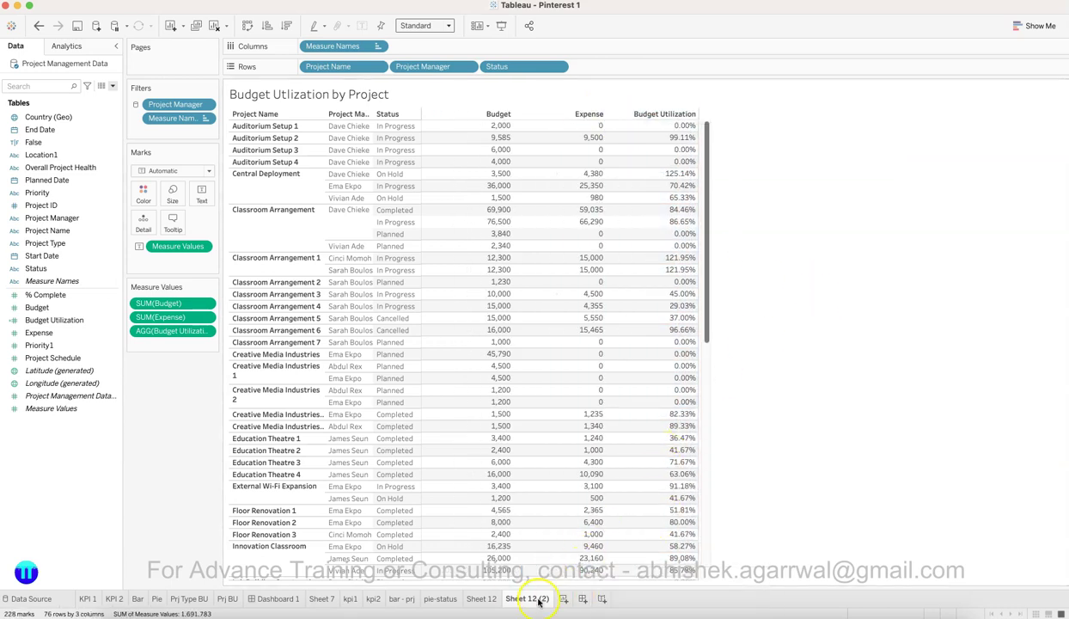
Step: Switch to PowerPoint and draw a full-width rectangle on the blank slide, about 7.14 cm high and 33.86 cm wide
left_click(277, 598)
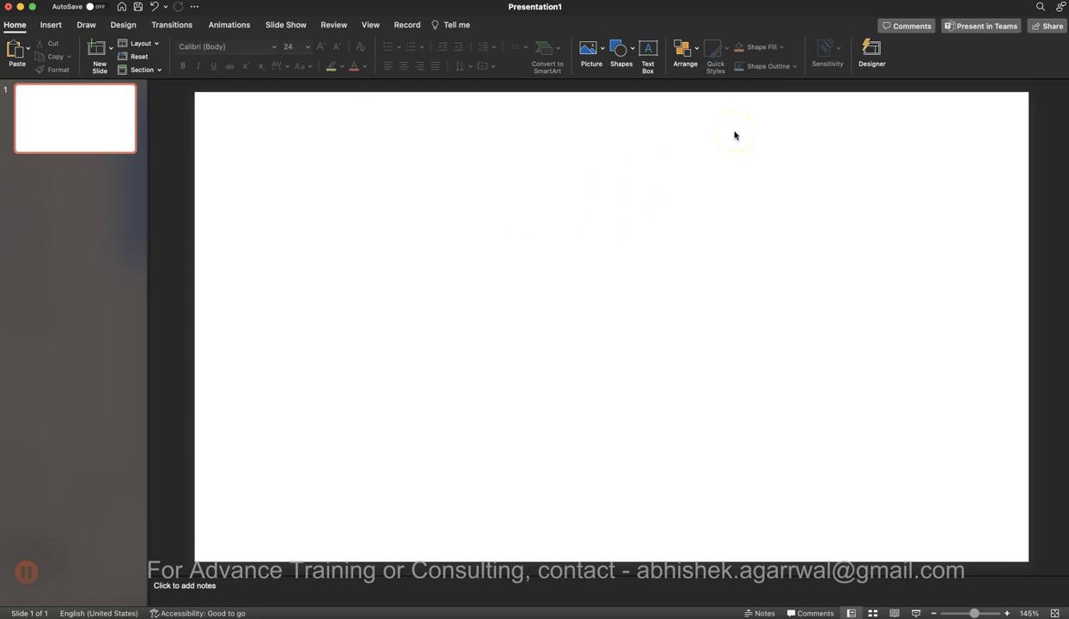
left_click(630, 53)
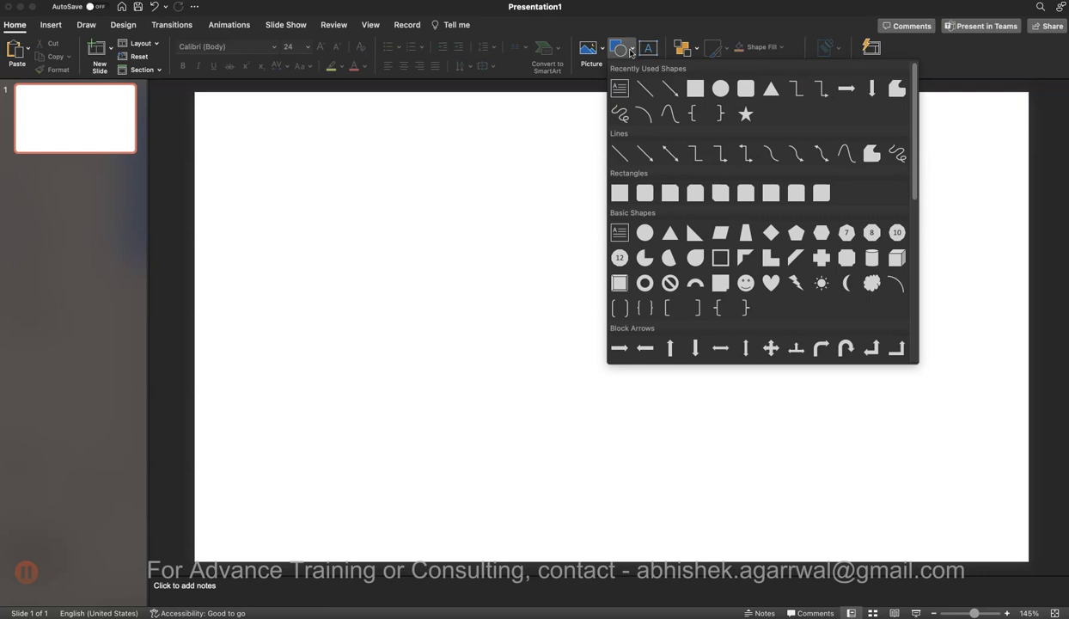
left_click(680, 90)
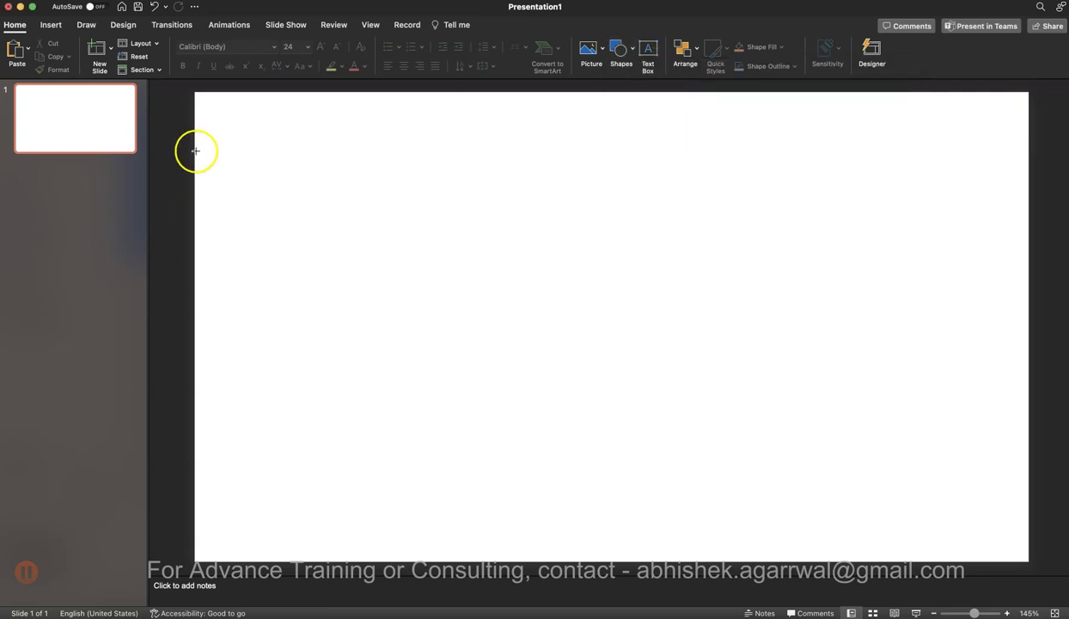
left_click_drag(196, 151, 1027, 325)
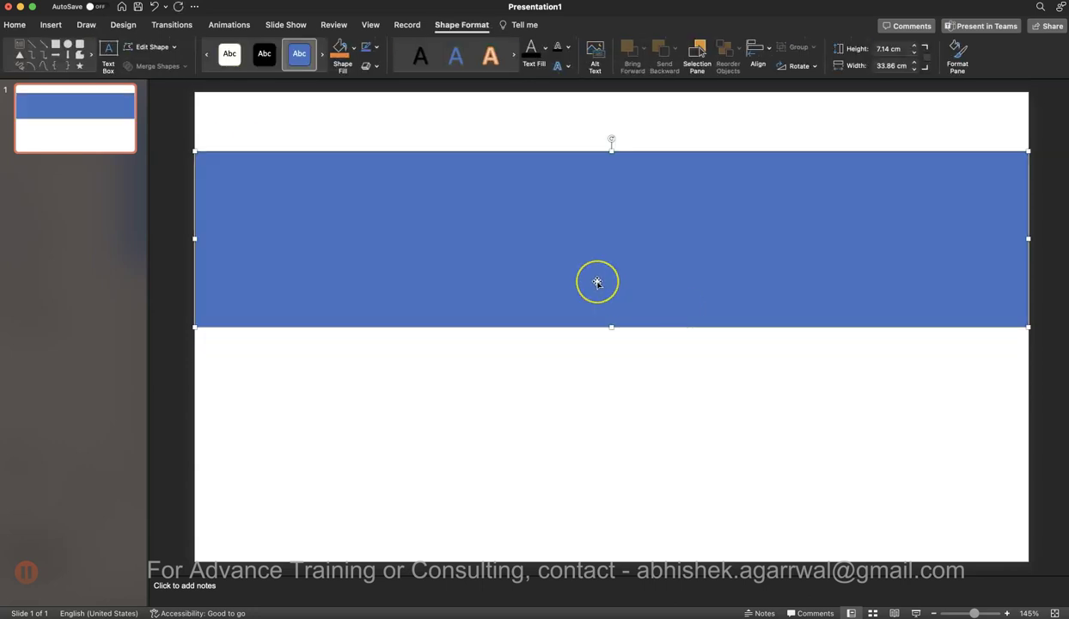
Step: Nudge the rectangle slightly upward and extend its lower edge to a height of about 7.33 cm
key("Up")
key("Up")
key("Up")
key("Up")
key("Up")
key("Up")
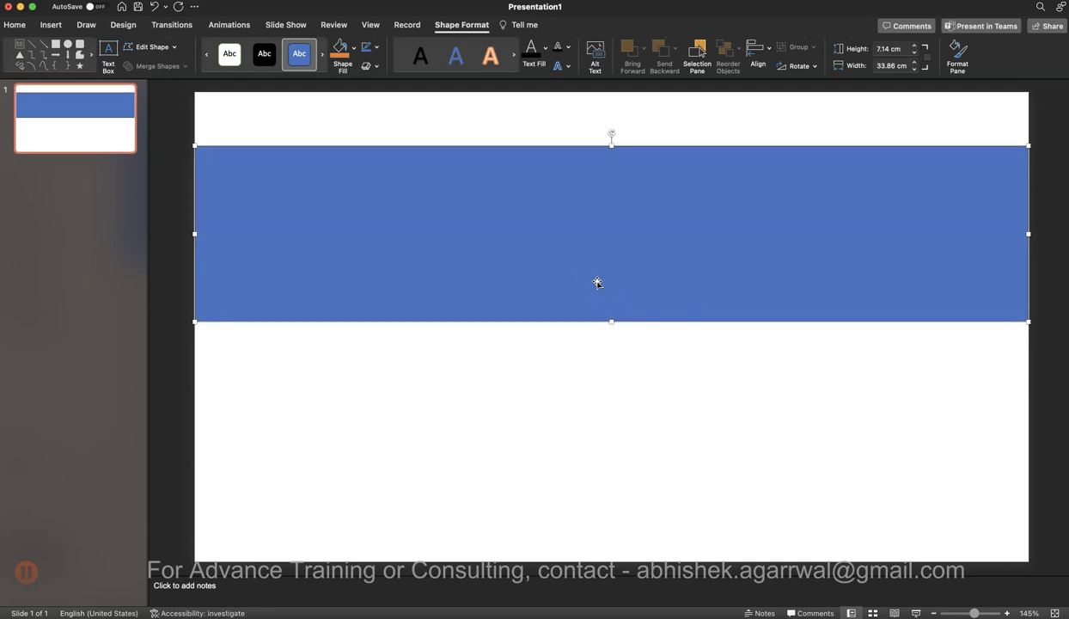
left_click_drag(611, 320, 612, 327)
left_click_drag(606, 260, 606, 260)
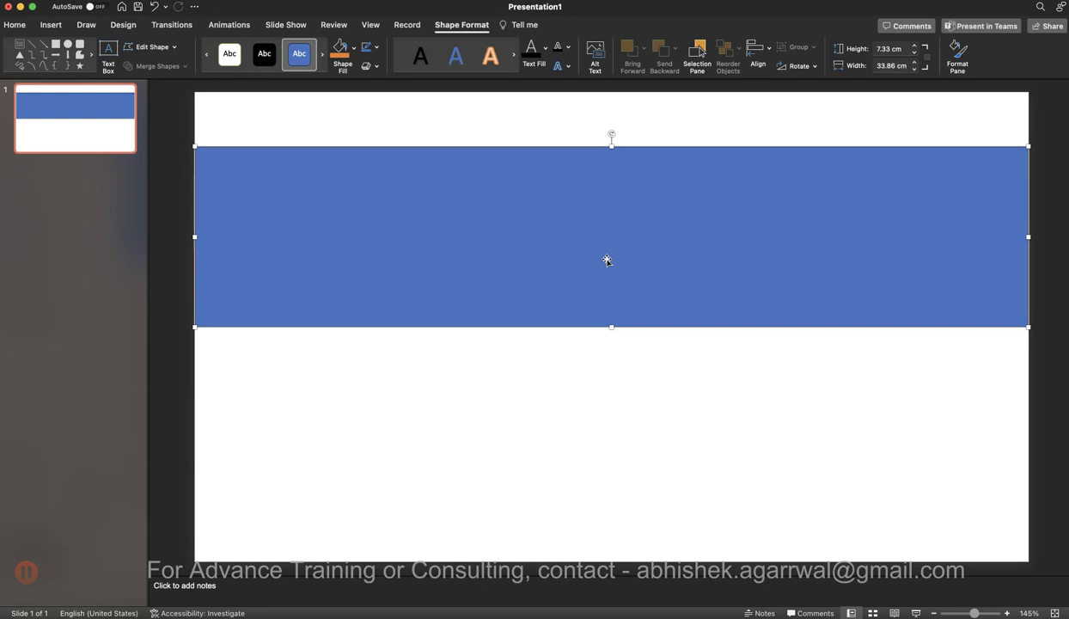
Step: Give the rectangle a linear blue preset gradient fill at 180°, running from light on the left to dark on the right
right_click(607, 260)
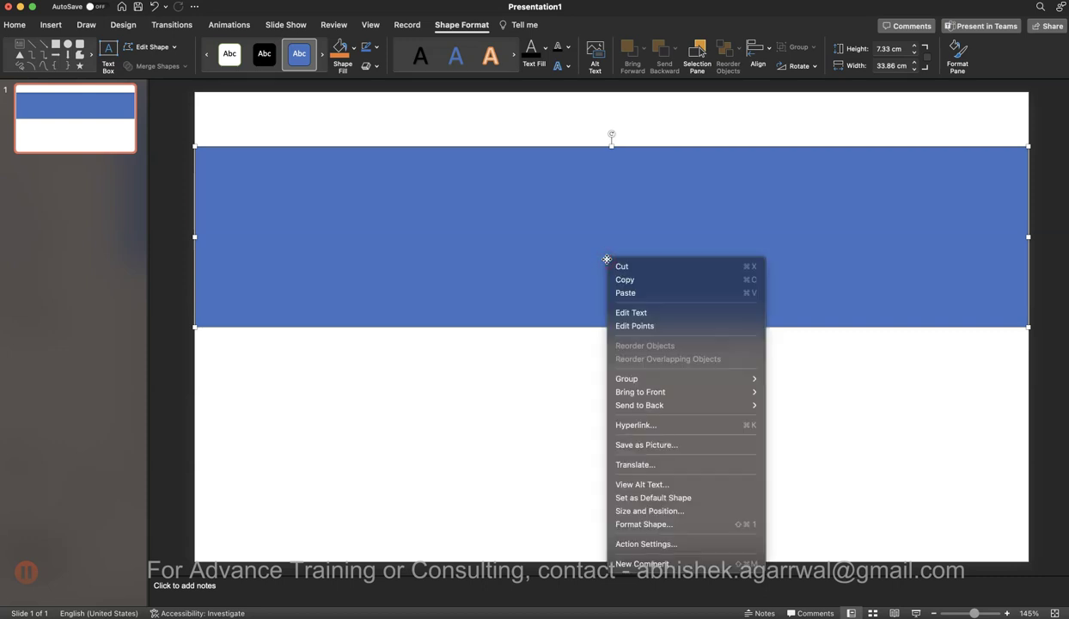
left_click(960, 55)
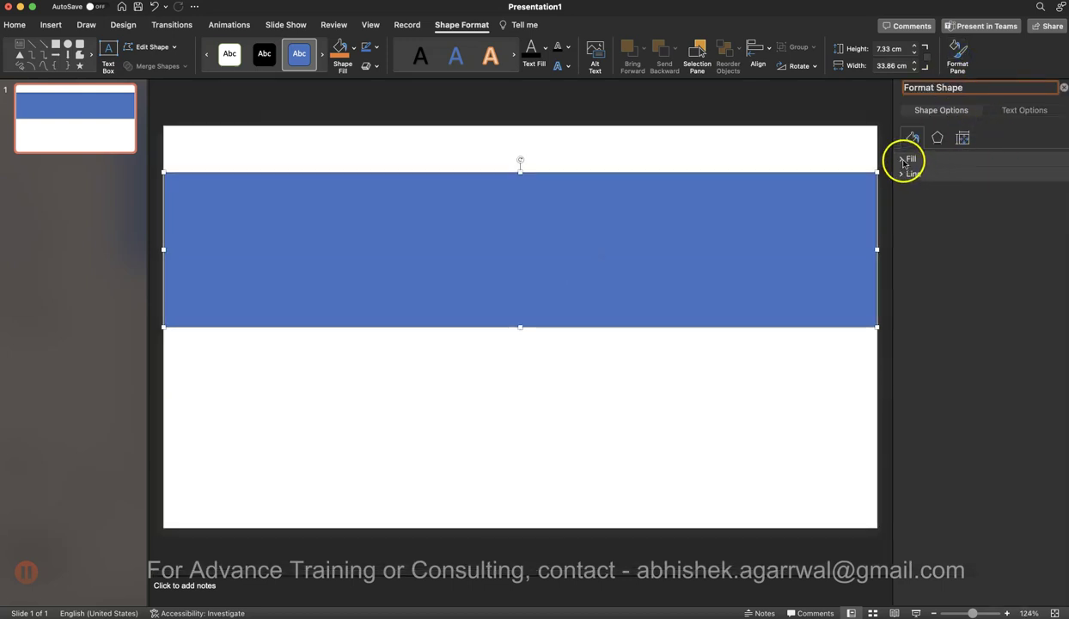
left_click(904, 160)
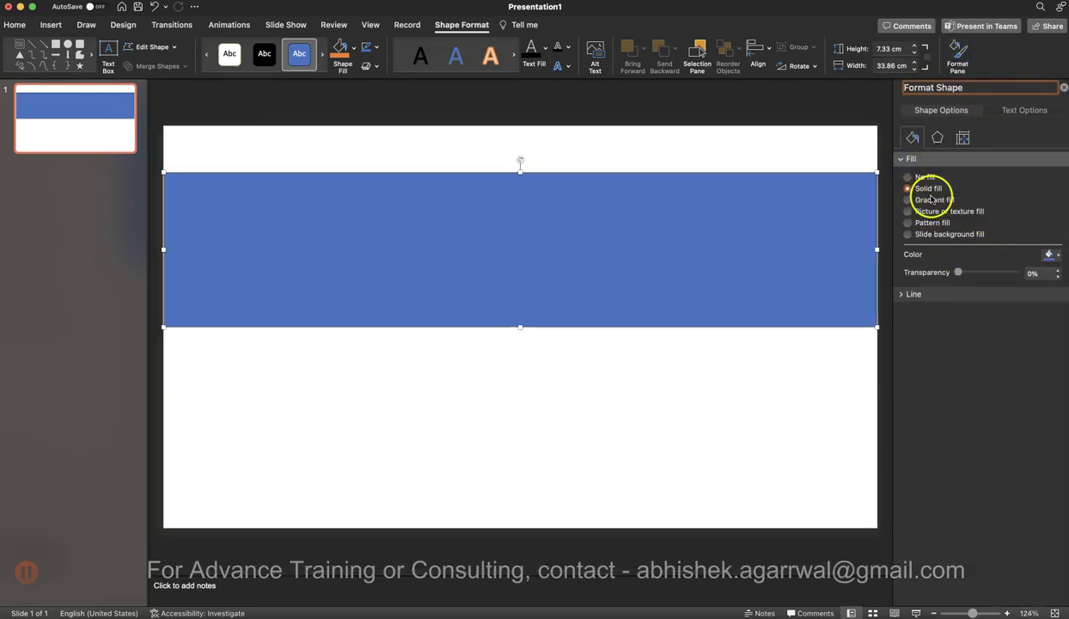
left_click(931, 198)
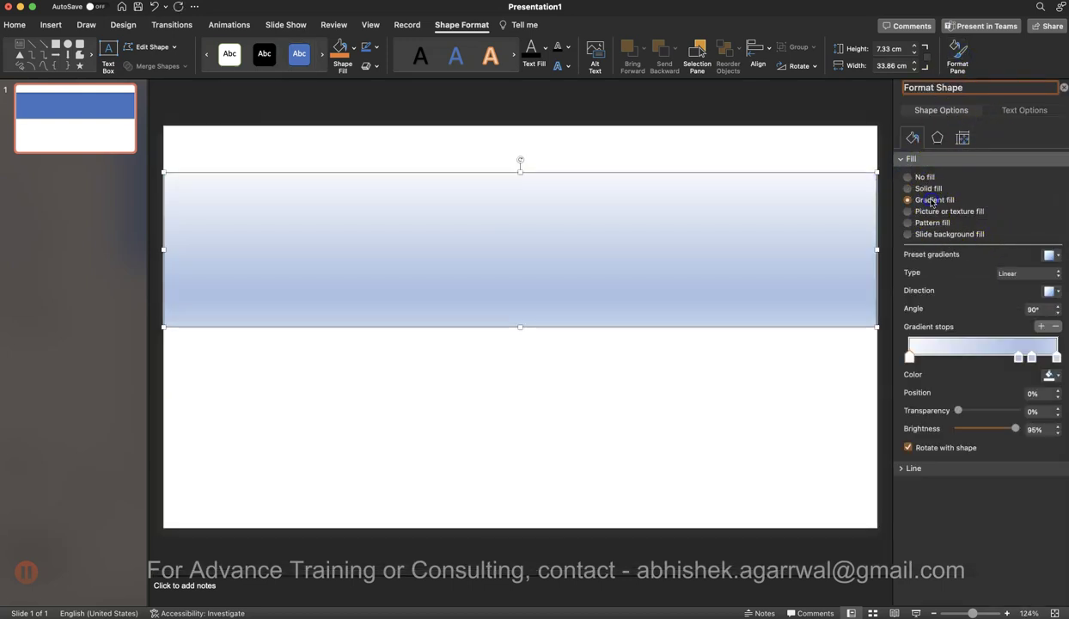
left_click(1048, 256)
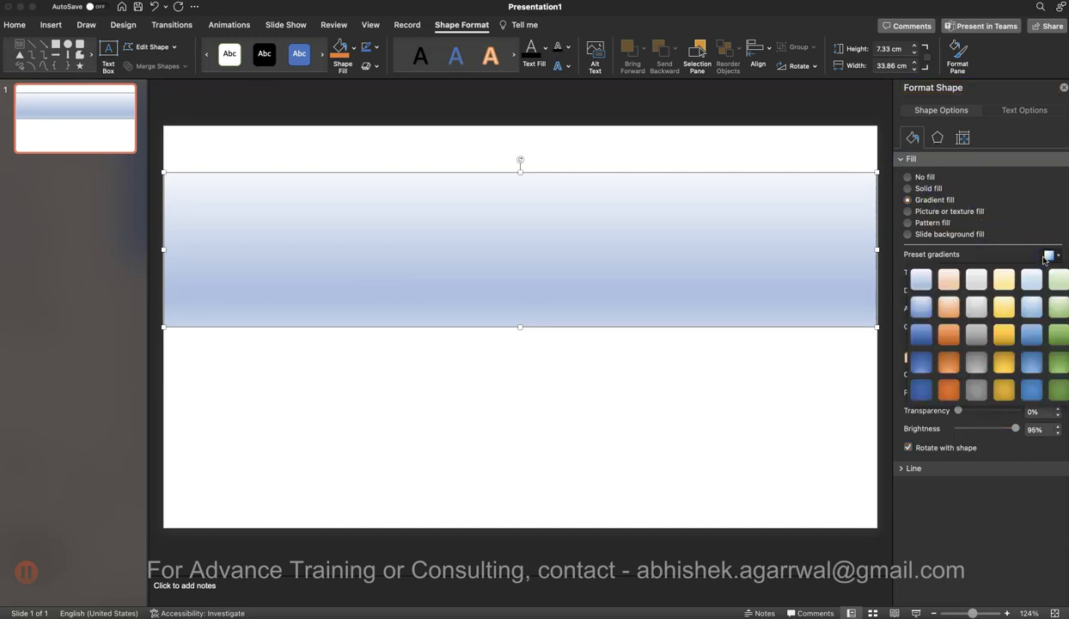
left_click(921, 334)
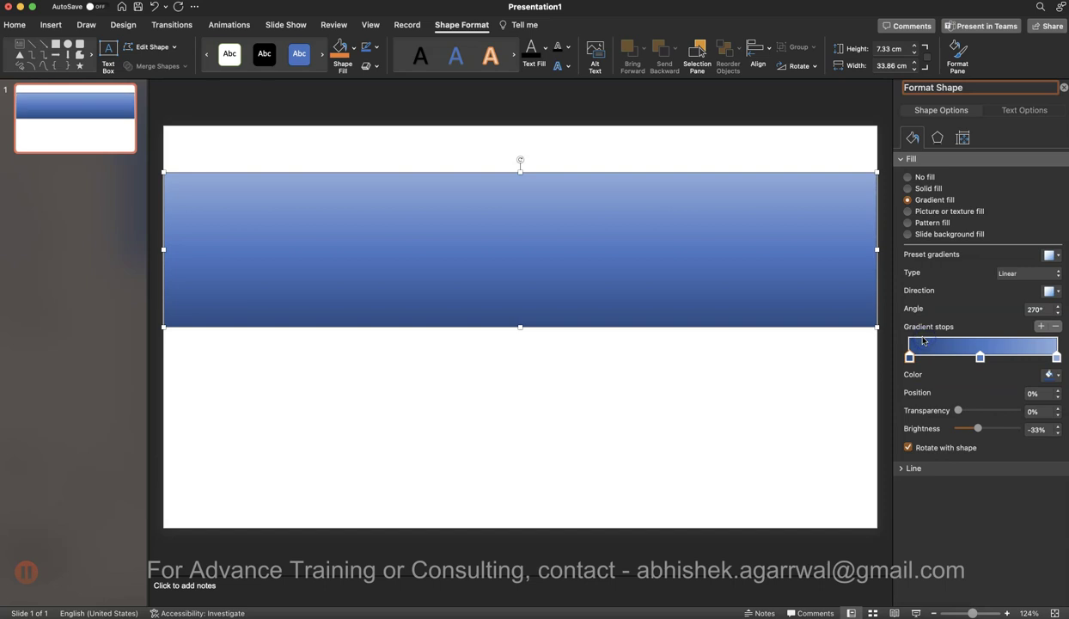
left_click(1048, 293)
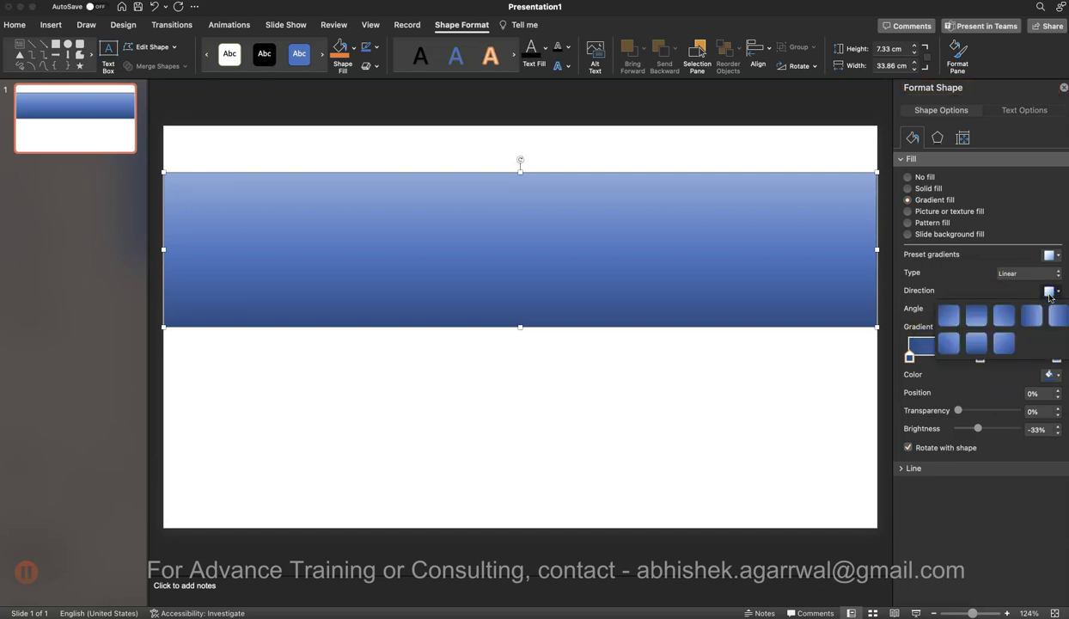
left_click(1056, 318)
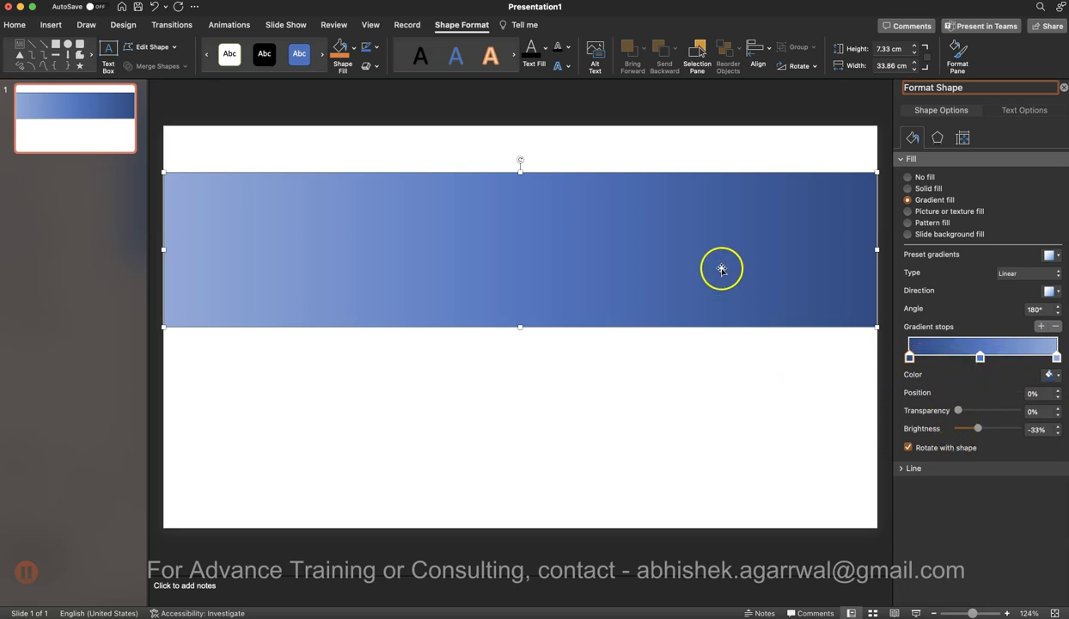
Step: Format the slide background with a solid light grey theme colour
left_click(659, 383)
left_click(658, 395)
left_click(698, 455)
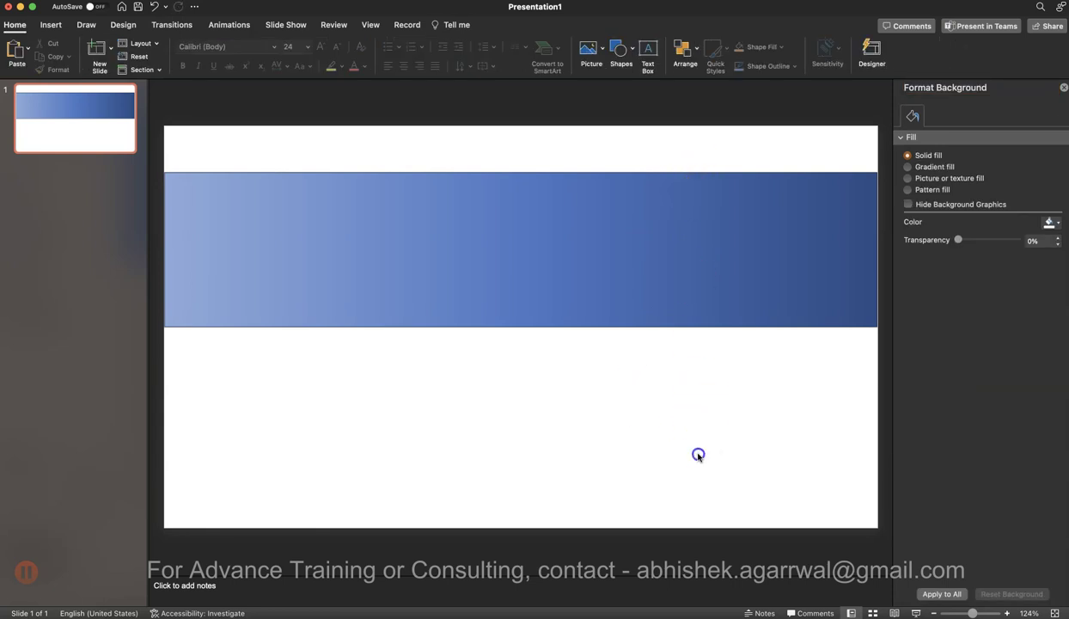
left_click(1051, 222)
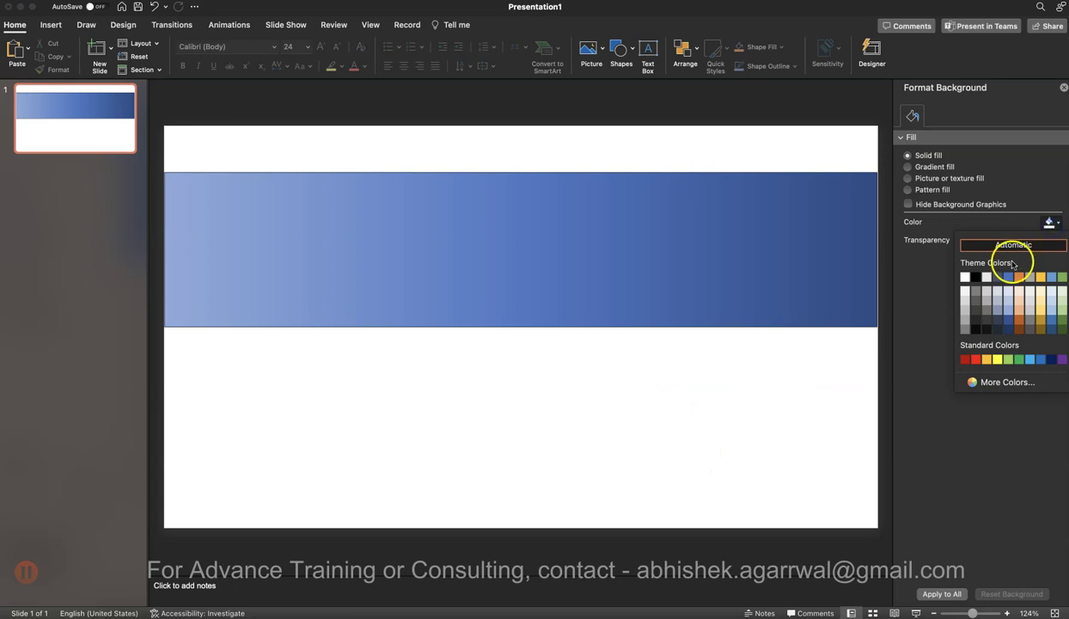
left_click(965, 291)
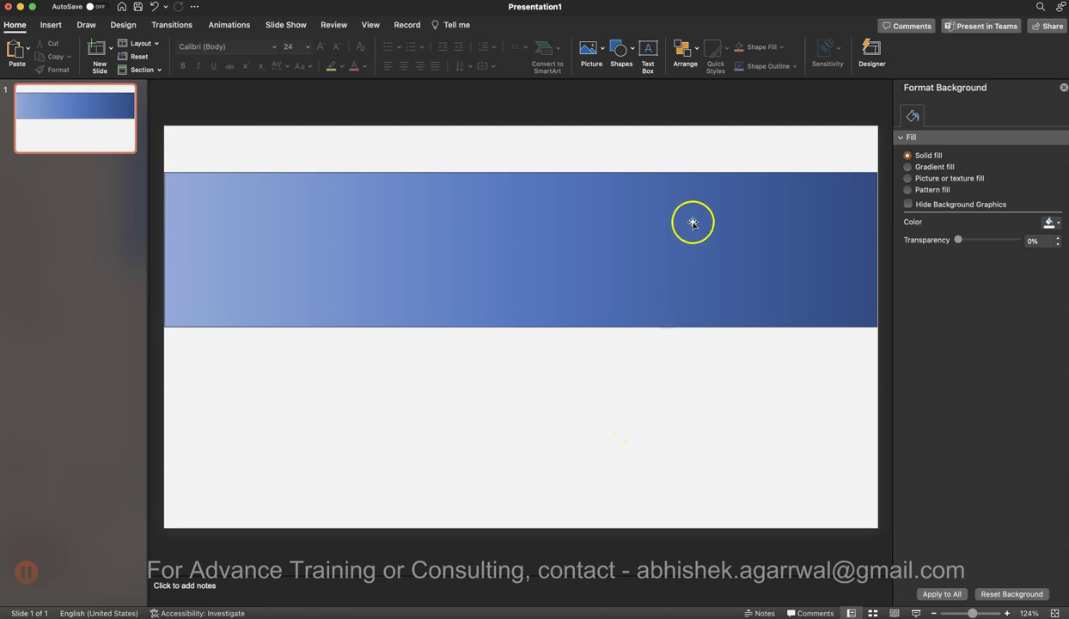
Step: Remove the outline from the gradient rectangle and close the formatting pane
left_click(625, 323)
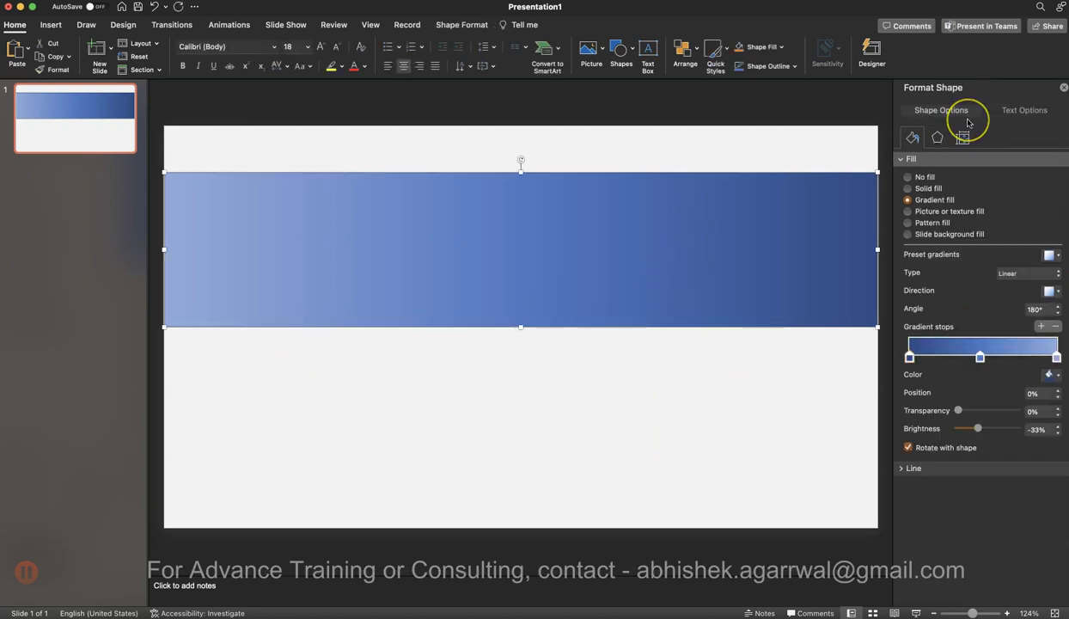
left_click(794, 66)
left_click(774, 86)
left_click(730, 392)
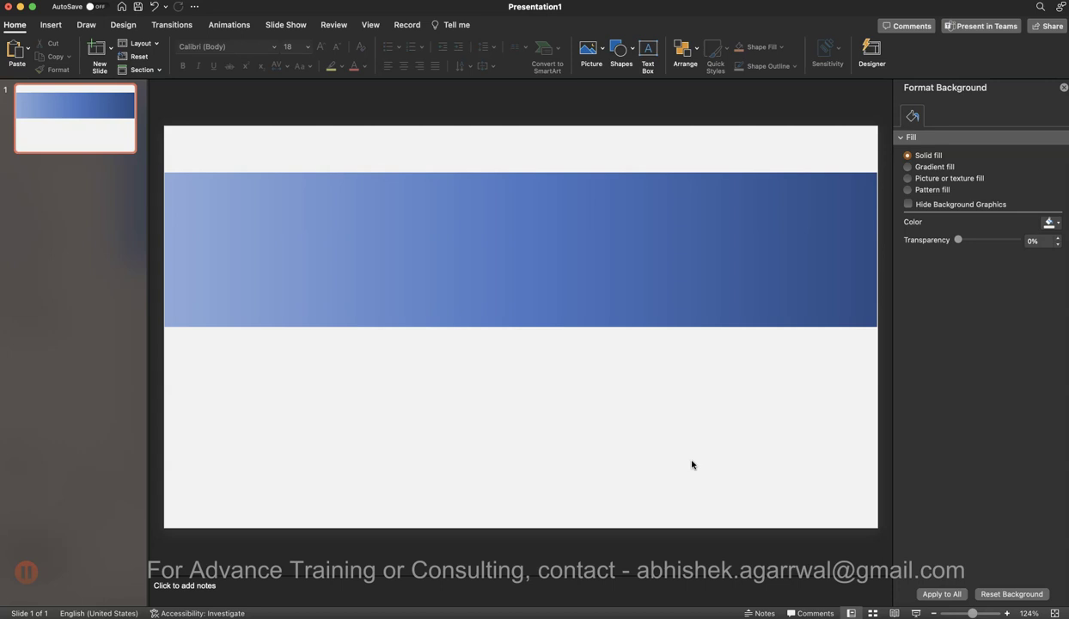
left_click(637, 445)
left_click(1063, 88)
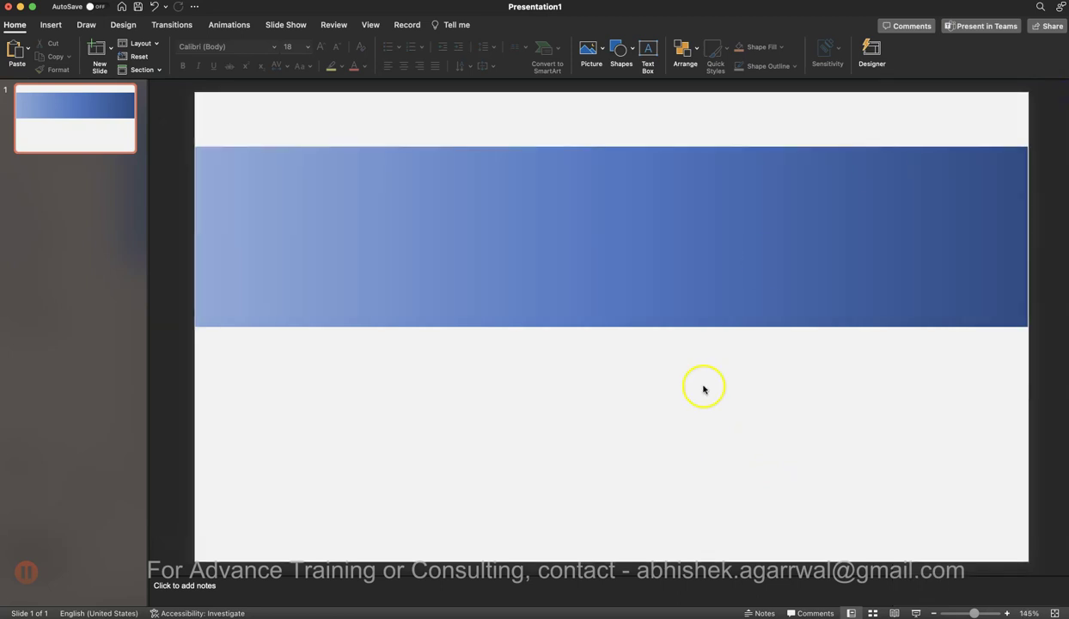
Step: Export only the current slide as a 720 by 405 PNG named bg1 to the Downloads folder
right_click(593, 476)
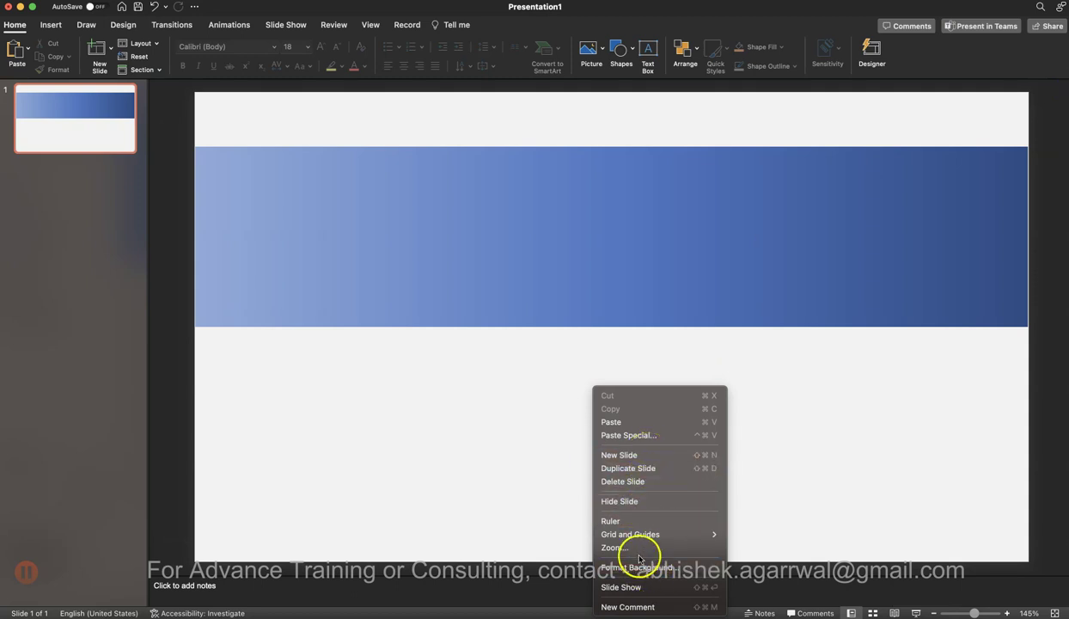
left_click(433, 453)
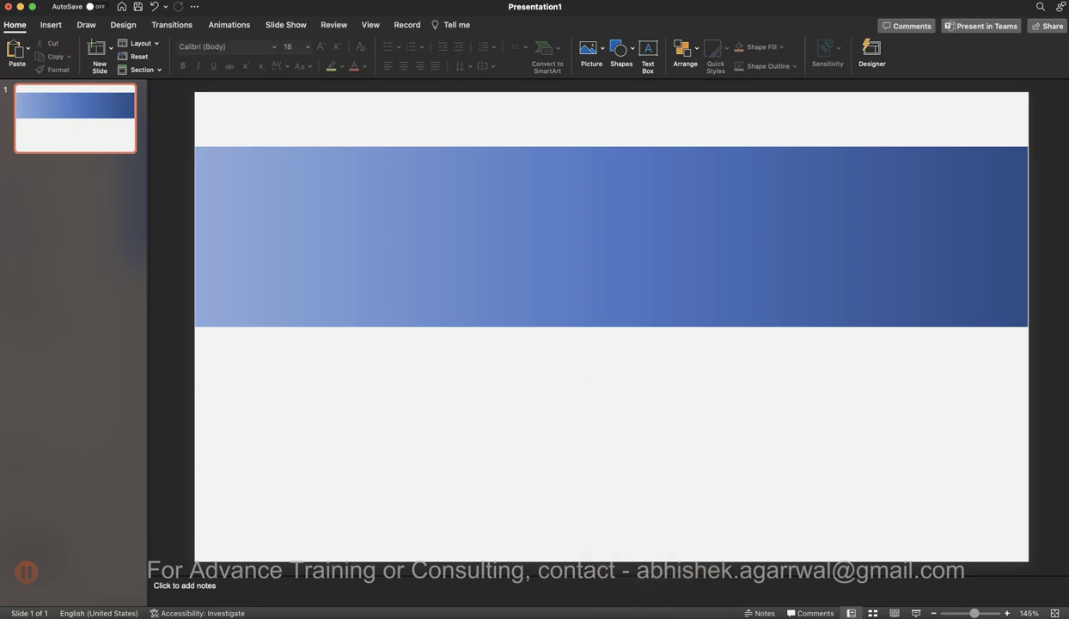
left_click(82, 2)
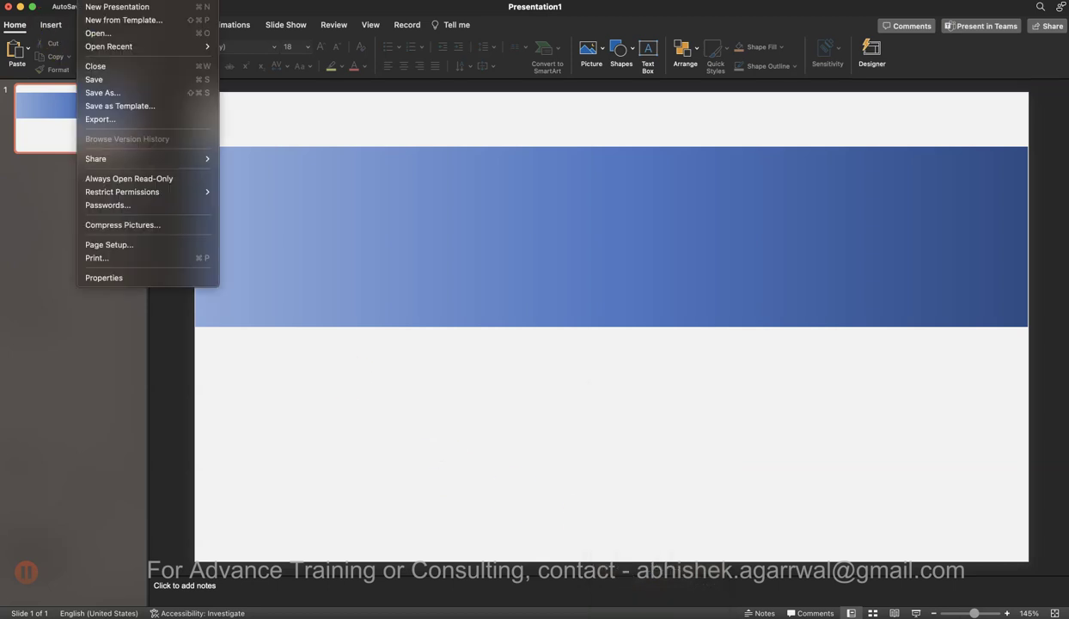
left_click(121, 119)
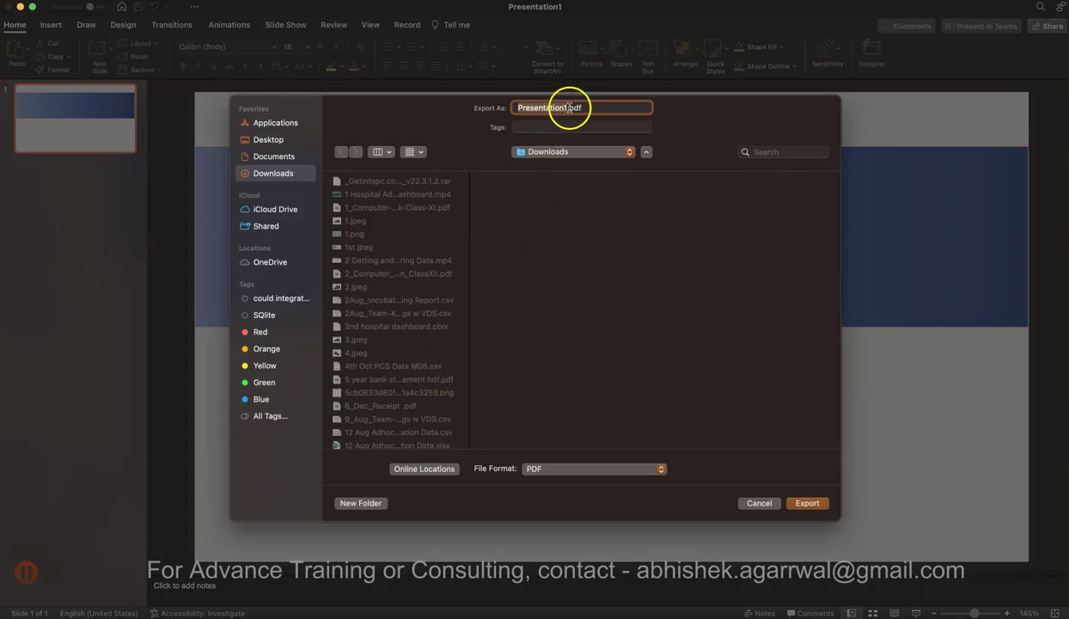
left_click(565, 468)
left_click(569, 536)
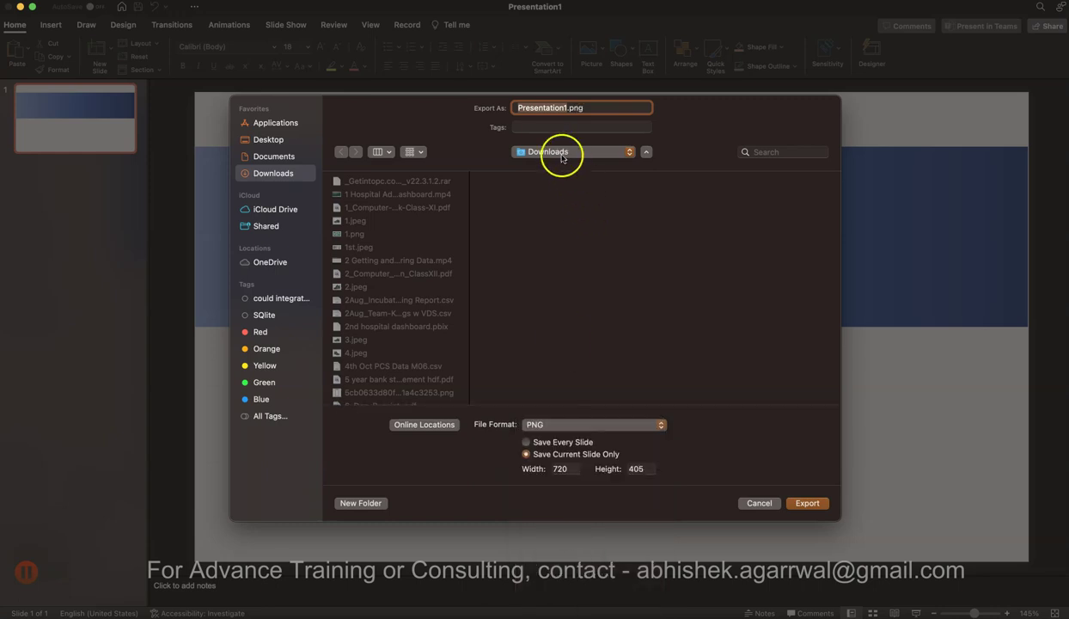
type("bg")
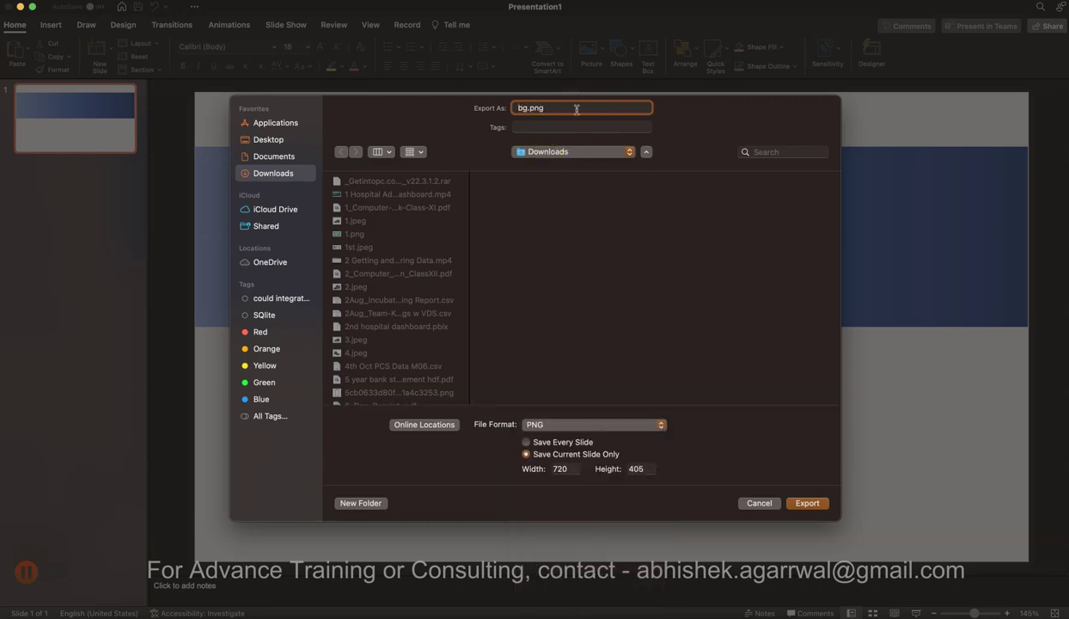
left_click(816, 506)
left_click(600, 378)
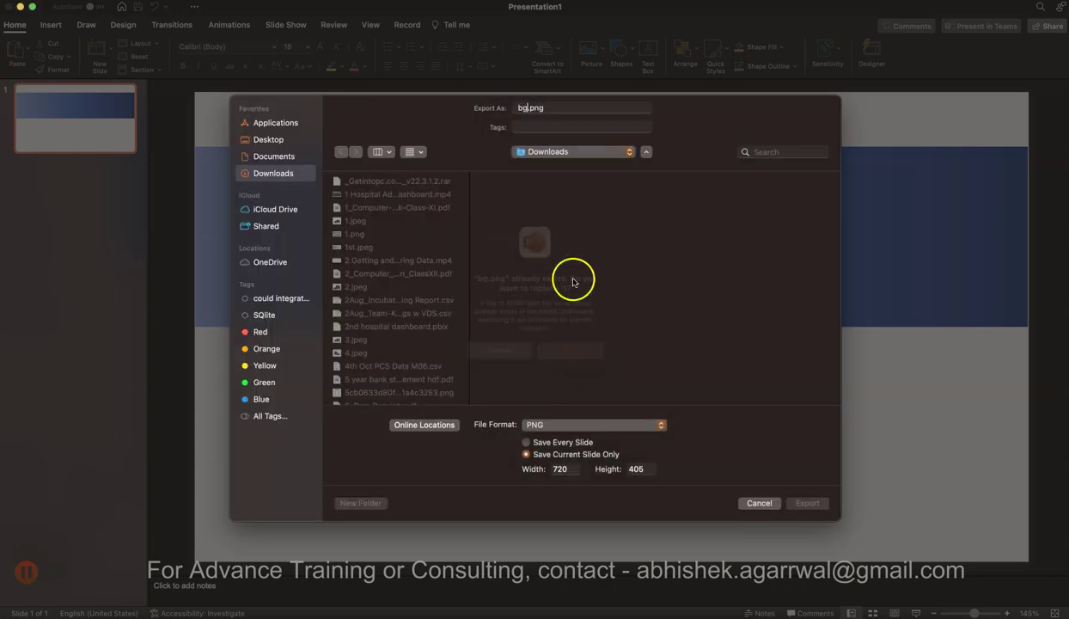
type("bg1")
left_click(798, 510)
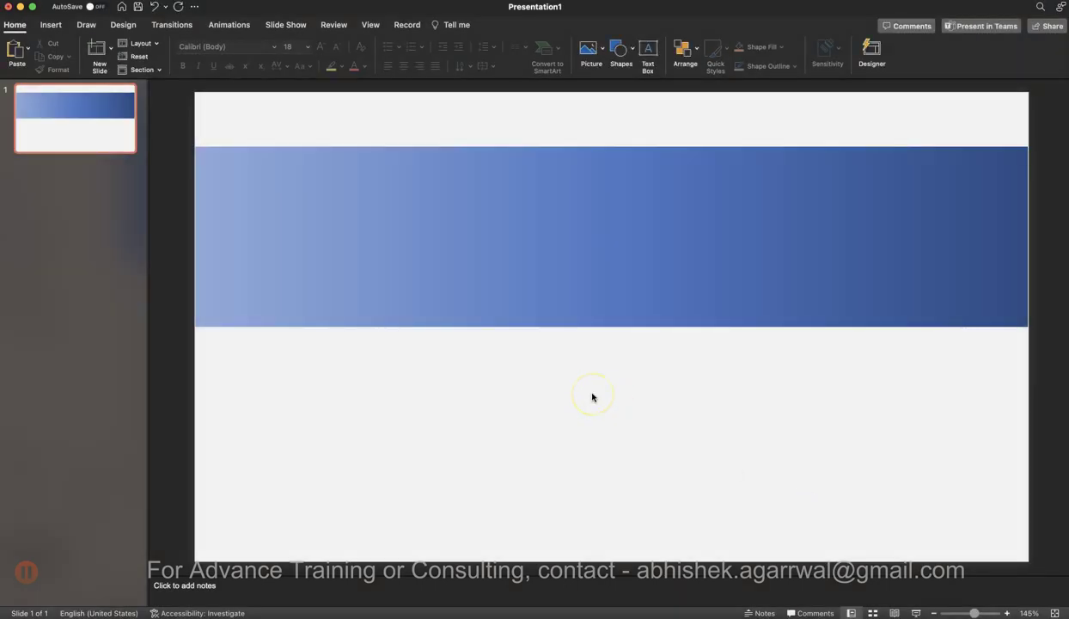
Step: Switch to Tableau, create a new dashboard and set its custom size to 1400 x 800
left_click(550, 611)
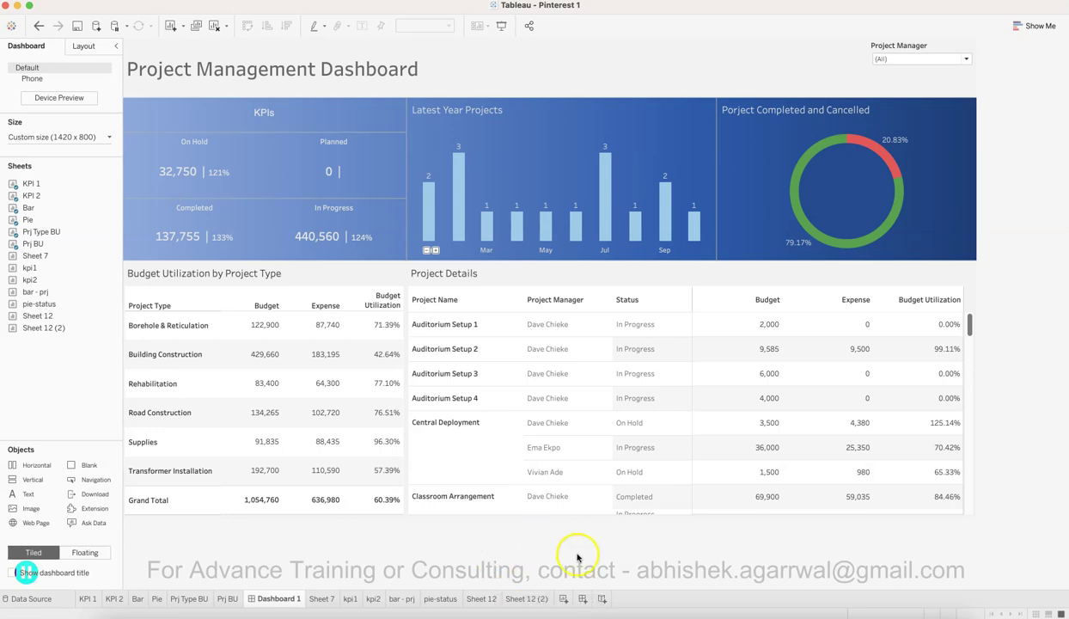
left_click(579, 598)
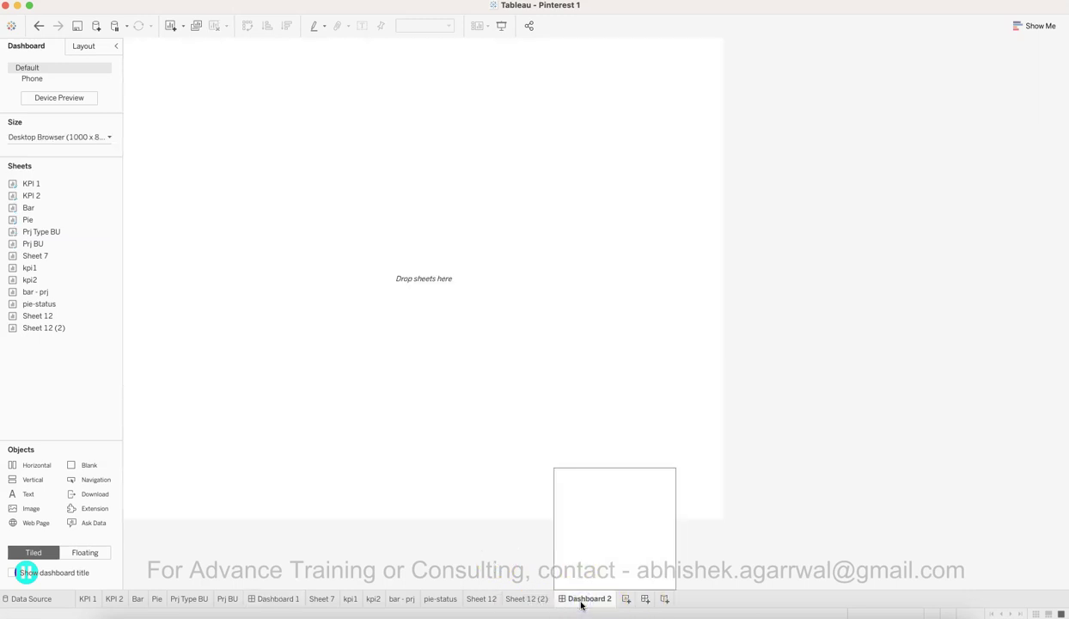
left_click(108, 137)
left_click(109, 137)
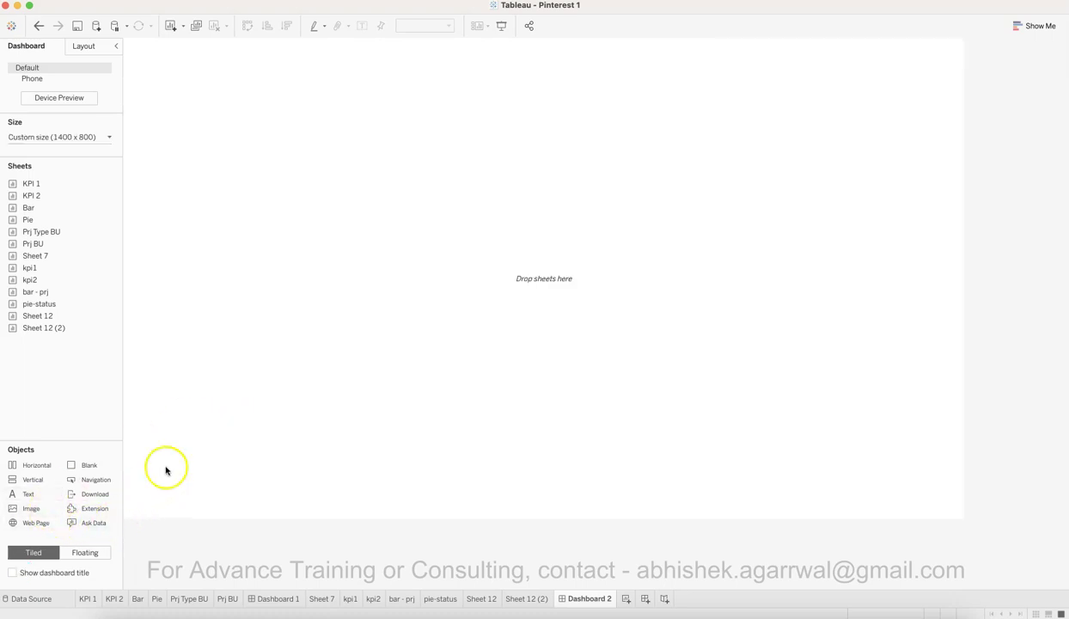
Step: Add a tiled image object to the empty dashboard and load bg1.png from Downloads into it
left_click_drag(48, 501, 294, 261)
left_click(462, 299)
left_click(469, 312)
left_click(593, 259)
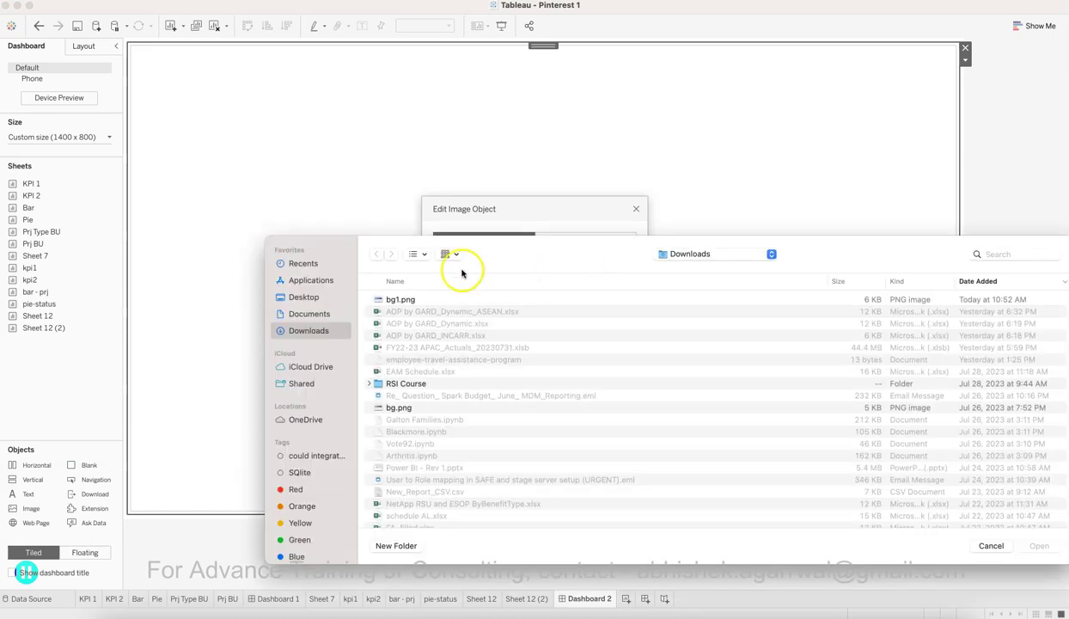
double_click(401, 299)
left_click(606, 421)
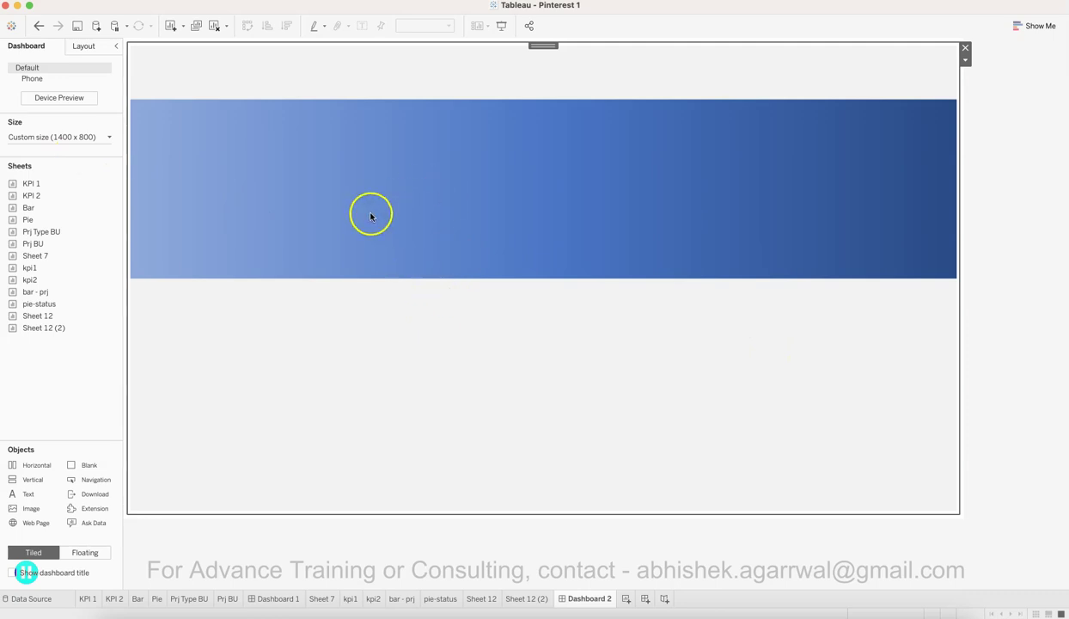
Step: Try placing the kpi1 sheet as a tiled object beside the background image and remove it from the dashboard
left_click(98, 554)
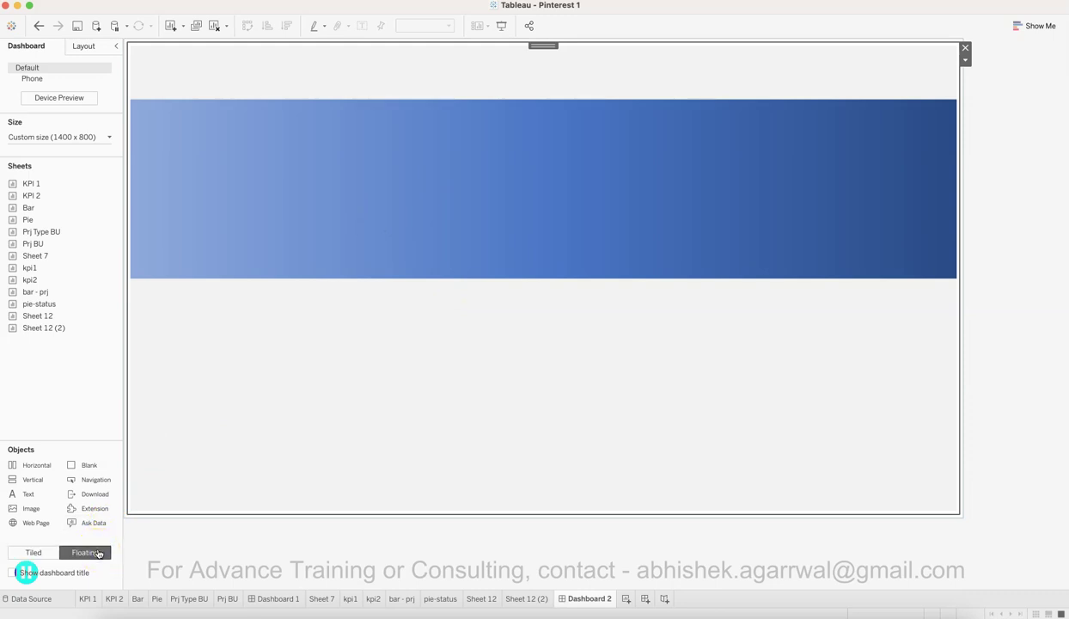
left_click(34, 552)
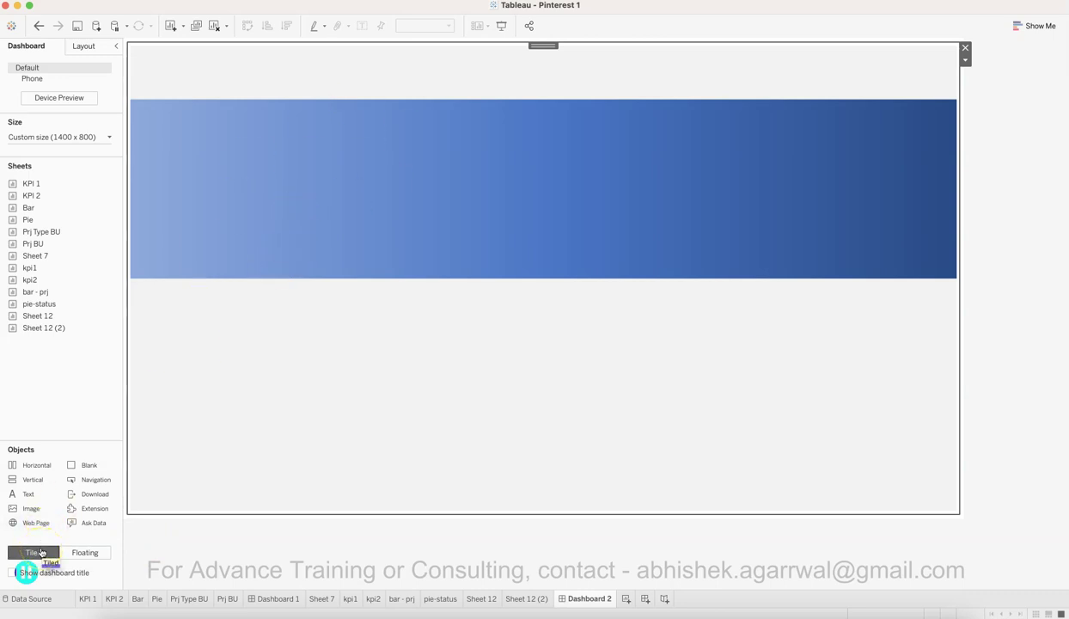
double_click(50, 292)
key("ctrl+z")
double_click(45, 268)
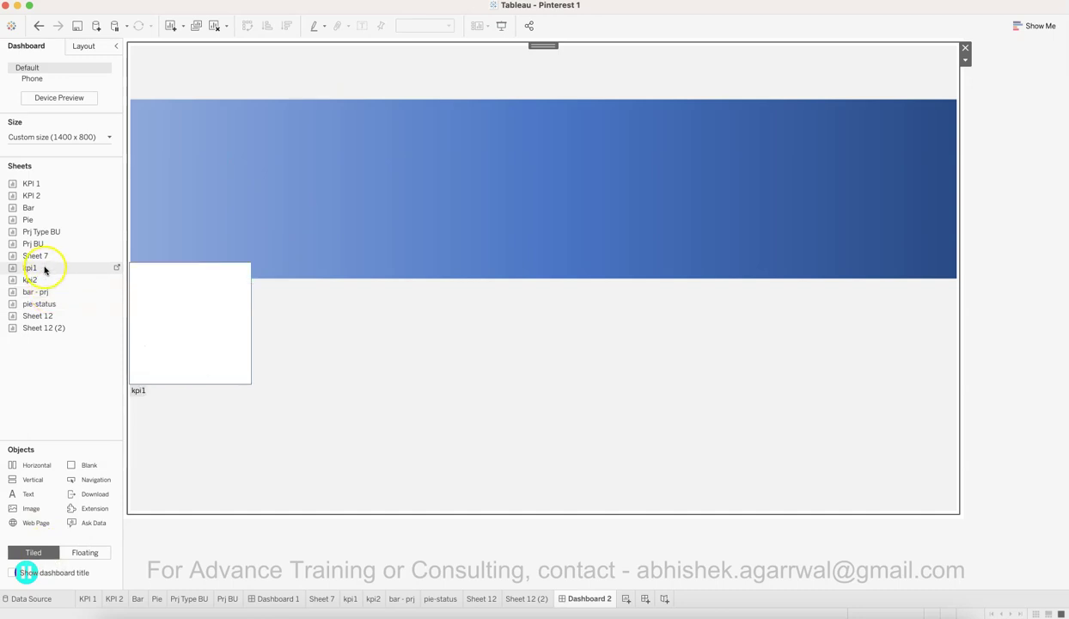
key("ctrl+z")
left_click_drag(45, 268, 313, 209)
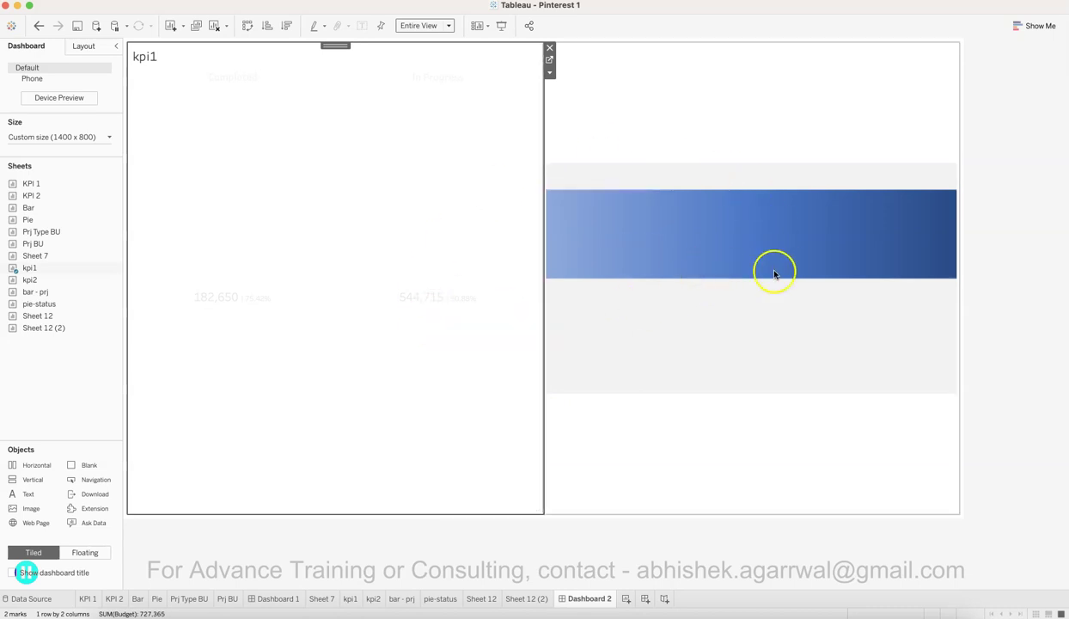
left_click(199, 210)
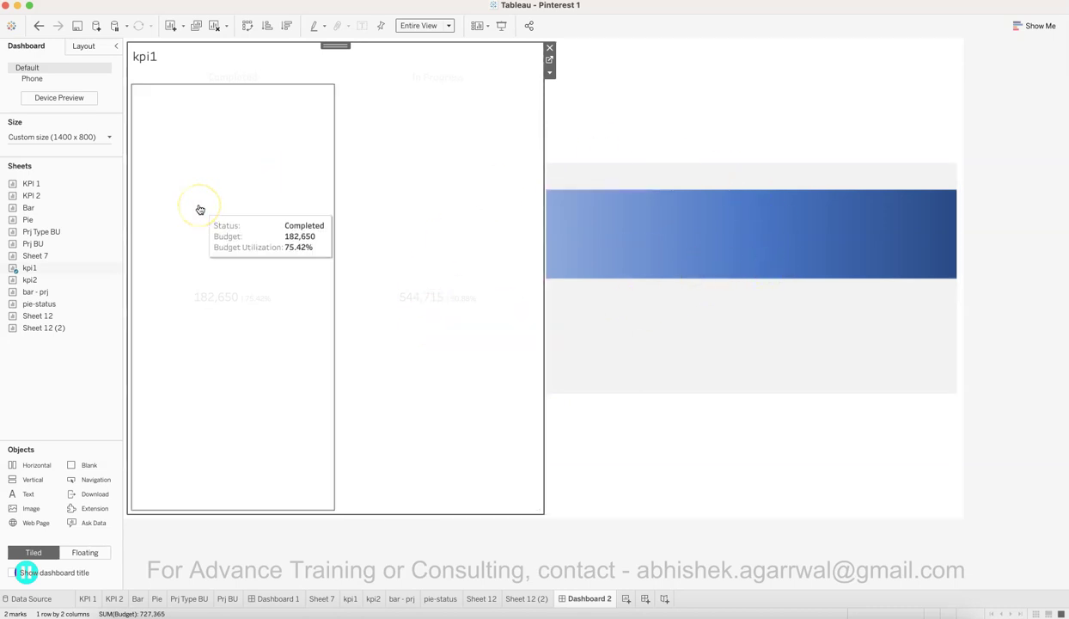
left_click(451, 334)
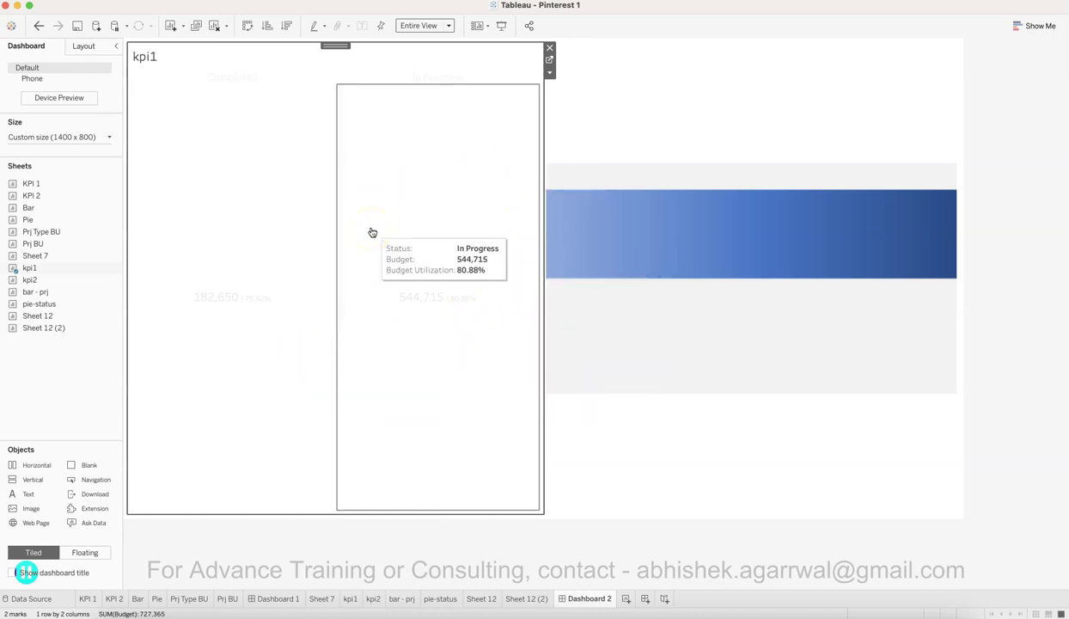
left_click(736, 278)
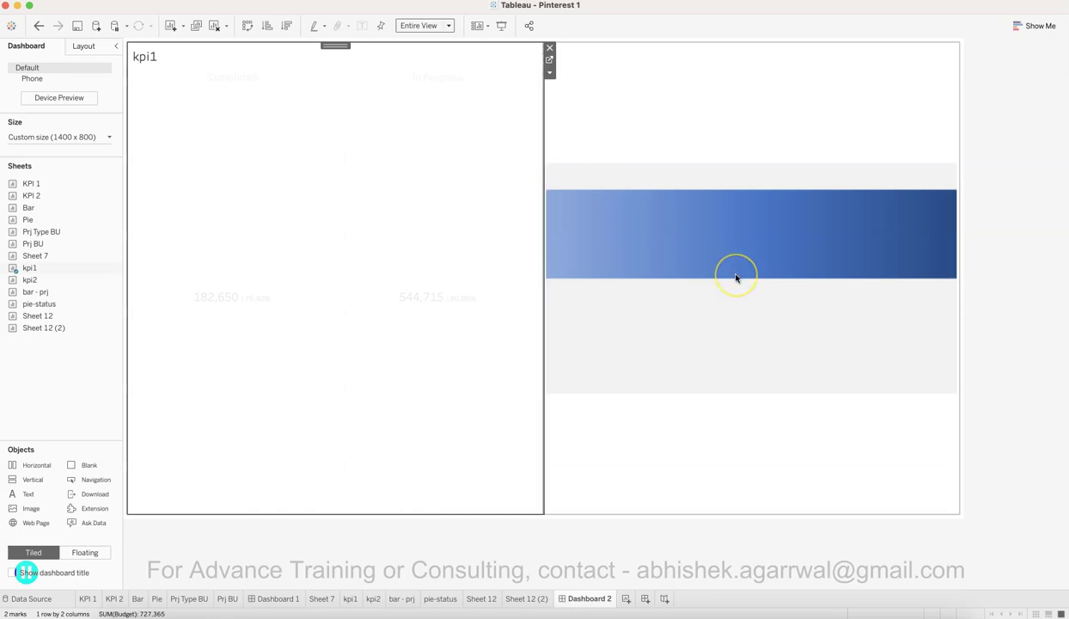
left_click(550, 48)
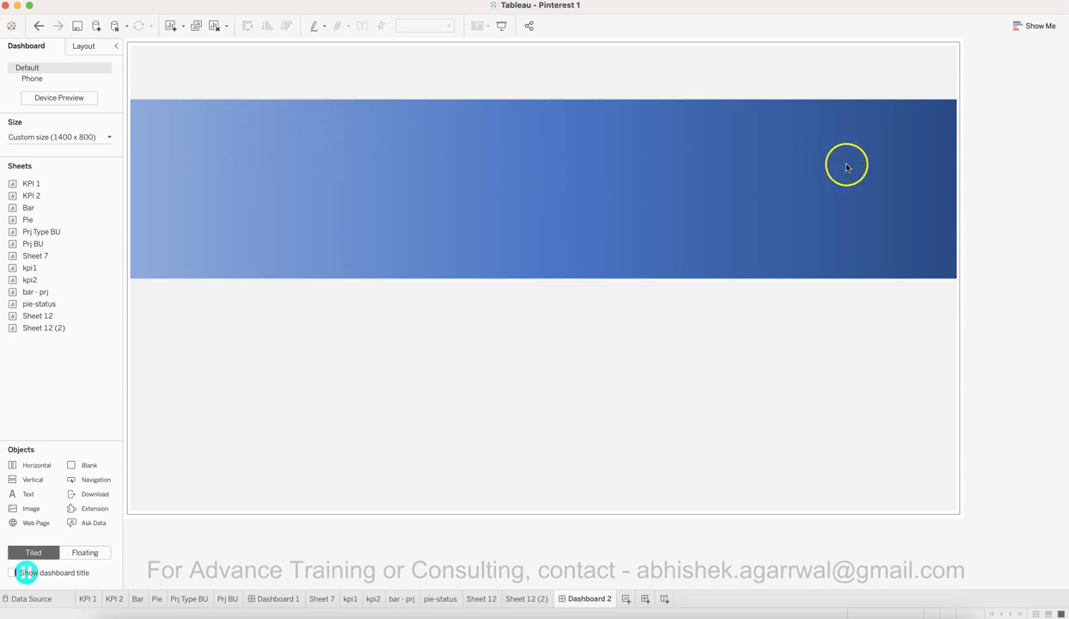
Step: Add a floating vertical container and stretch it over the whole background image, about 1377 by 771 px
left_click(631, 415)
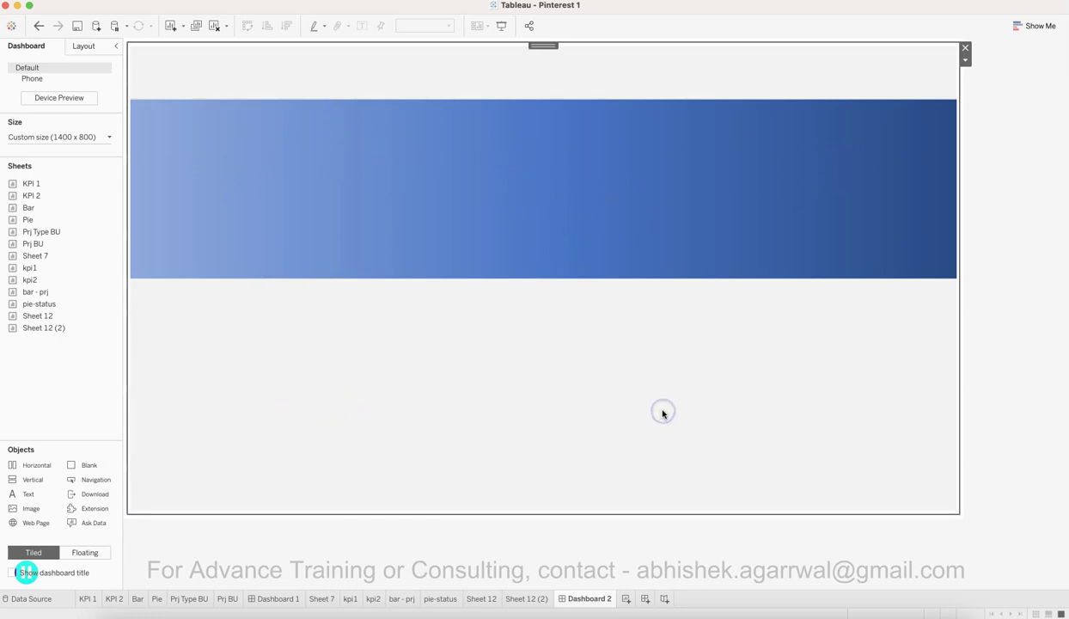
left_click(85, 552)
left_click_drag(48, 469, 363, 250)
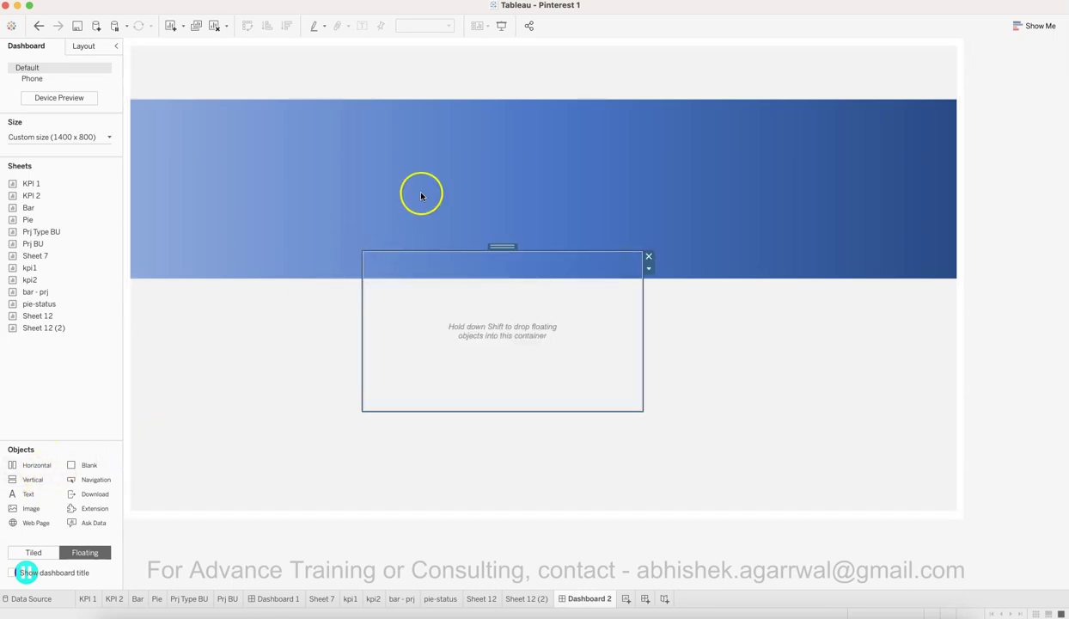
left_click_drag(456, 249, 479, 43)
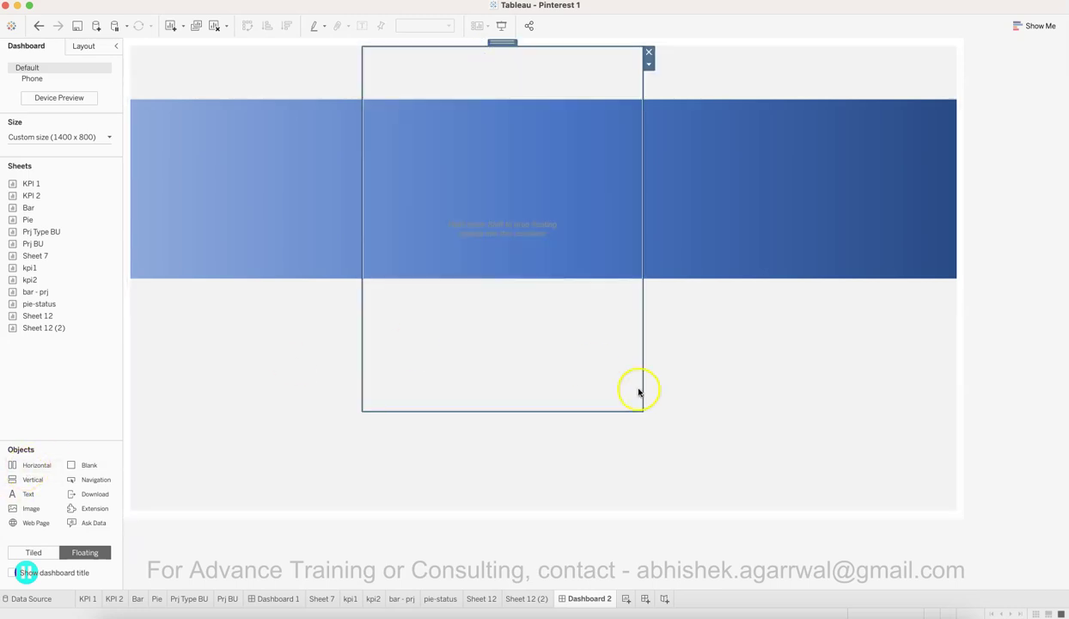
left_click_drag(643, 318, 957, 299)
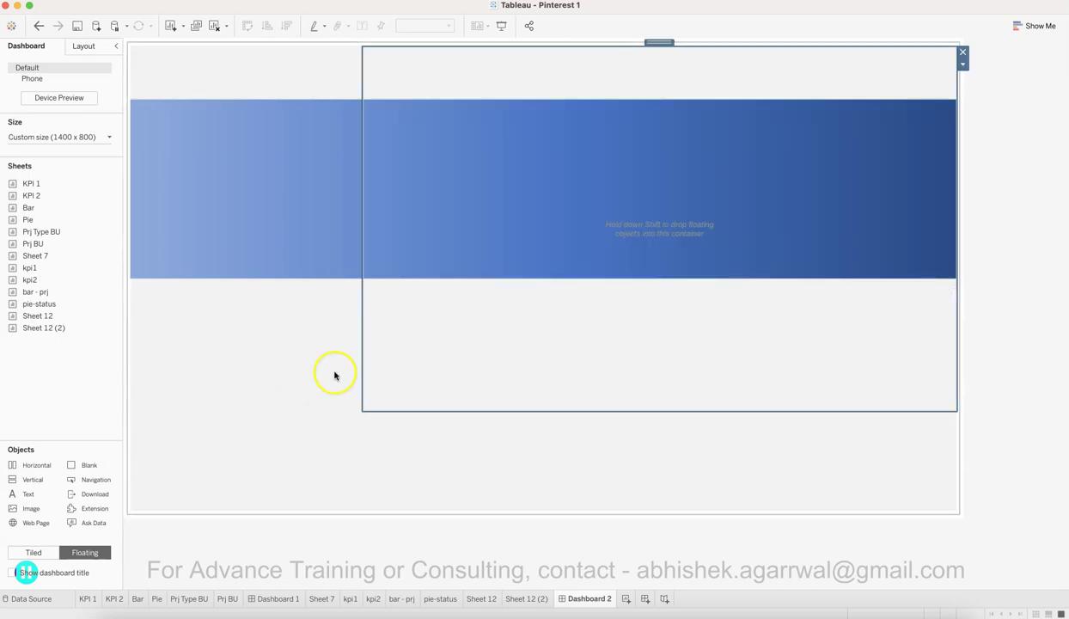
left_click_drag(360, 361, 130, 353)
left_click_drag(671, 424, 687, 510)
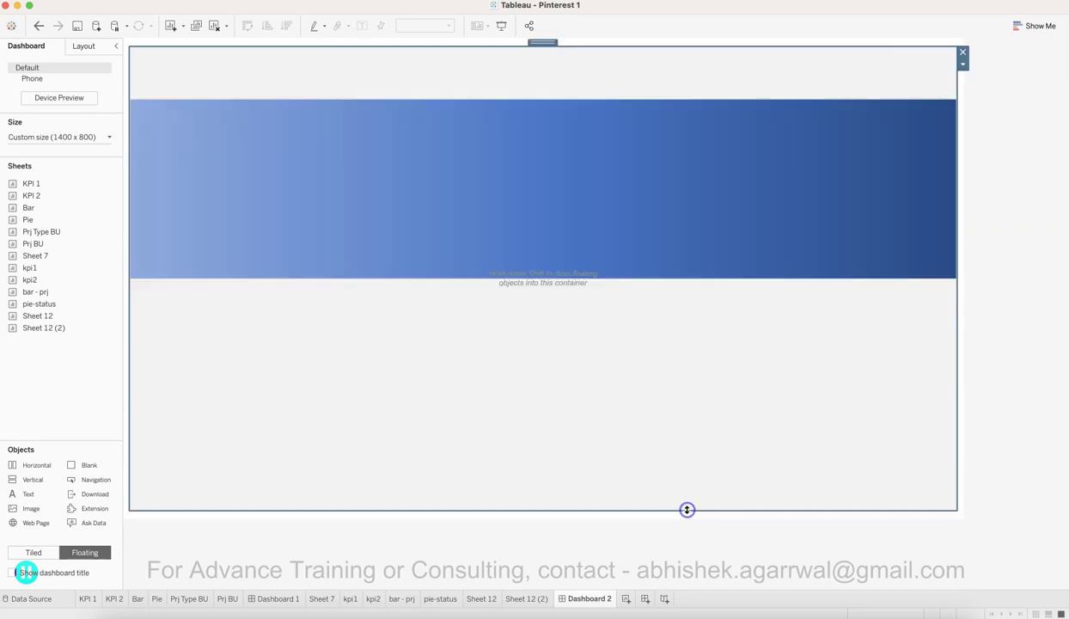
Step: Place a tiled blank object inside the floating vertical container and inspect the dashboard's item hierarchy
left_click(45, 551)
left_click(43, 552)
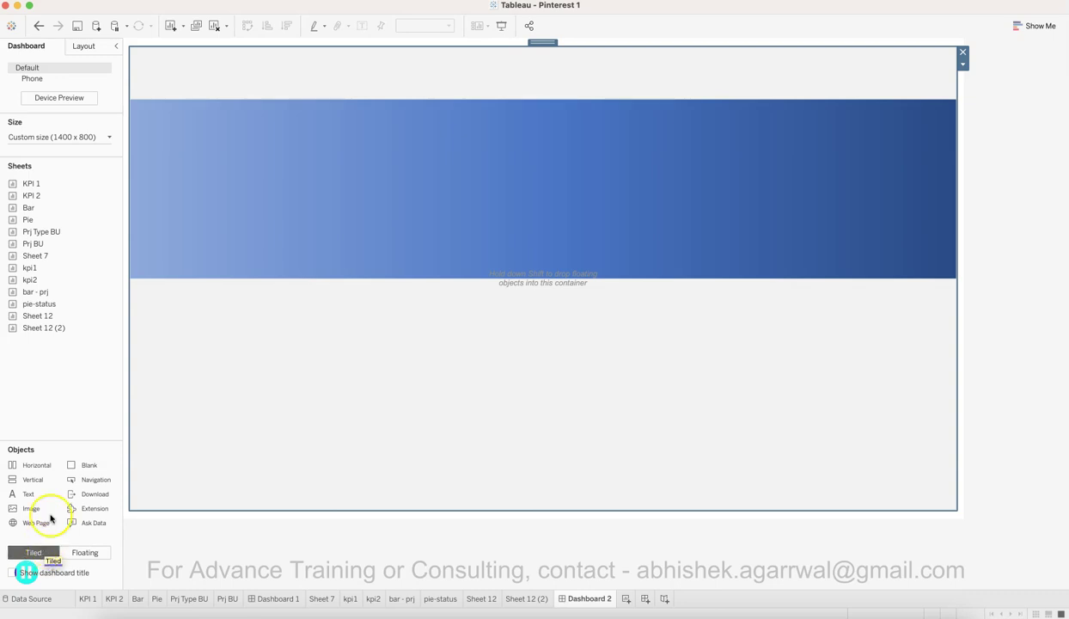
left_click_drag(79, 466, 412, 315)
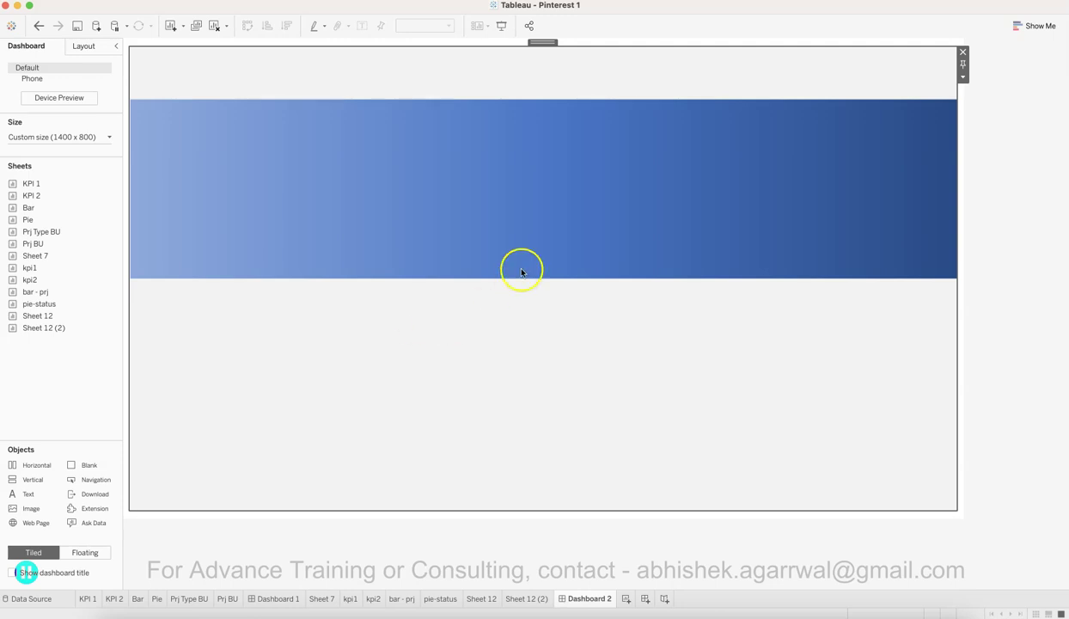
left_click(89, 49)
left_click(12, 442)
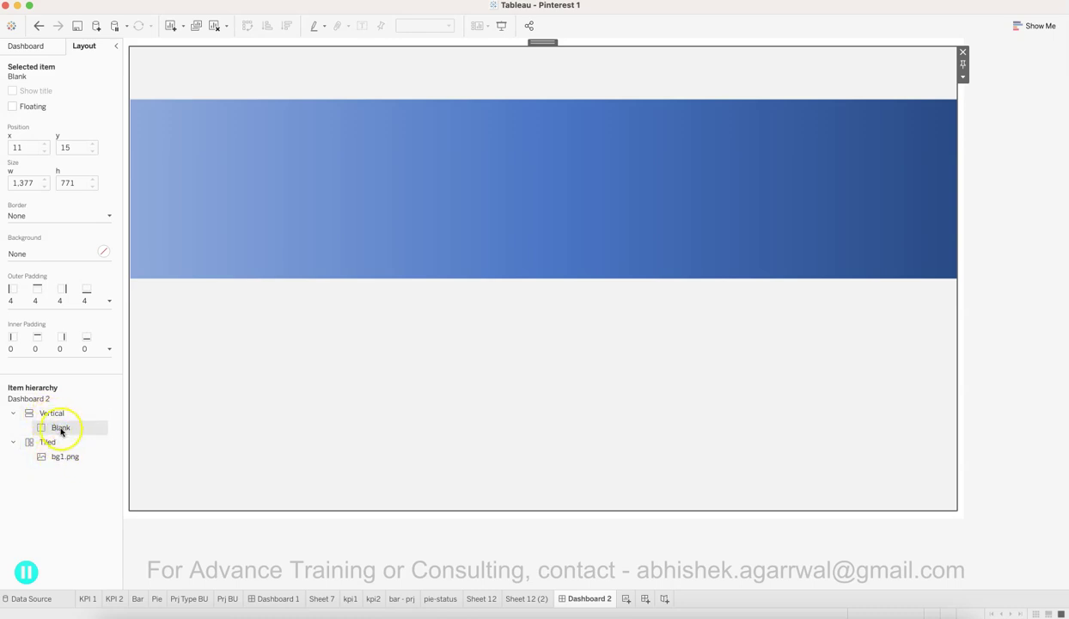
Step: Check Dashboard 1's header as reference, and place a tiled horizontal container across the light strip above the blue band in Dashboard 2
left_click(45, 46)
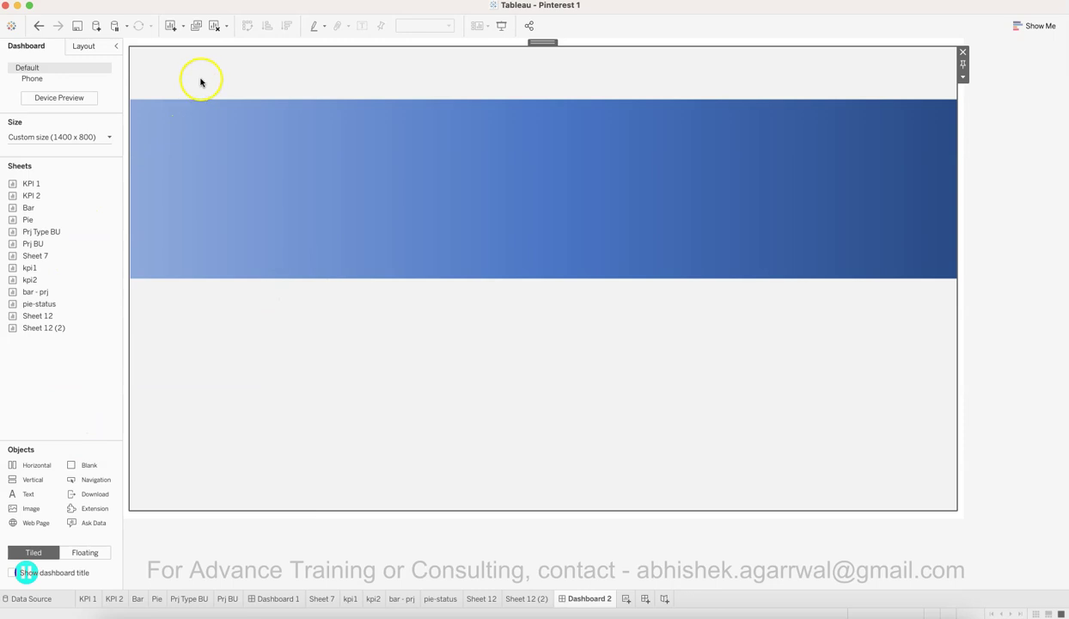
left_click_drag(41, 498, 76, 420)
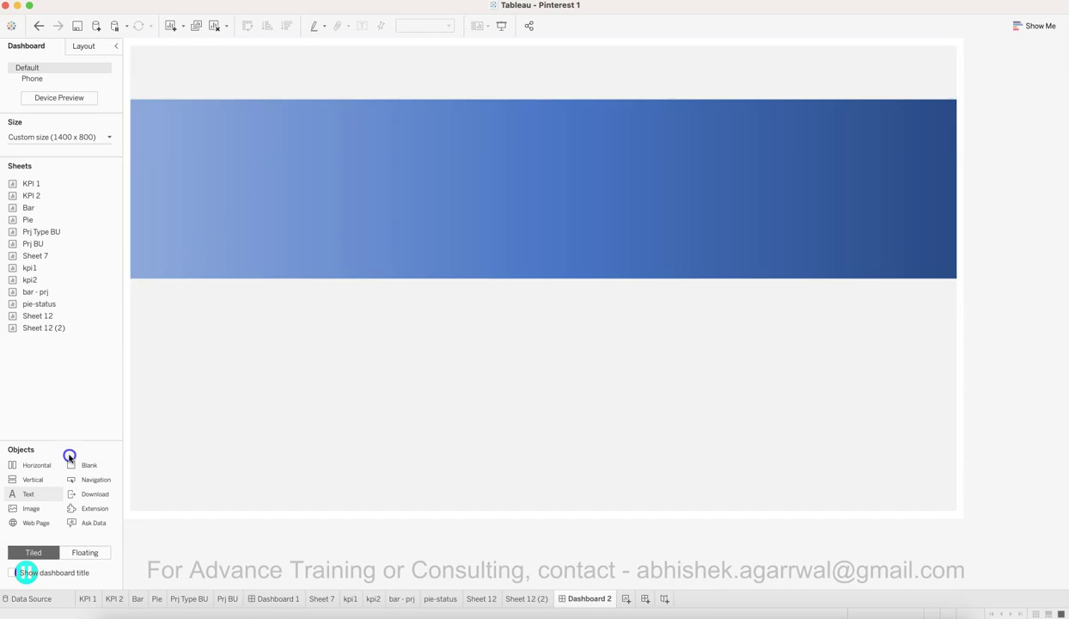
left_click(280, 599)
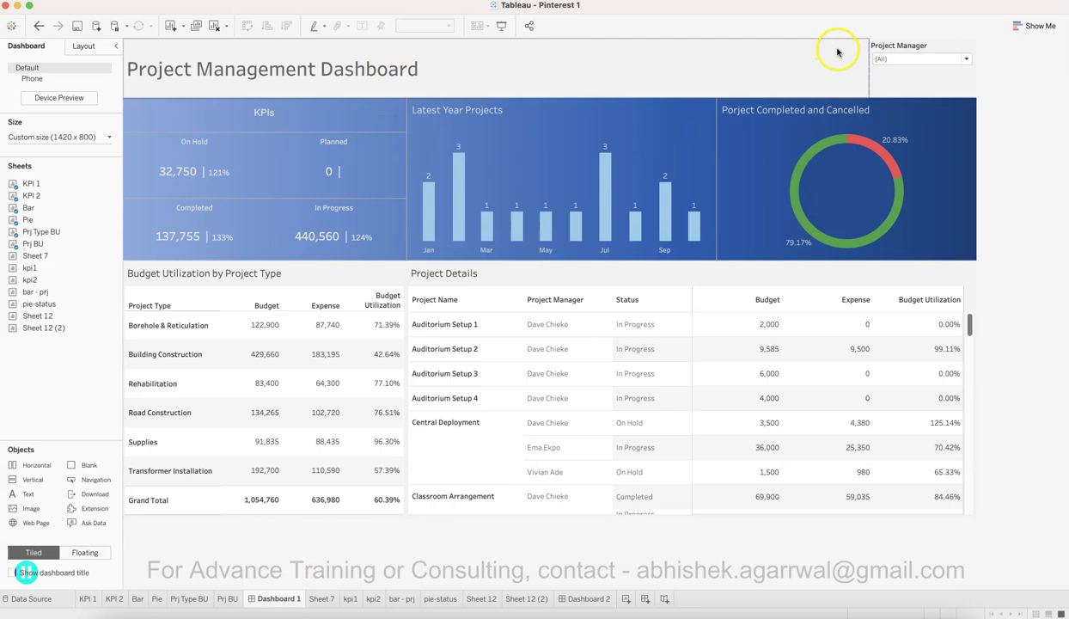
left_click(575, 599)
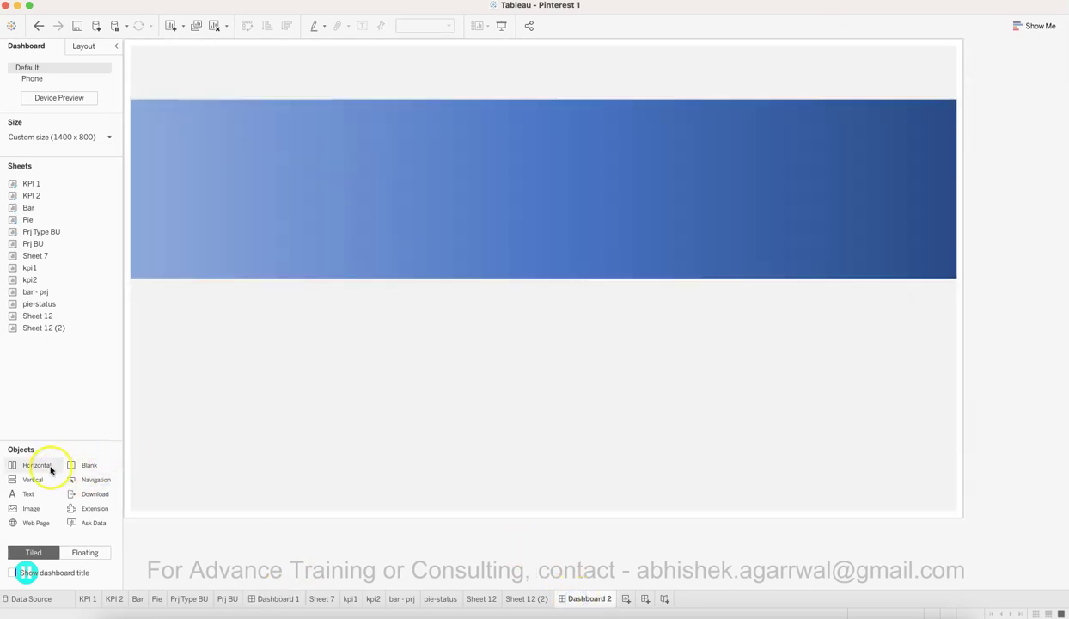
left_click_drag(39, 464, 454, 81)
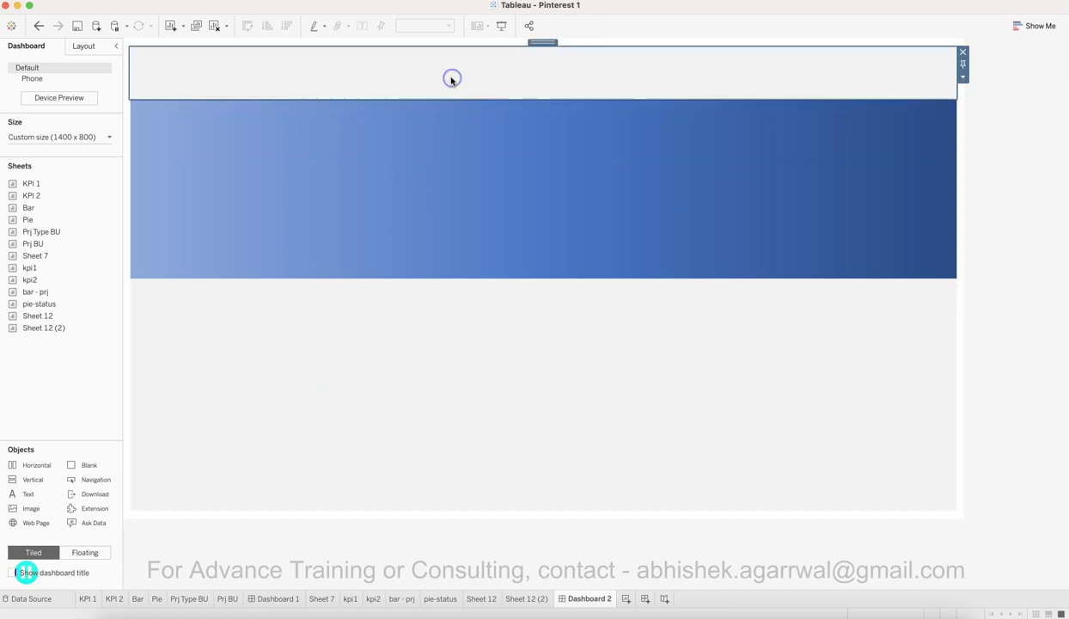
left_click(417, 183)
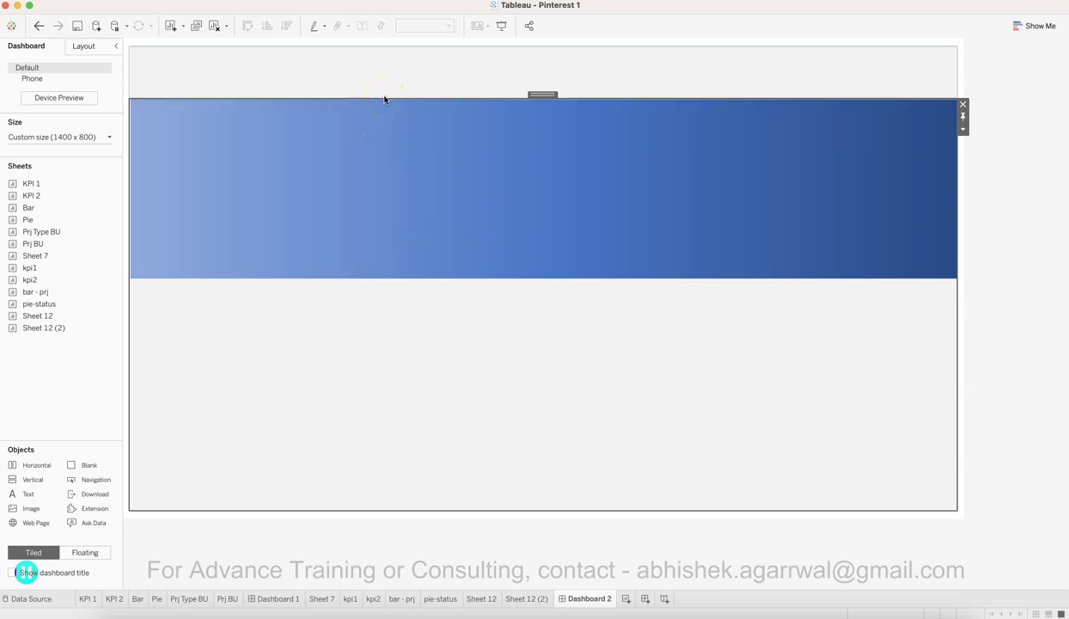
Step: Place a second horizontal container fitted over the blue band, about 1377 by 297 px, and inspect the resulting item hierarchy
left_click_drag(45, 465, 322, 276)
left_click(362, 184)
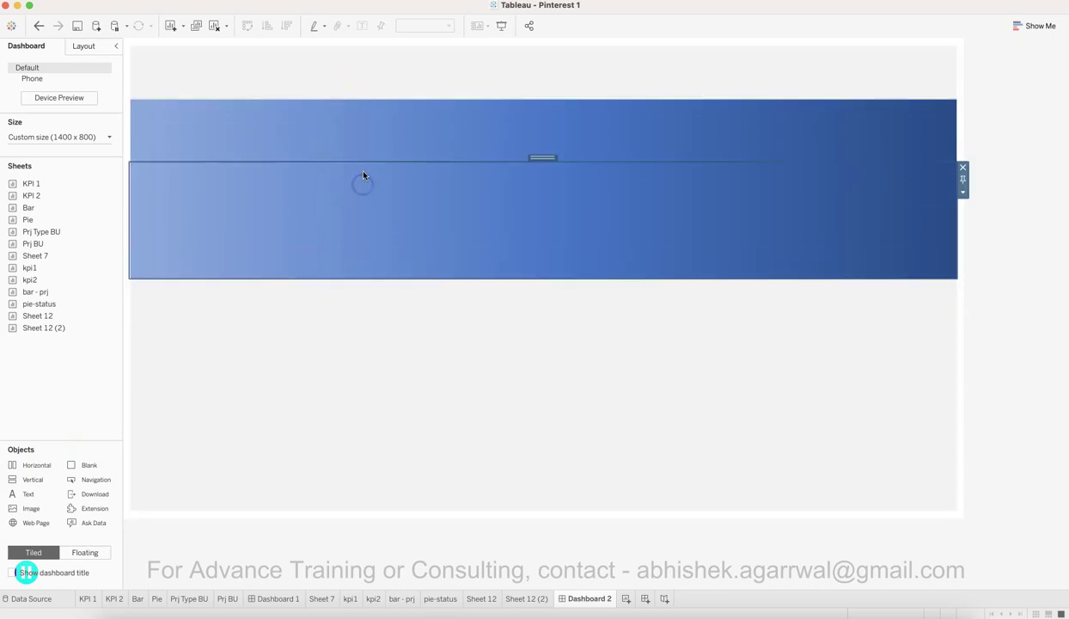
left_click_drag(365, 162, 408, 99)
left_click(309, 78)
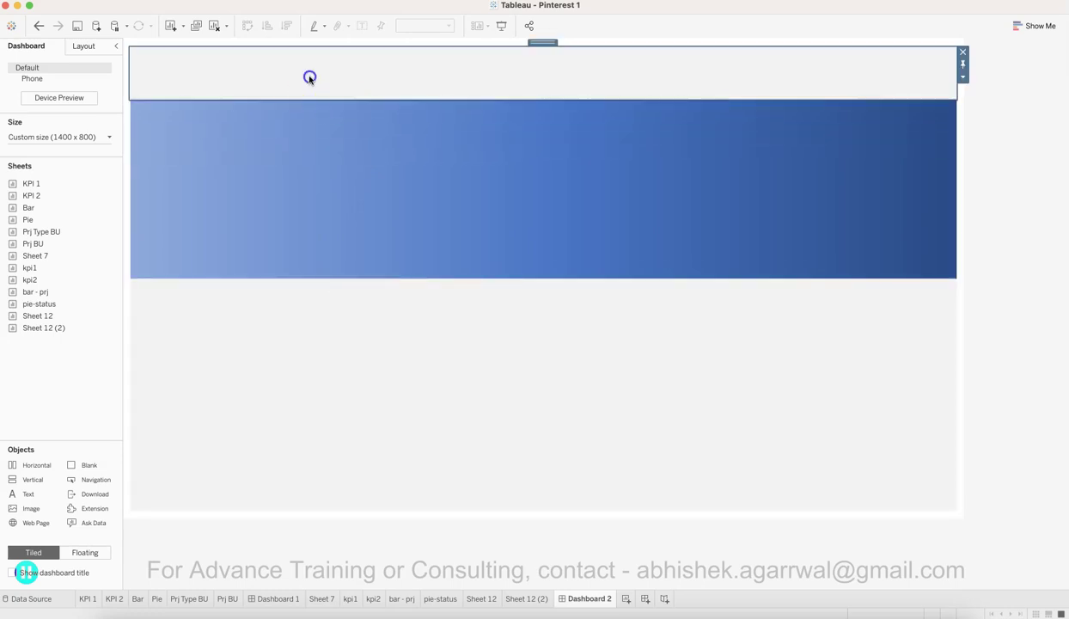
left_click(99, 50)
left_click(246, 72)
left_click(246, 184)
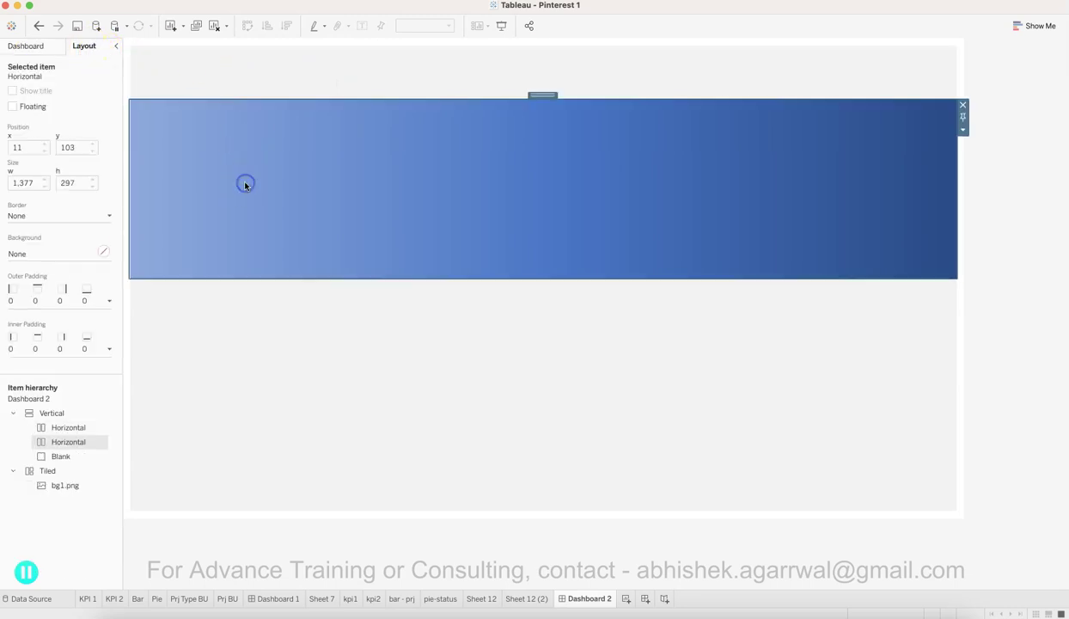
left_click(235, 367)
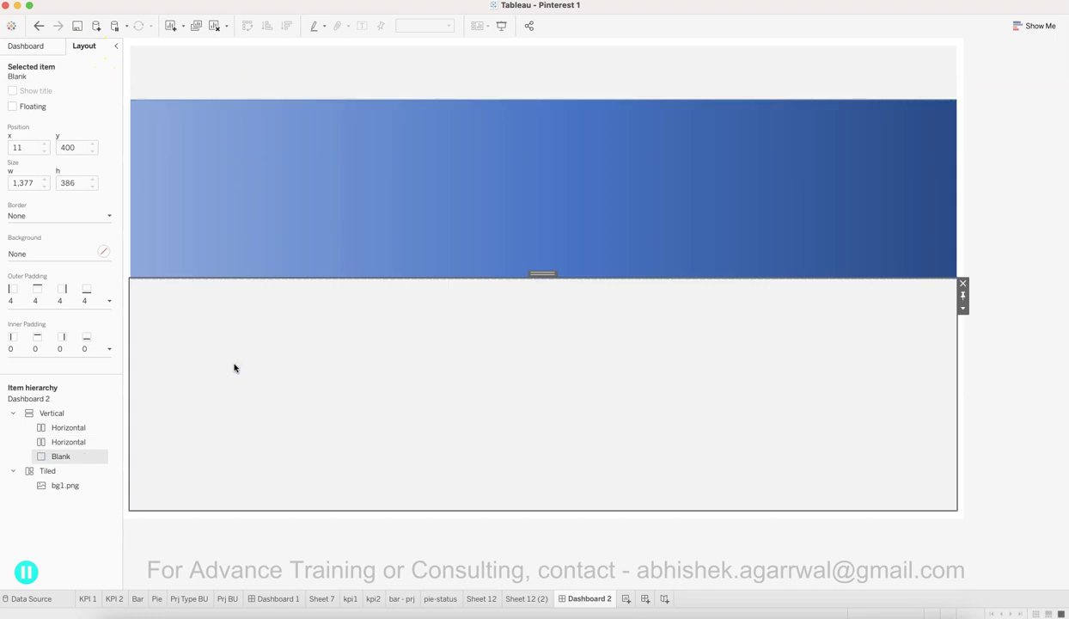
Step: Place a third horizontal container in the light area below the blue band, aligning its upper edge with the band's lower edge
left_click(43, 47)
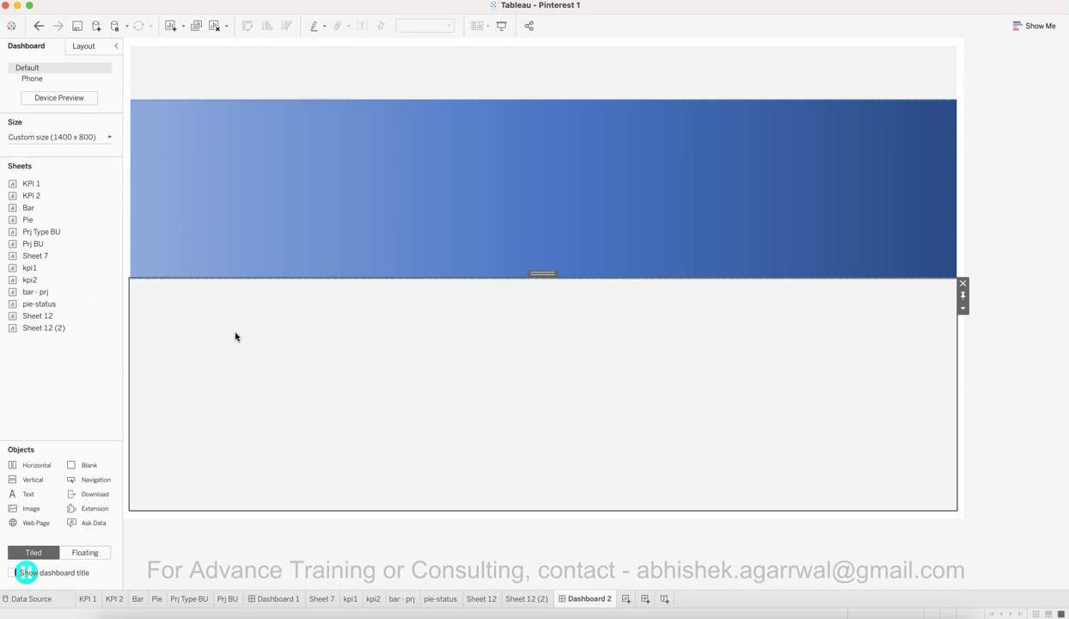
left_click_drag(36, 465, 307, 491)
left_click(286, 320)
left_click(284, 301)
left_click_drag(288, 294, 306, 280)
left_click(329, 125)
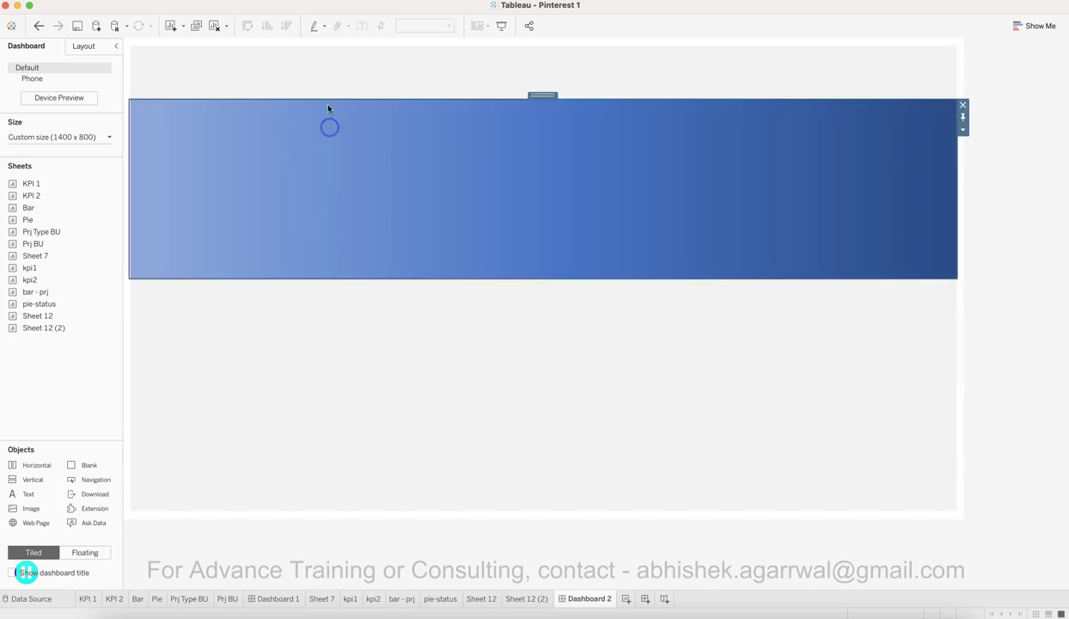
Step: Place a text object in the header container reading "PROJECT MANGAEMENT DASHBOARD" at font size 18
left_click(336, 84)
left_click_drag(35, 292, 95, 289)
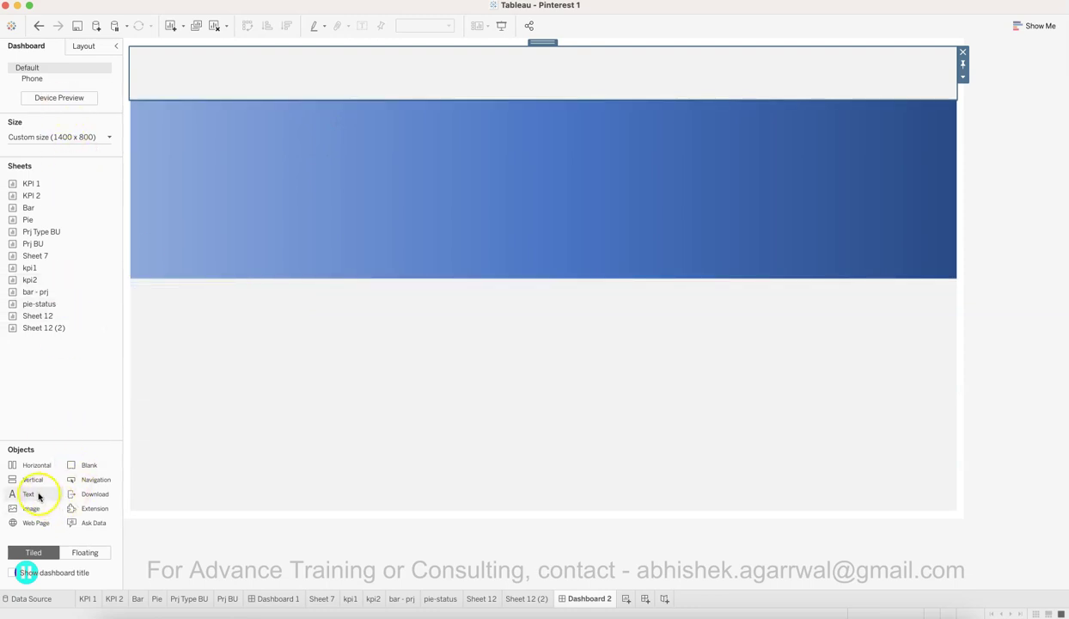
left_click_drag(38, 487, 244, 80)
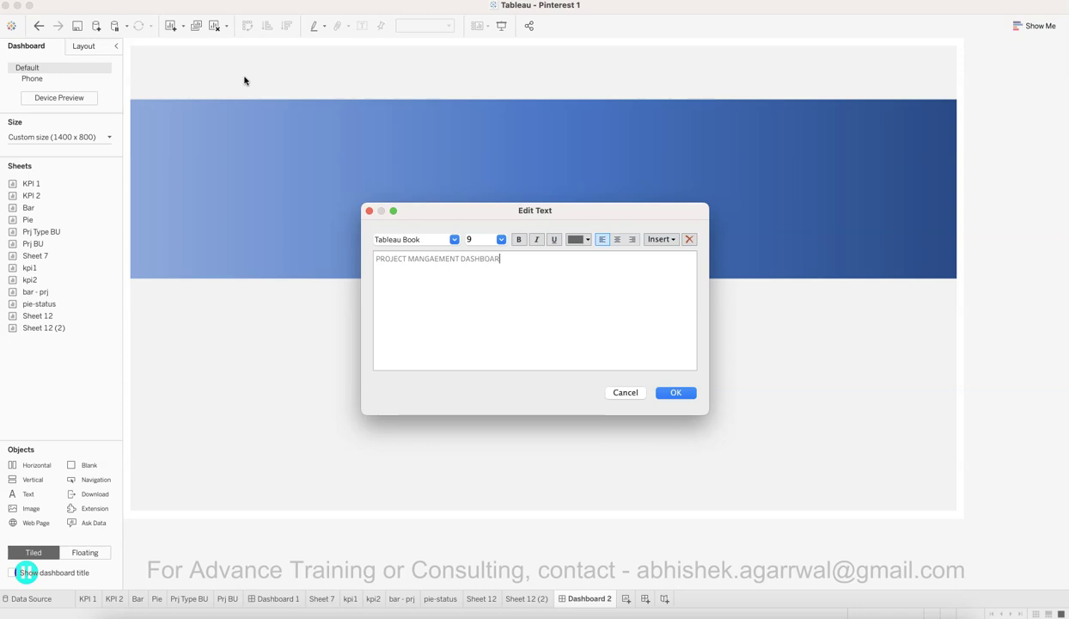
key("super+a")
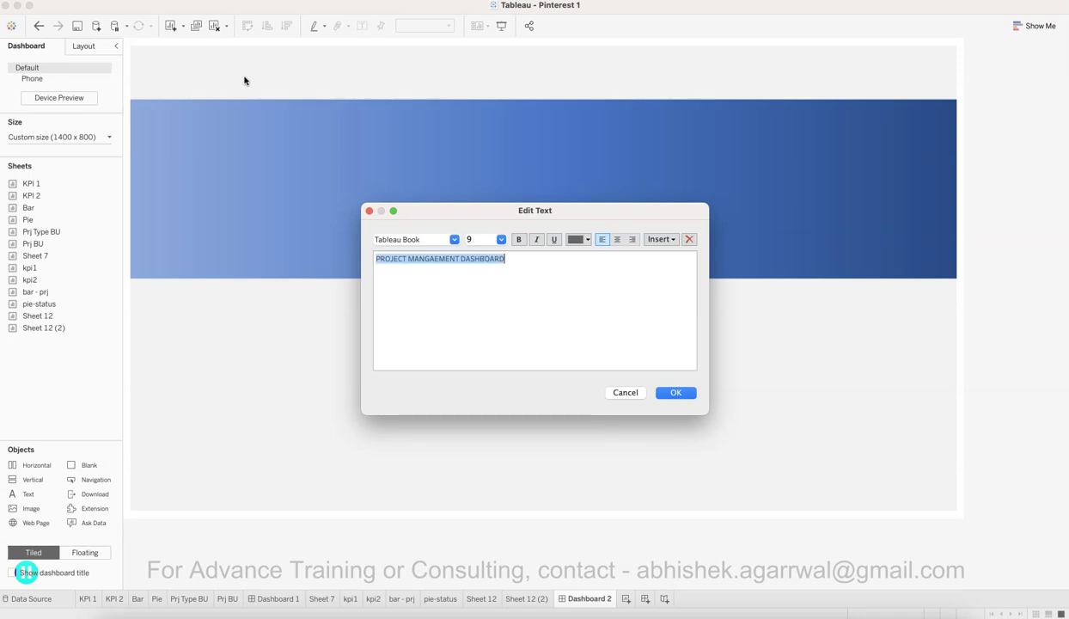
left_click(497, 241)
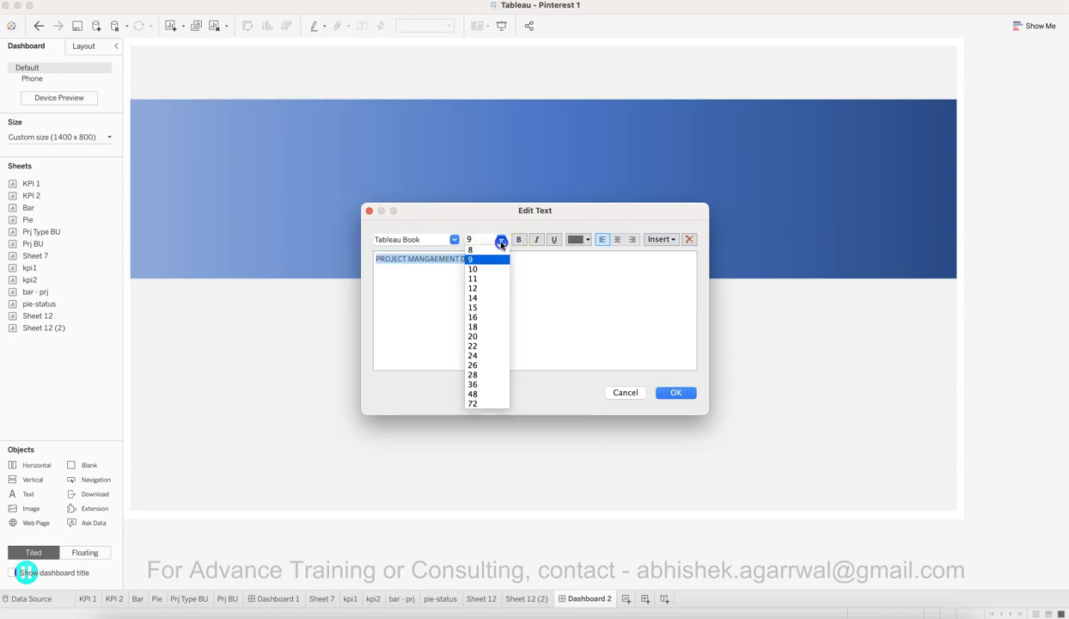
left_click(490, 310)
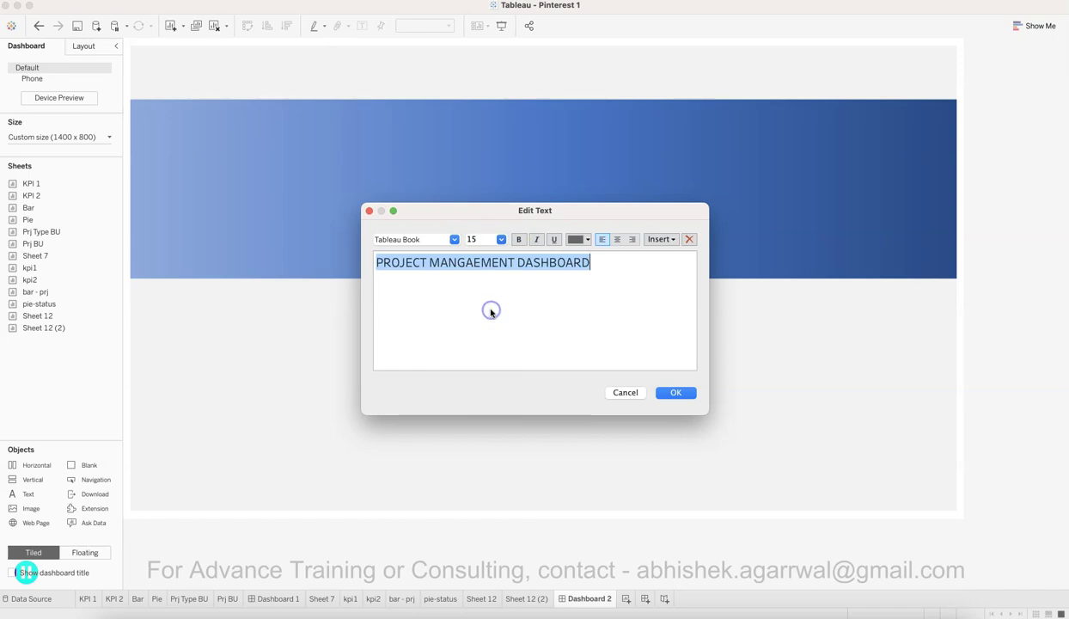
left_click(503, 239)
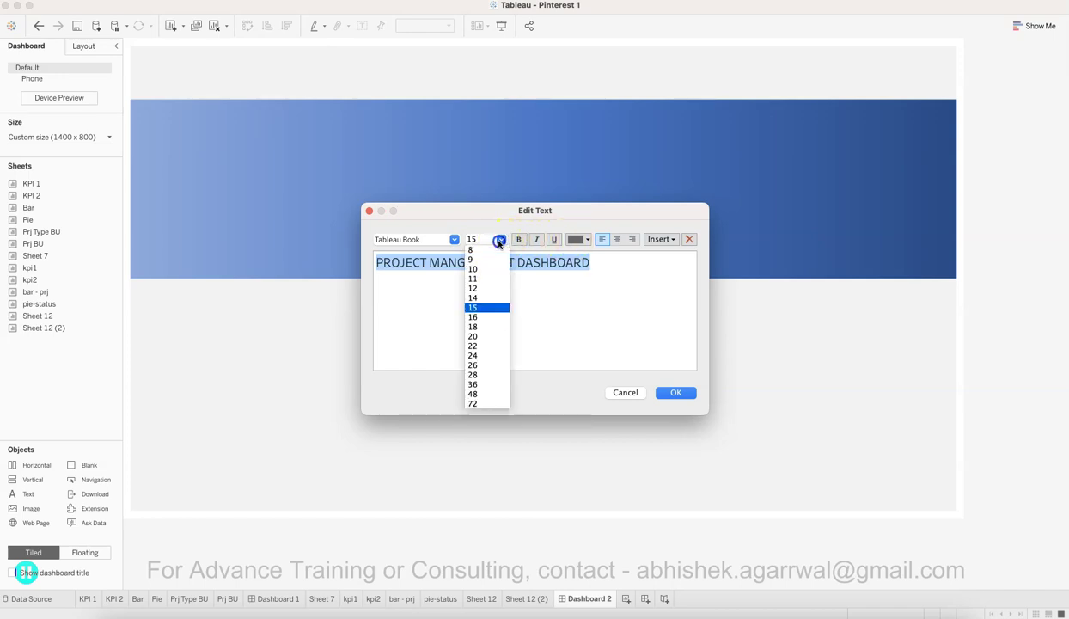
left_click(487, 318)
left_click(675, 392)
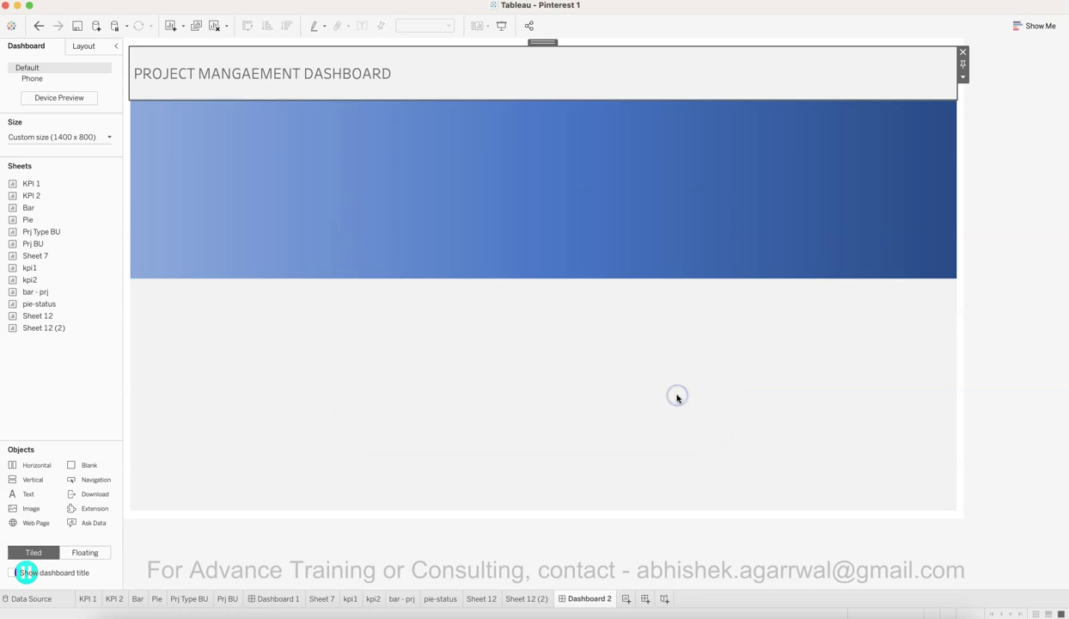
Step: Enlarge the header title to font size 20 and recolour it a lighter gray
double_click(347, 86)
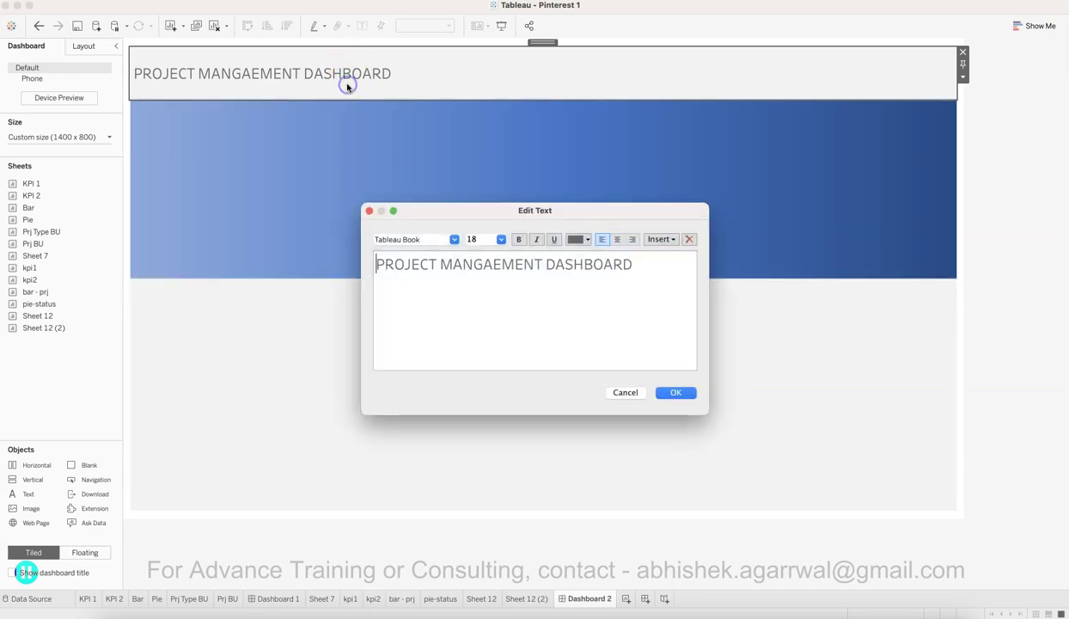
key("super+a")
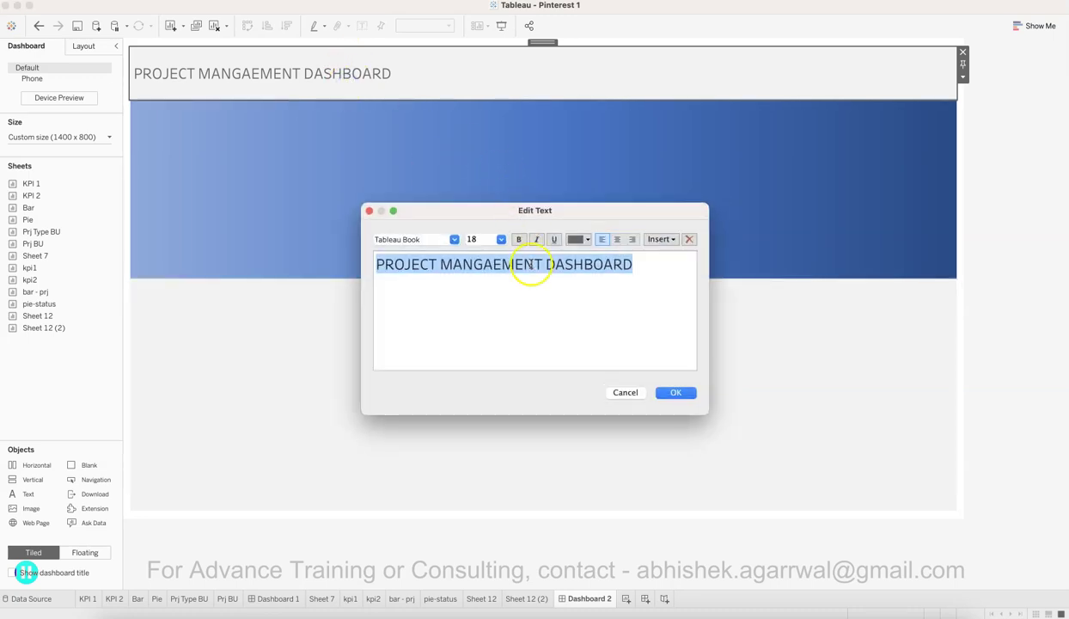
left_click(485, 241)
left_click(486, 341)
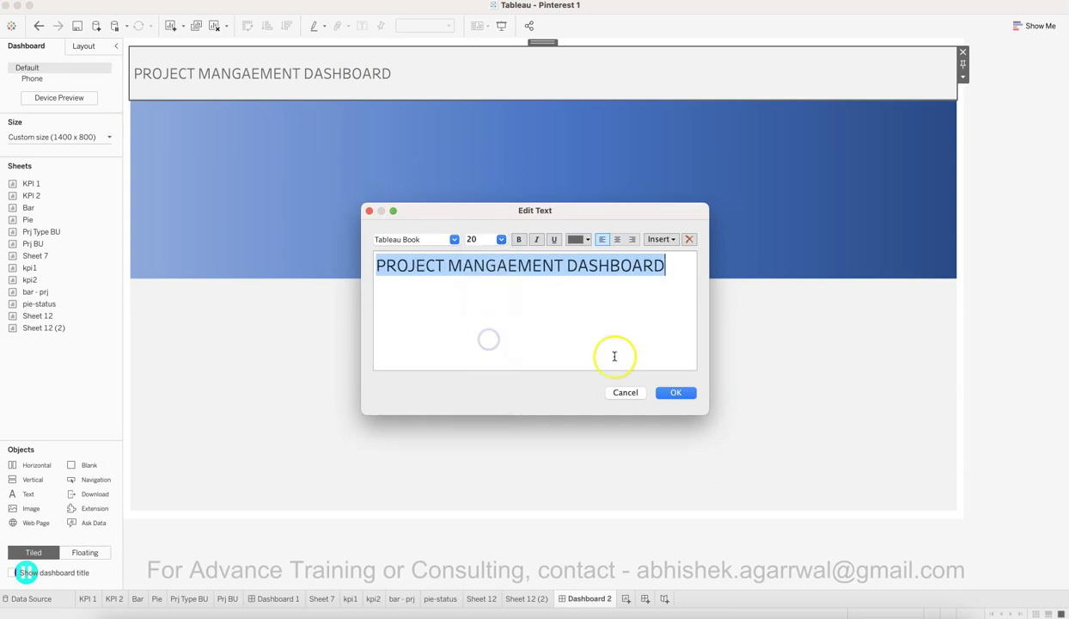
left_click(575, 239)
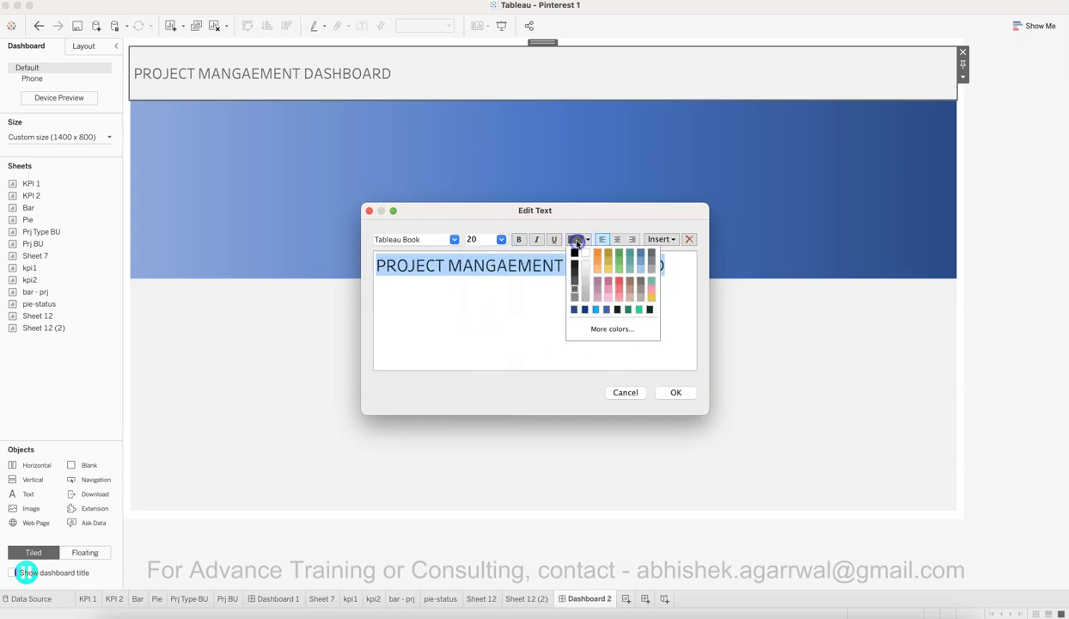
left_click(575, 301)
left_click(675, 392)
Step: Place a tiled blank object inside the horizontal container over the blue band
left_click(1022, 317)
left_click(494, 227)
left_click(443, 76)
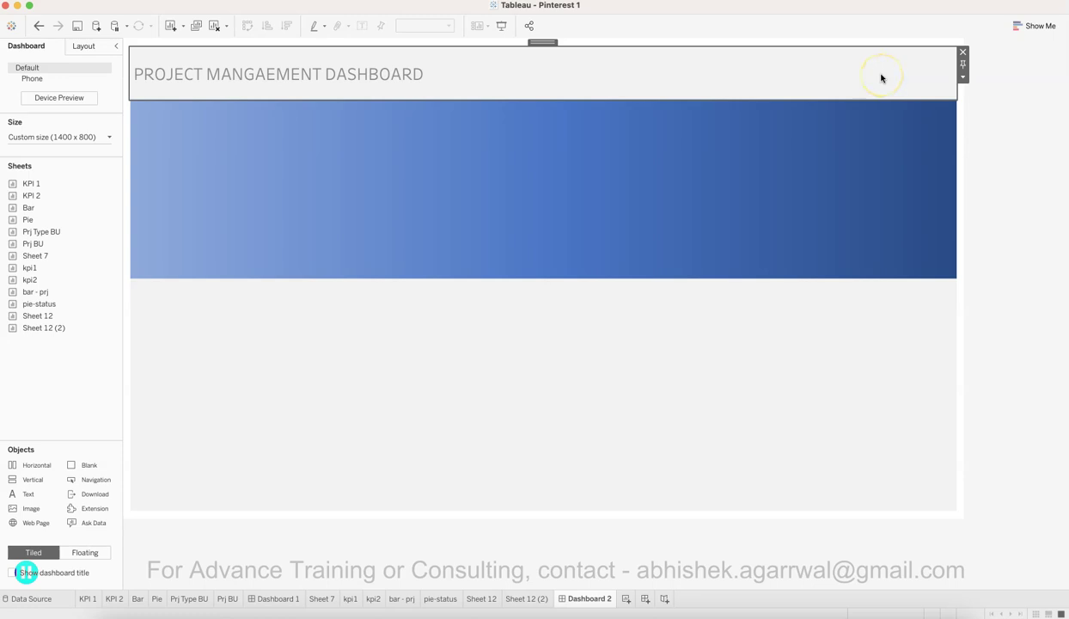
left_click(581, 173)
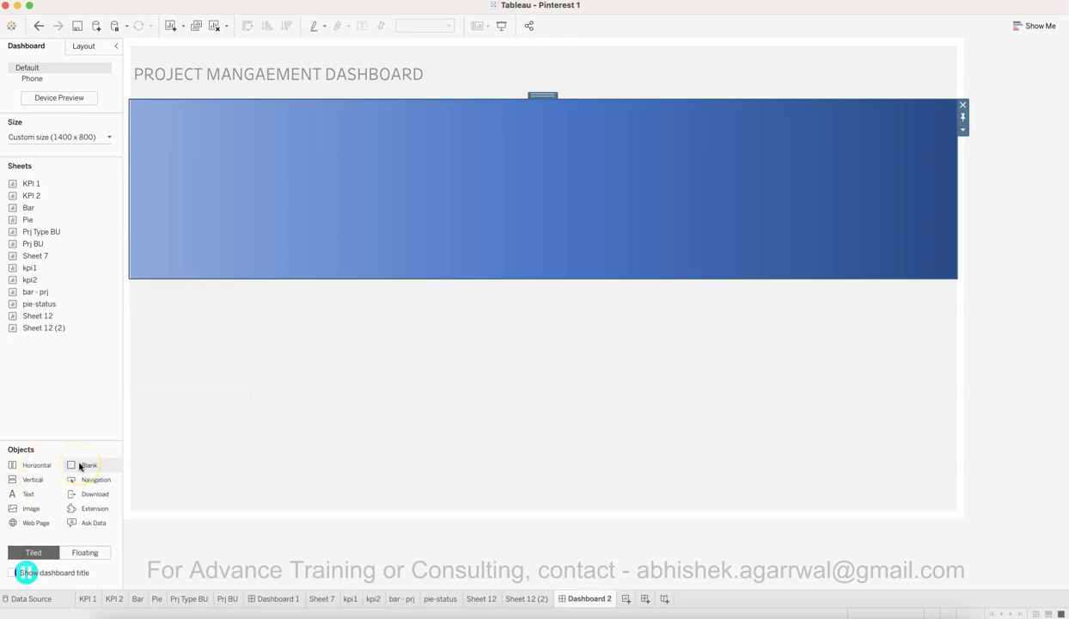
mouse_move(80, 465)
left_mouse_down()
mouse_move(205, 198)
mouse_move(231, 178)
left_mouse_up()
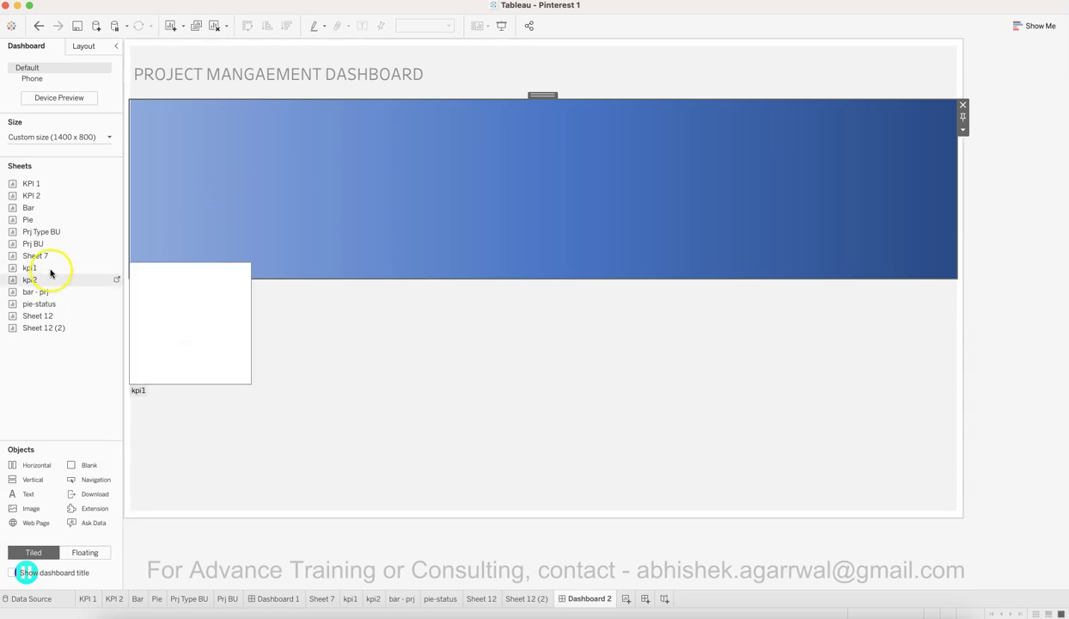
Step: Try placing the kpi1 sheet in the blue band's horizontal container, compare the layout with Dashboard 1, and remove the sheet
left_click_drag(53, 269, 156, 205)
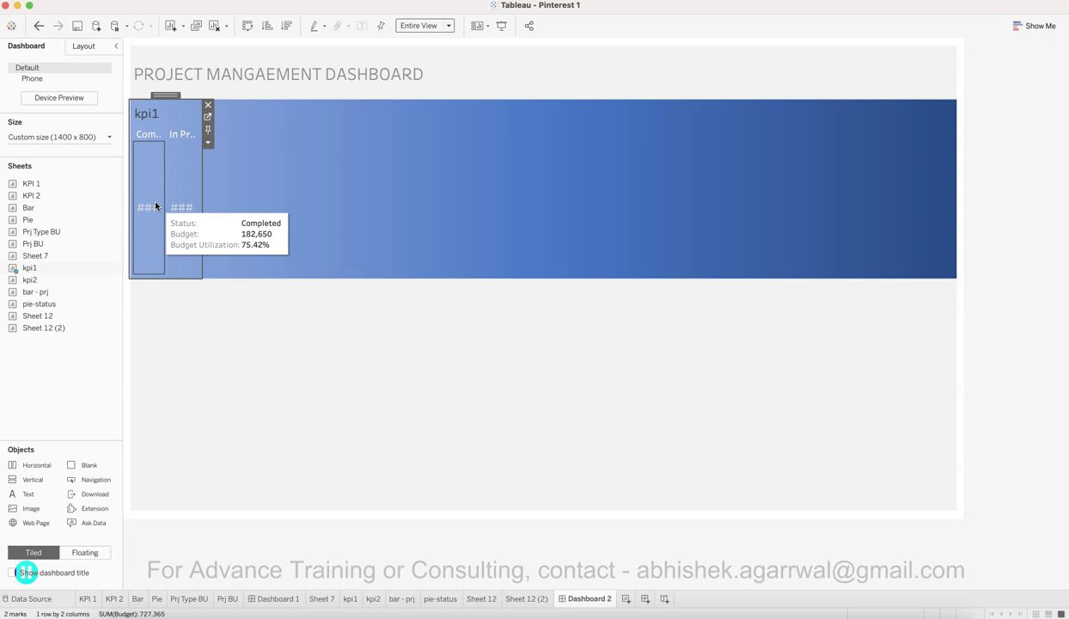
double_click(52, 281)
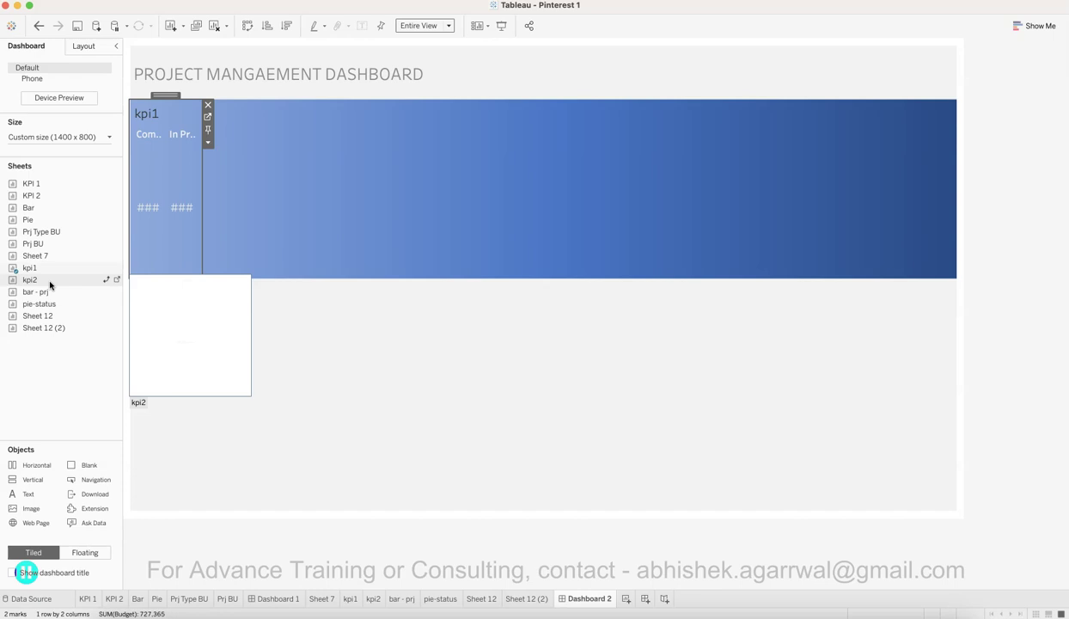
key("cmd+z")
left_click(276, 598)
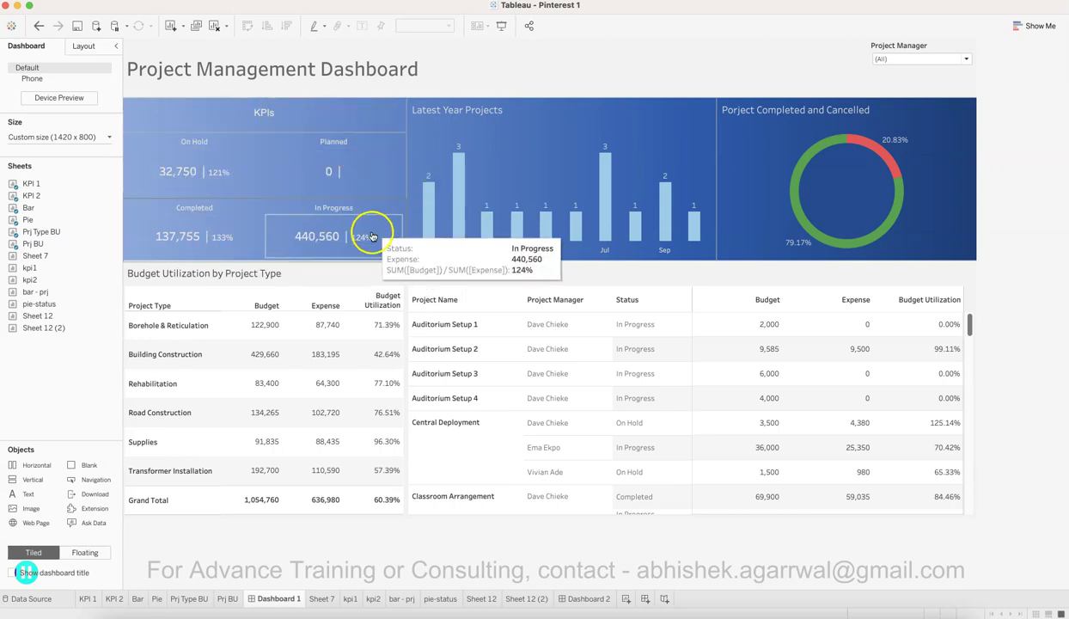
left_click(586, 598)
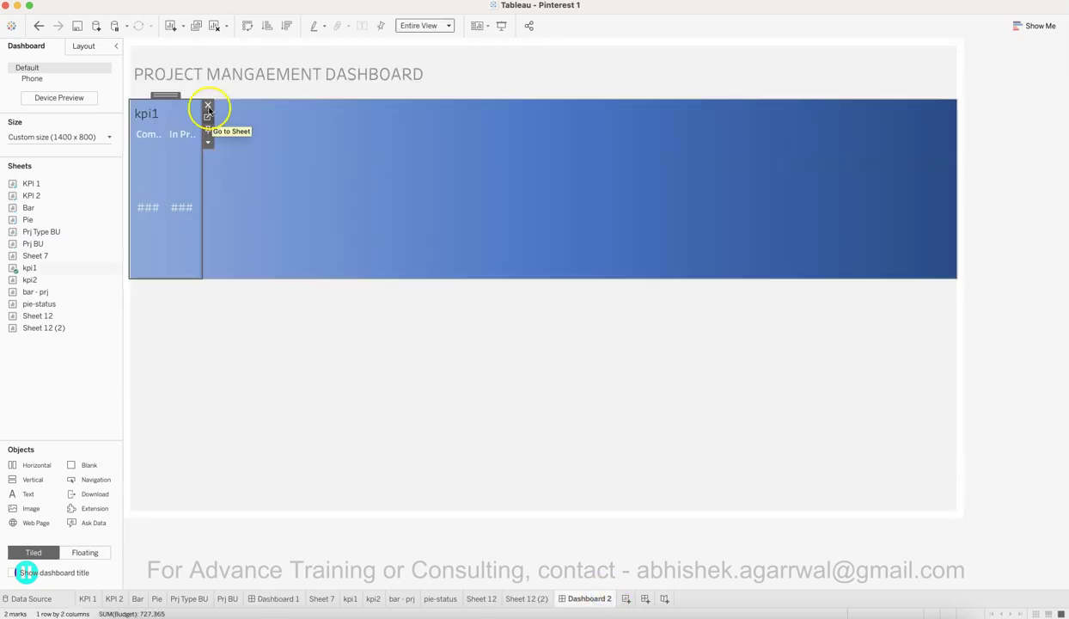
left_click(207, 106)
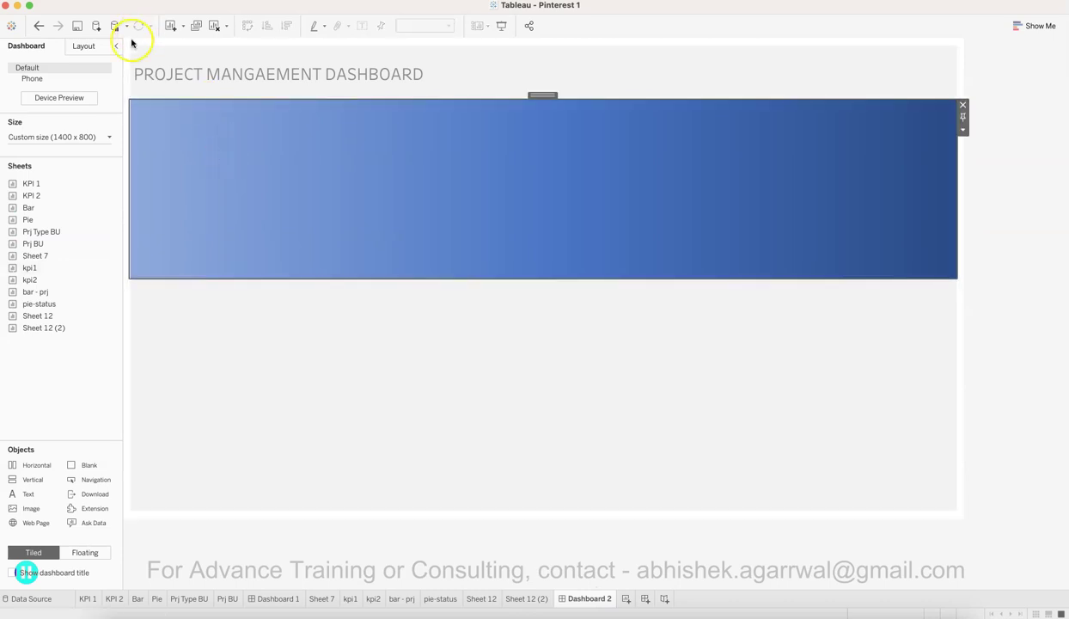
Step: Place a vertical container before the blank in the blue band's horizontal container and narrow it to roughly the band's left quarter
left_click(86, 46)
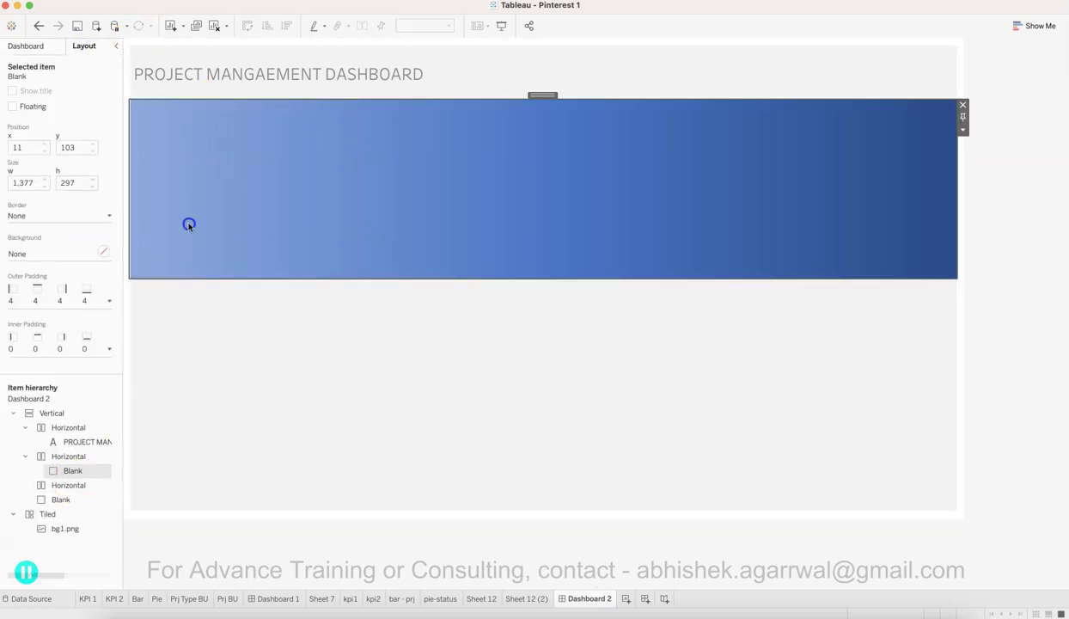
left_click(40, 48)
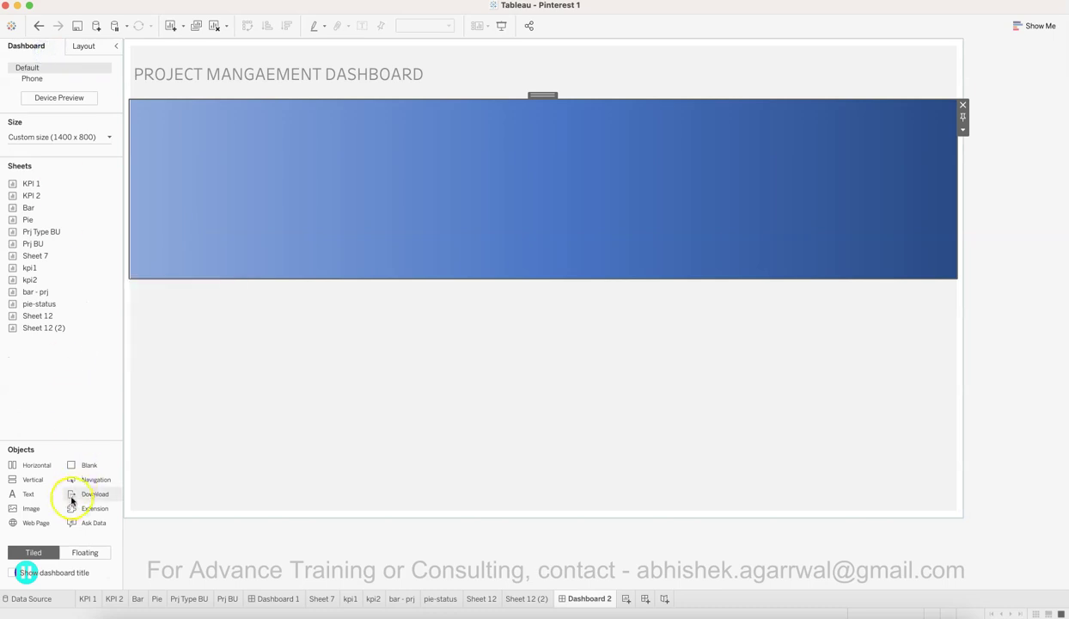
left_click_drag(69, 377, 155, 179)
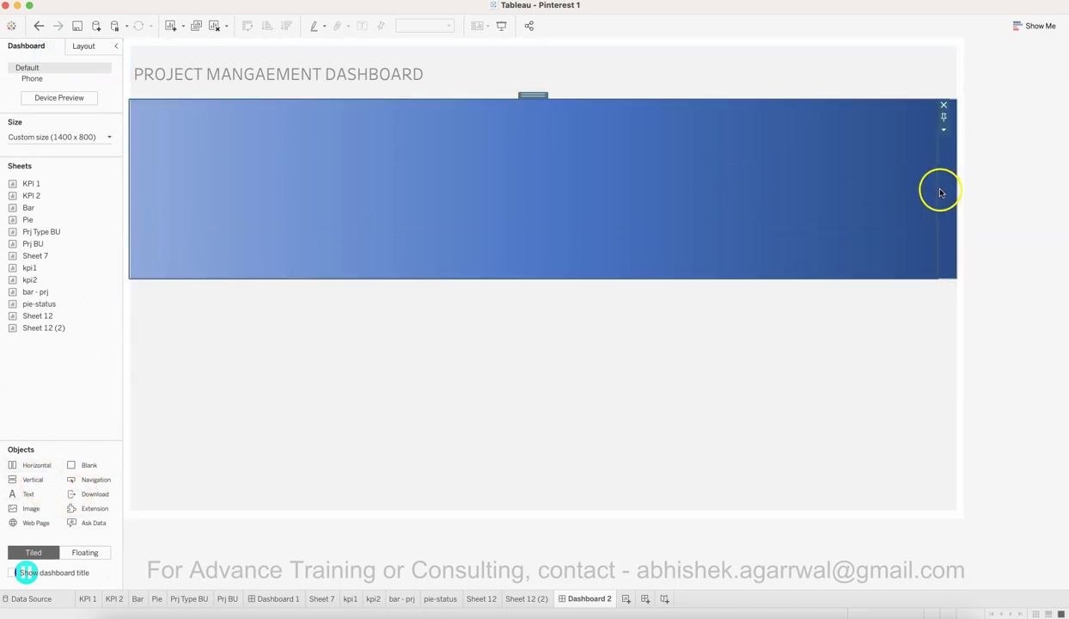
left_click_drag(939, 192, 363, 213)
left_click(312, 202)
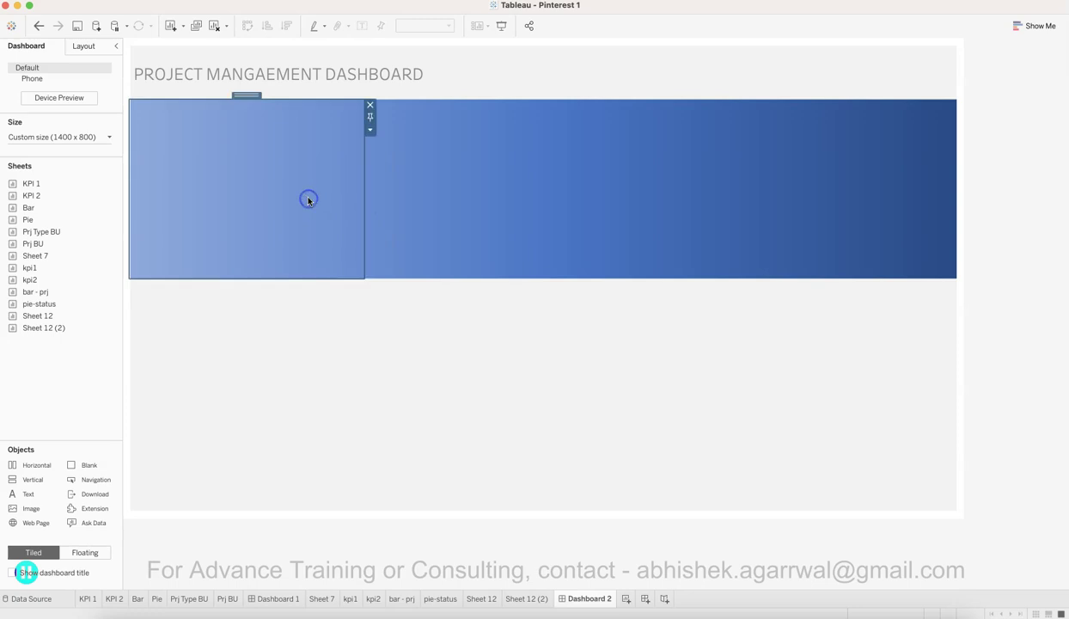
Step: Place the kpi1 sheet in the narrow vertical container over the blue band and stack the kpi2 sheet beneath it
left_click(427, 187)
left_click(300, 210)
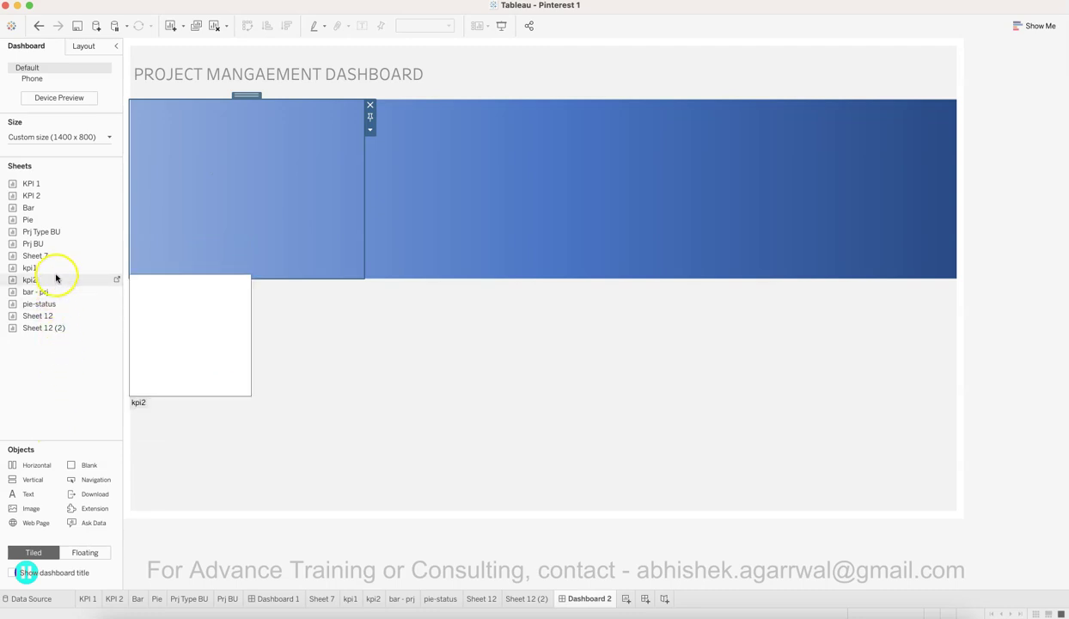
left_click_drag(57, 267, 239, 170)
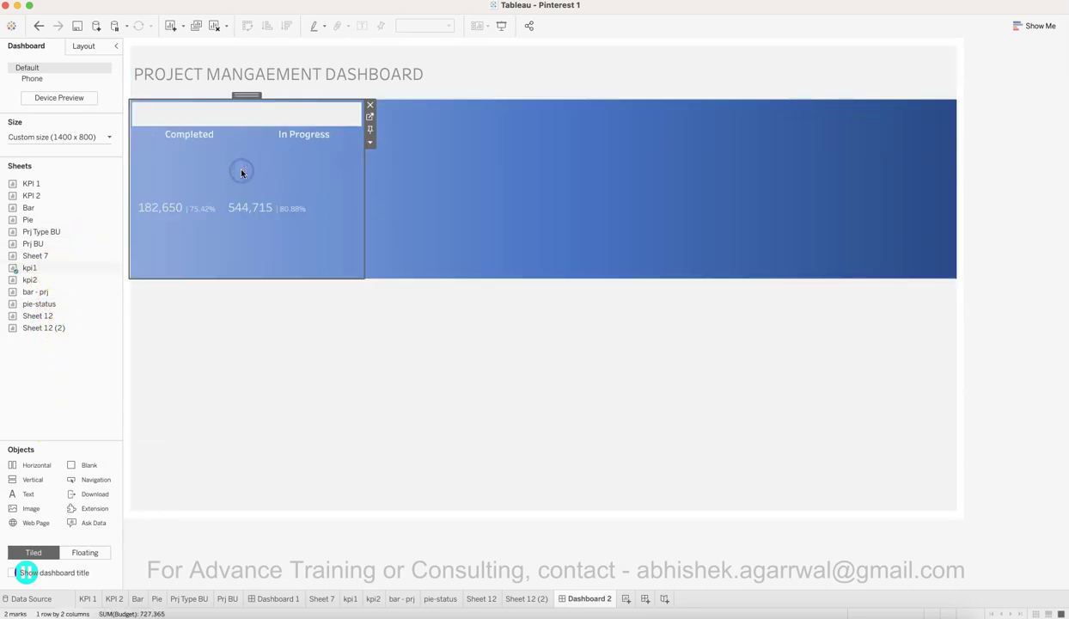
left_click_drag(57, 284, 268, 251)
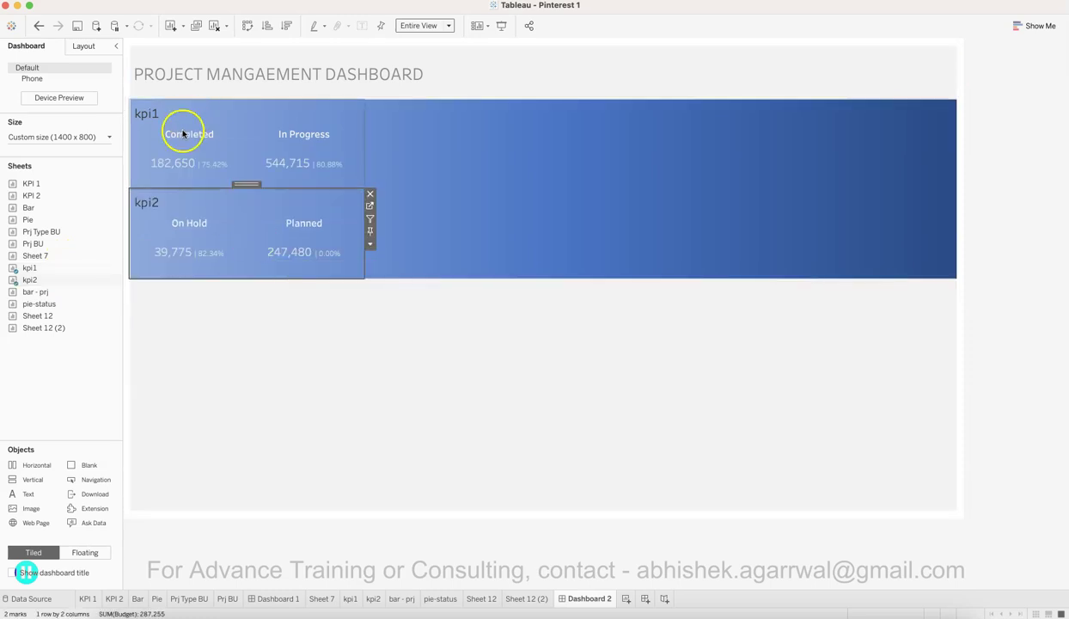
Step: Add a text object reading "KPIs" above the kpi1 sheet in the vertical container, with font size 15 and a gray colour
left_click_drag(32, 479, 248, 122)
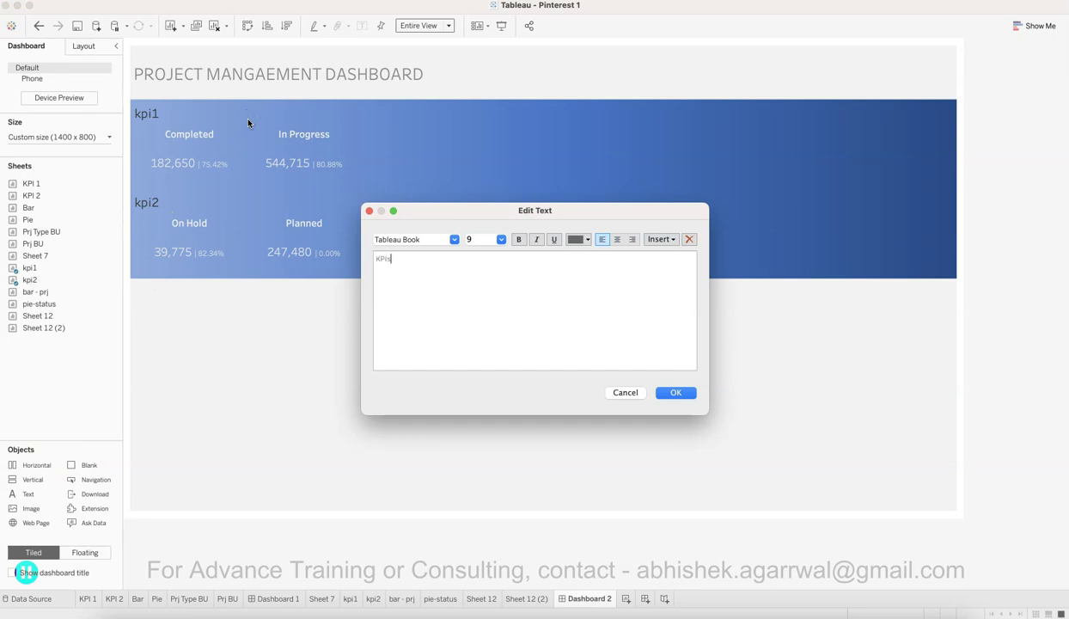
type("KPIs")
key("super+a")
left_click(499, 239)
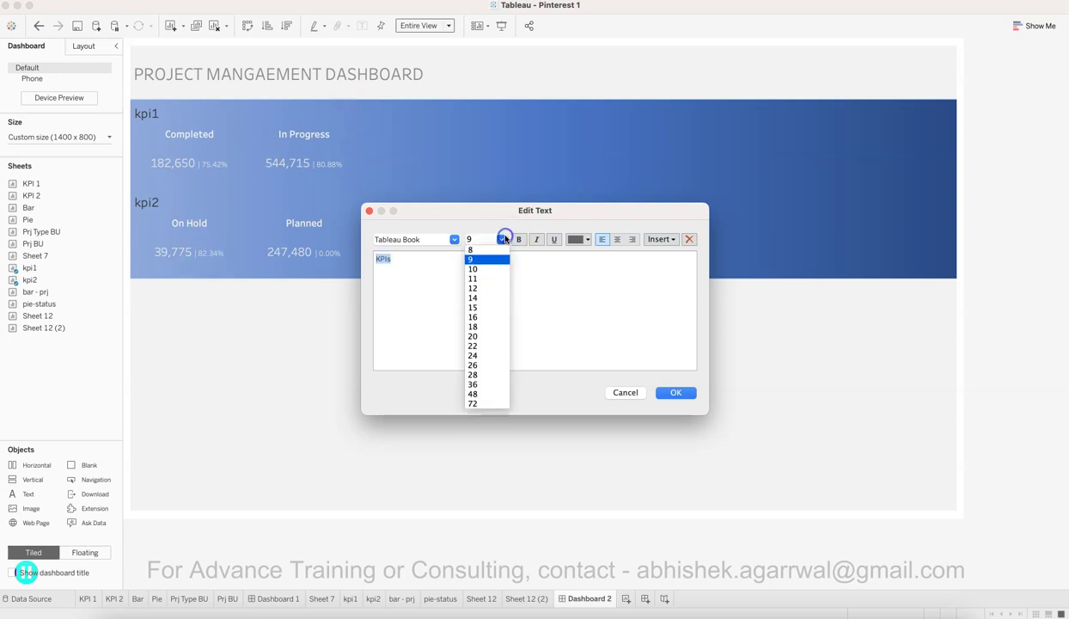
left_click(495, 307)
left_click(575, 239)
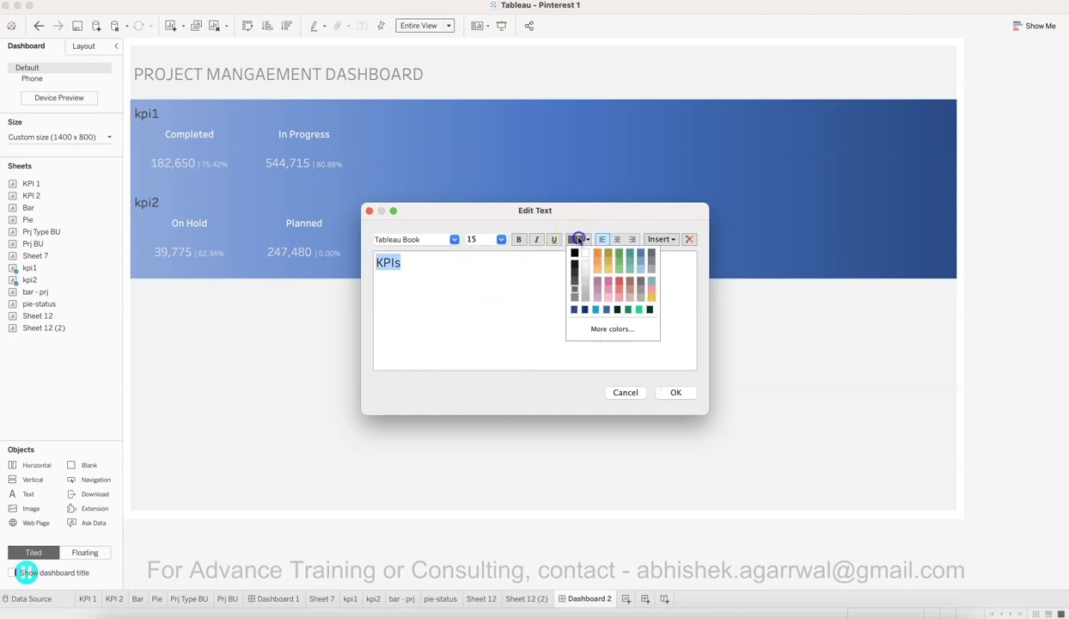
left_click(584, 299)
left_click(663, 395)
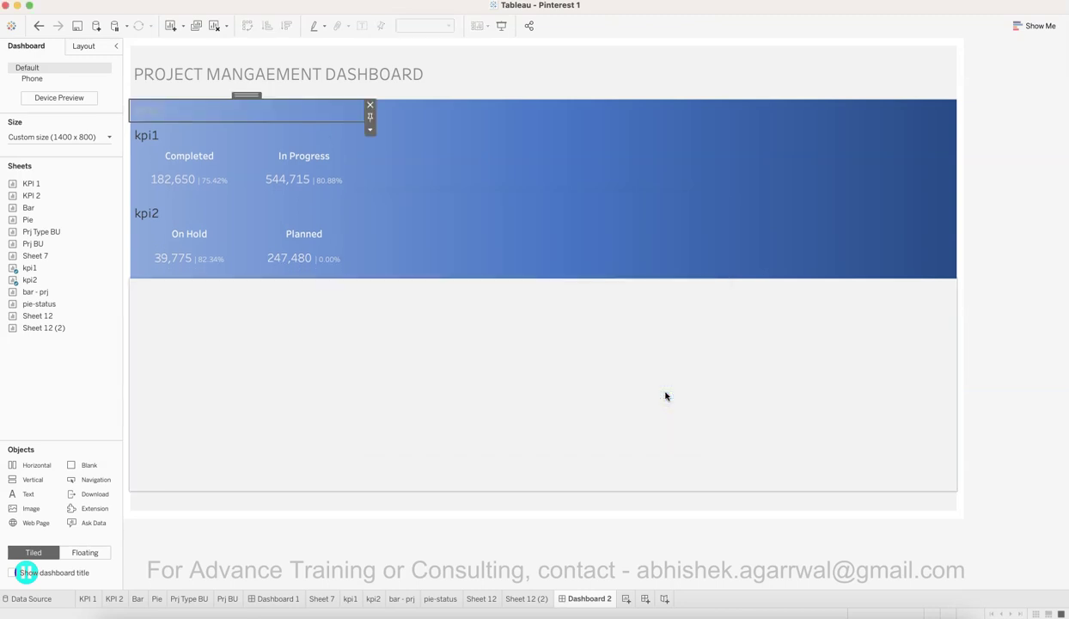
Step: Centre the KPIs heading text and recolour it a very light gray
double_click(278, 113)
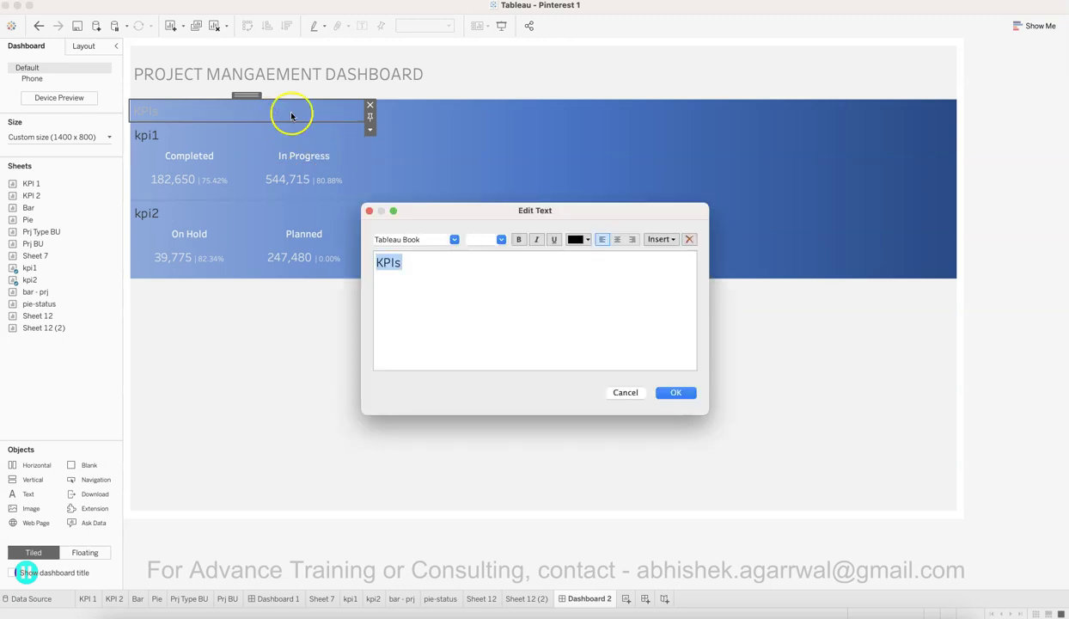
left_click(617, 240)
left_click(587, 239)
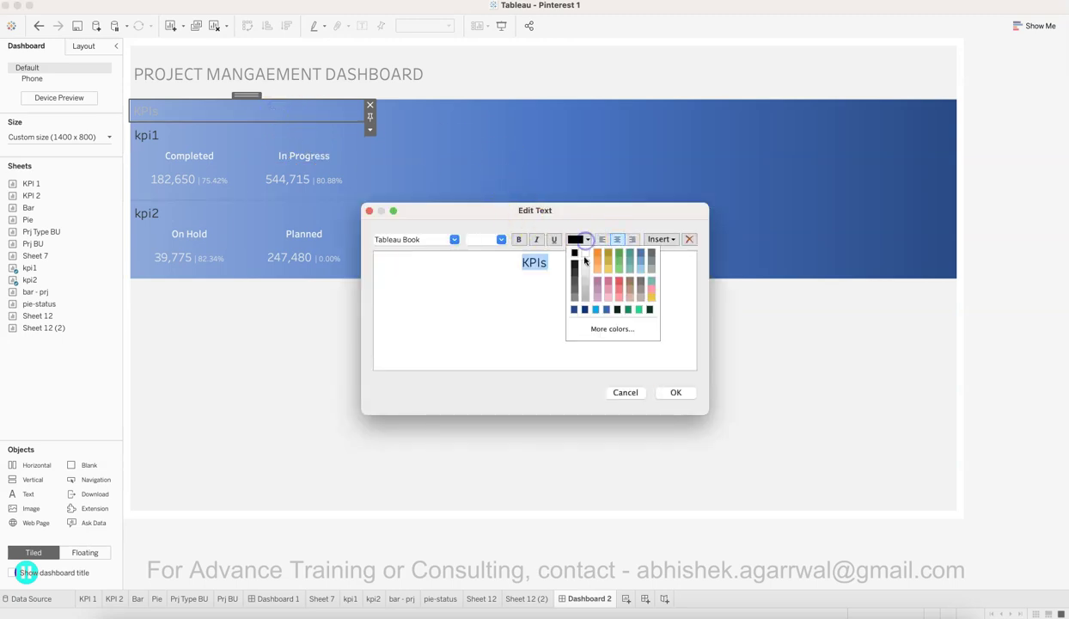
left_click(586, 273)
left_click(676, 394)
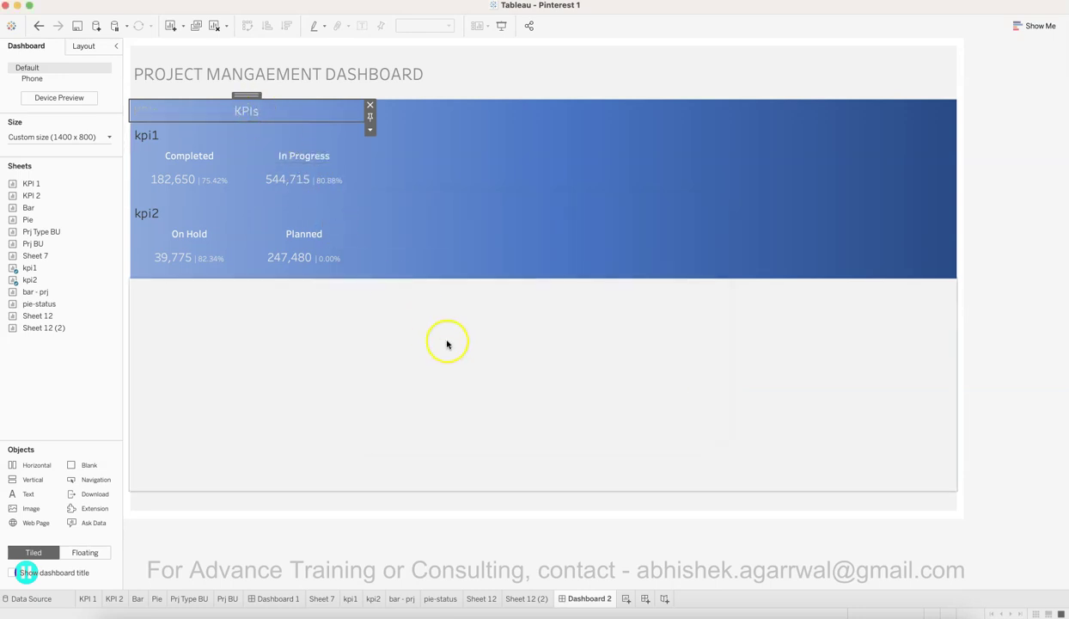
Step: Hide the titles of the kpi1 and kpi2 sheets
left_click(153, 136)
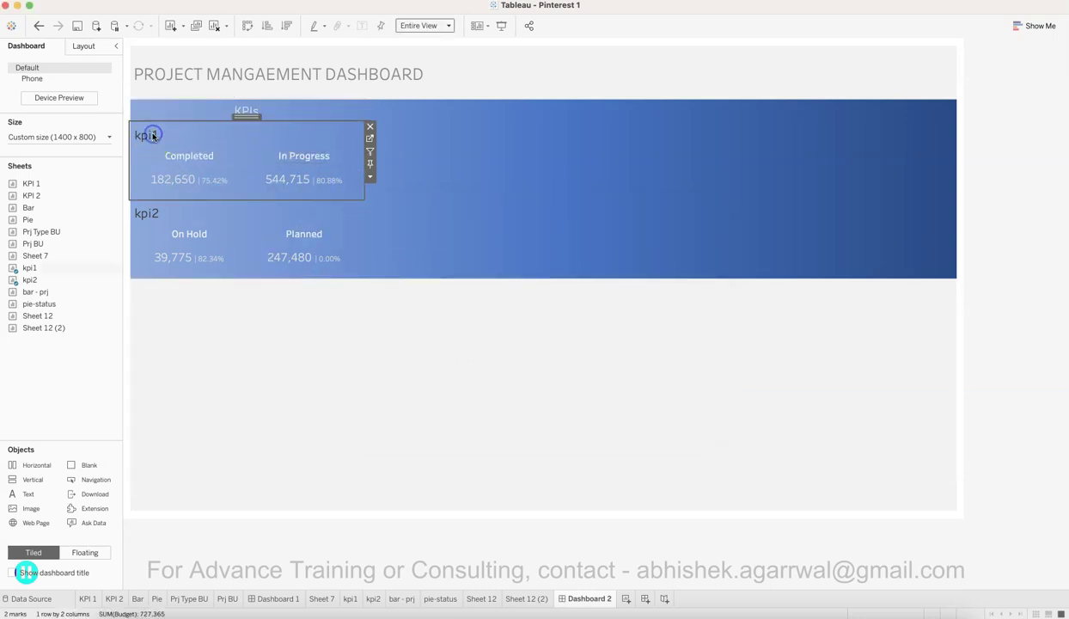
right_click(152, 137)
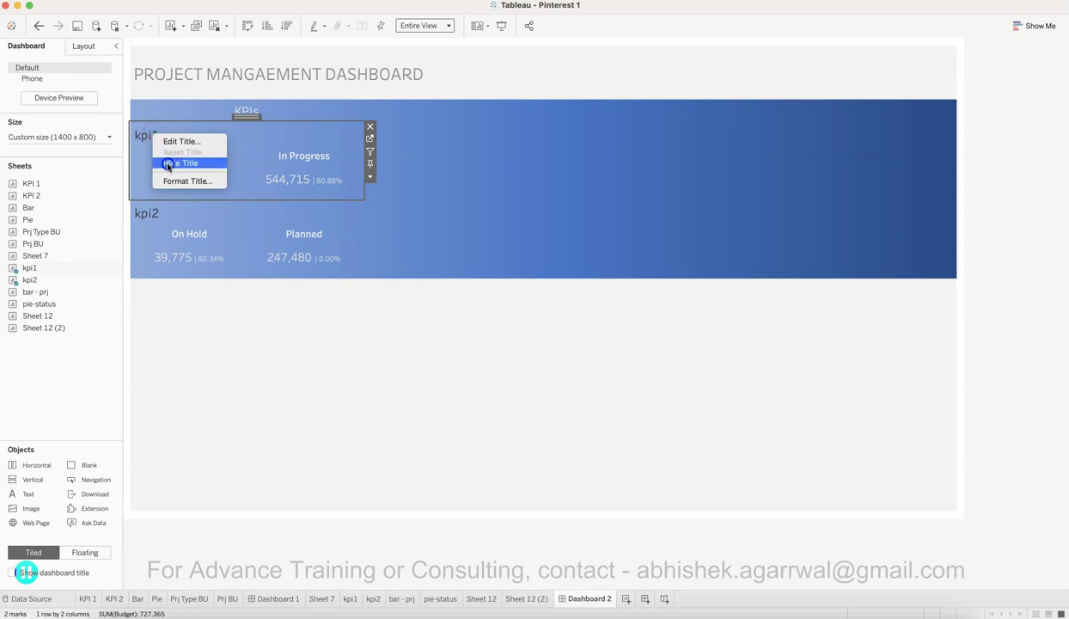
left_click(166, 162)
right_click(144, 200)
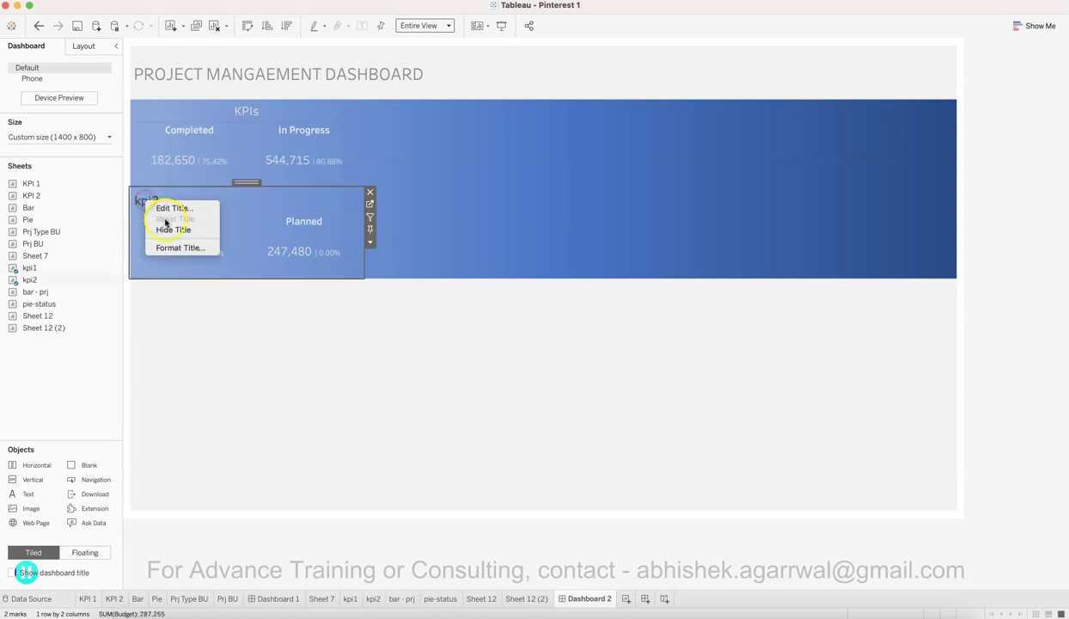
left_click(170, 228)
left_click(286, 363)
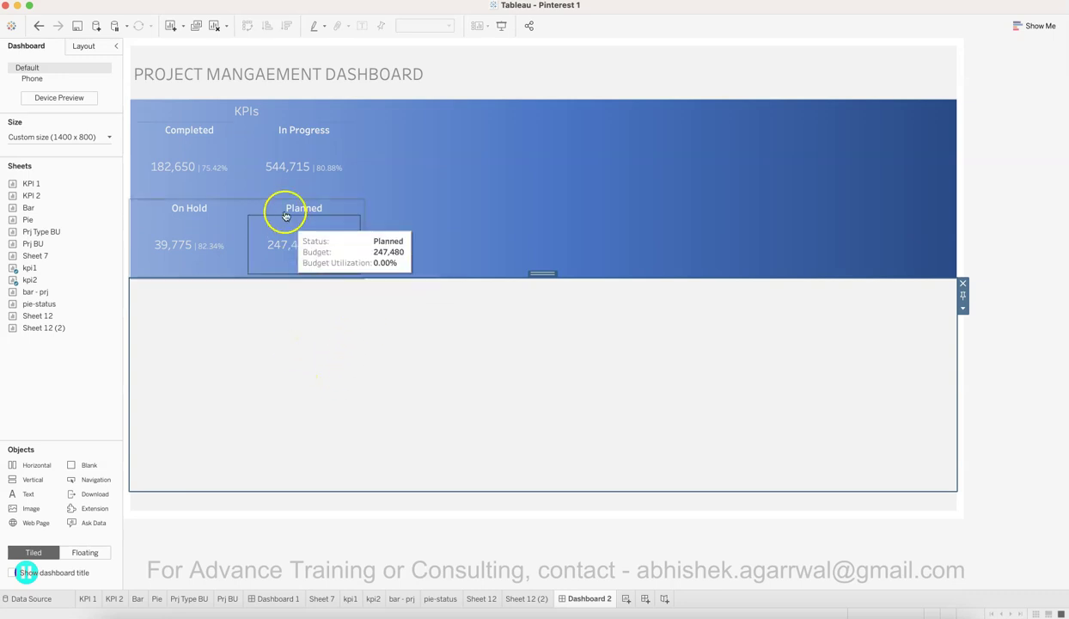
Step: Place the bar - prj sheet between the KPI container and the blank, and widen the KPI container to about the band's left quarter
mouse_move(276, 168)
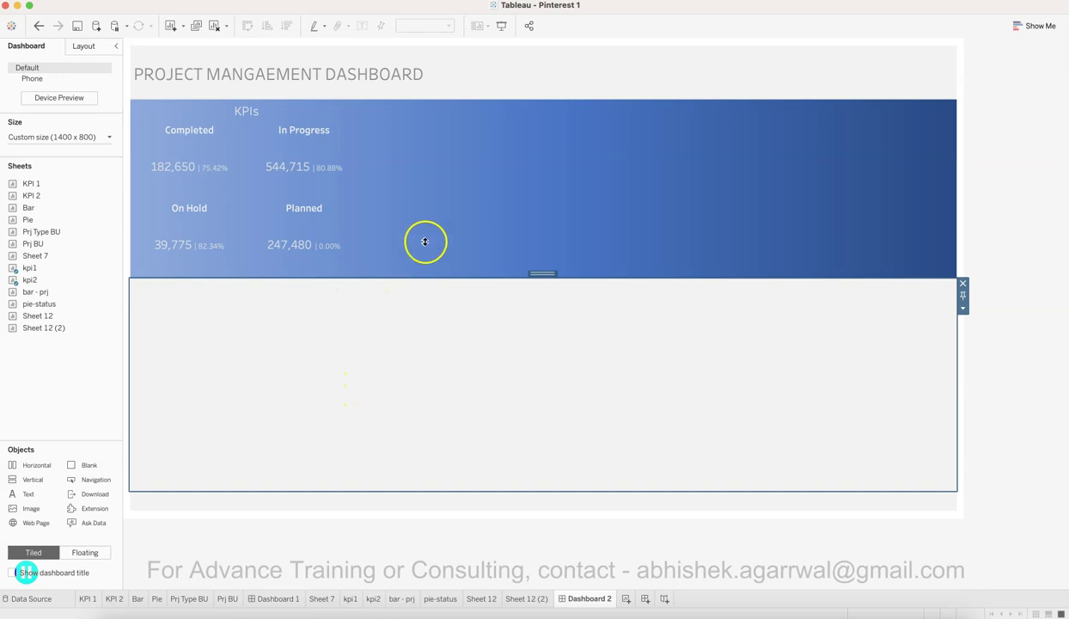
left_click(441, 217)
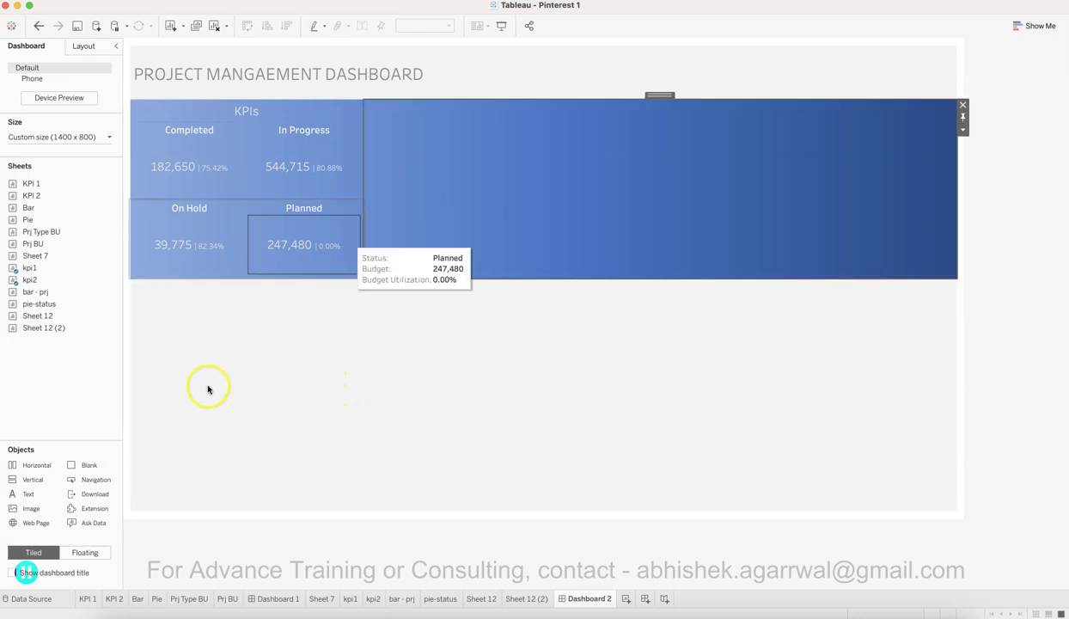
double_click(51, 293)
left_click_drag(57, 297, 707, 191)
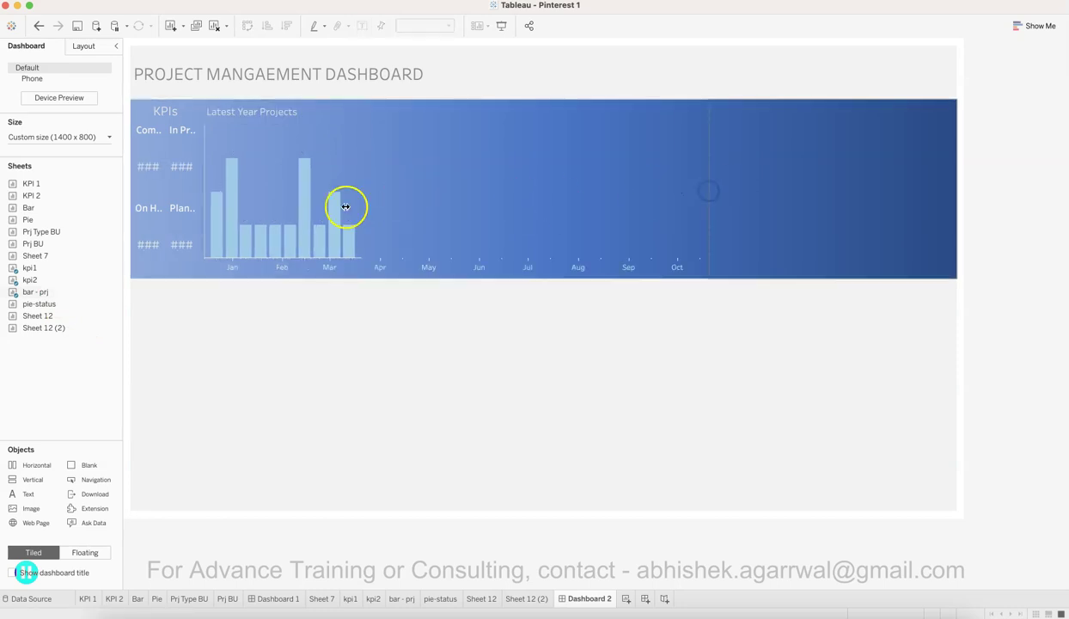
left_click(205, 169)
left_click_drag(202, 168, 361, 171)
left_click(391, 394)
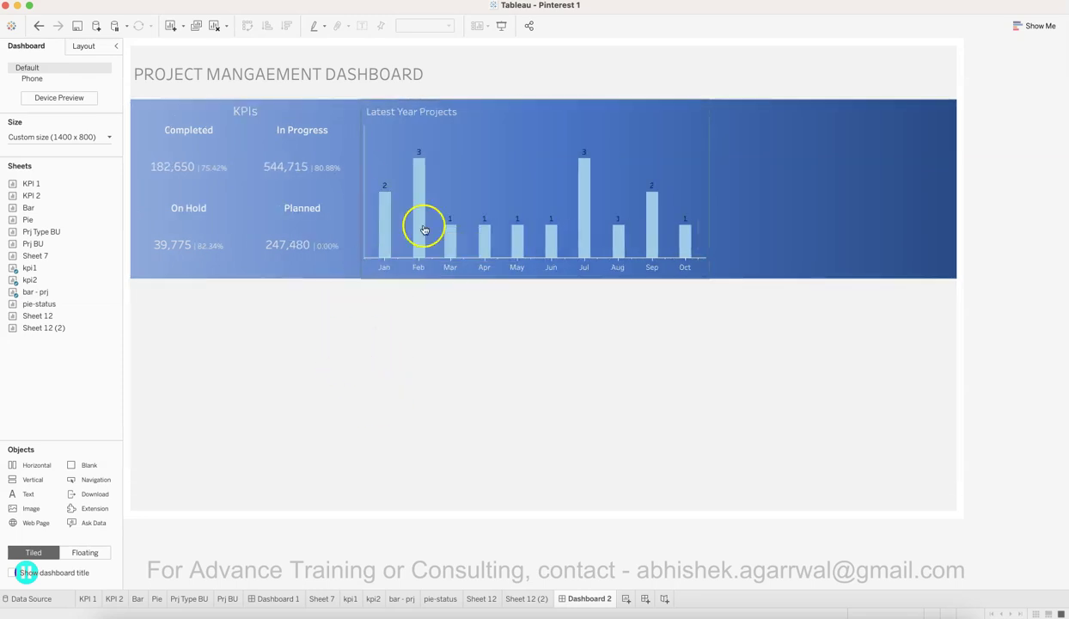
Step: Place the pie-status sheet directly after the bar chart in the blue band and remove the blank object beside it
left_click(759, 191)
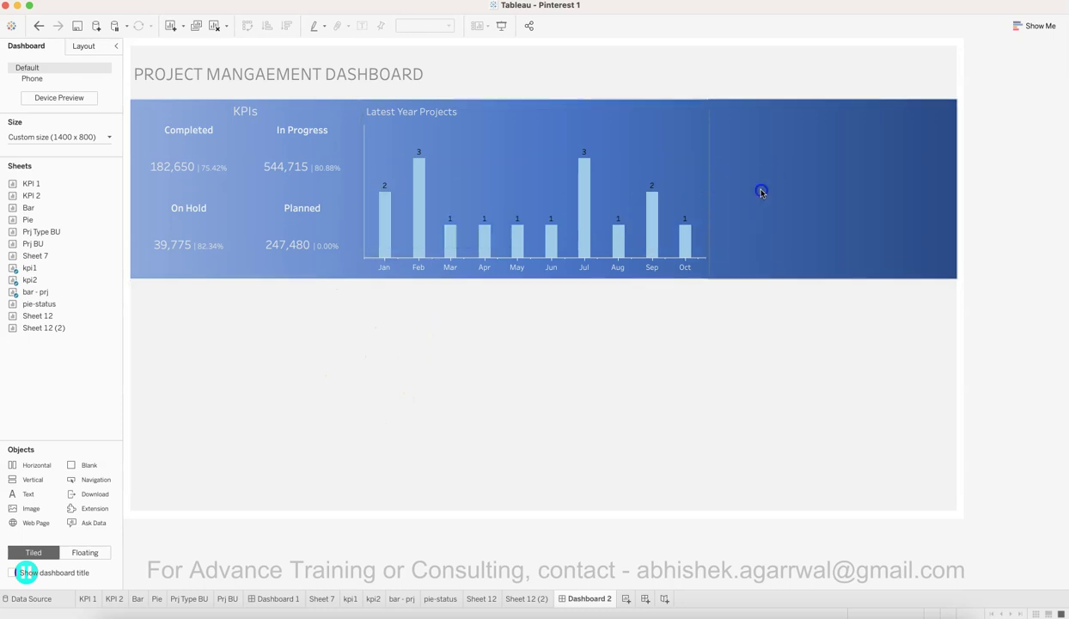
mouse_move(25, 321)
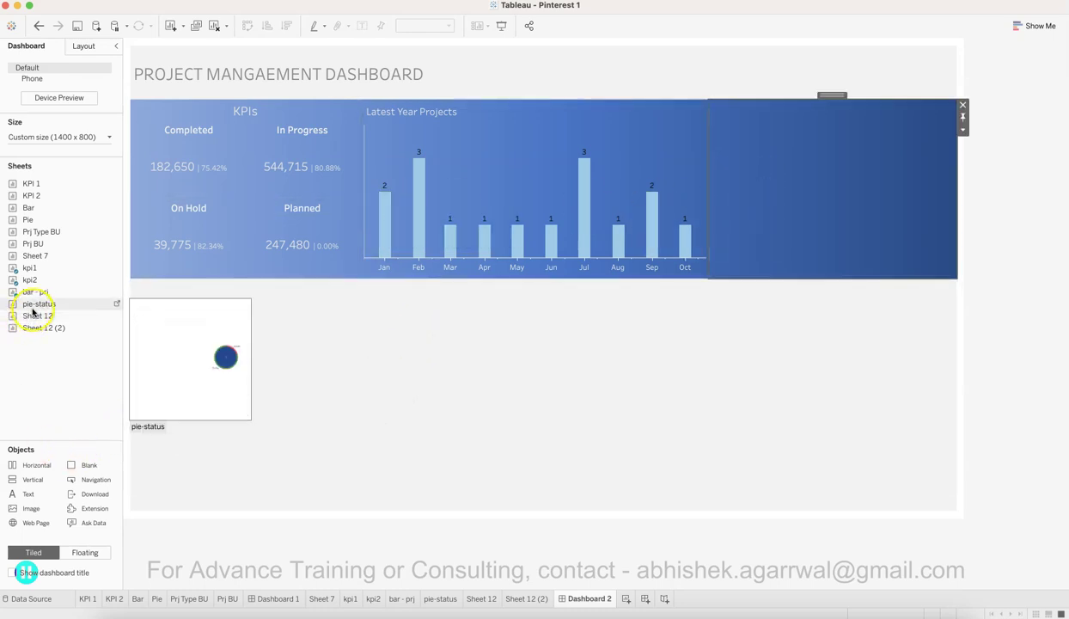
left_click_drag(33, 303, 653, 186)
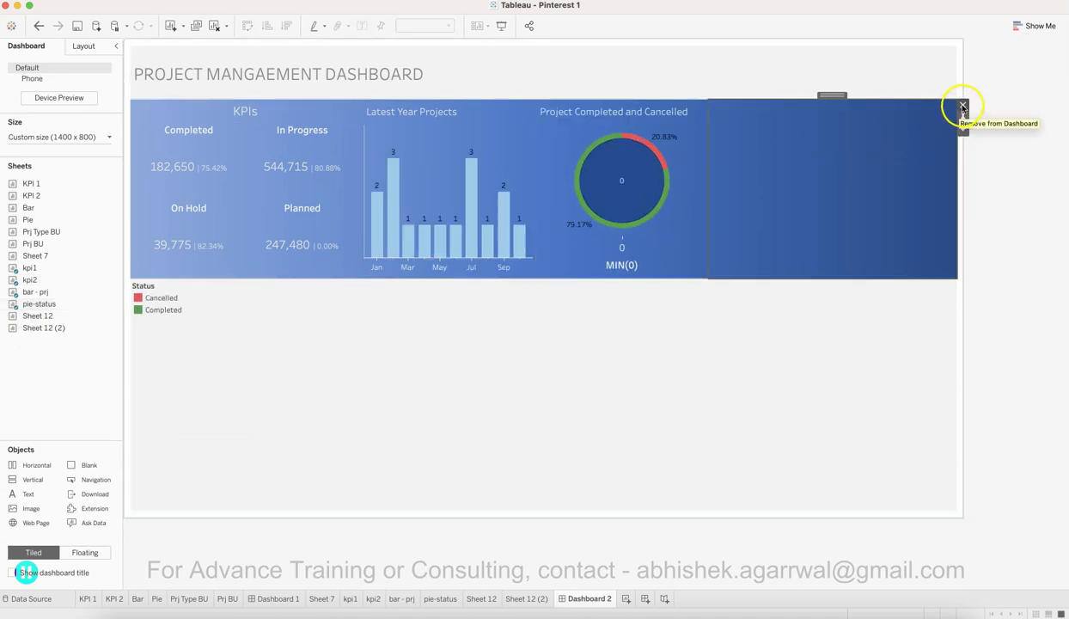
left_click(962, 106)
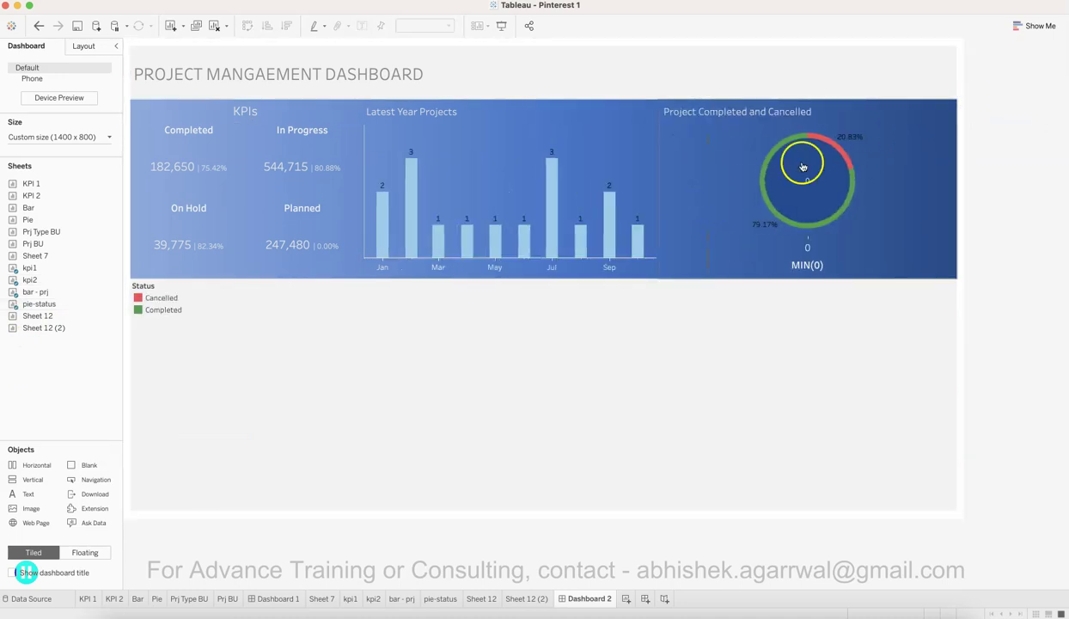
left_click(909, 162)
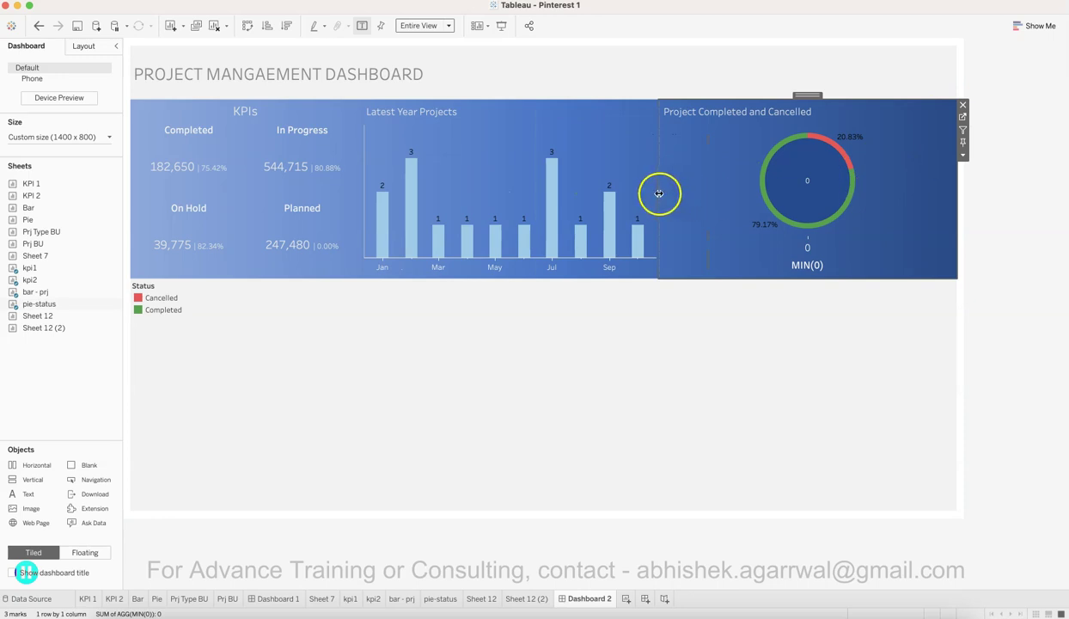
Step: Adjust the blue band's column widths, widening the KPI block to about a third and narrowing the donut chart to about a quarter
left_click_drag(679, 189, 711, 185)
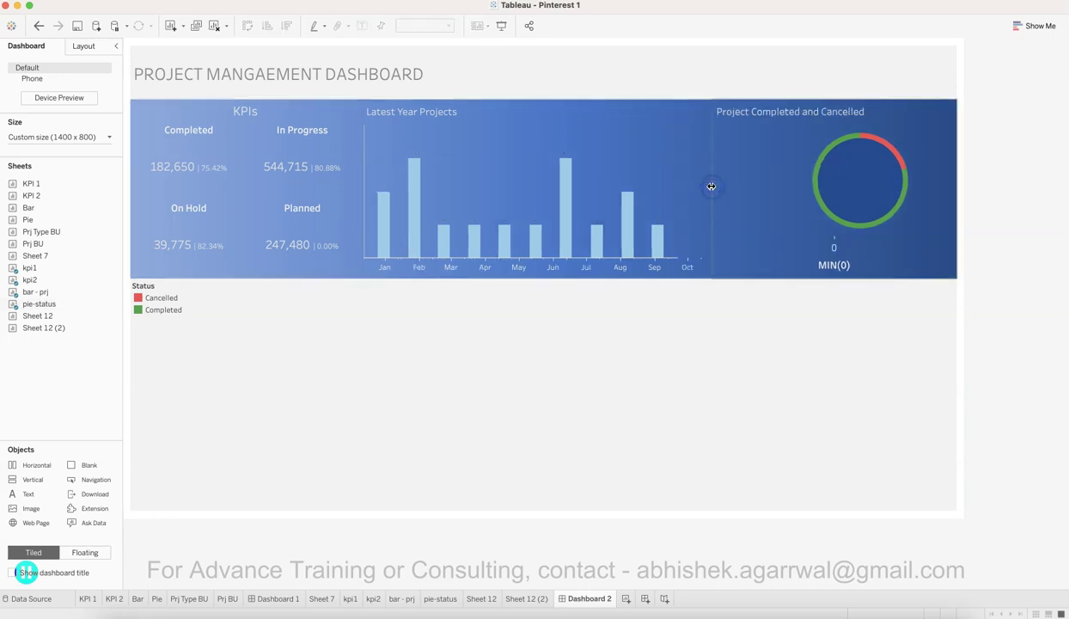
left_click_drag(364, 197, 404, 191)
left_click_drag(747, 179, 739, 179)
left_click(939, 145)
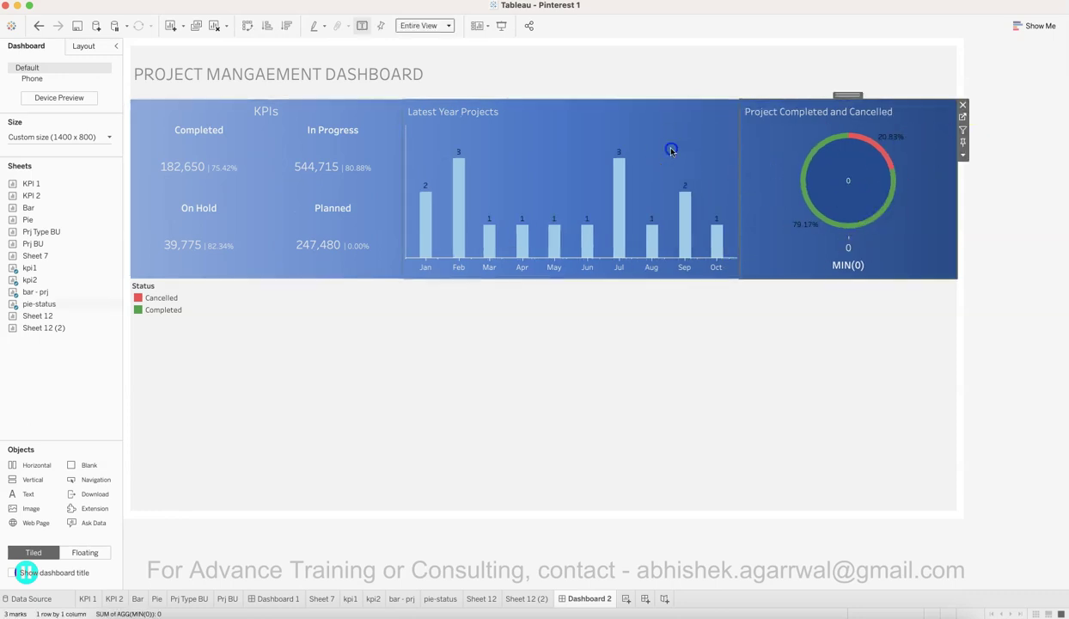
left_click(408, 152)
left_click(379, 148)
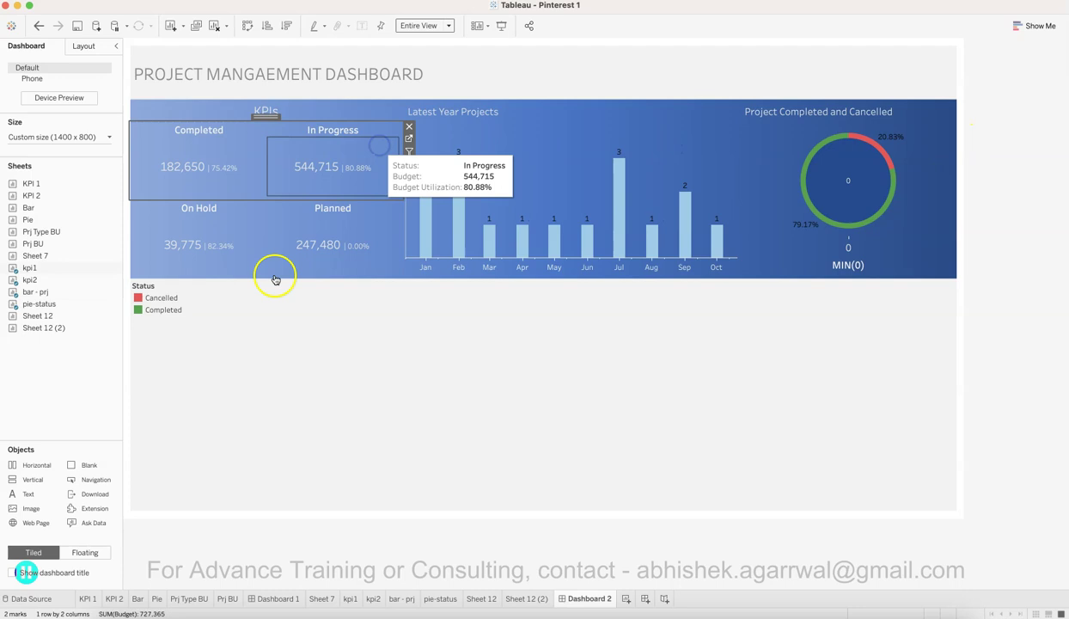
Step: Place a horizontal container below the Status legend under the blue band and remove the legend from the dashboard
left_click(208, 329)
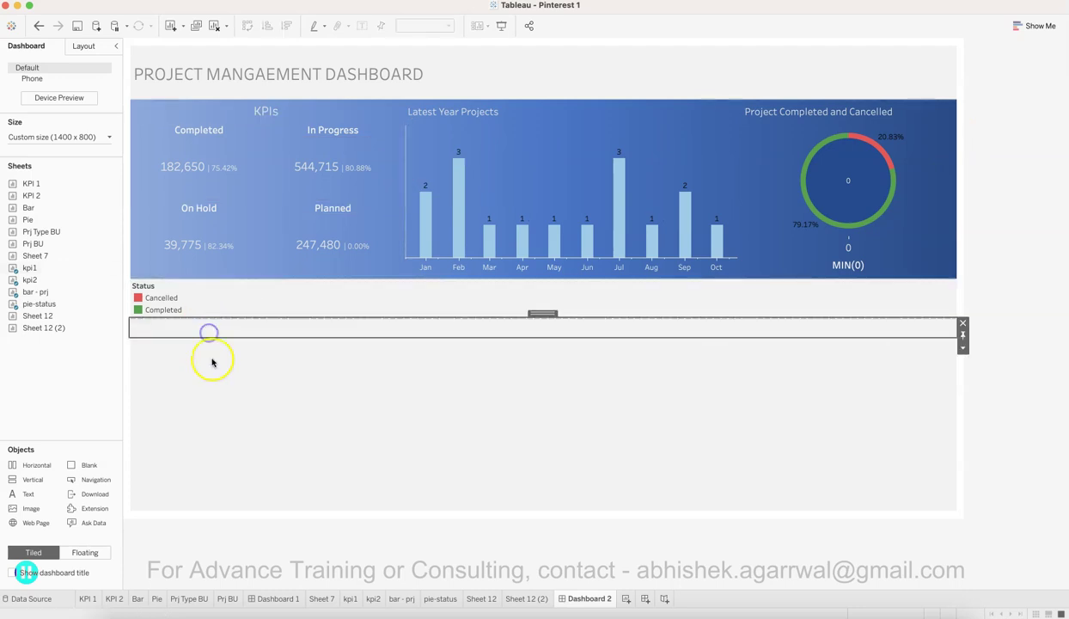
left_click(214, 368)
left_click(212, 333)
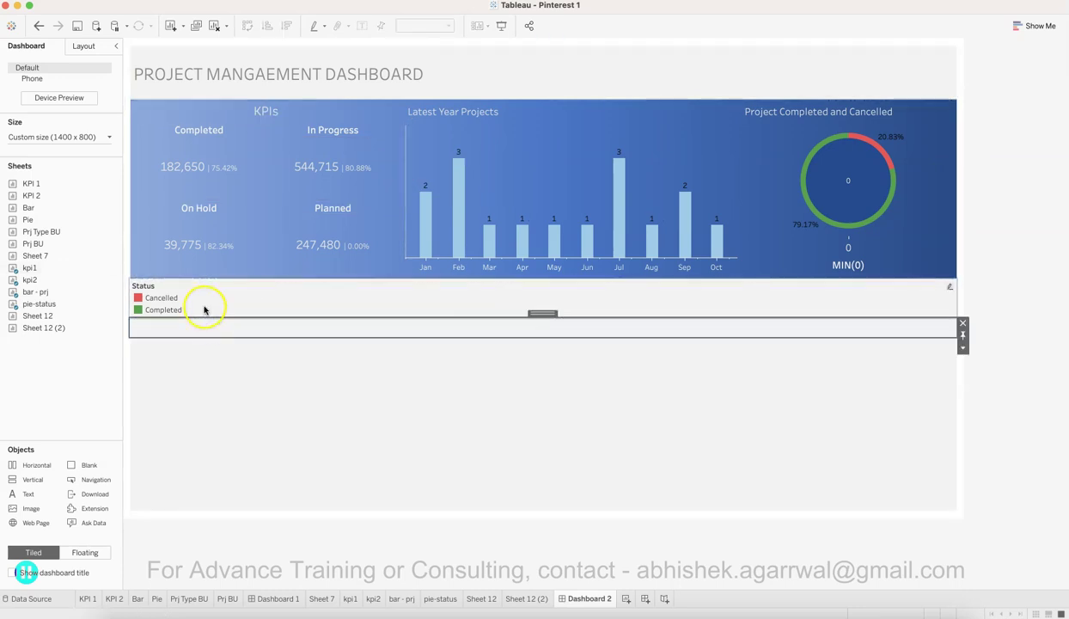
left_click(205, 308)
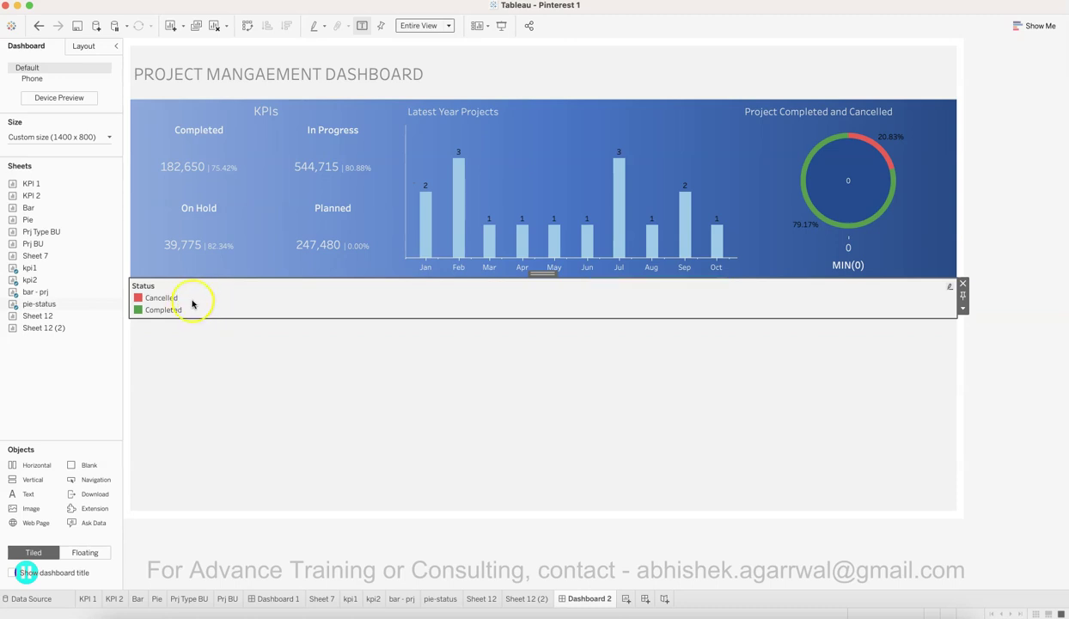
left_click_drag(36, 465, 218, 316)
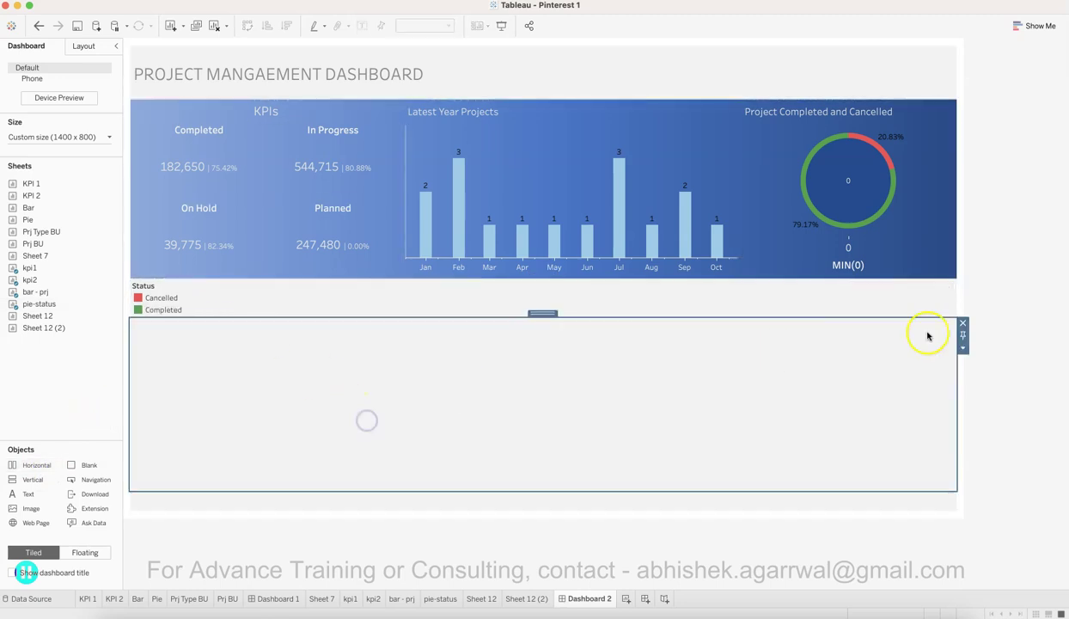
left_click(931, 295)
left_click(963, 288)
left_click(834, 395)
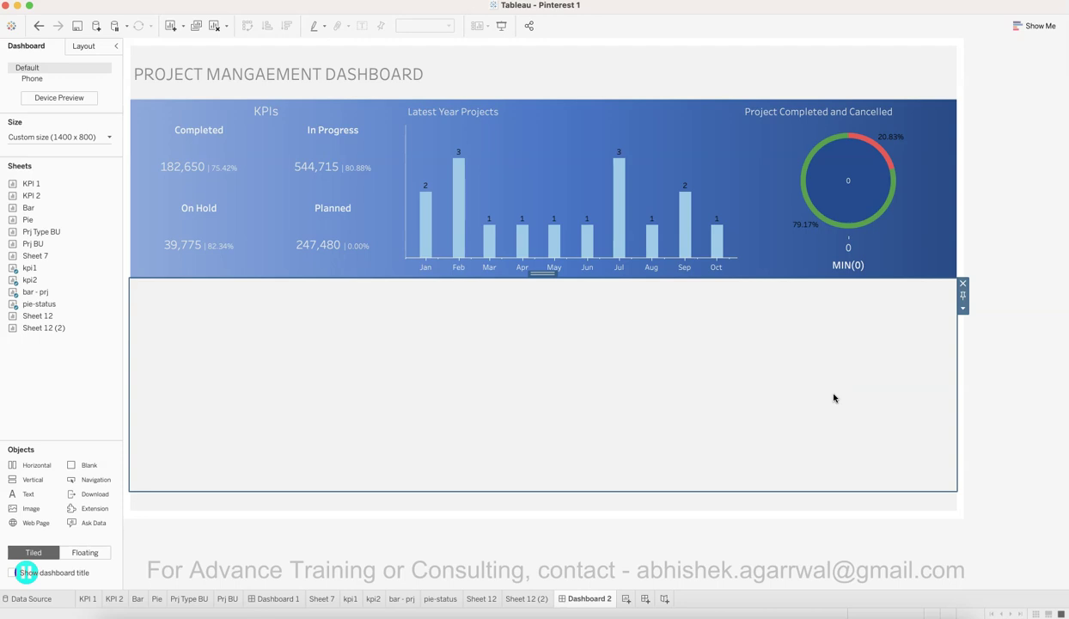
Step: Hide the MIN(0) axis header below the donut chart
left_click(839, 270)
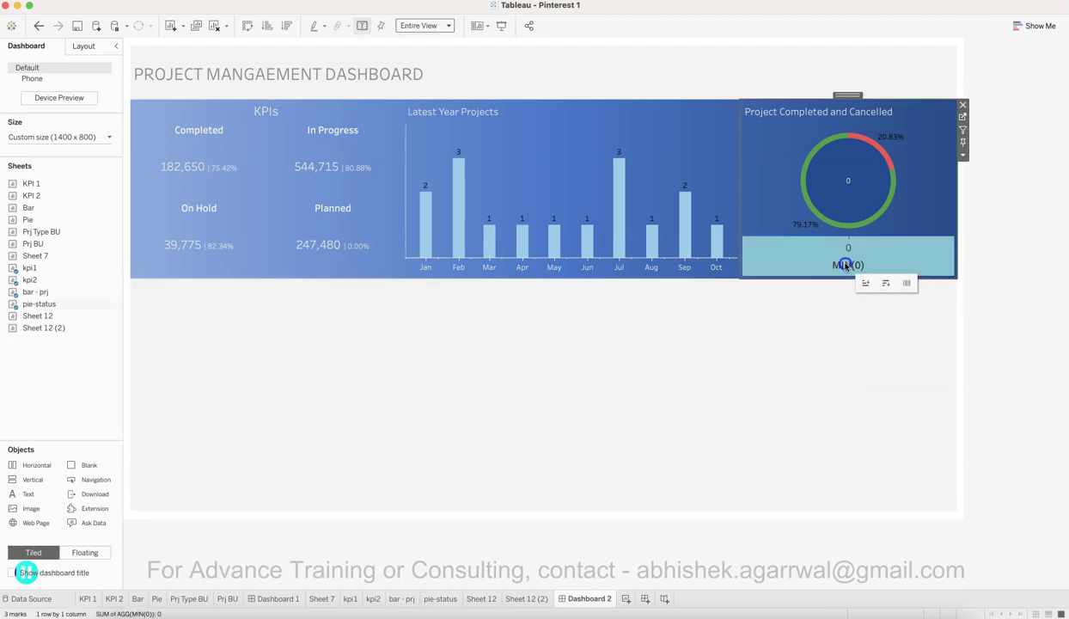
right_click(846, 266)
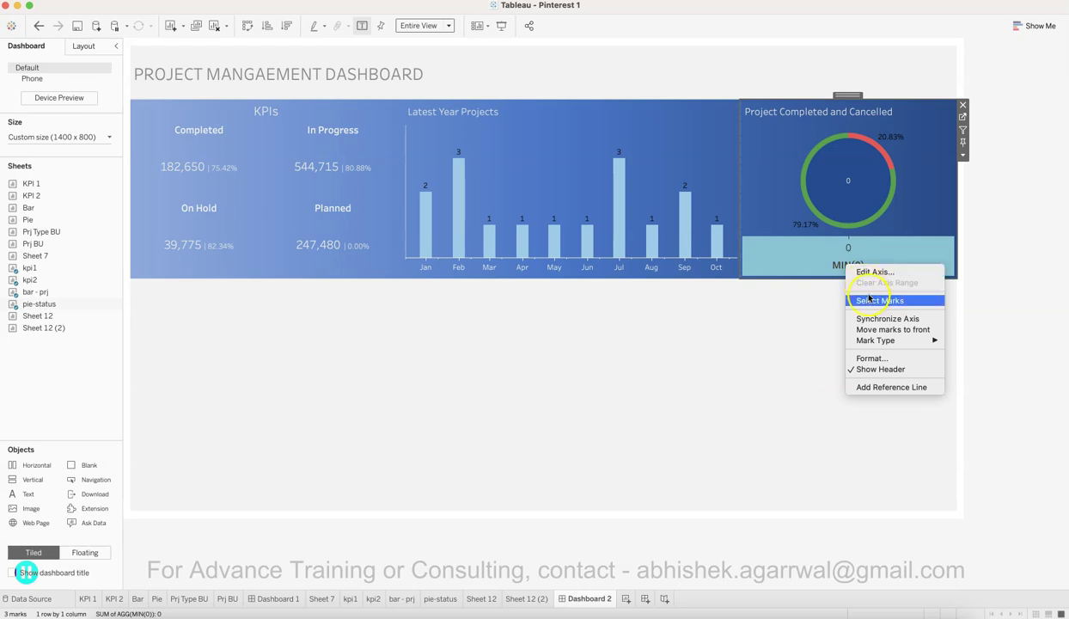
left_click(880, 367)
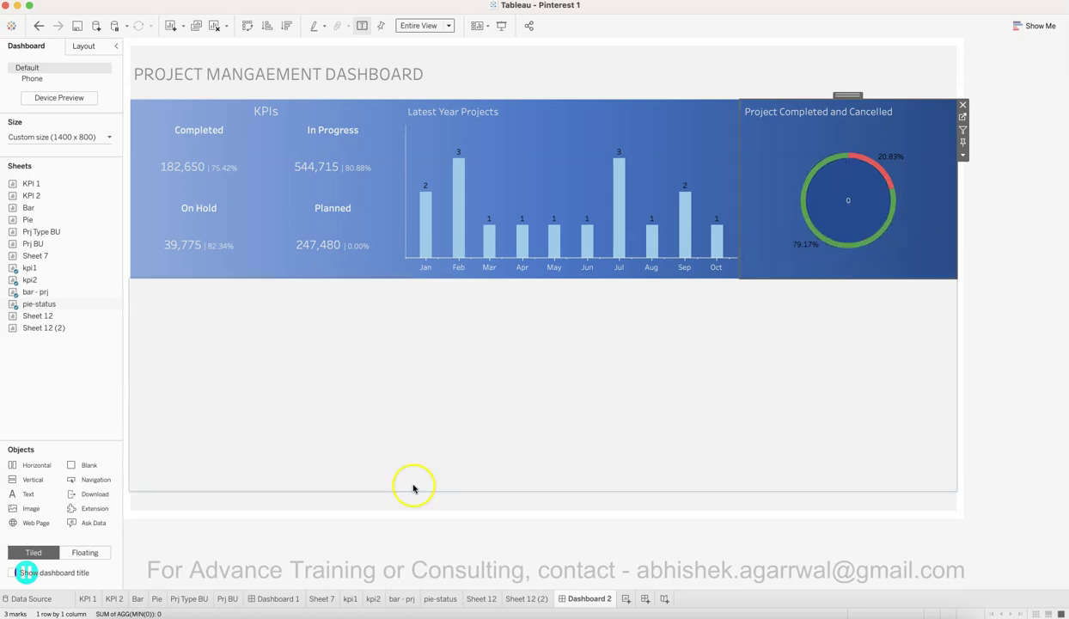
Step: On the pie-status sheet, set the outer pie's percentage labels to a near-white font color
left_click(440, 599)
left_click(202, 238)
left_click(264, 311)
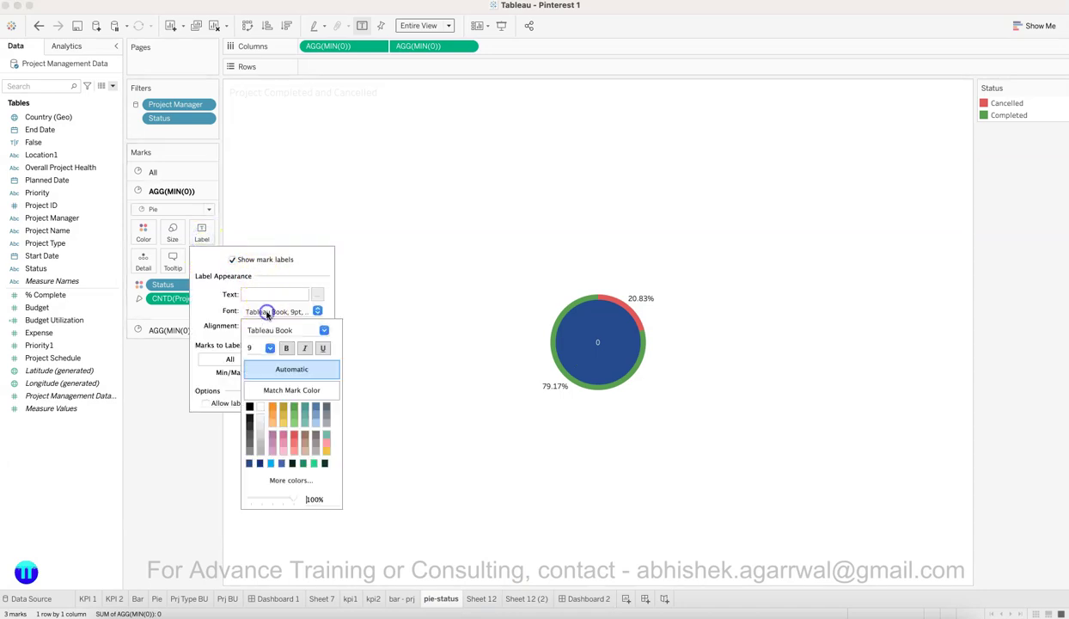
left_click(262, 418)
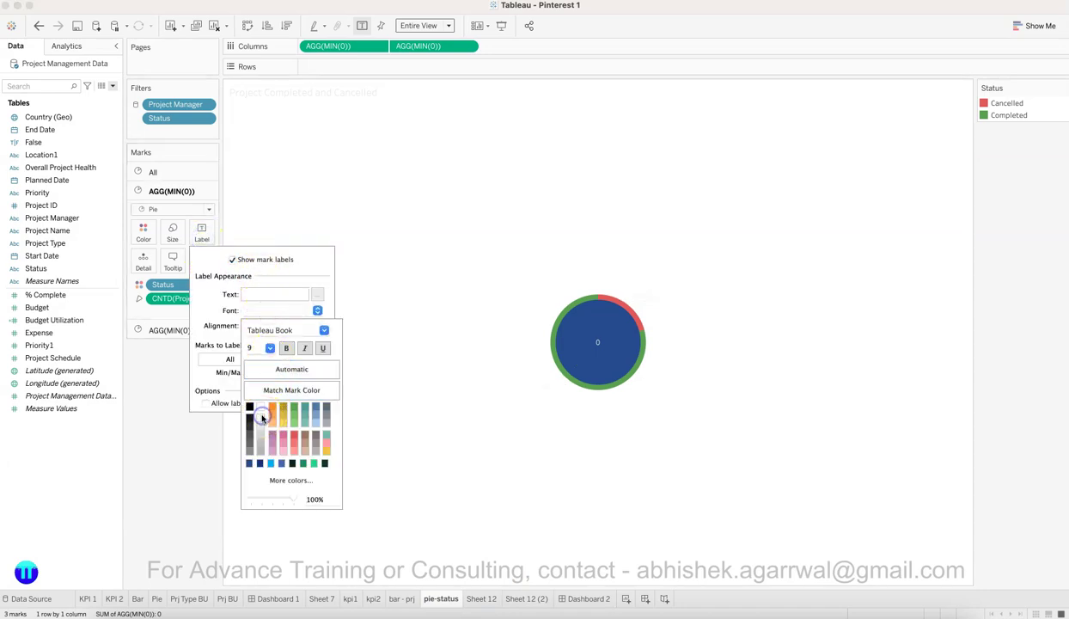
left_click(182, 413)
Step: Turn off mark labels for the inner circle of the donut on the second AGG(MIN(0)) axis and return to Dashboard 2
left_click(176, 330)
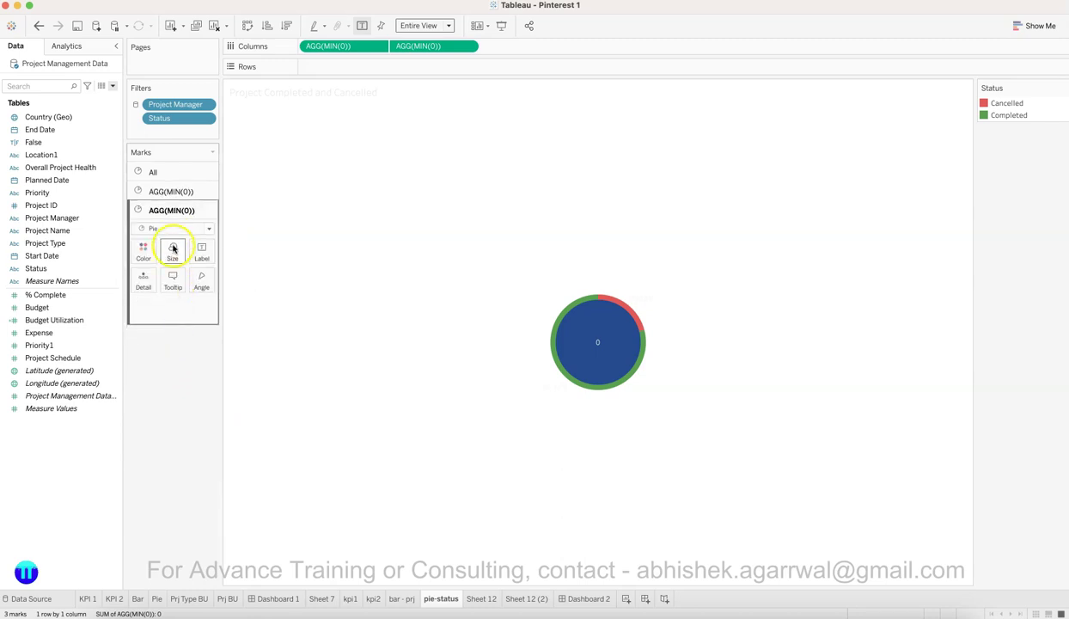
left_click(201, 250)
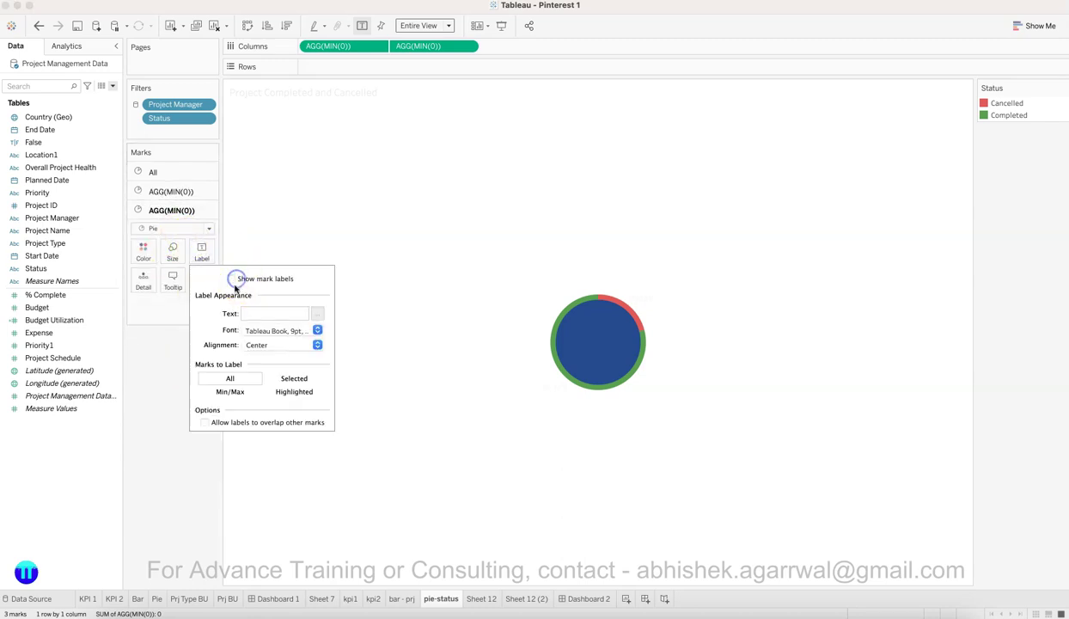
left_click(211, 483)
left_click(589, 599)
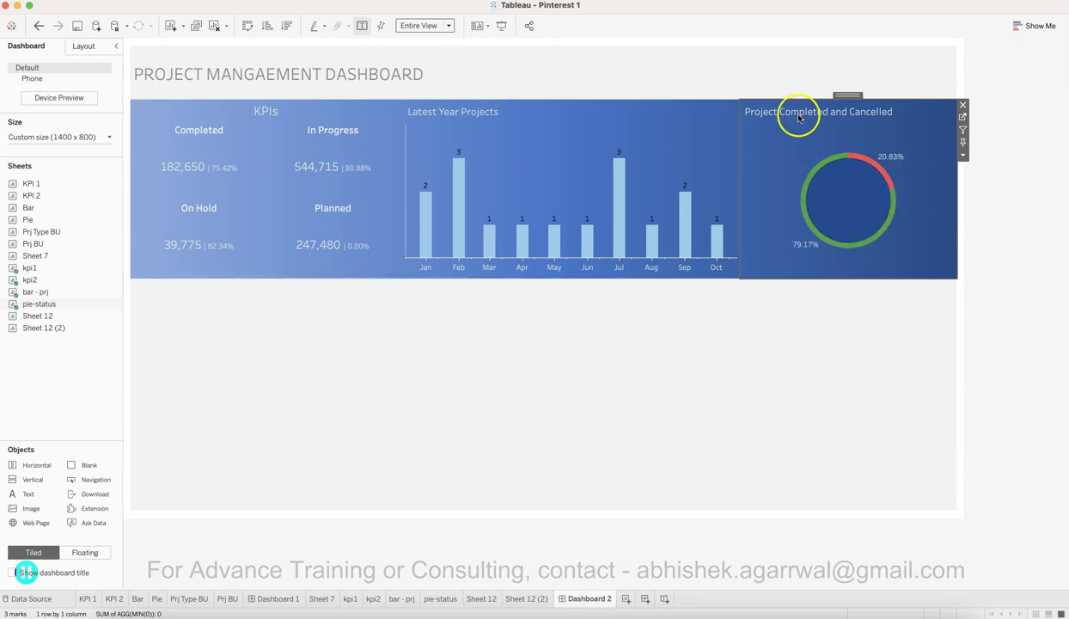
left_click(1010, 352)
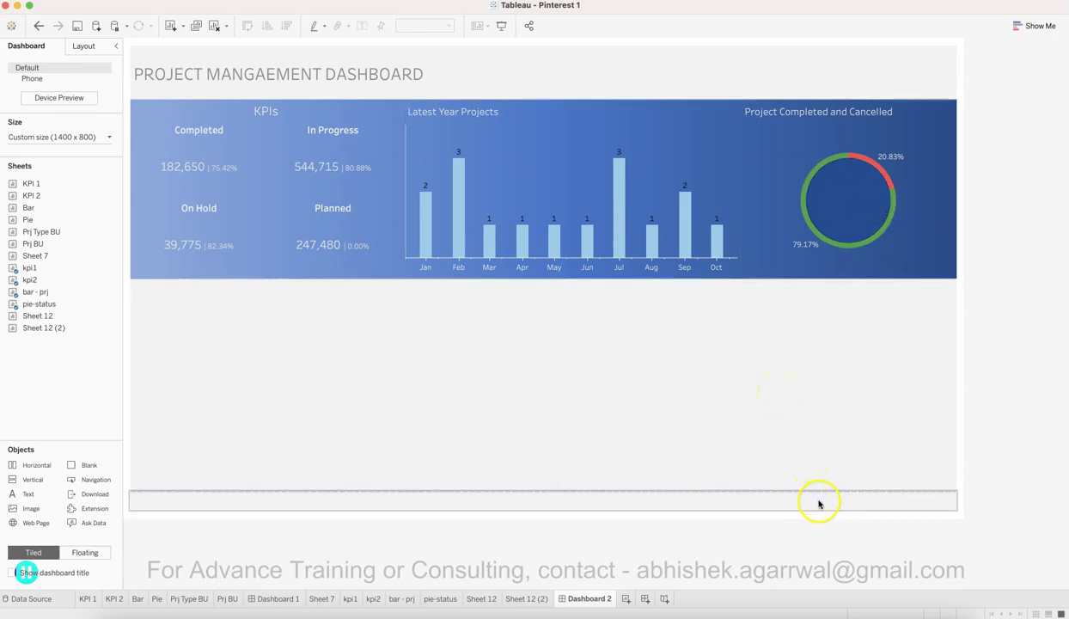
Step: Place Sheet 12 and Sheet 12 (2) side by side in the container below the blue band
left_click_drag(34, 316, 186, 340)
left_click(94, 327)
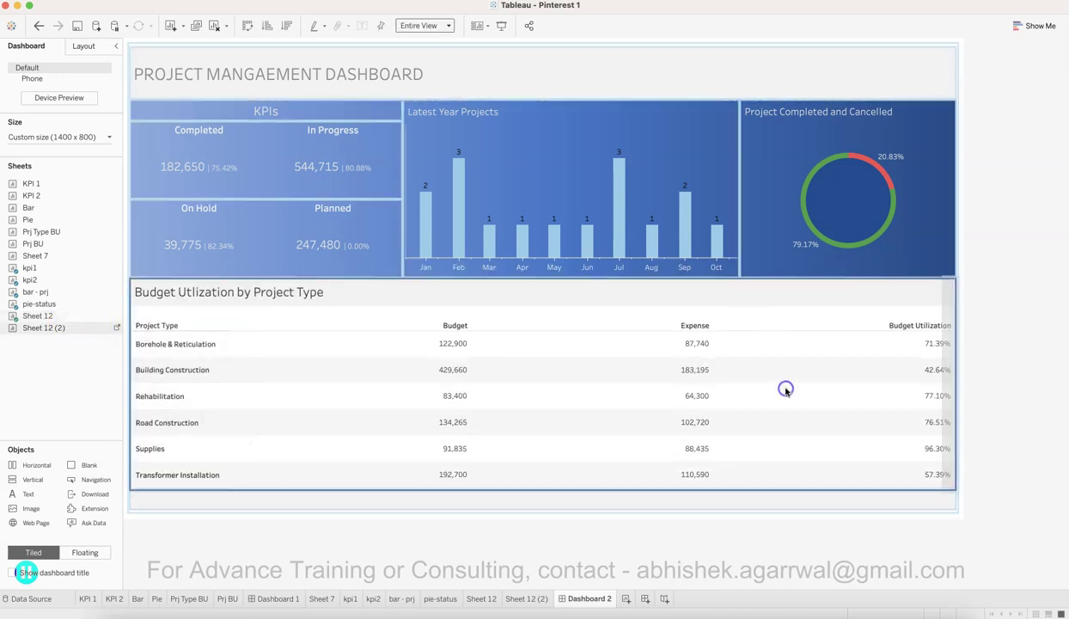
left_click_drag(786, 389, 777, 387)
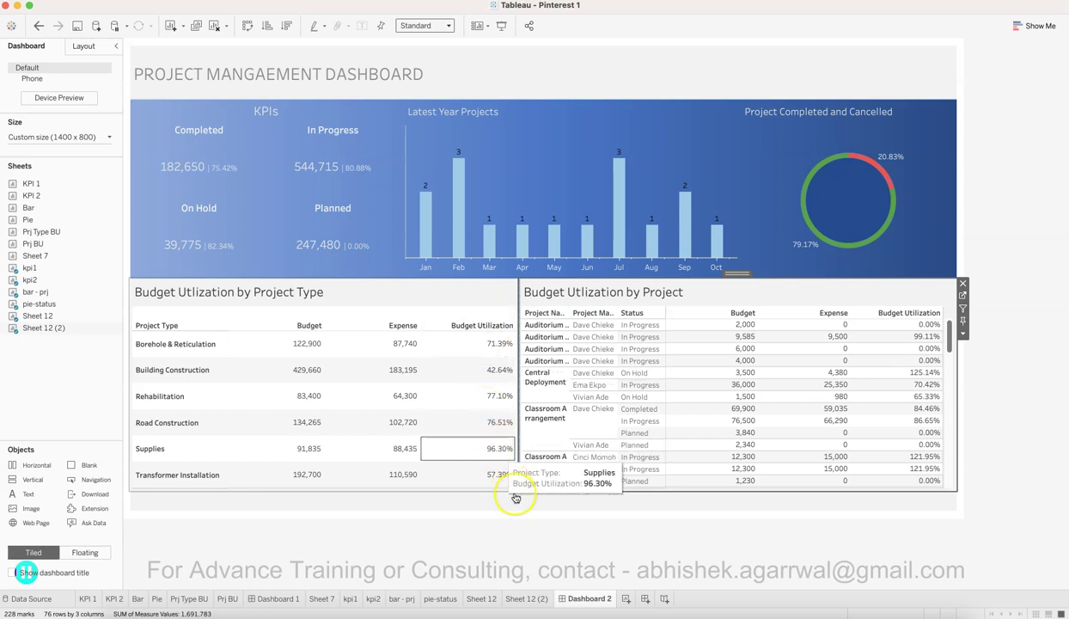
Step: Remove the empty strip below the two tables and narrow the project type table to match the KPI block's width
left_click(519, 502)
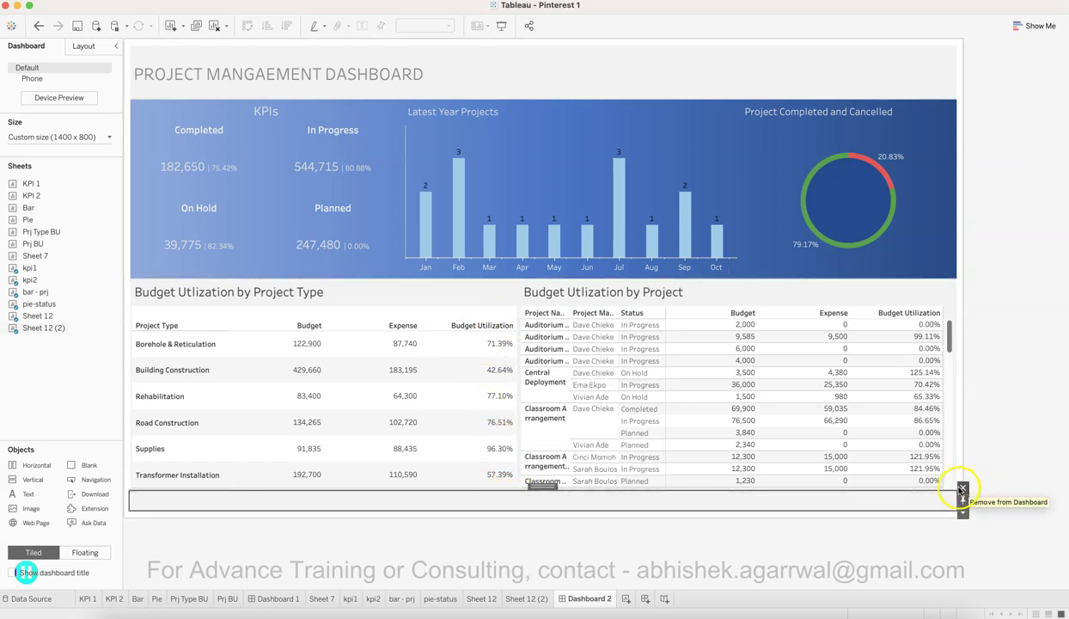
left_click(962, 488)
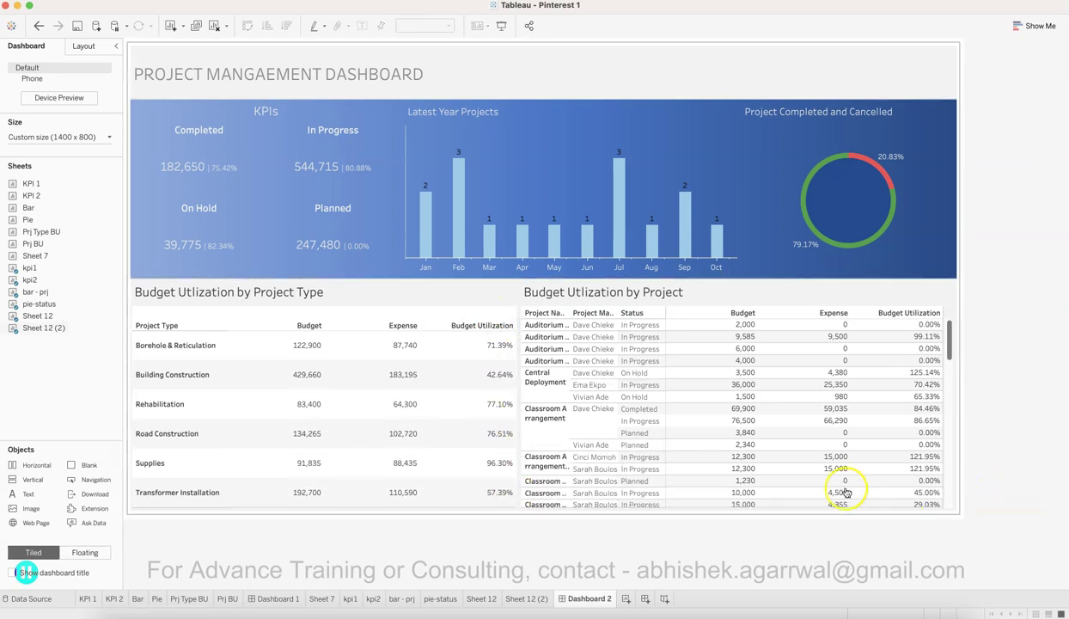
left_click_drag(519, 367, 402, 366)
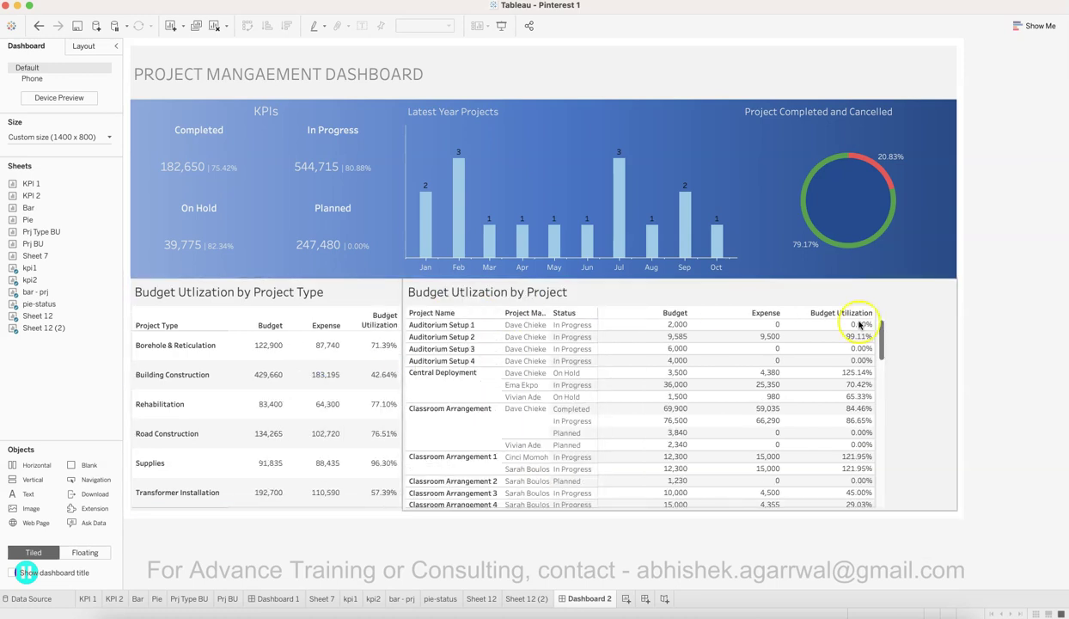
Step: Widen the Project Name, Project Manager and Status columns so the project table fills its container
left_click(919, 377)
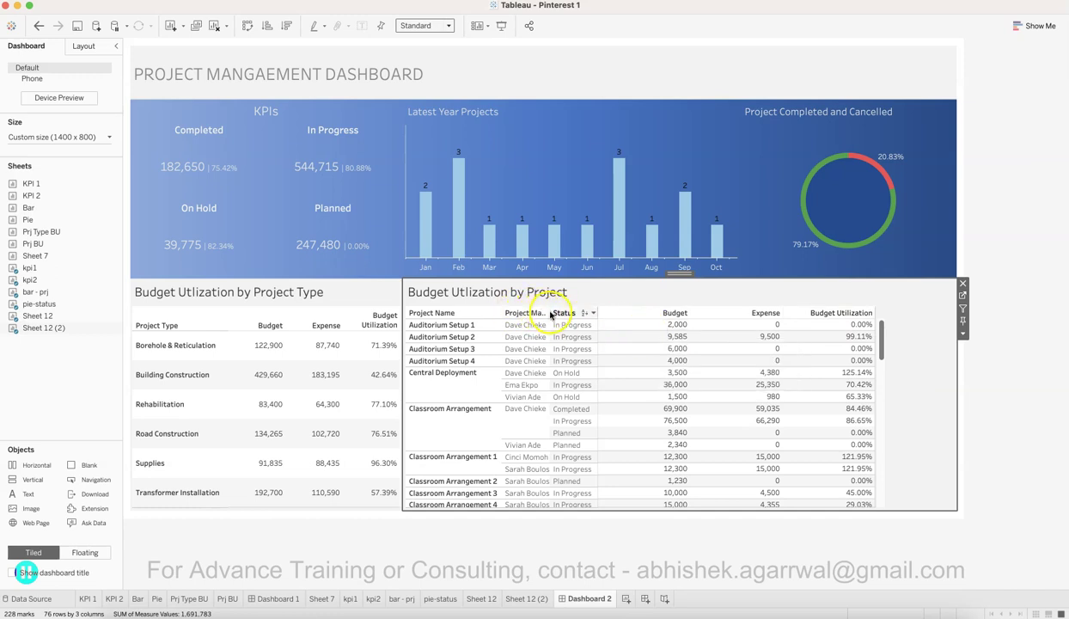
left_click_drag(604, 312, 612, 311)
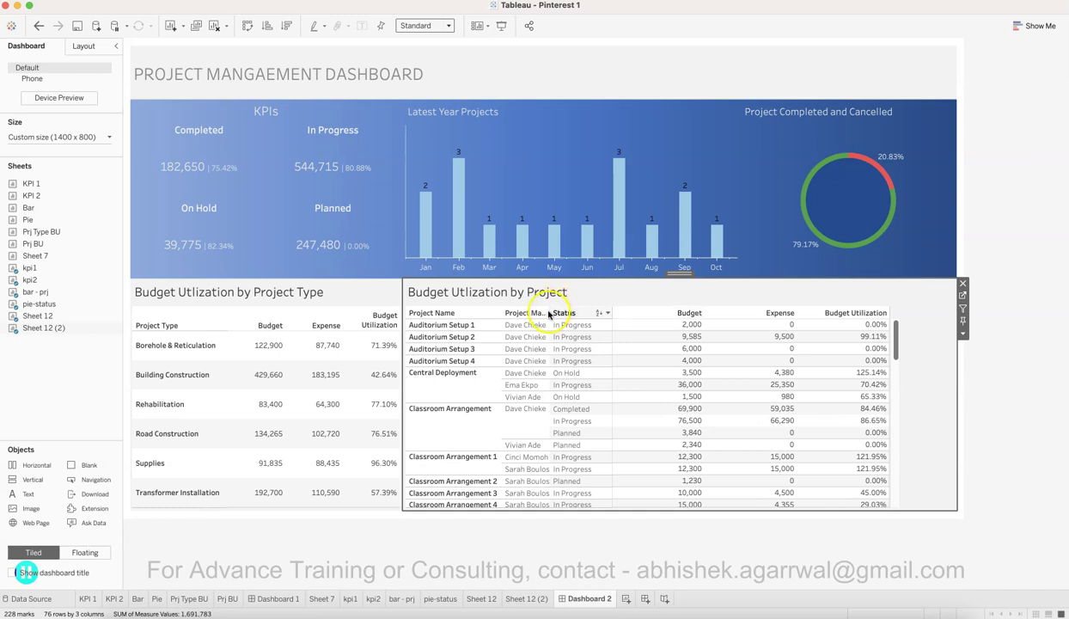
left_click_drag(548, 325, 568, 325)
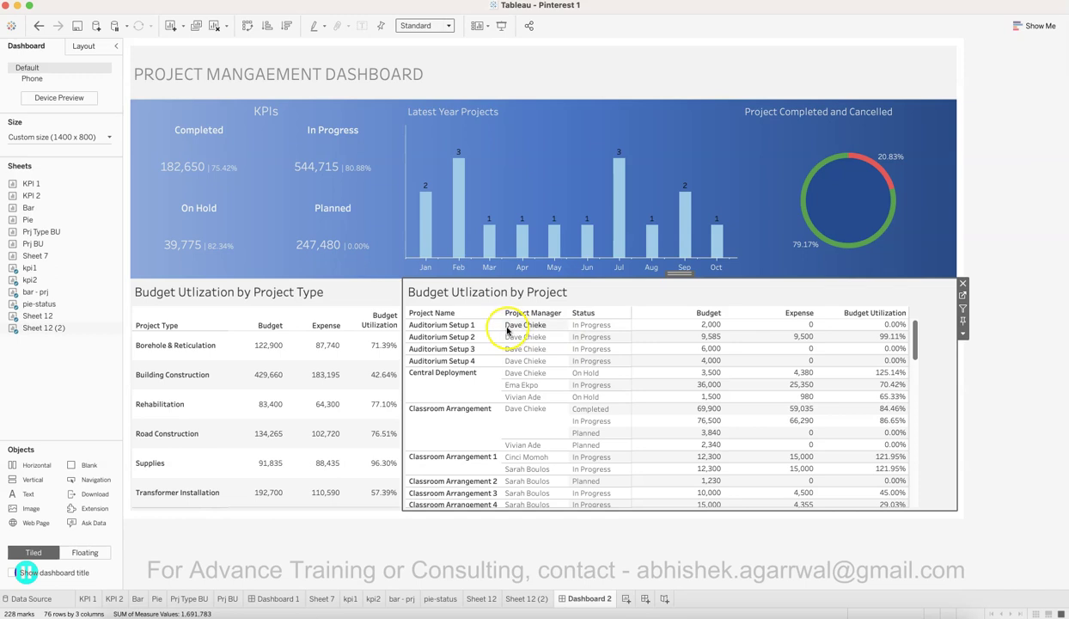
left_click_drag(508, 325, 516, 325)
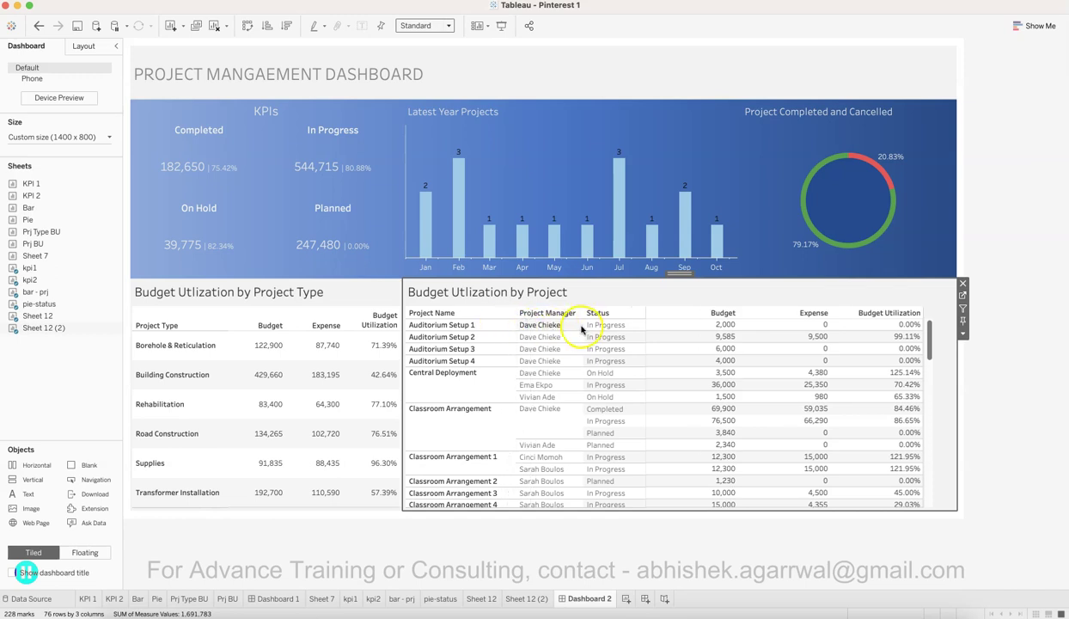
left_click_drag(581, 325, 586, 324)
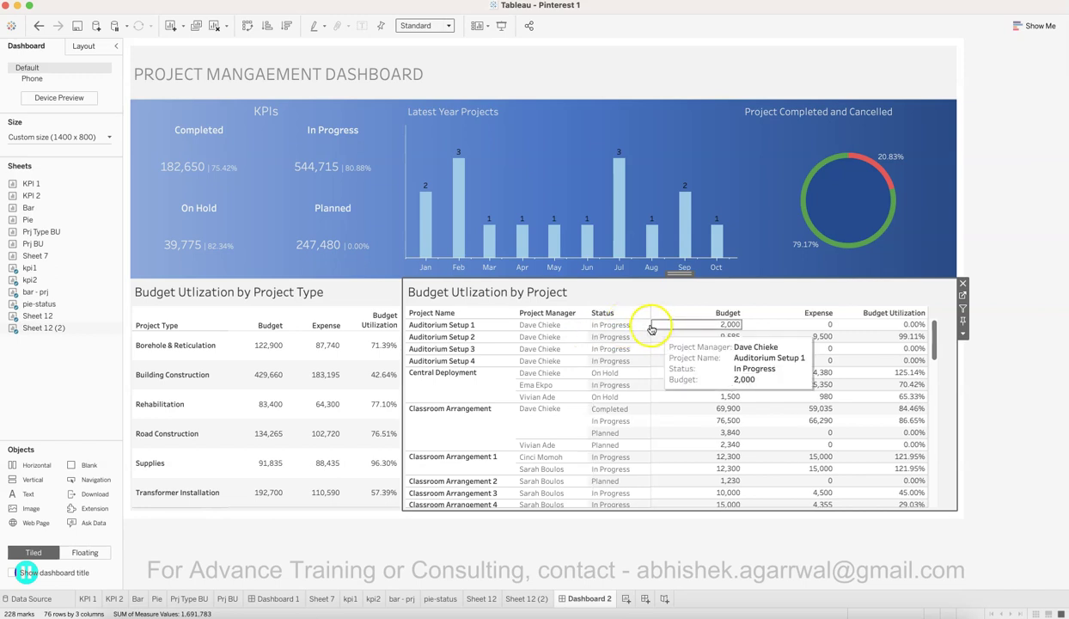
left_click_drag(651, 337, 591, 338)
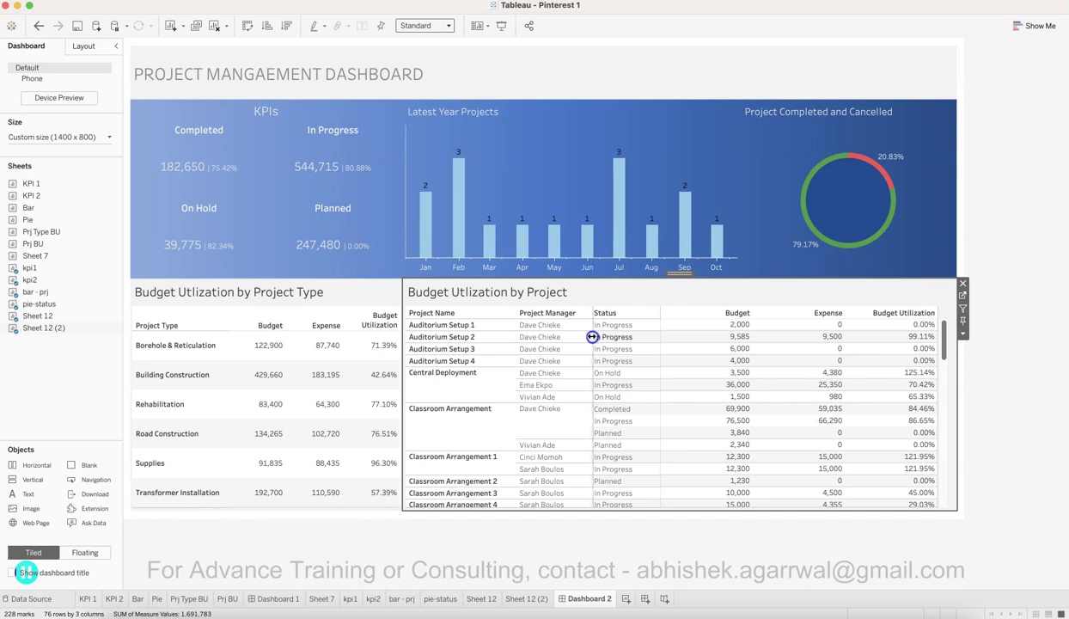
left_click_drag(593, 336, 597, 336)
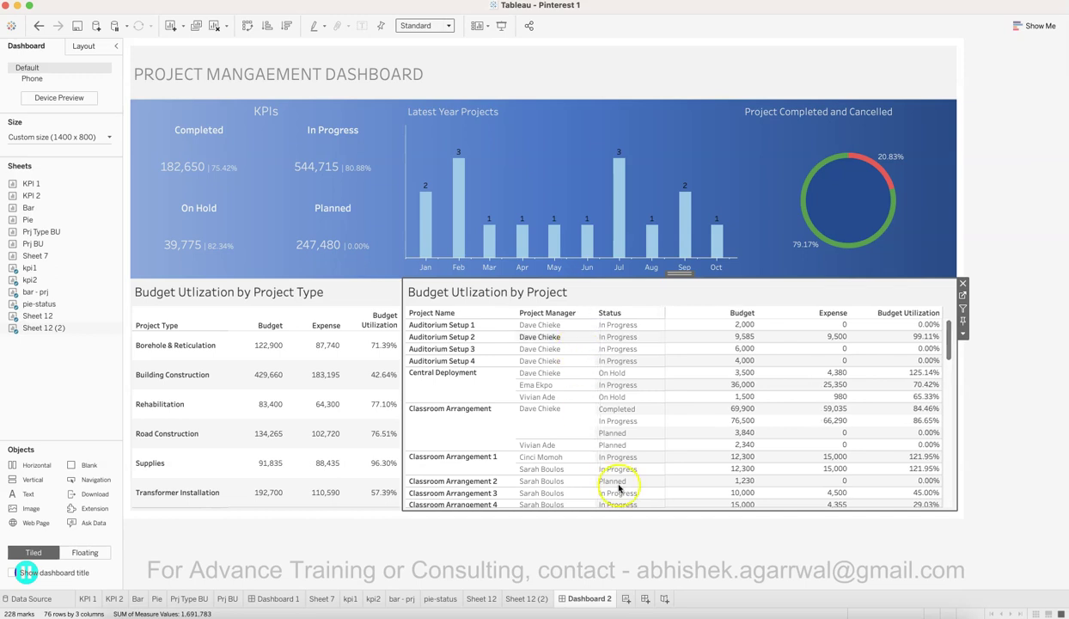
left_click(703, 554)
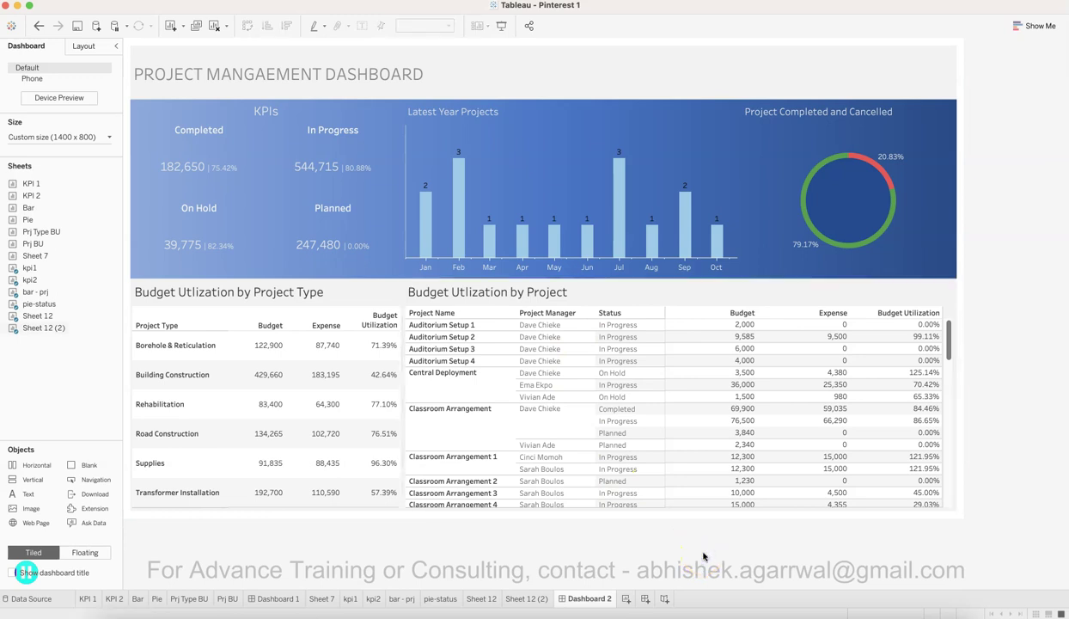
Step: Format the project type table's title with font size 14 and a gray color
double_click(309, 292)
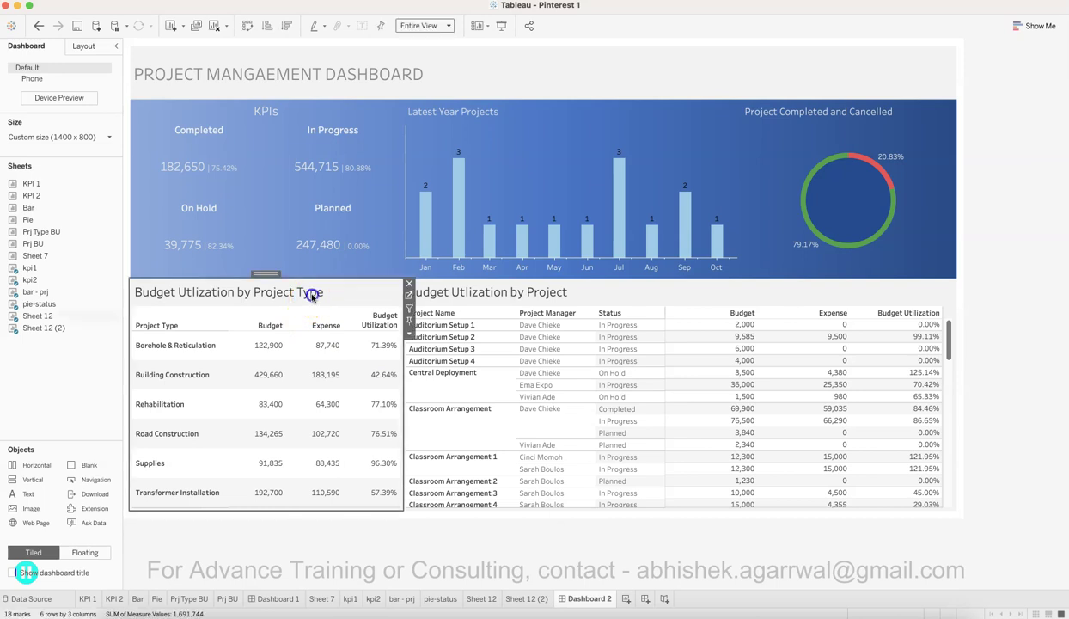
key("super+a")
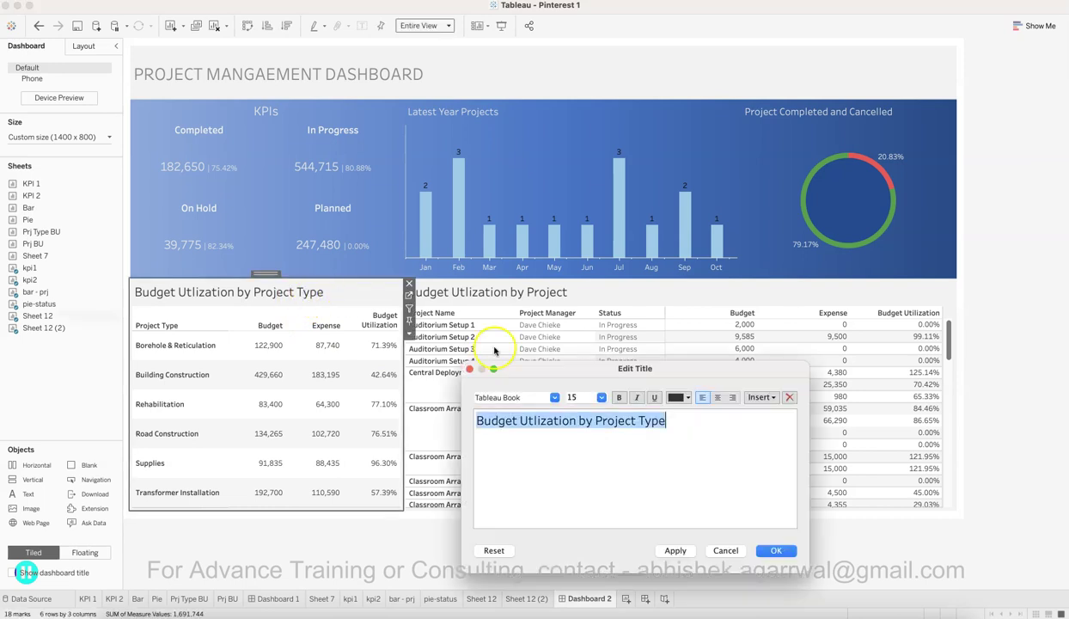
left_click(602, 397)
left_click(588, 455)
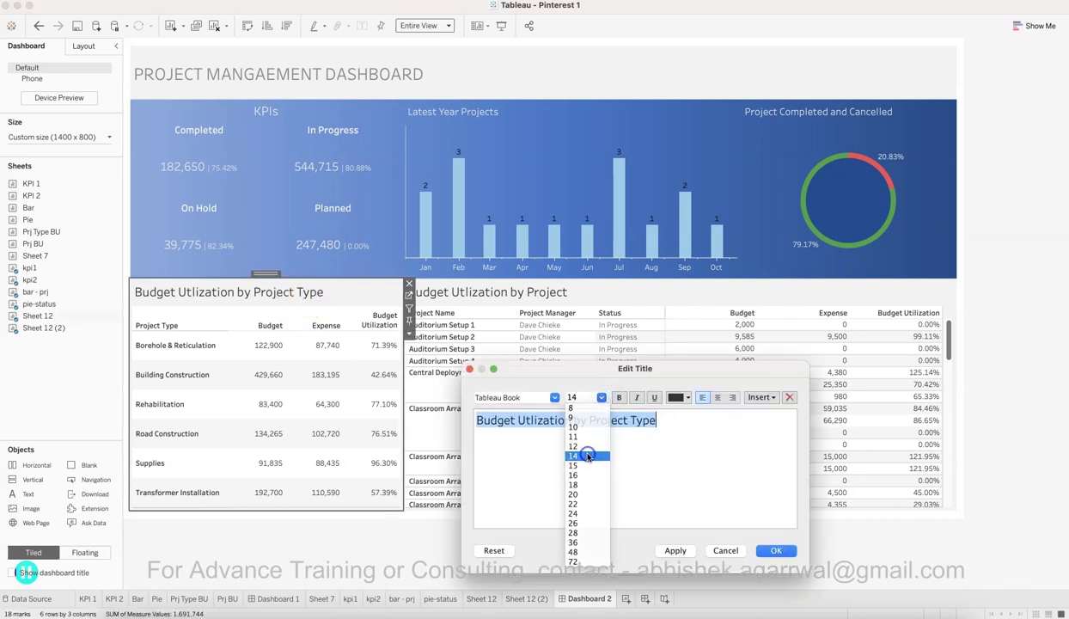
left_click(679, 397)
left_click(677, 445)
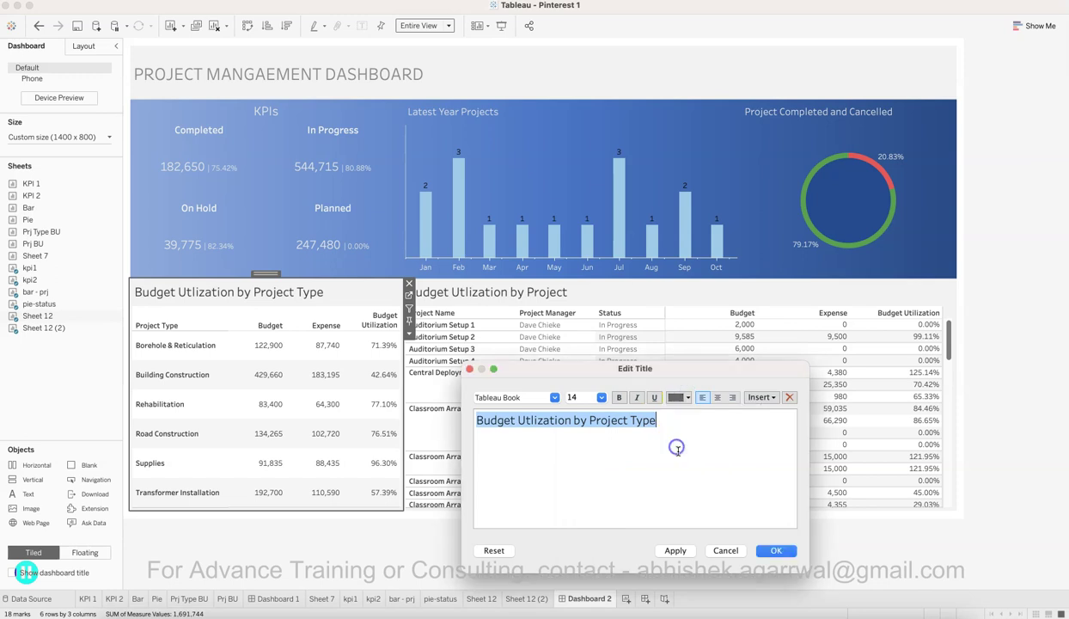
left_click(776, 551)
Step: Format the project table's title with font size 14 and a dark gray color
double_click(501, 293)
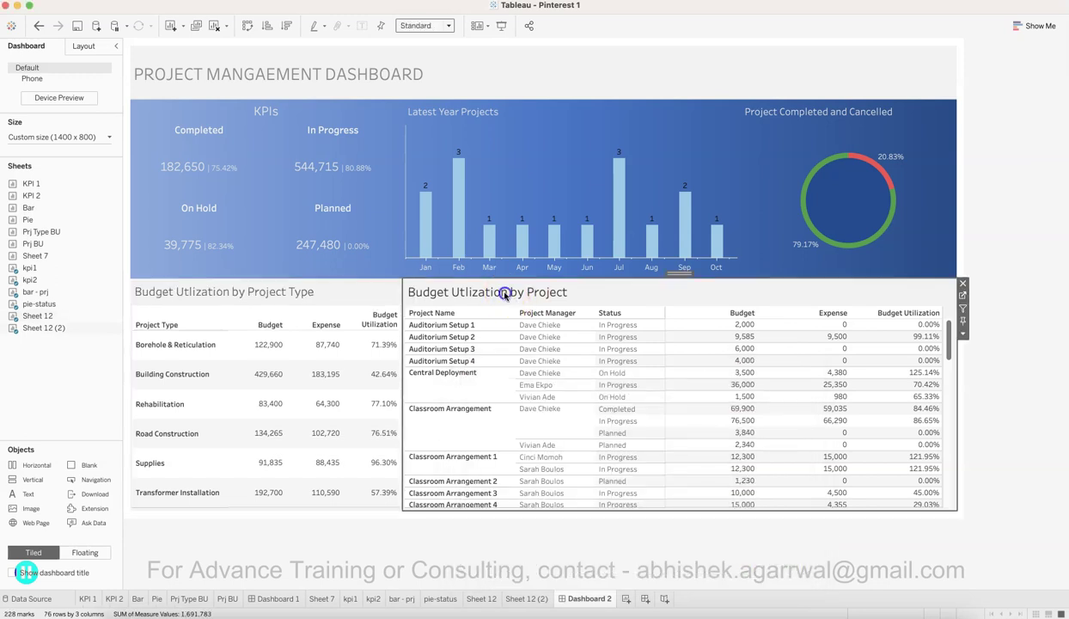
left_click(602, 398)
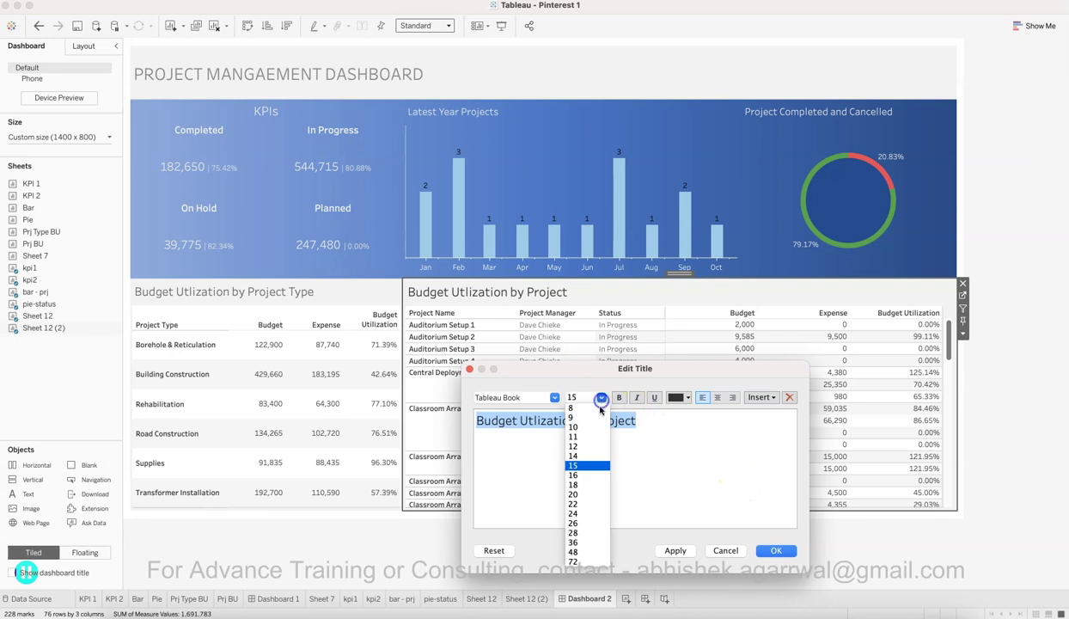
left_click(595, 447)
left_click(679, 404)
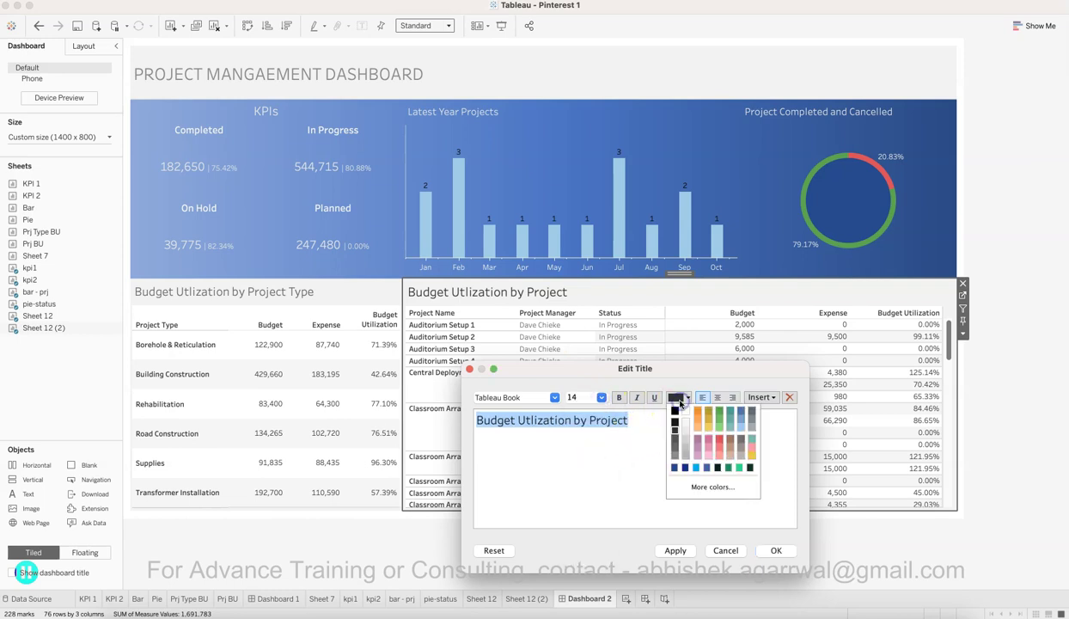
left_click(675, 442)
left_click(751, 541)
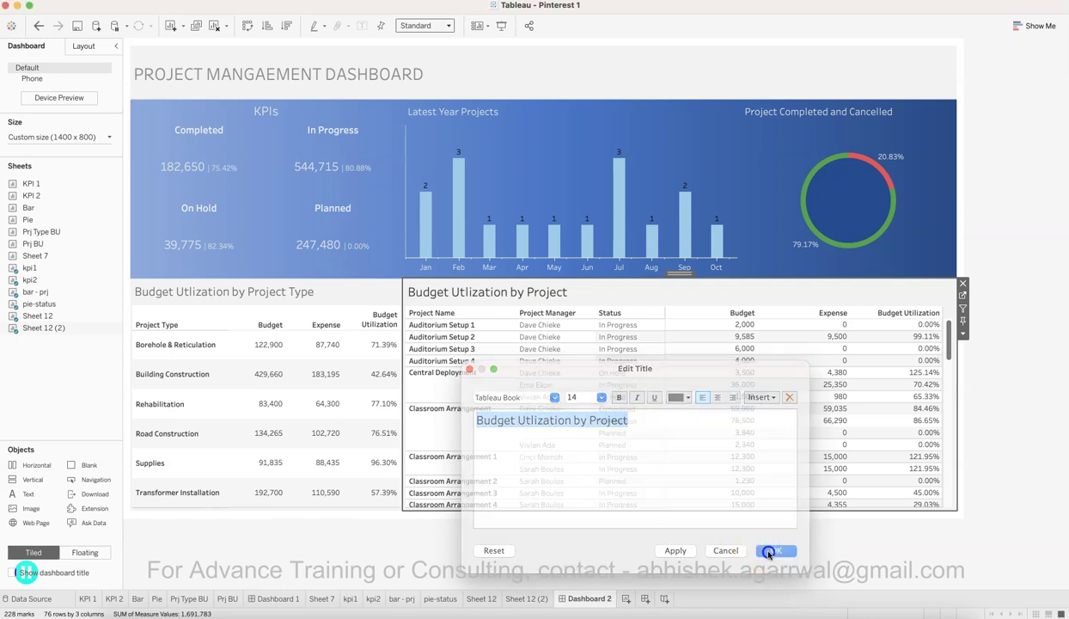
double_click(504, 292)
left_click(675, 397)
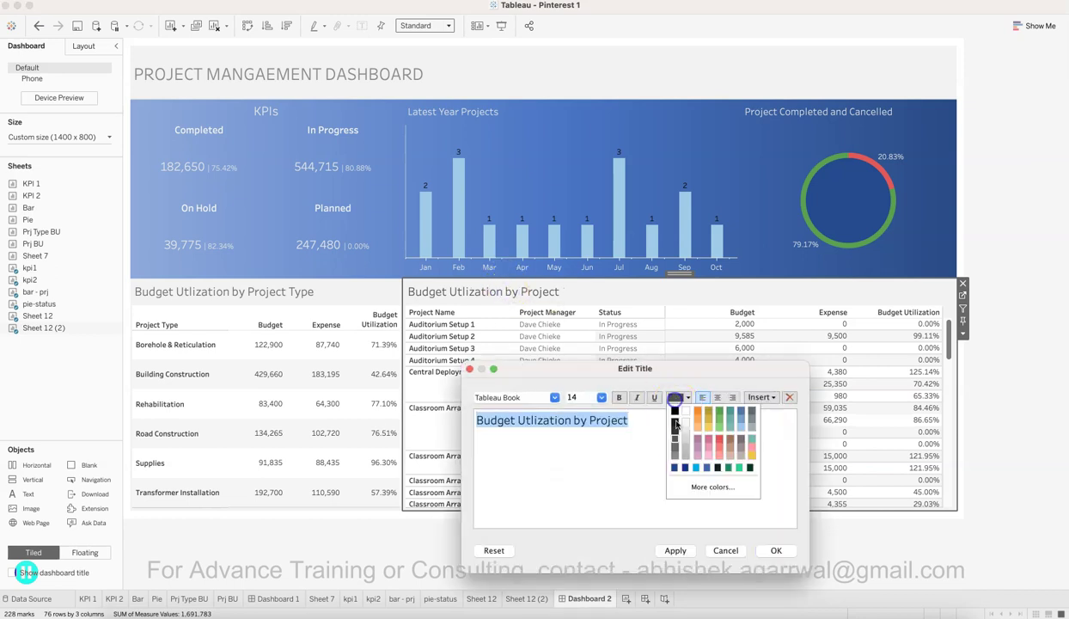
left_click(675, 423)
left_click(768, 548)
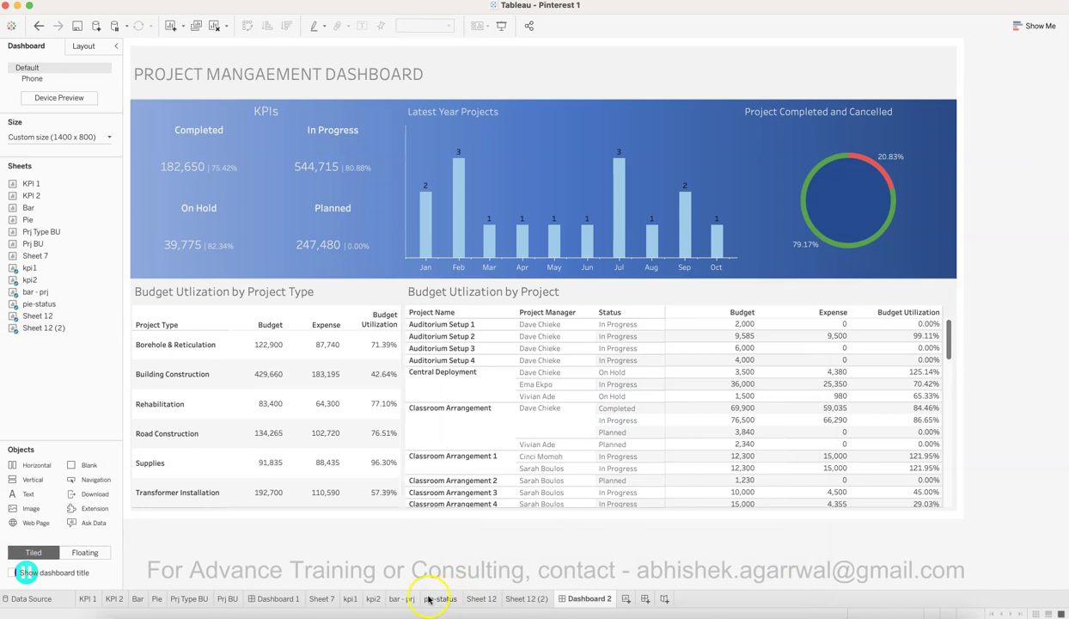
Step: Check the KPI separators on Dashboard 1 and insert a blank object between the KPI block and bar chart on Dashboard 2
left_click(274, 599)
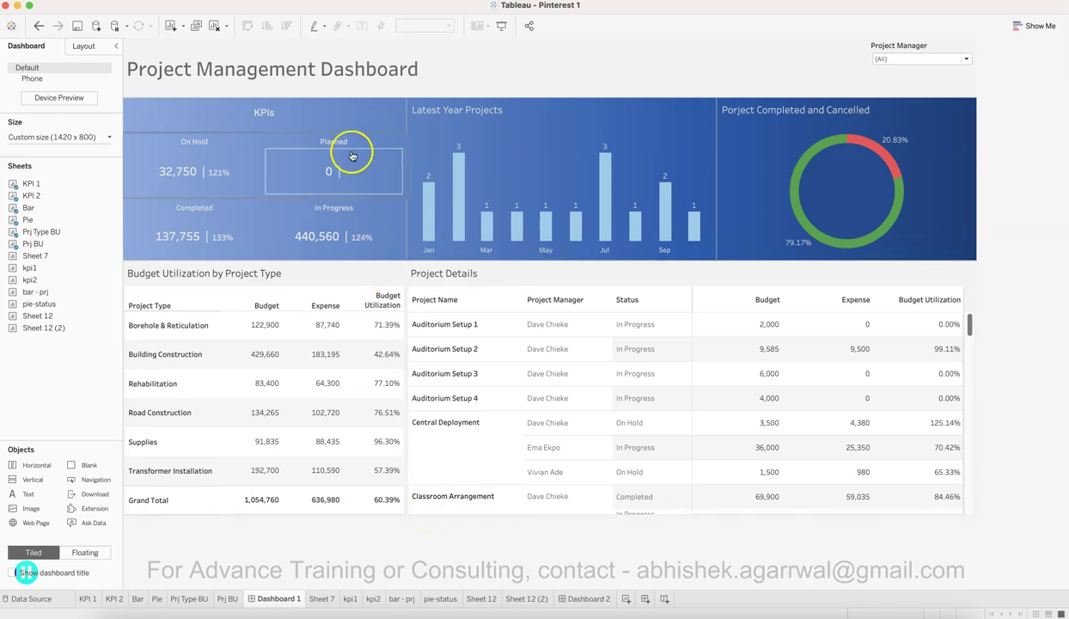
left_click(382, 127)
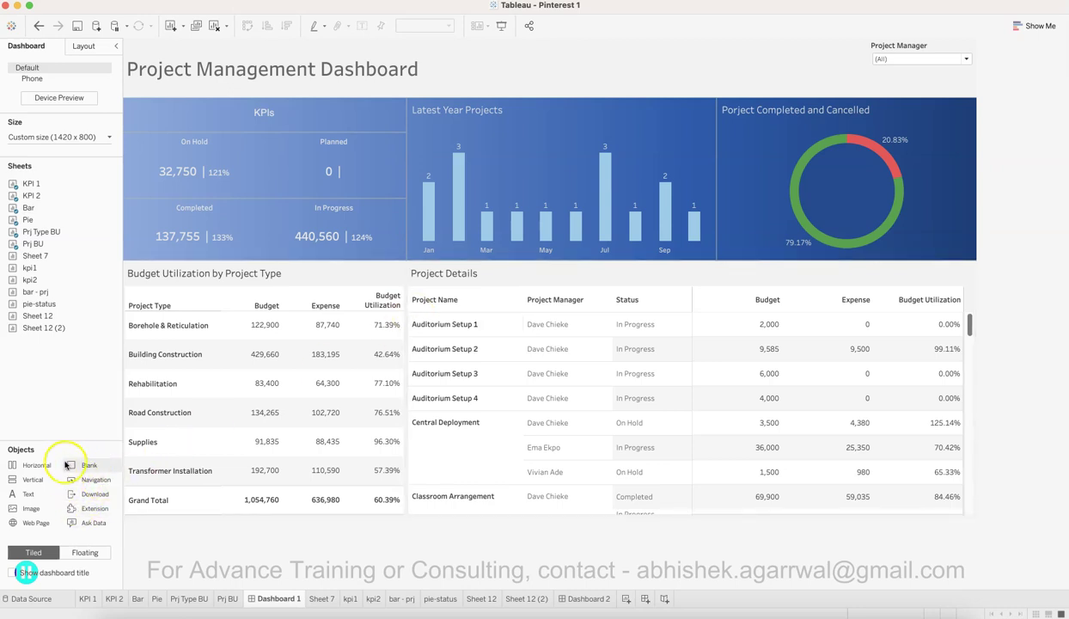
left_click(585, 599)
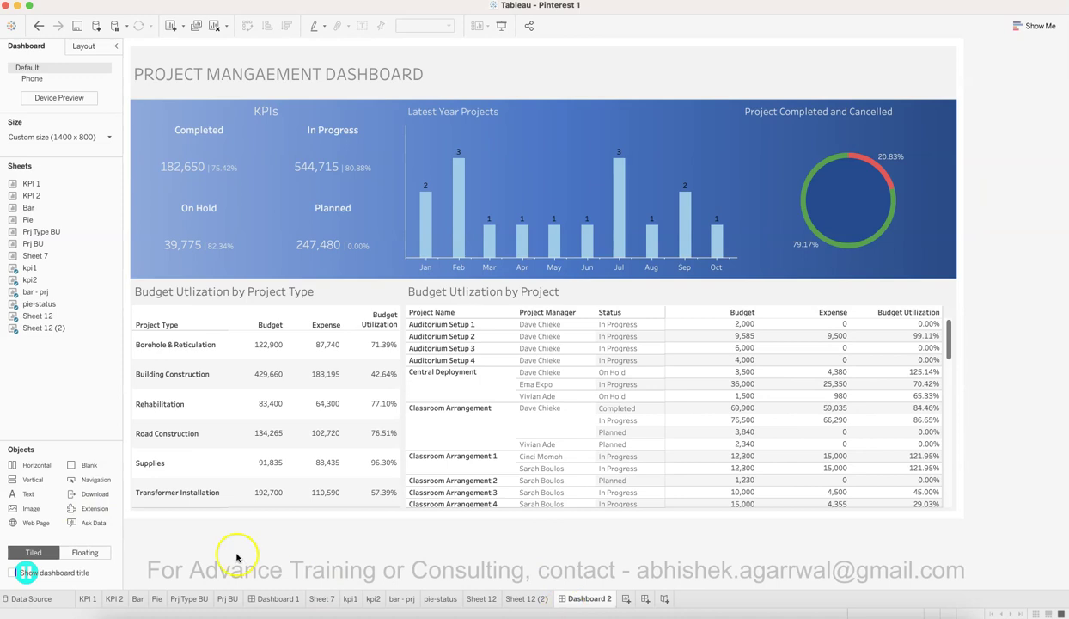
left_click_drag(85, 471, 429, 159)
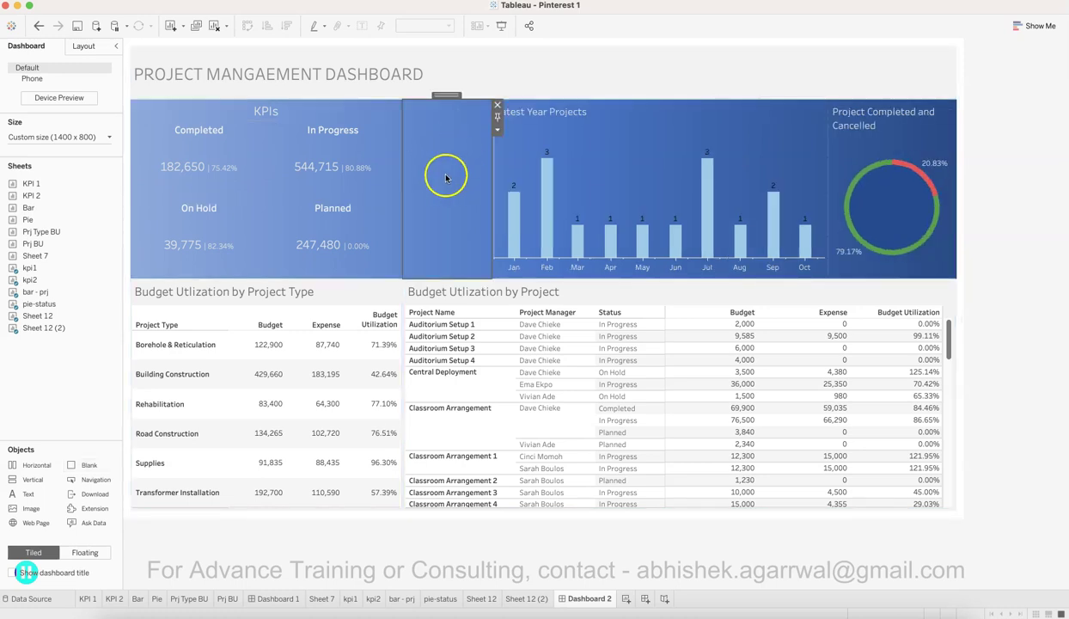
Step: Set the blank object's outer padding to 0 on all sides and give it a medium gray background
left_click(83, 45)
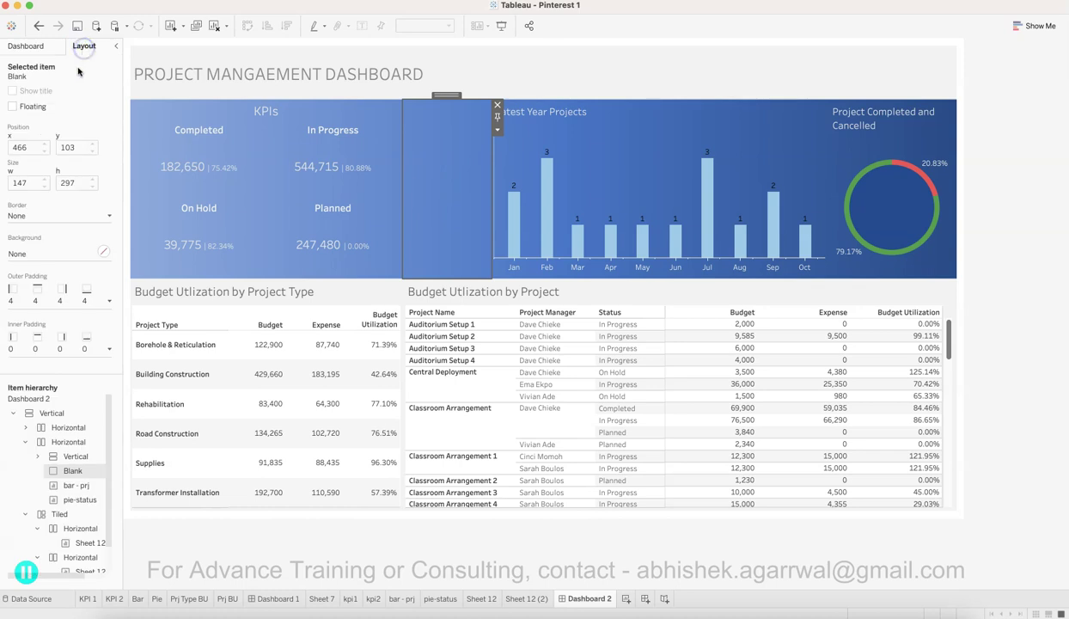
left_click(111, 302)
left_click(82, 347)
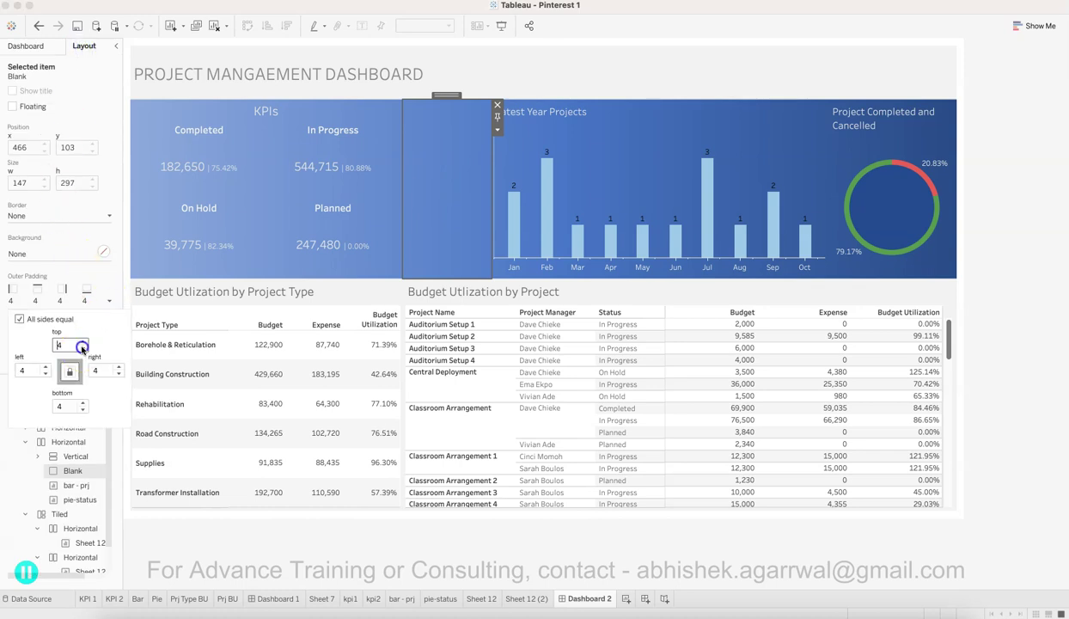
left_click(104, 253)
left_click(31, 311)
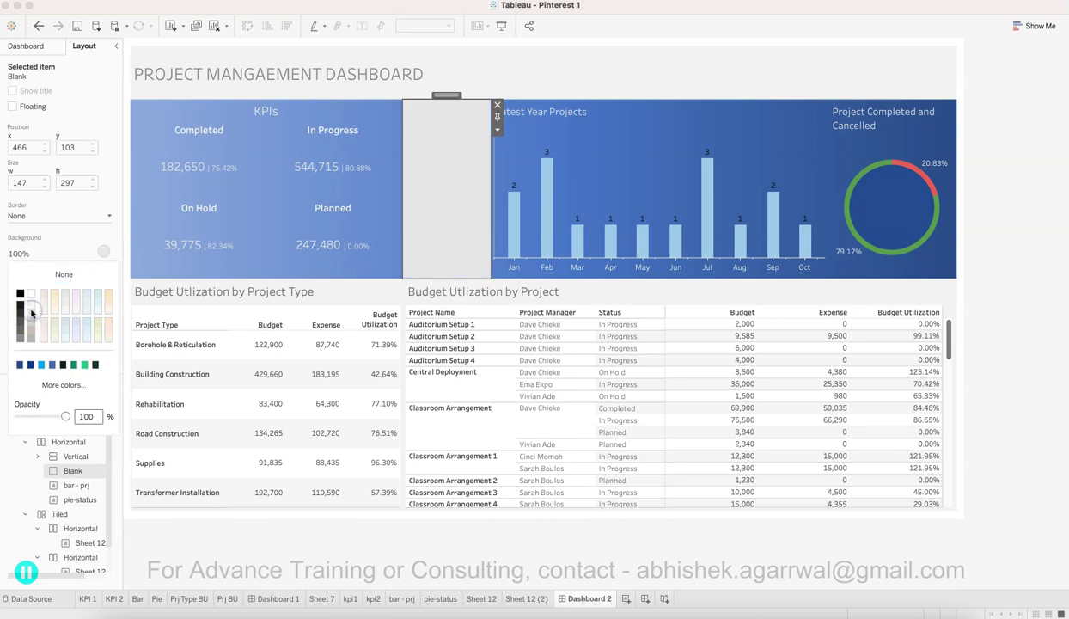
left_click(30, 340)
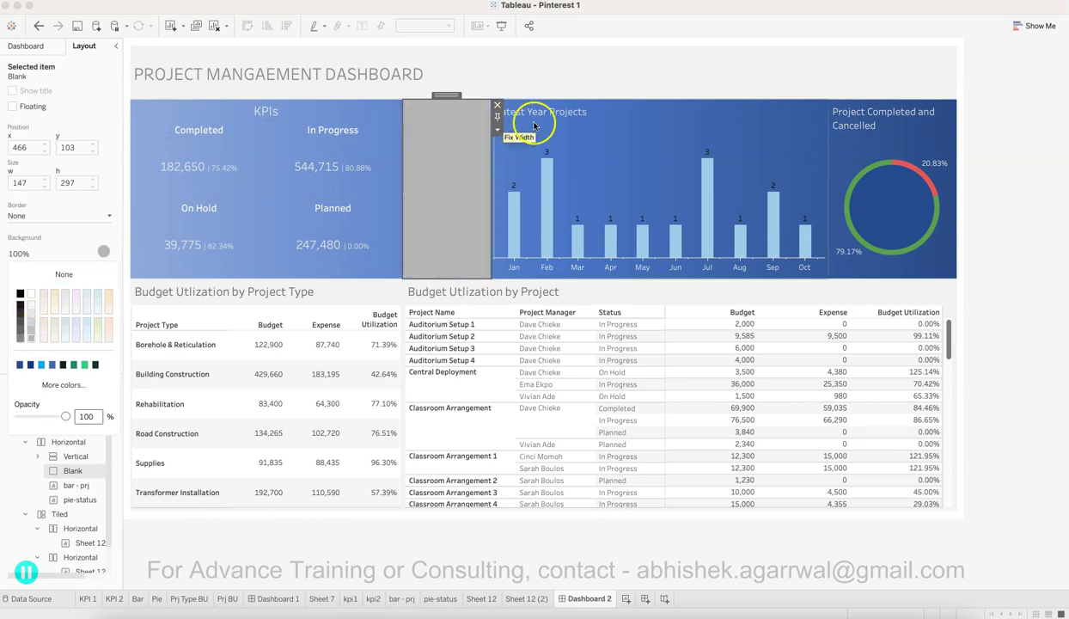
Step: Set the blank object between the KPI block and bar chart to a width of 2 pixels
left_click(497, 130)
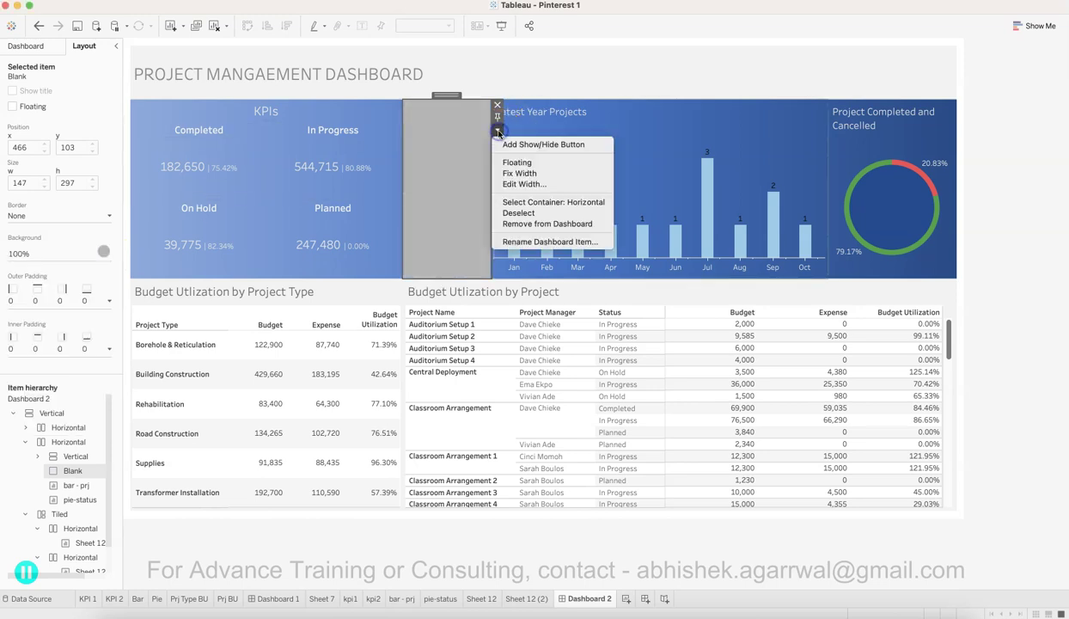
left_click(523, 184)
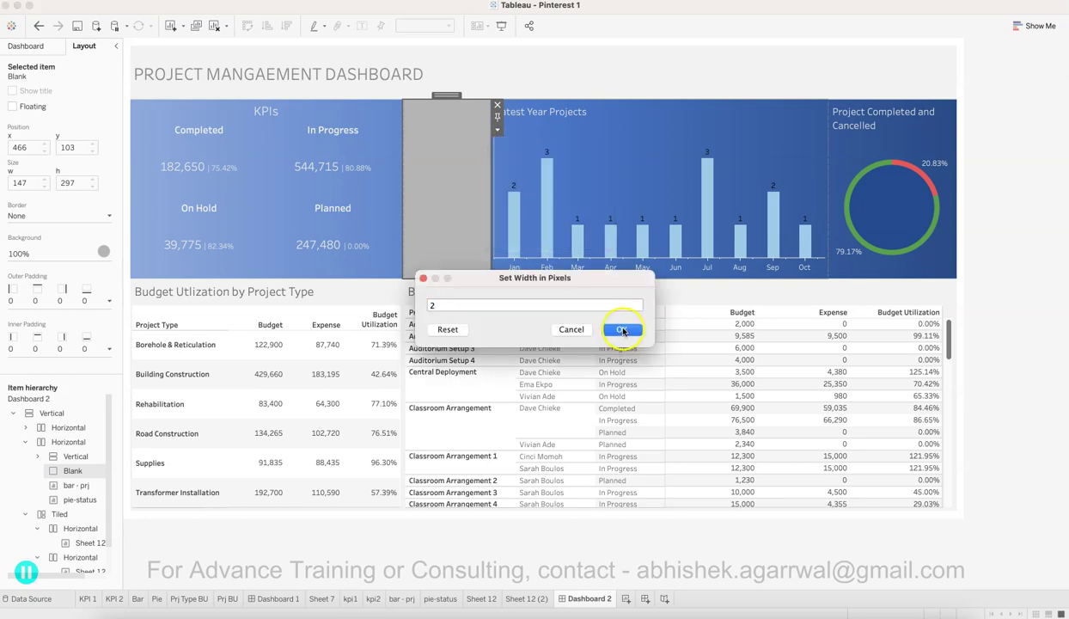
type("2")
left_click(623, 331)
left_click(989, 290)
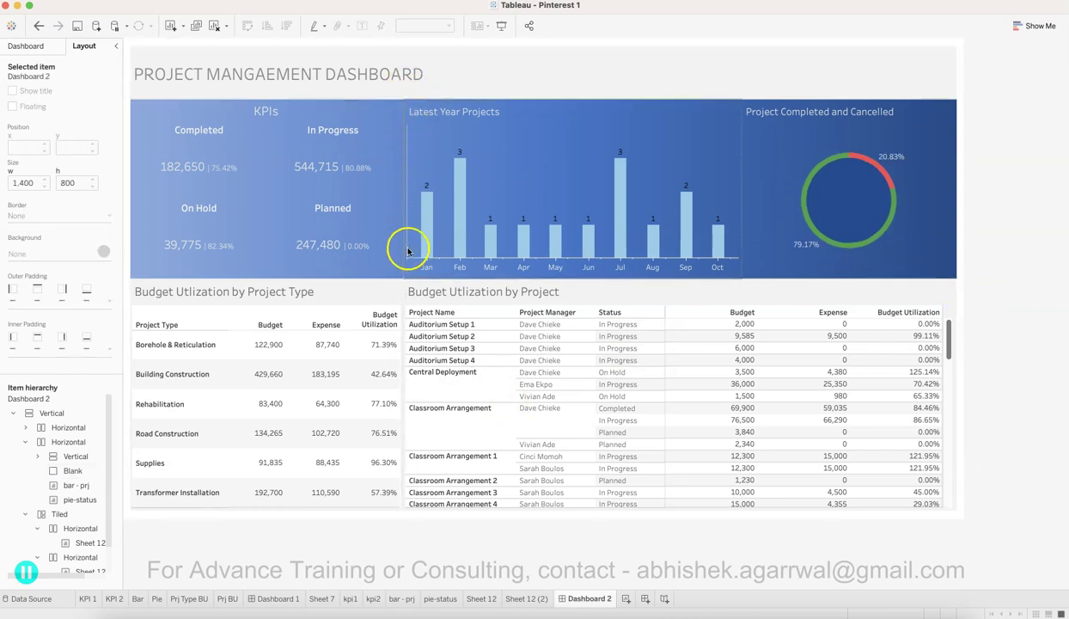
Step: Insert a blank object below the KPIs heading with outer padding 1 on all sides and a medium gray background
left_click(29, 49)
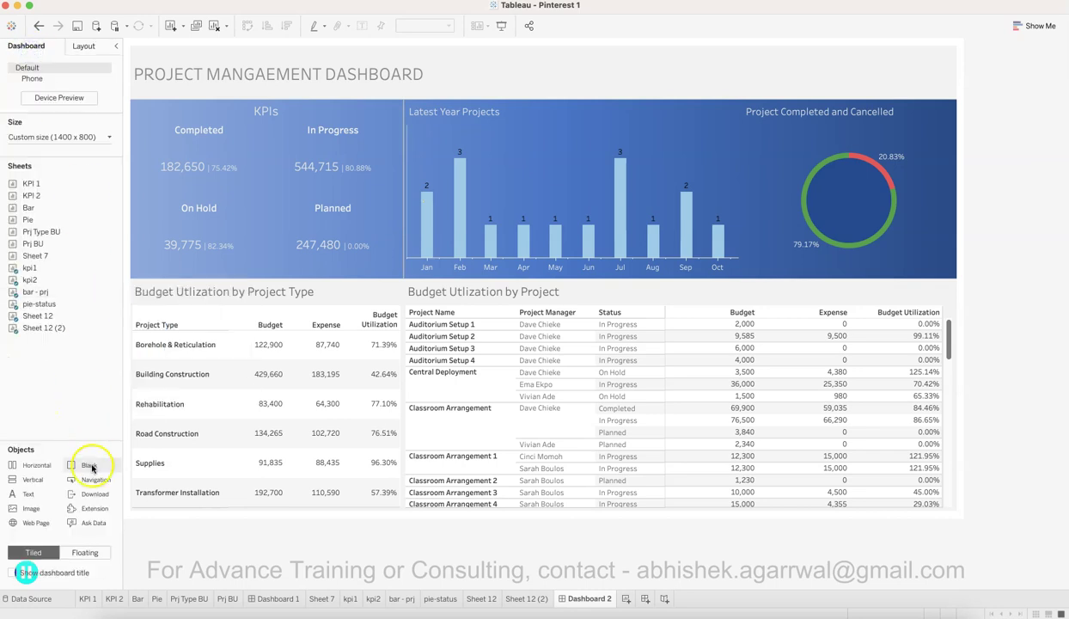
left_click_drag(90, 469, 253, 115)
left_click(84, 46)
left_click(109, 301)
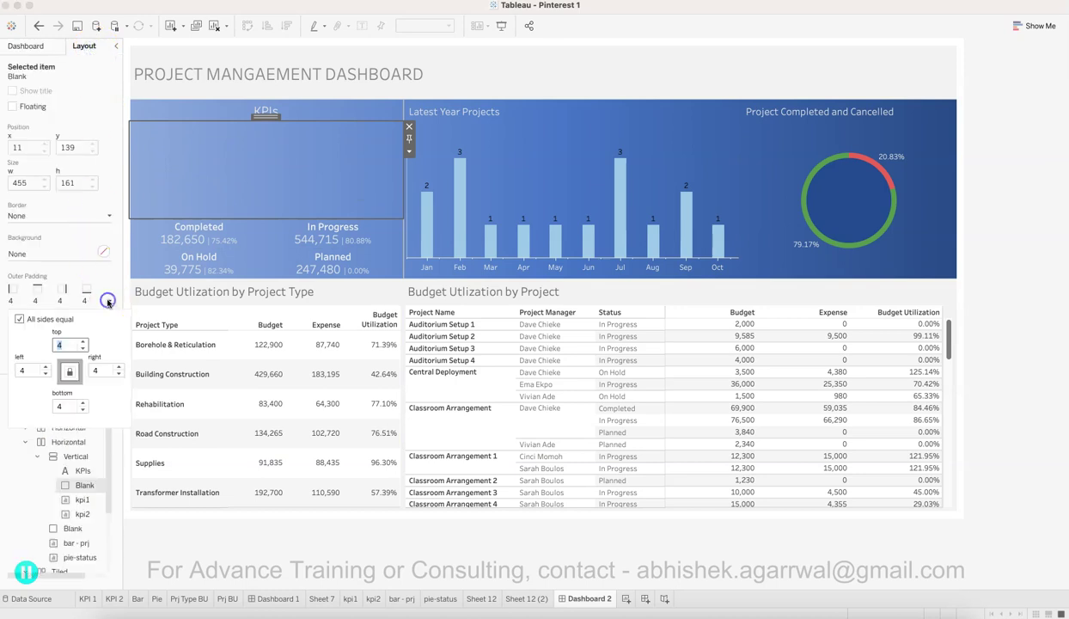
left_click(83, 347)
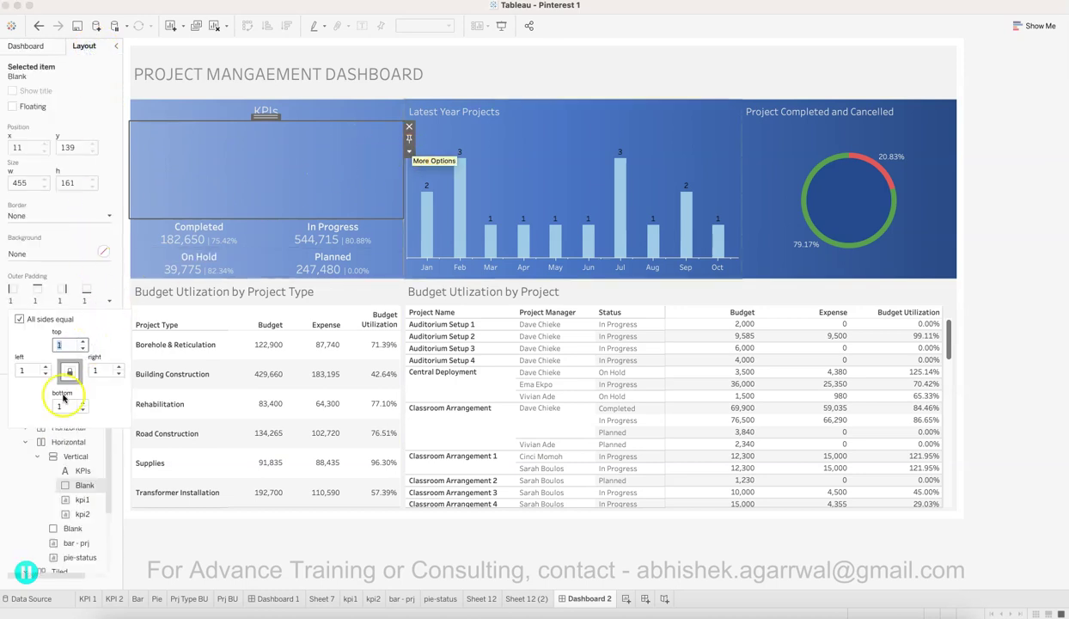
left_click(102, 252)
left_click(31, 328)
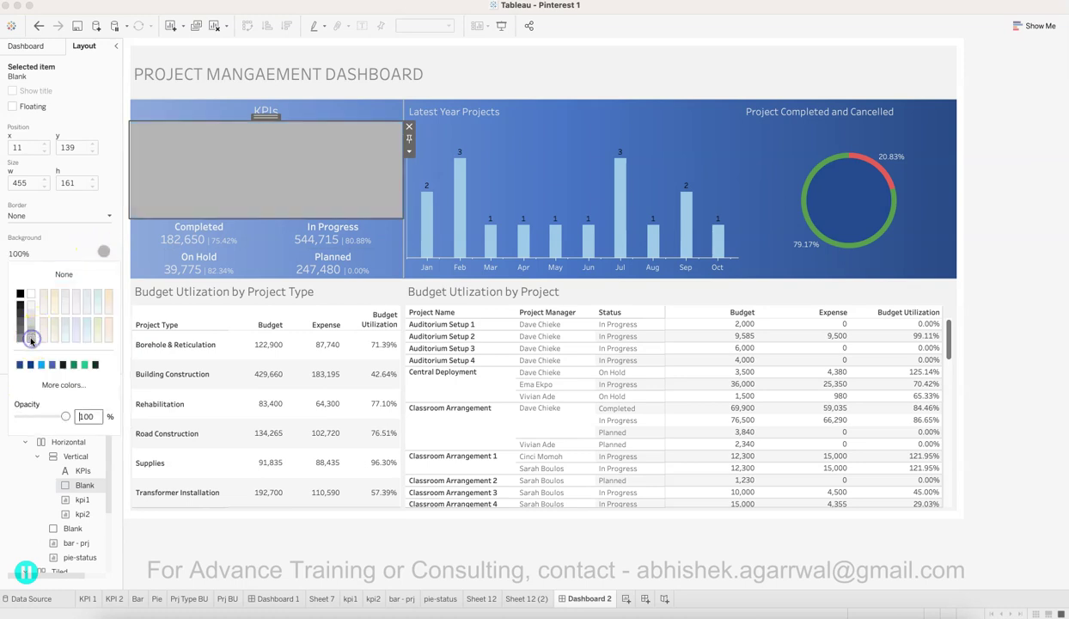
Step: Try to set the height of the blank object below the KPIs heading to 2 pixels
left_click(409, 151)
left_click(409, 151)
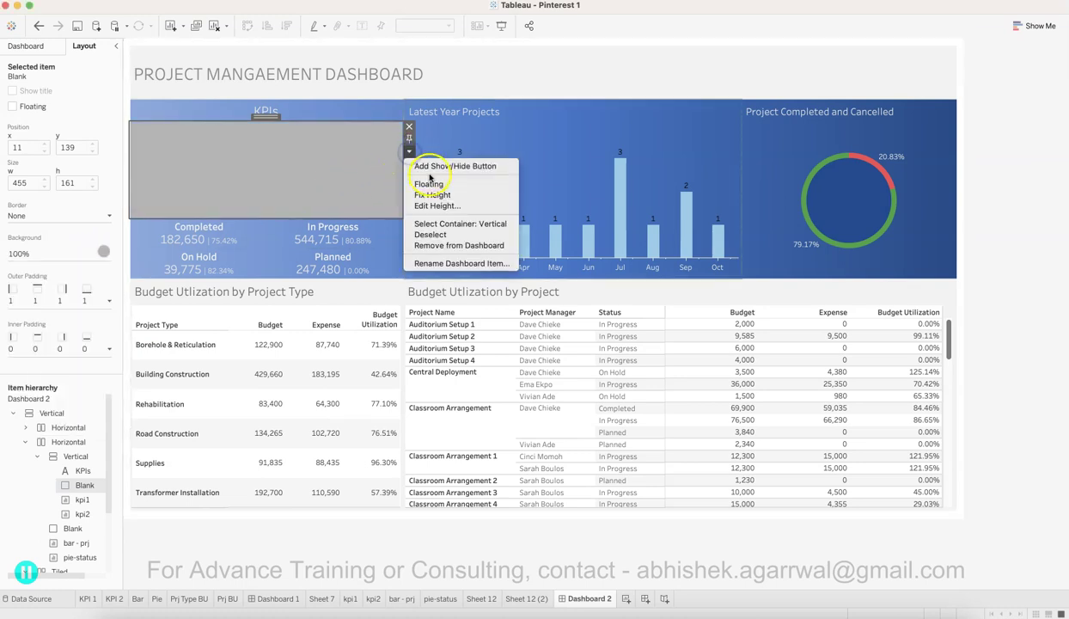
left_click(434, 205)
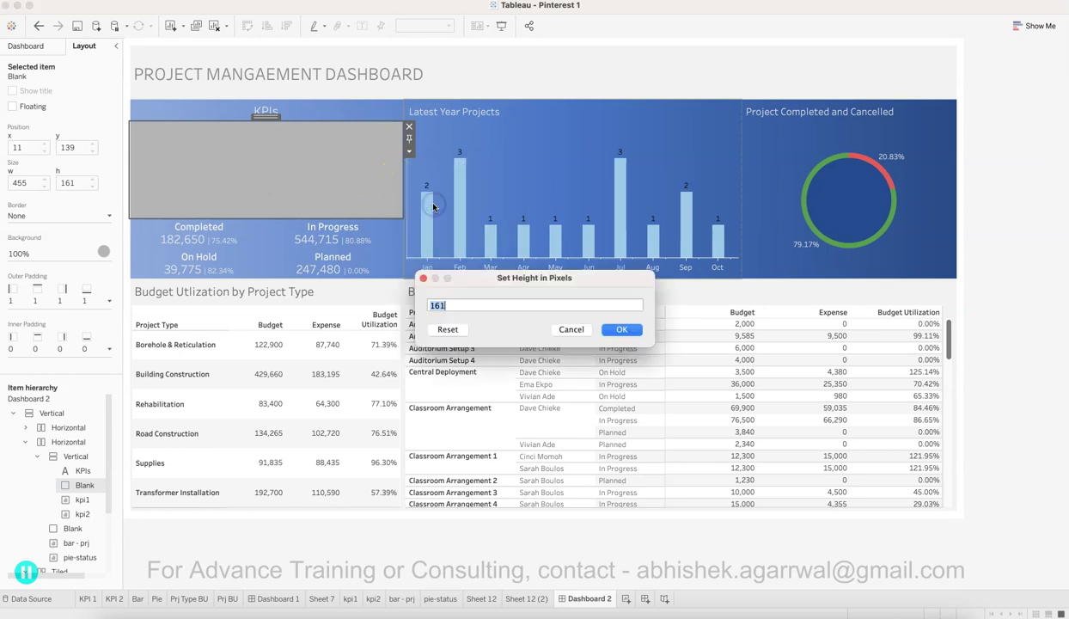
type("2")
left_click(622, 330)
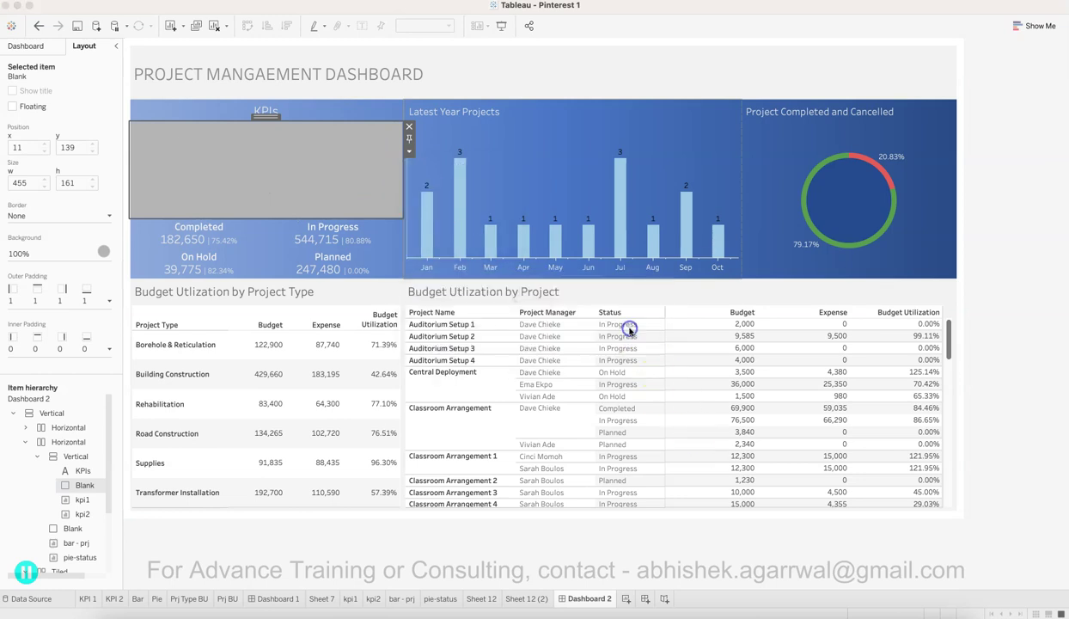
left_click(630, 331)
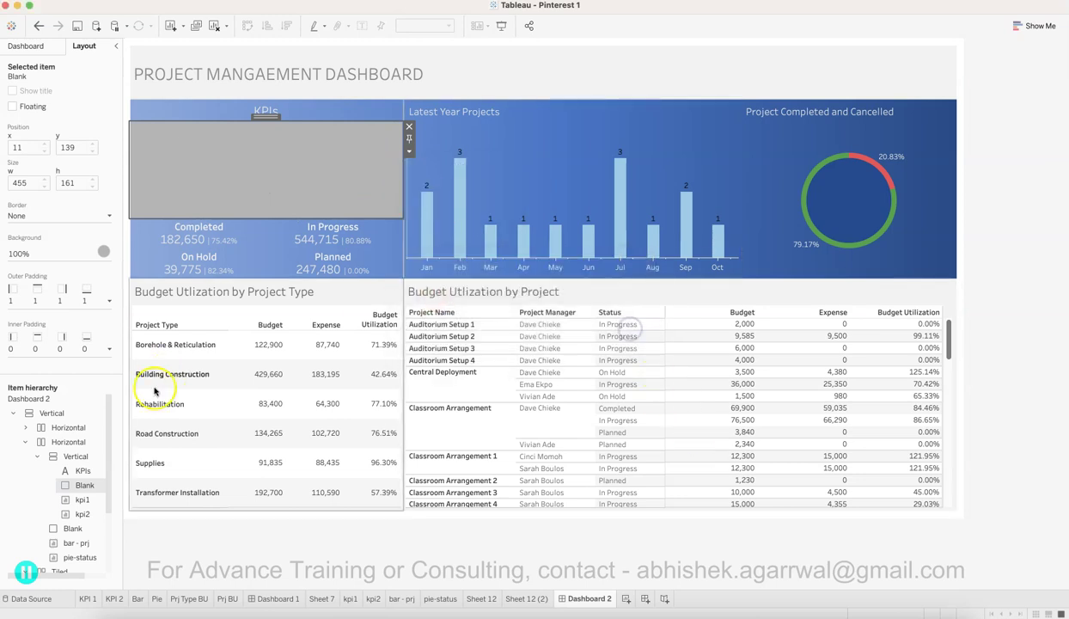
Step: Set the outer padding of the blank object below the KPIs heading to 0 and its height to 2 pixels
left_click(110, 302)
left_click(84, 347)
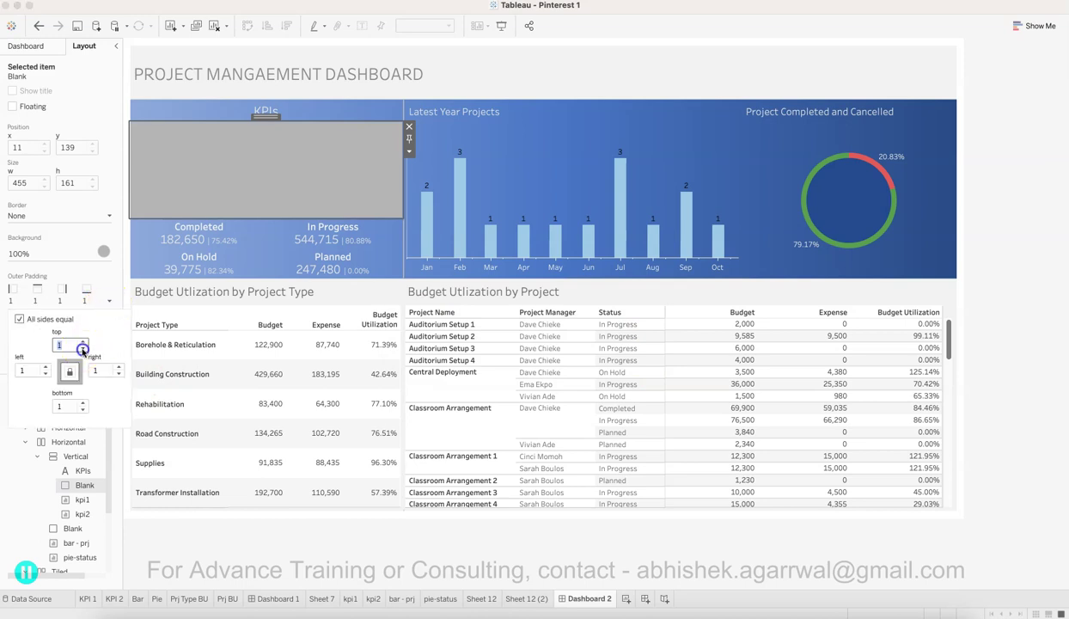
left_click(409, 152)
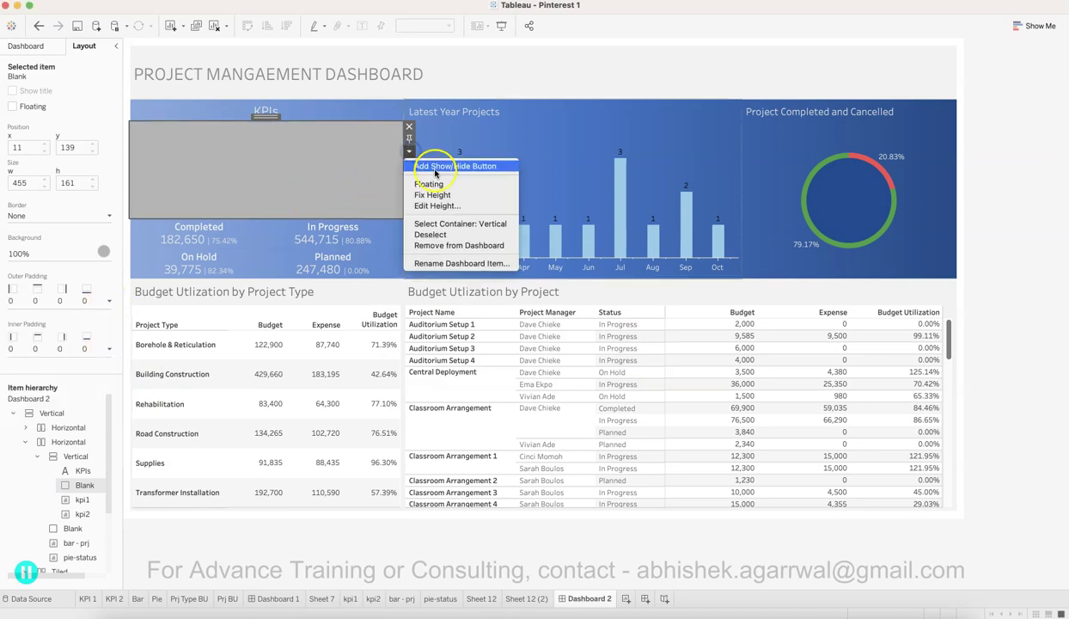
left_click(444, 206)
type("2")
left_click(621, 331)
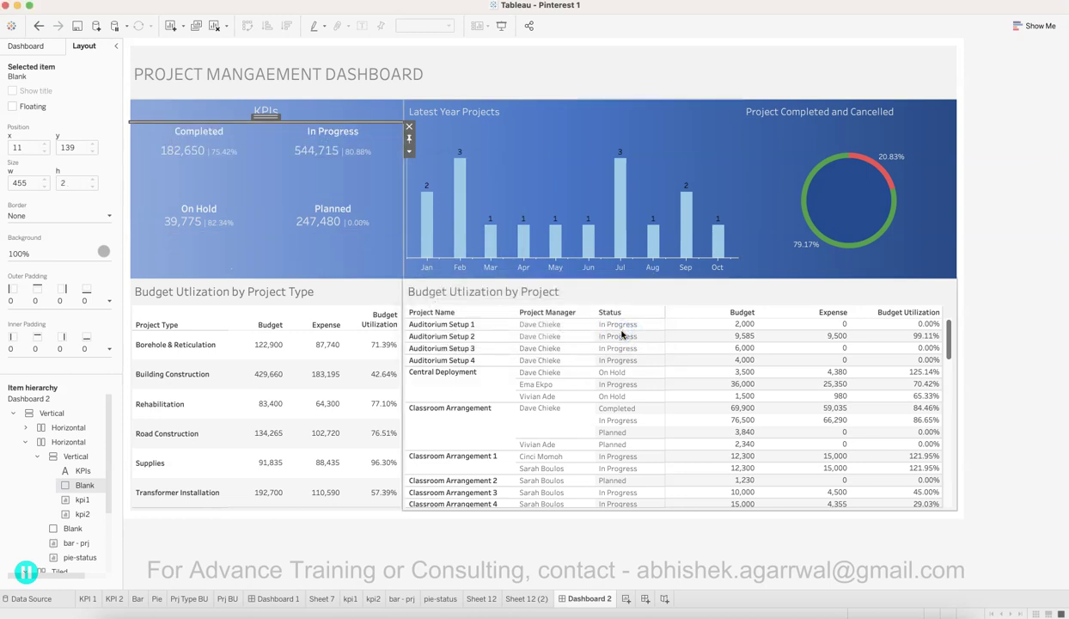
left_click(1001, 244)
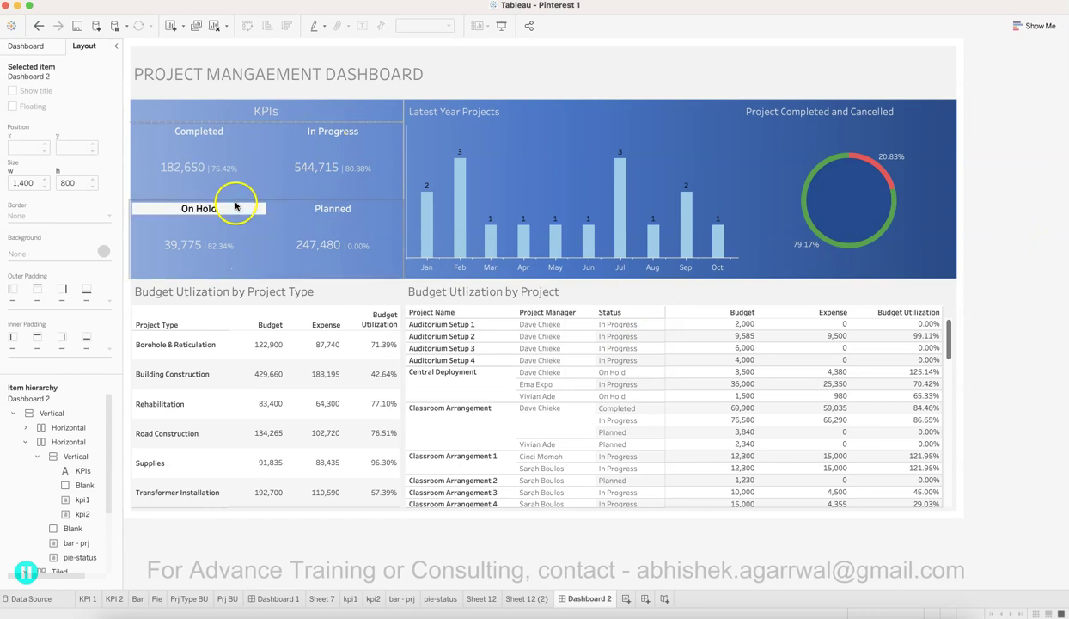
Step: Insert a blank object between the two KPI rows with outer padding 0 and a medium gray background
left_click(36, 49)
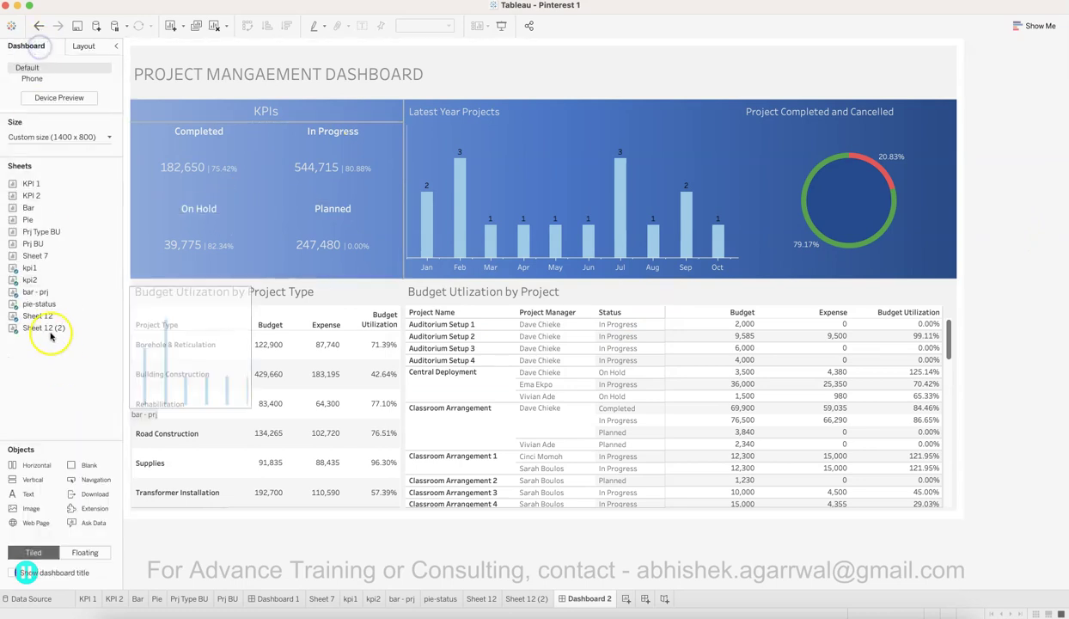
left_click_drag(84, 475, 250, 191)
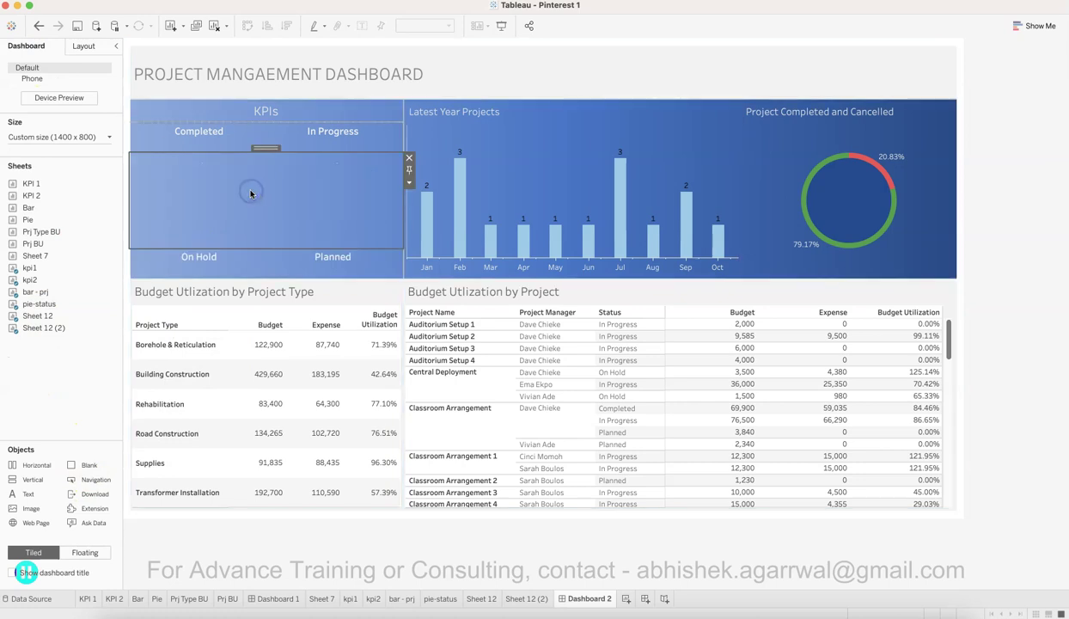
left_click(106, 49)
left_click(109, 301)
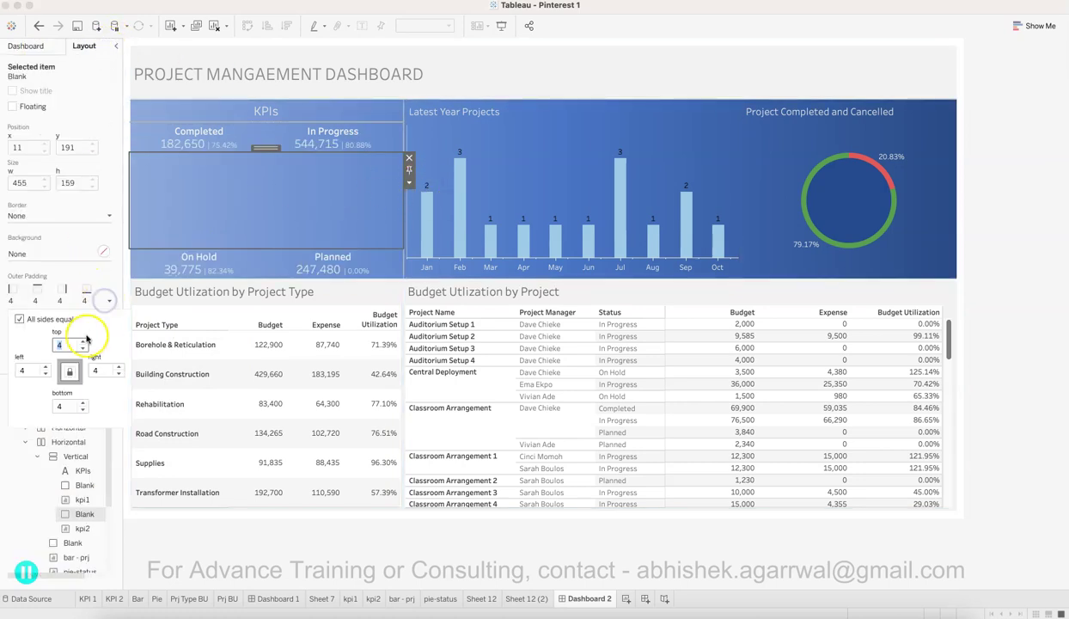
left_click(103, 251)
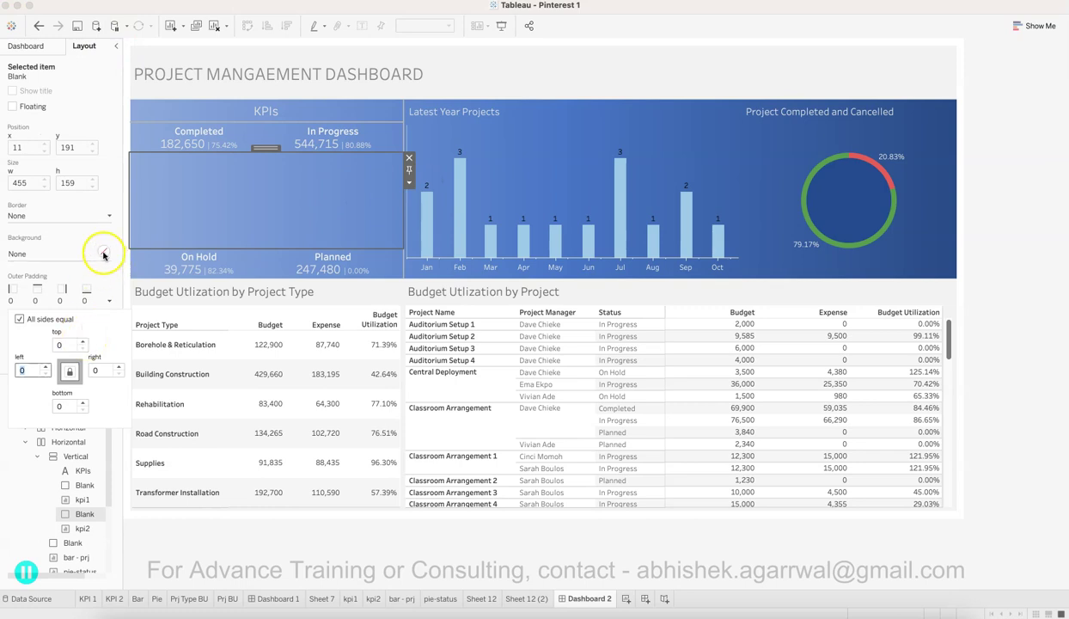
left_click(103, 251)
left_click(31, 340)
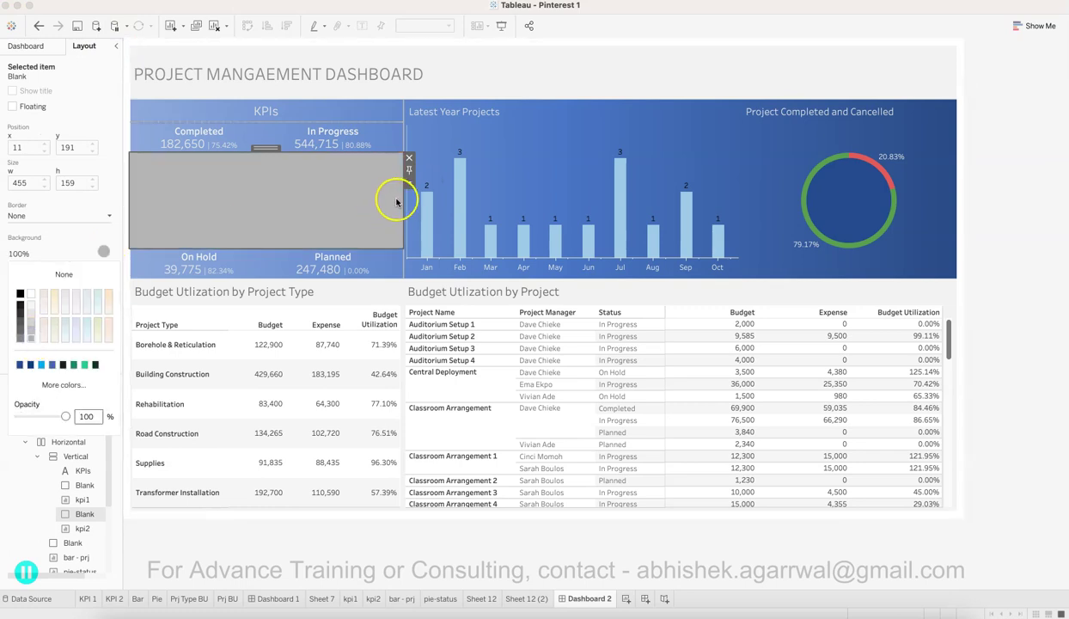
Step: Set the height of the blank object between the two KPI rows to 2 pixels
left_click(409, 182)
left_click(453, 238)
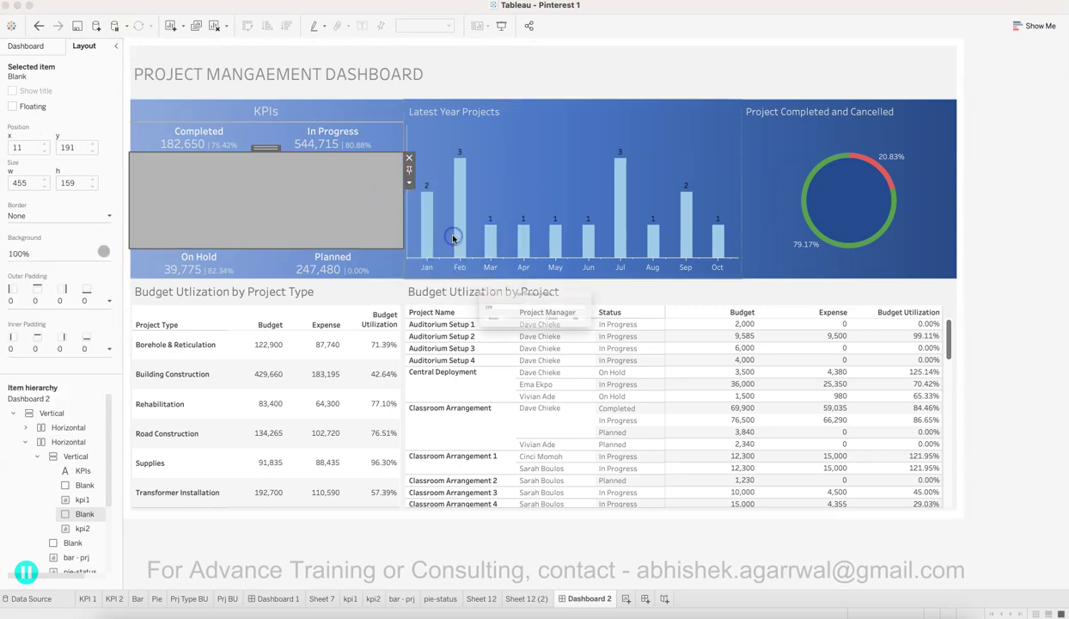
type("2")
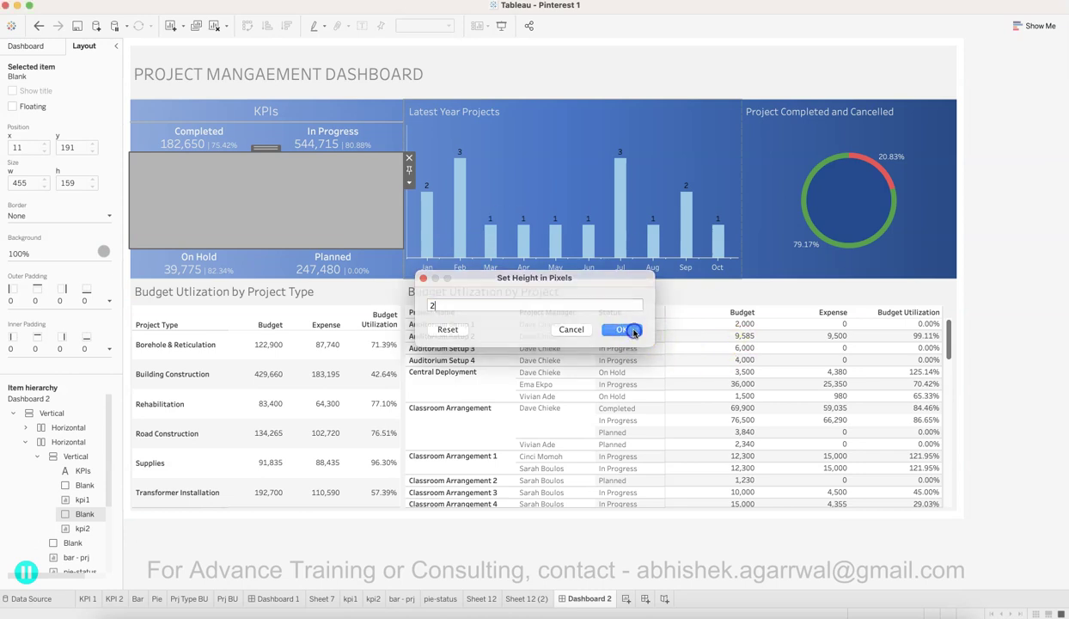
left_click(621, 329)
left_click(1007, 271)
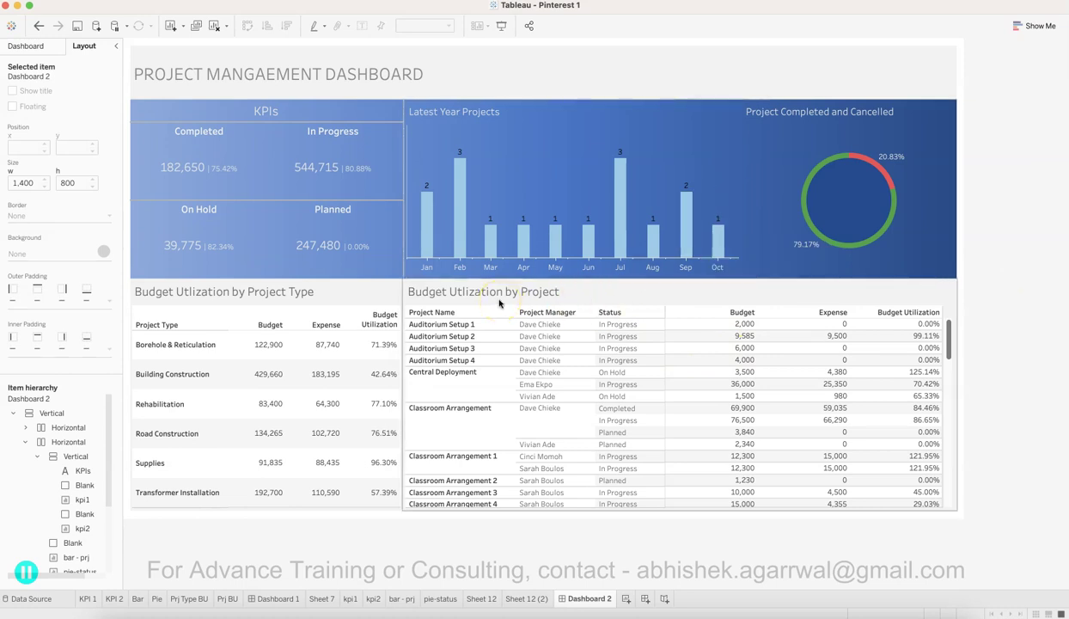
left_click(1044, 292)
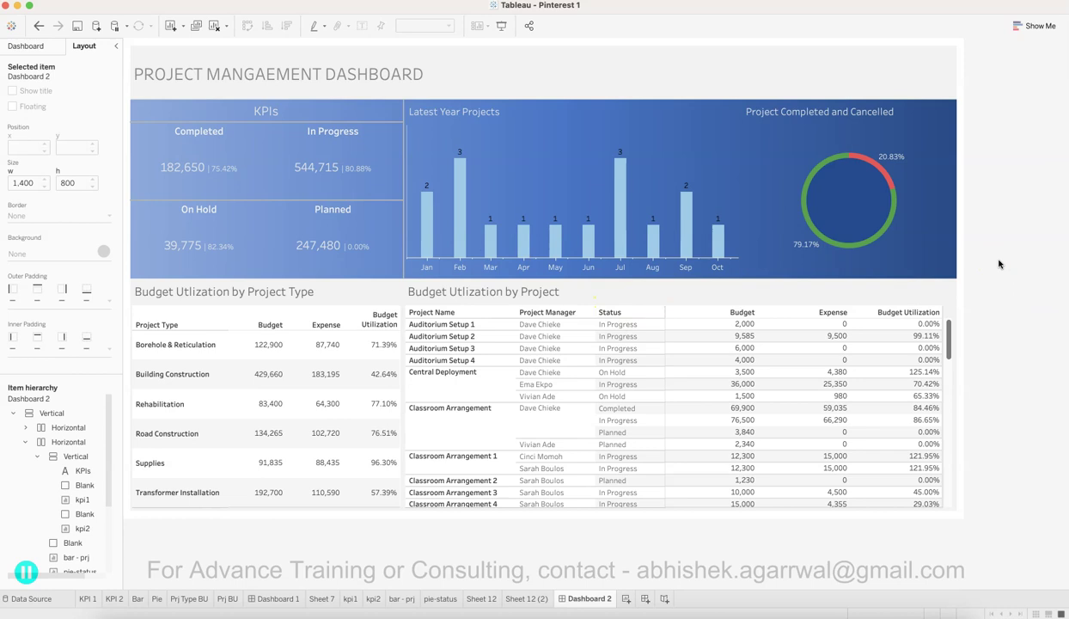
Step: On the bar - prj sheet, re-add the Project Manager filter using all values, and return to Dashboard 2
left_click(904, 73)
left_click(888, 76)
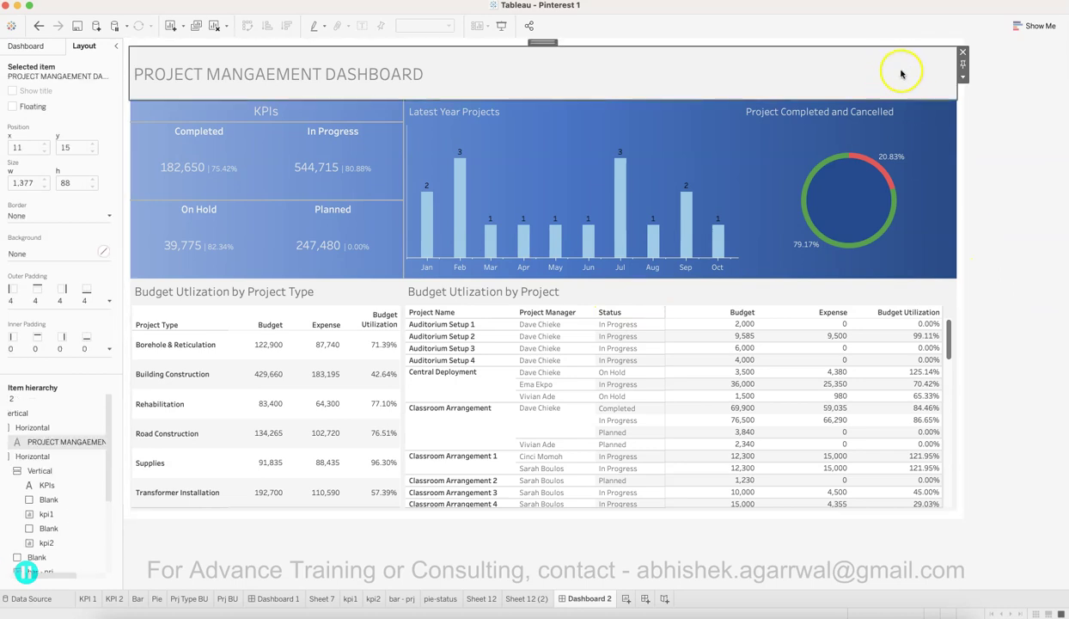
left_click(578, 131)
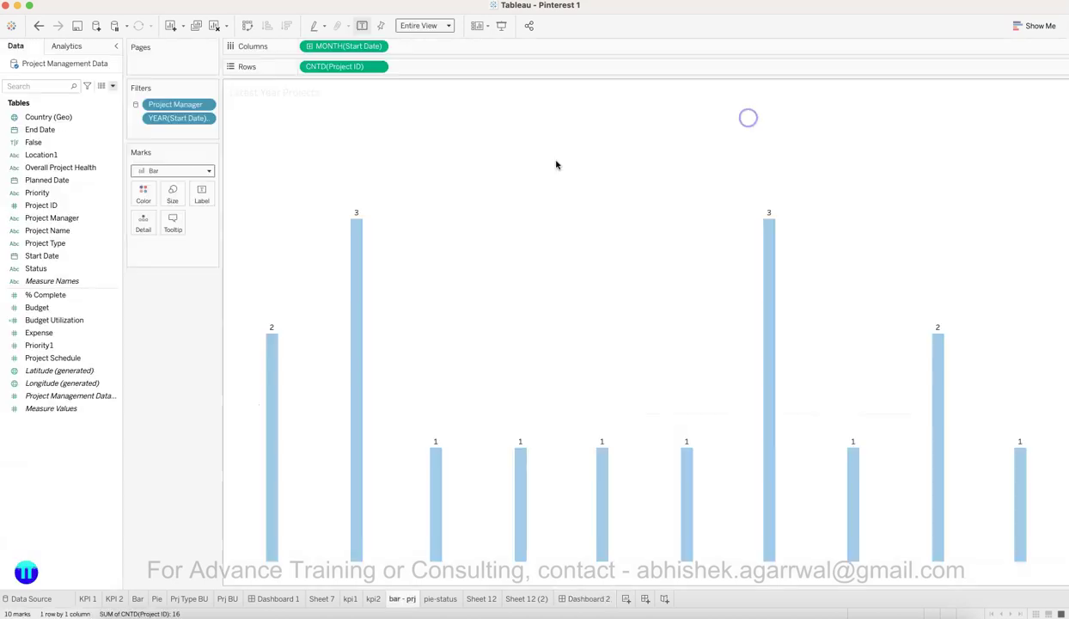
left_click(746, 117)
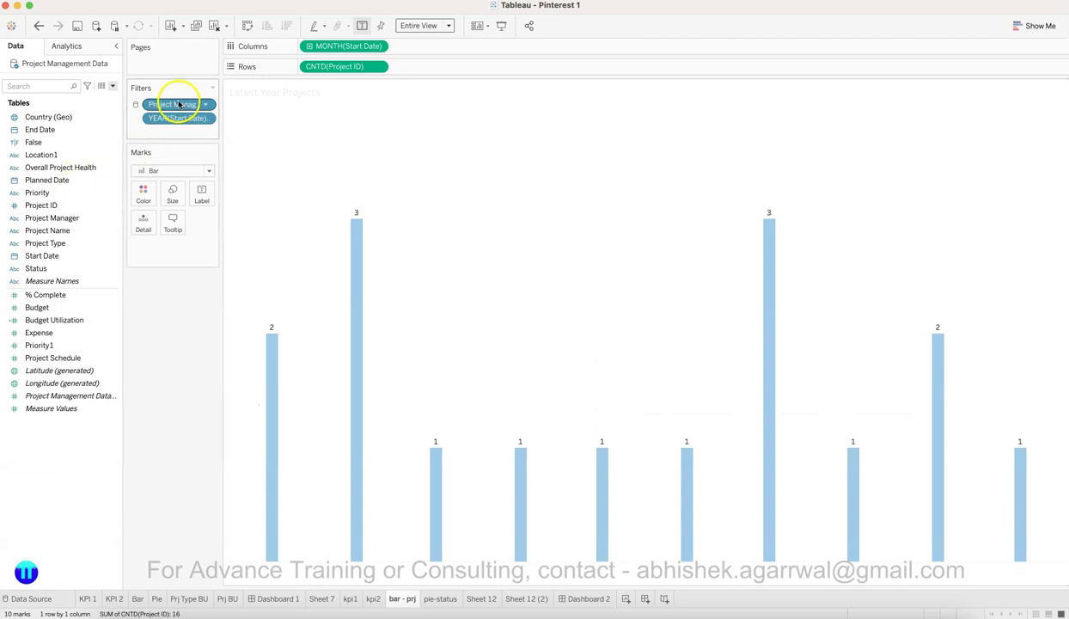
left_click(79, 330)
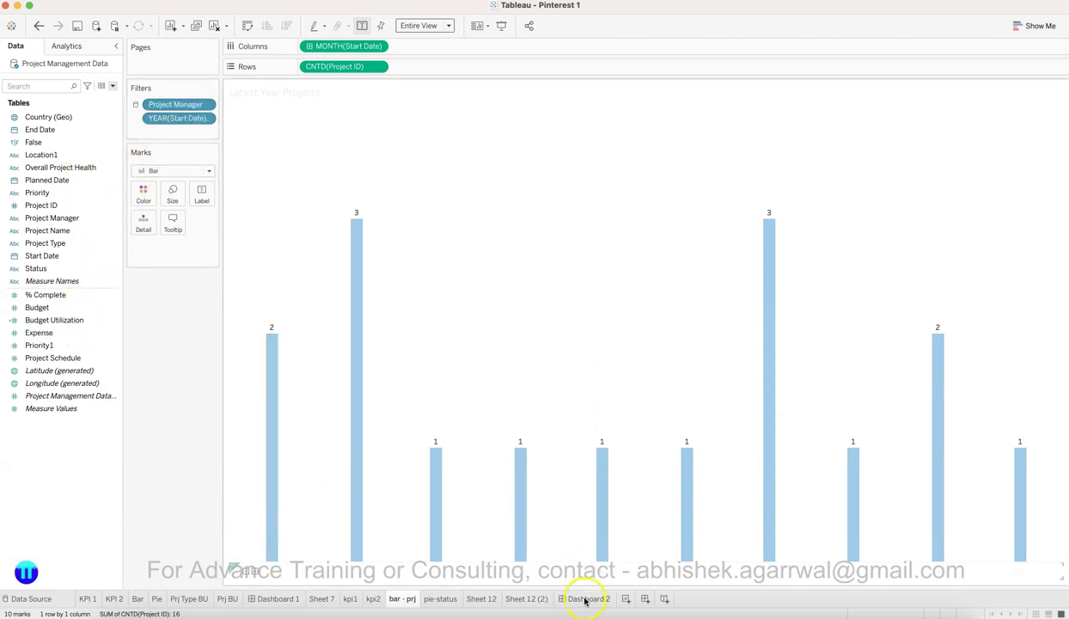
left_click_drag(79, 220, 163, 134)
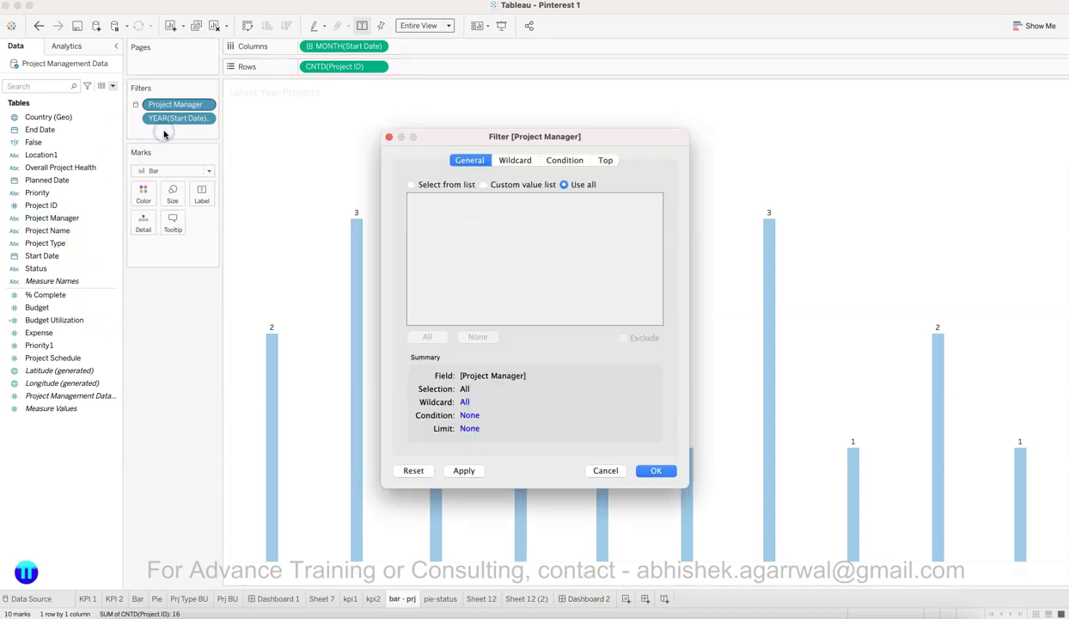
left_click(652, 471)
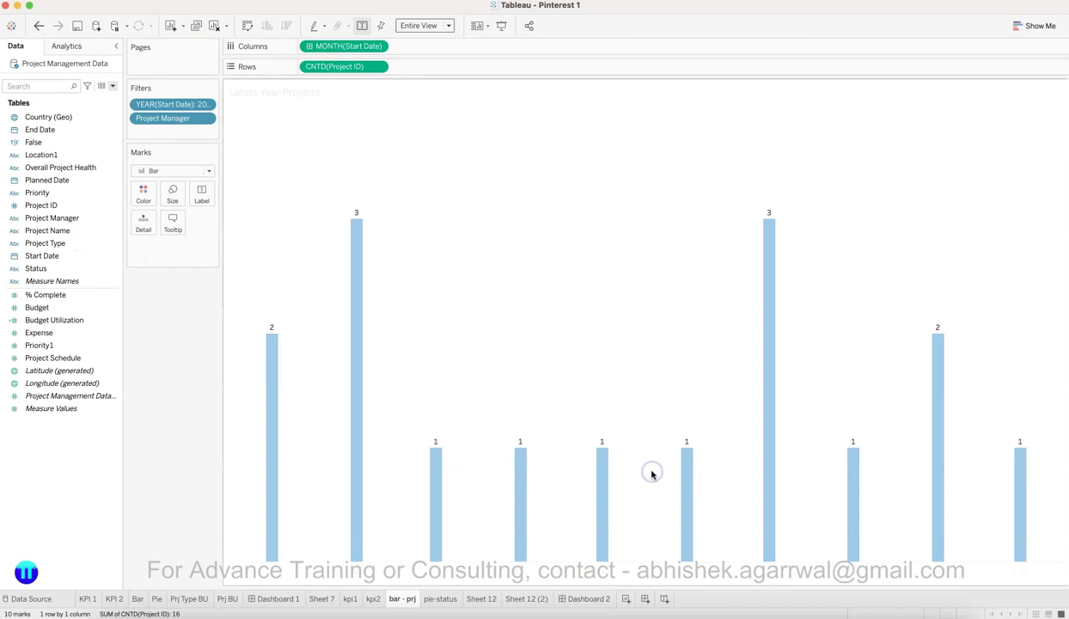
left_click(589, 598)
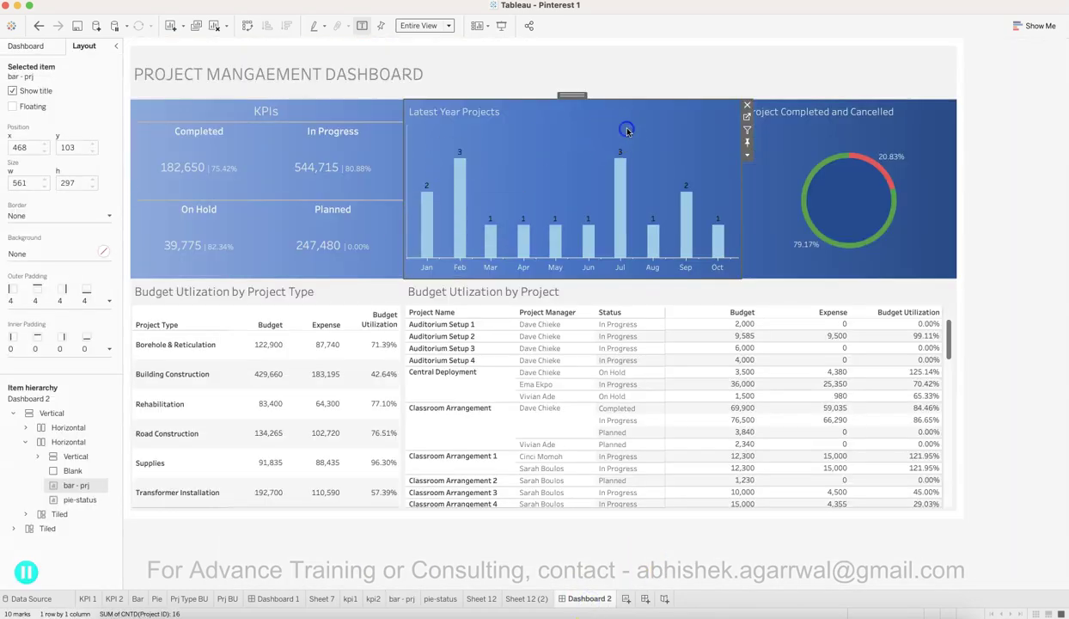
Step: Show the Project Manager filter of the Latest Year Projects bar chart on the dashboard
left_click(747, 154)
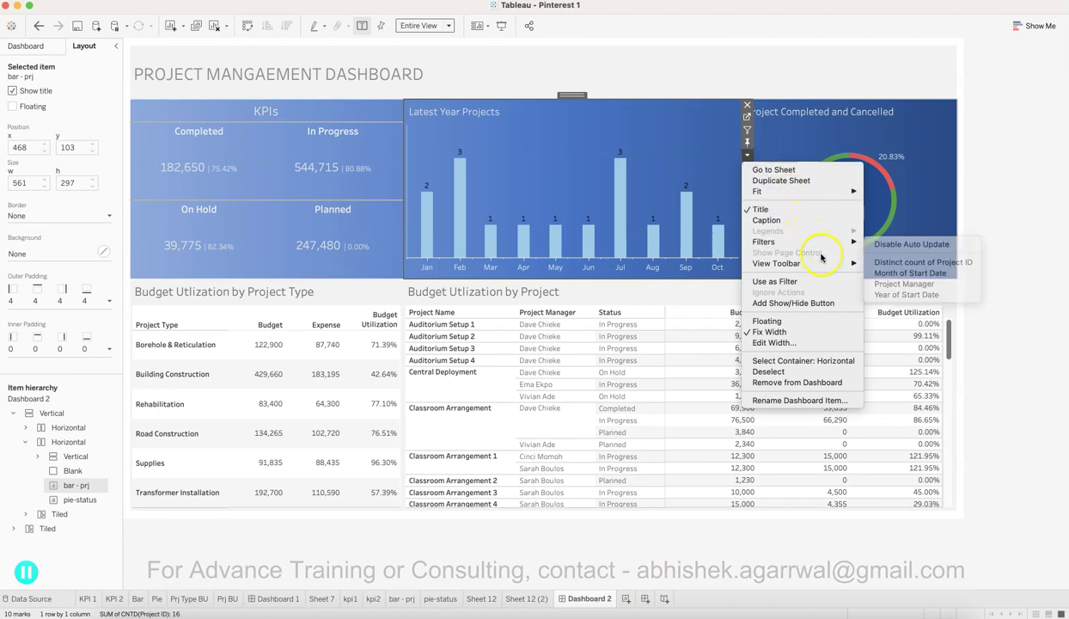
mouse_move(825, 247)
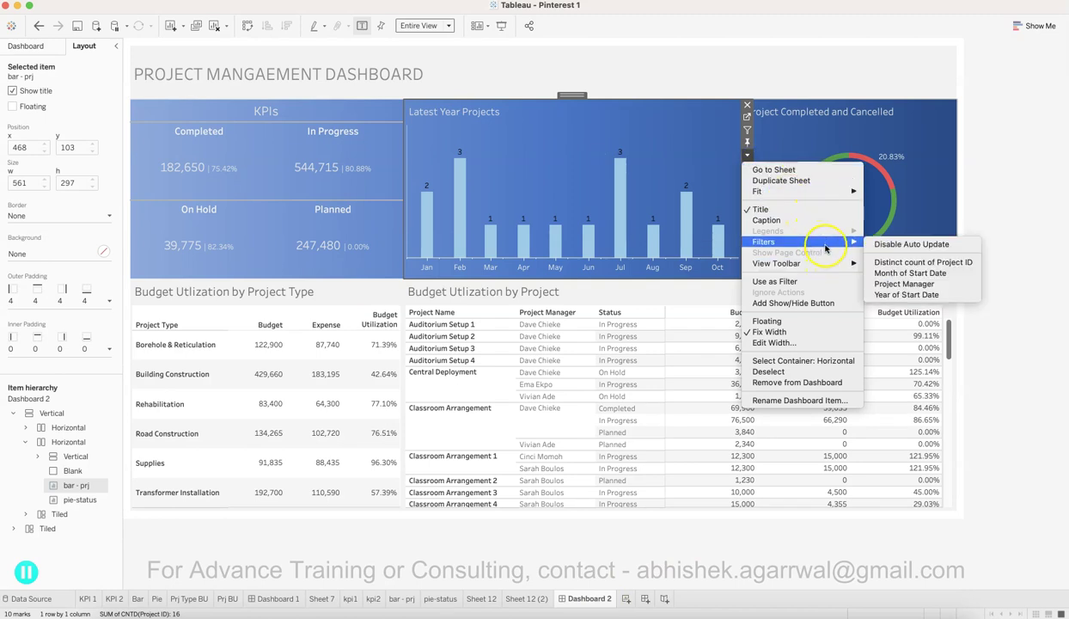
left_click(895, 284)
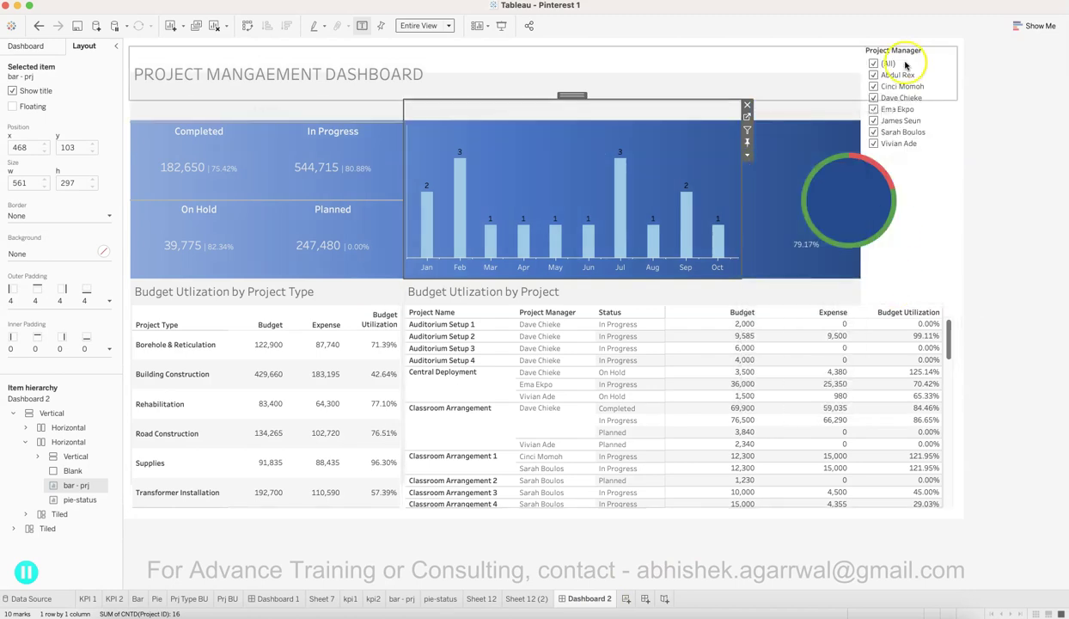
Step: Move the Project Manager filter into the horizontal title container, beside the dashboard title
left_click(937, 69)
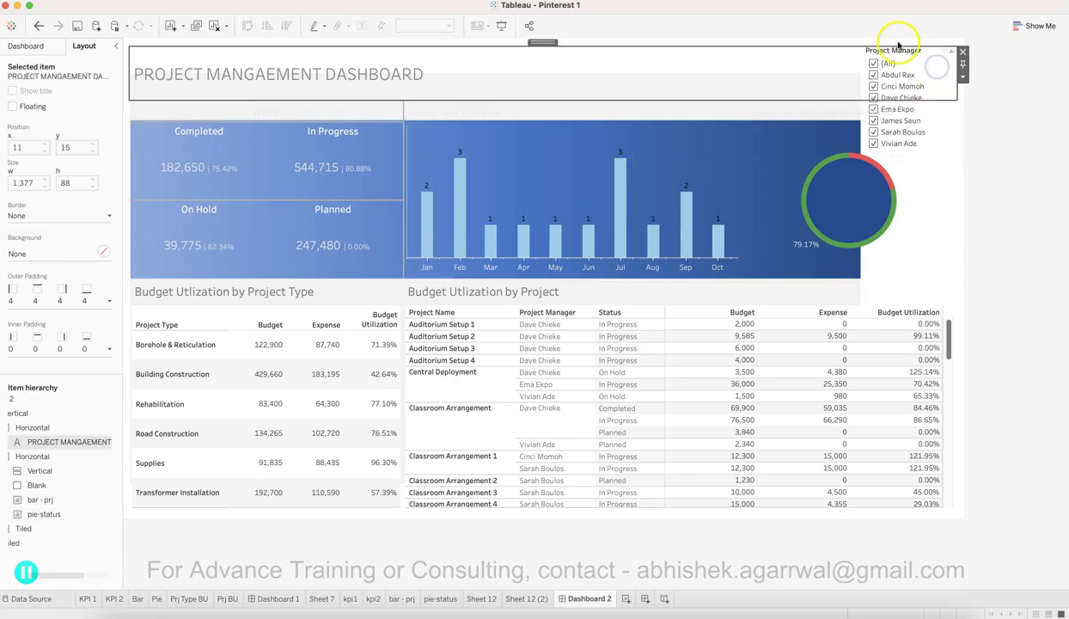
left_click(901, 45)
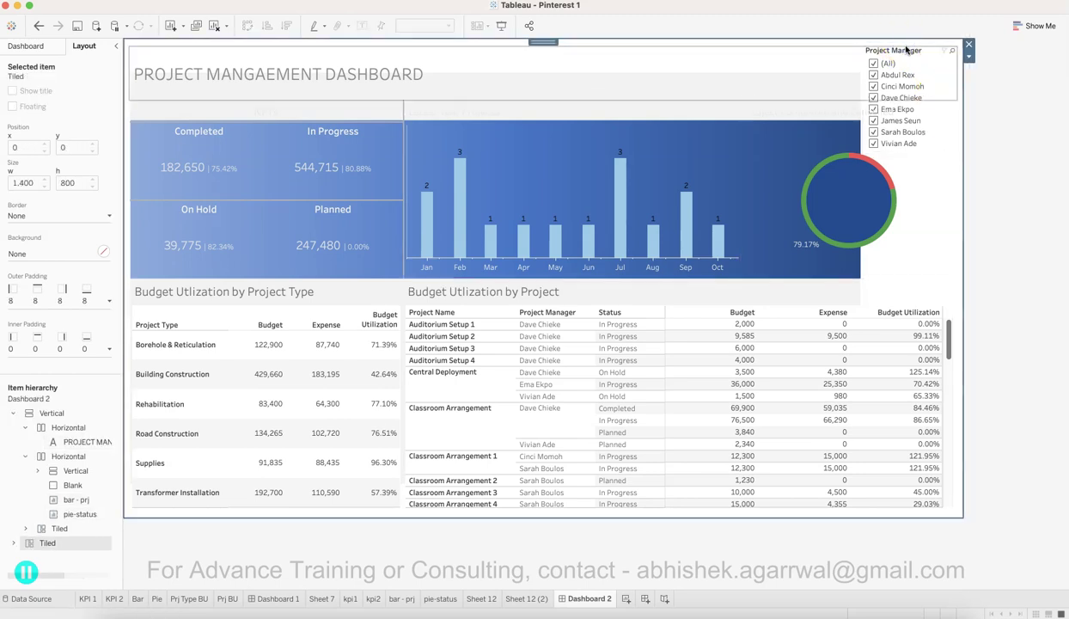
left_click(907, 49)
left_click(908, 49)
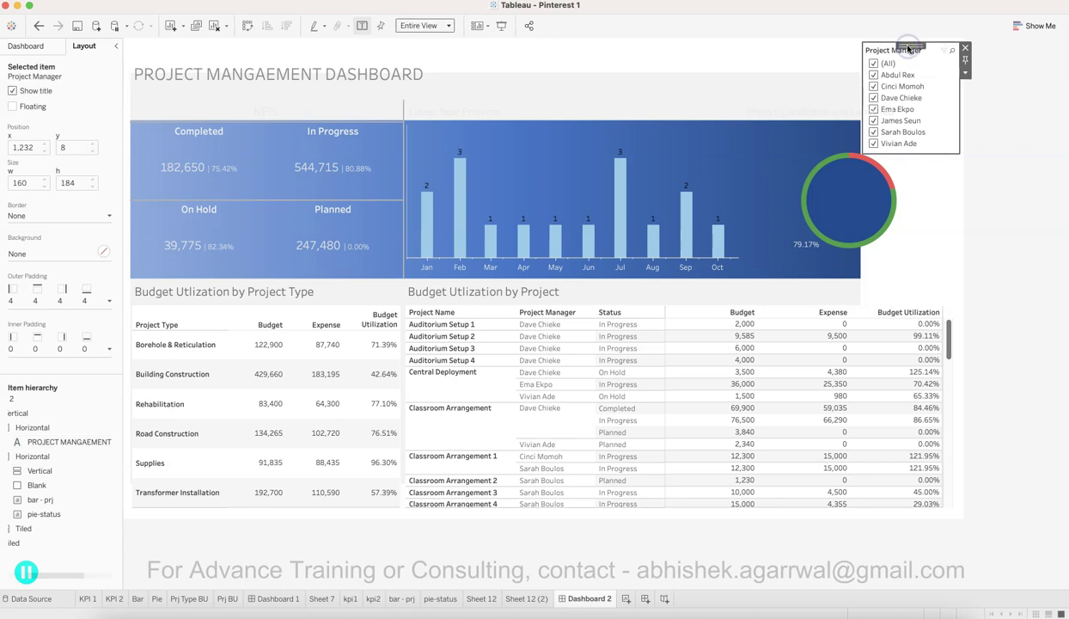
left_click(965, 74)
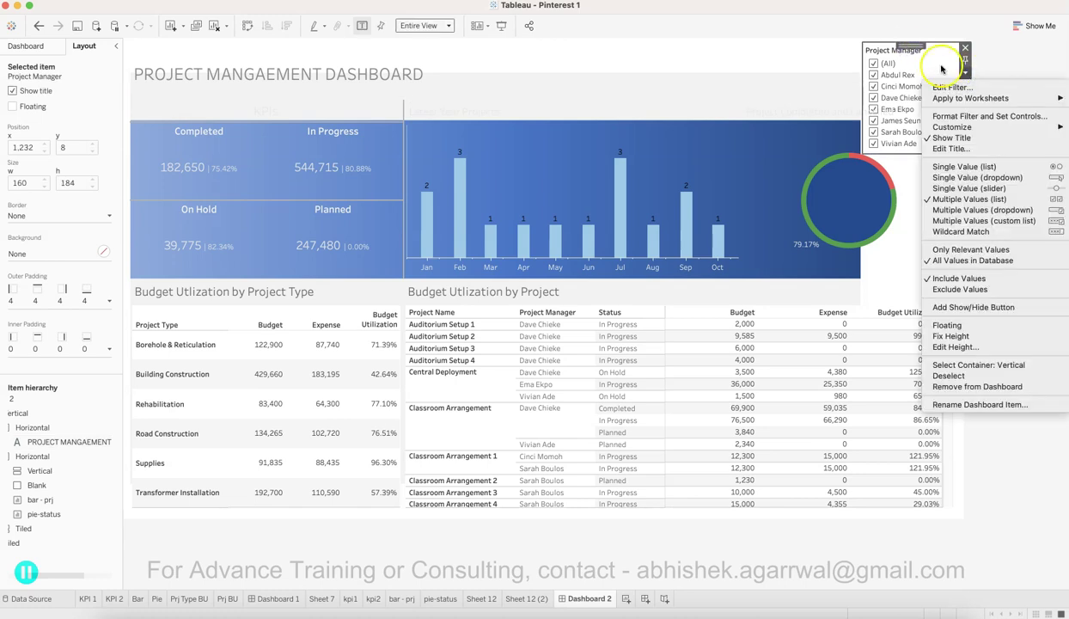
left_click(913, 43)
left_click_drag(916, 46, 807, 78)
Step: Change the Project Manager filter to a Multiple Values (dropdown) and apply it to all worksheets using this data source
left_click(963, 76)
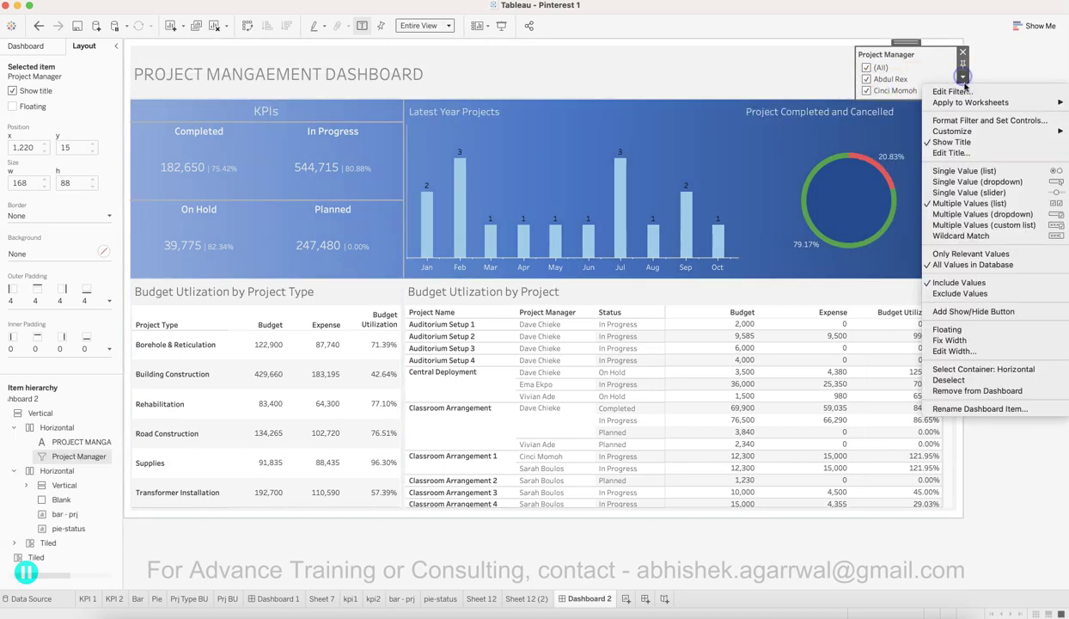
left_click(967, 215)
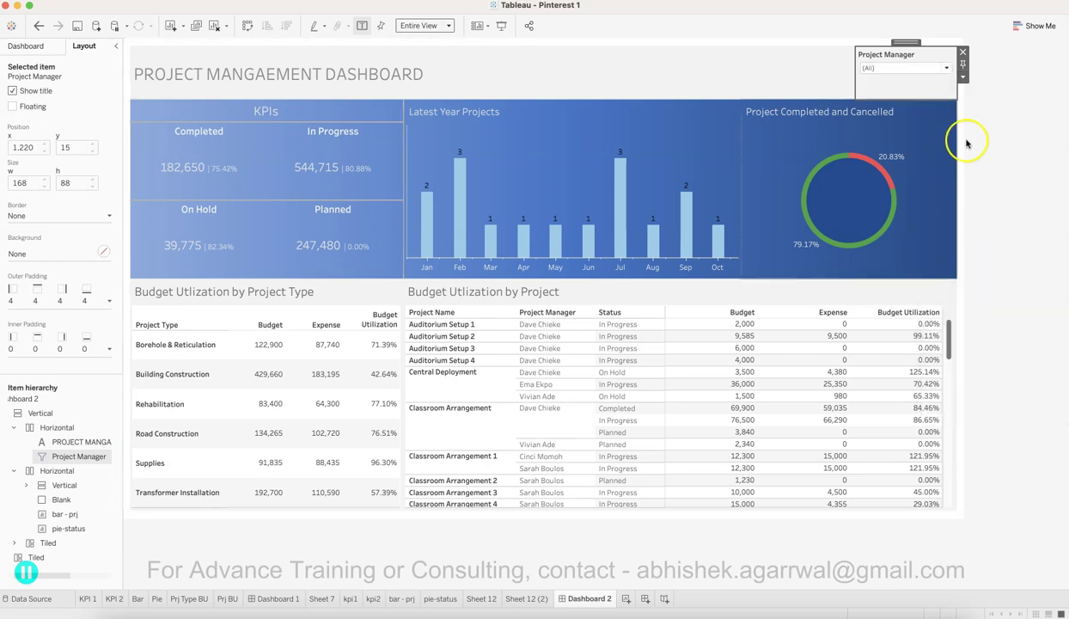
left_click(964, 80)
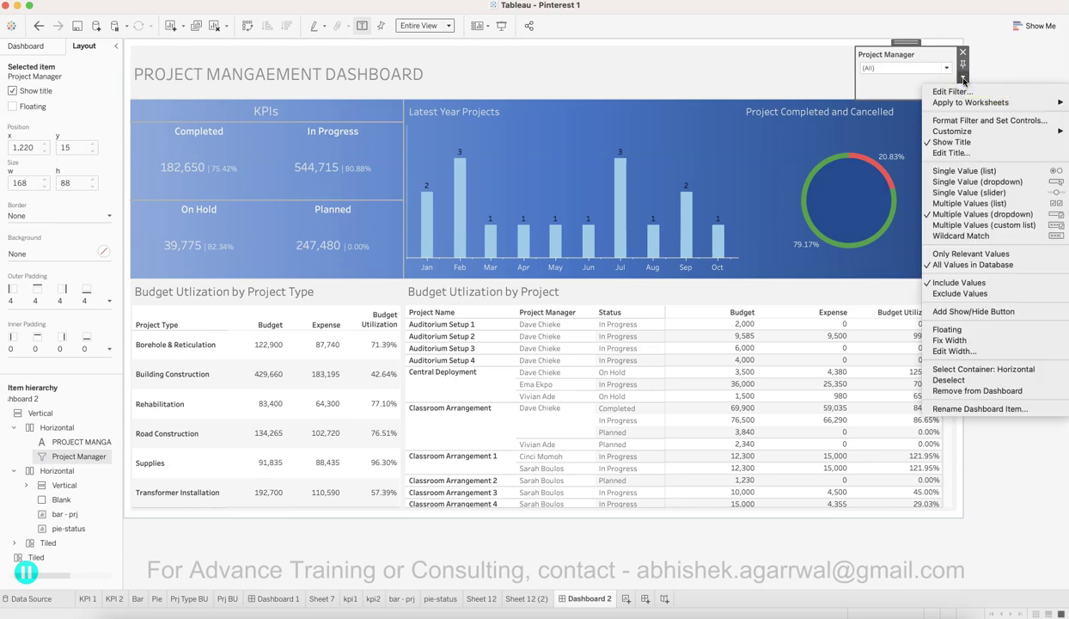
mouse_move(949, 103)
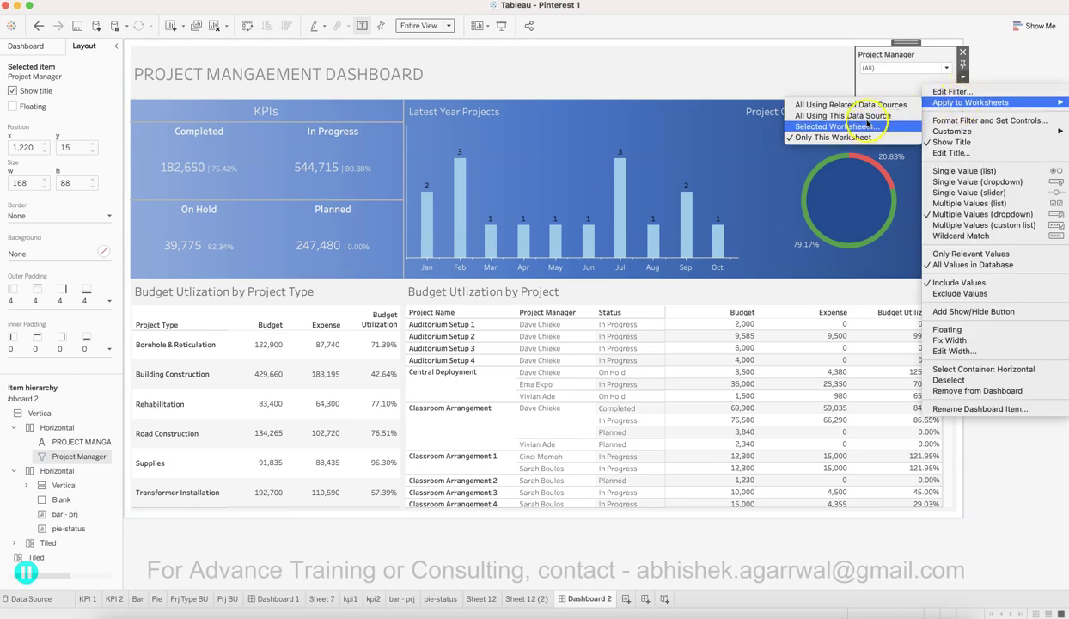
left_click(867, 121)
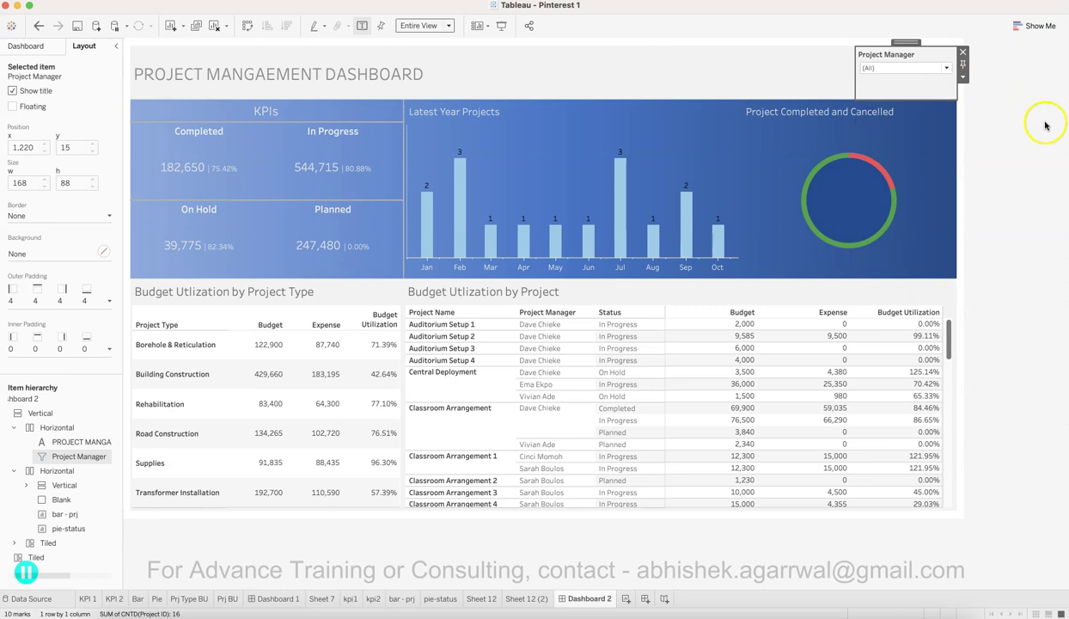
left_click(1016, 119)
Step: Test the Project Manager filter by showing different managers individually and in combination, and restore the selection to (All)
left_click(895, 71)
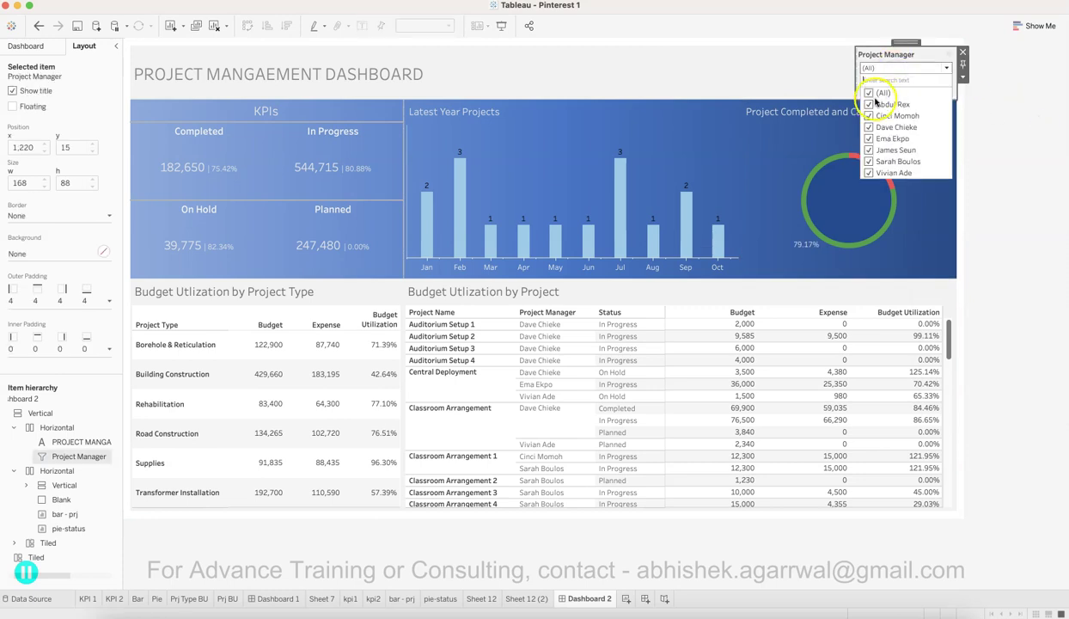
left_click(868, 93)
left_click(869, 103)
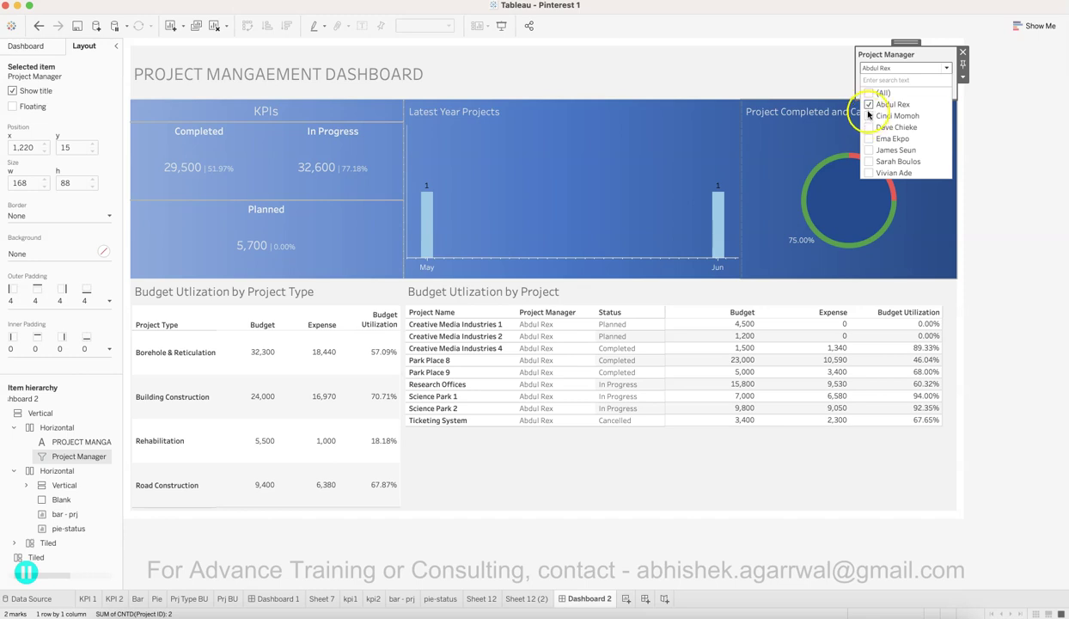
left_click(868, 115)
left_click(868, 127)
left_click(868, 105)
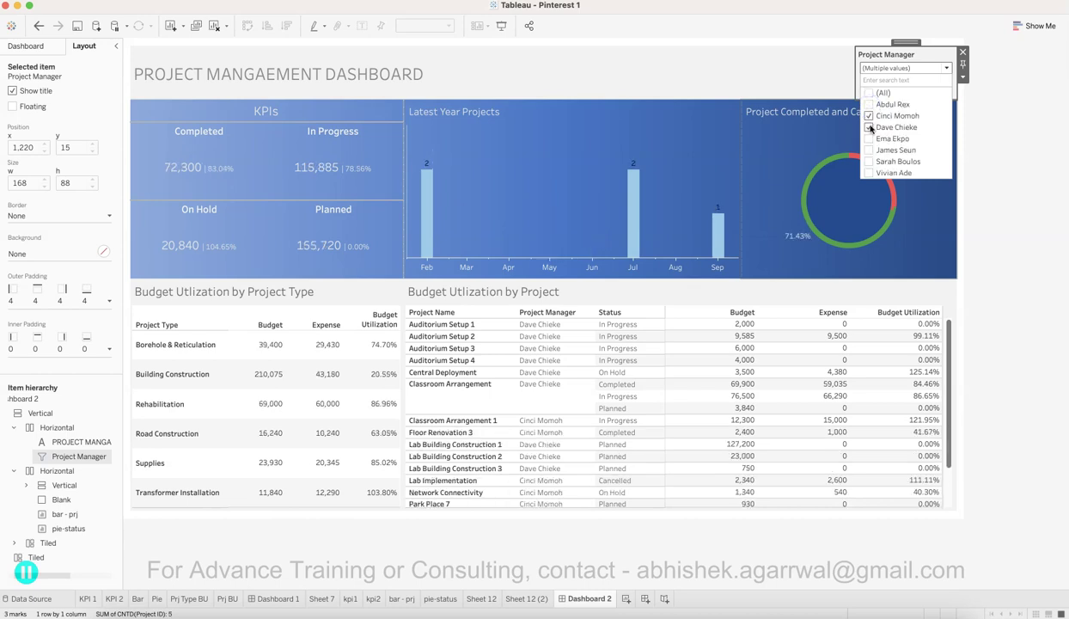
left_click(869, 117)
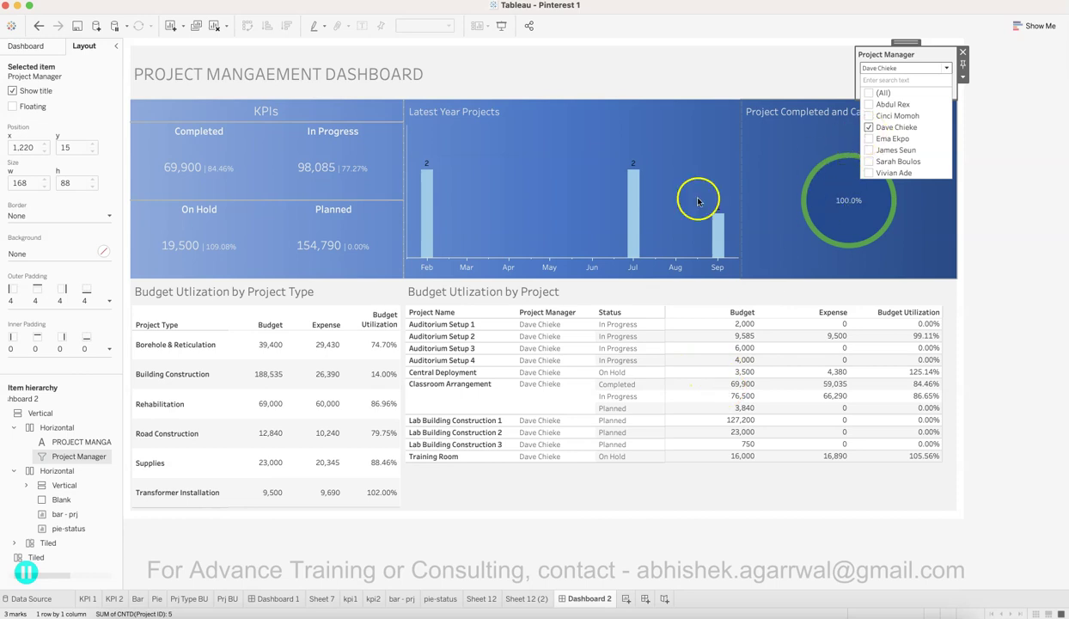
left_click(869, 139)
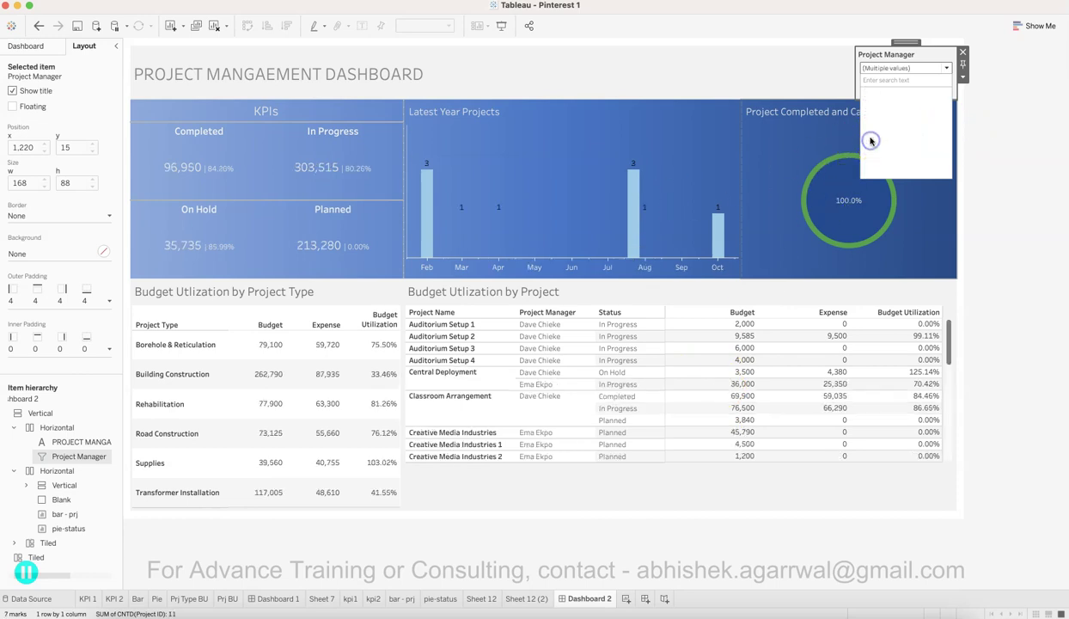
left_click(869, 127)
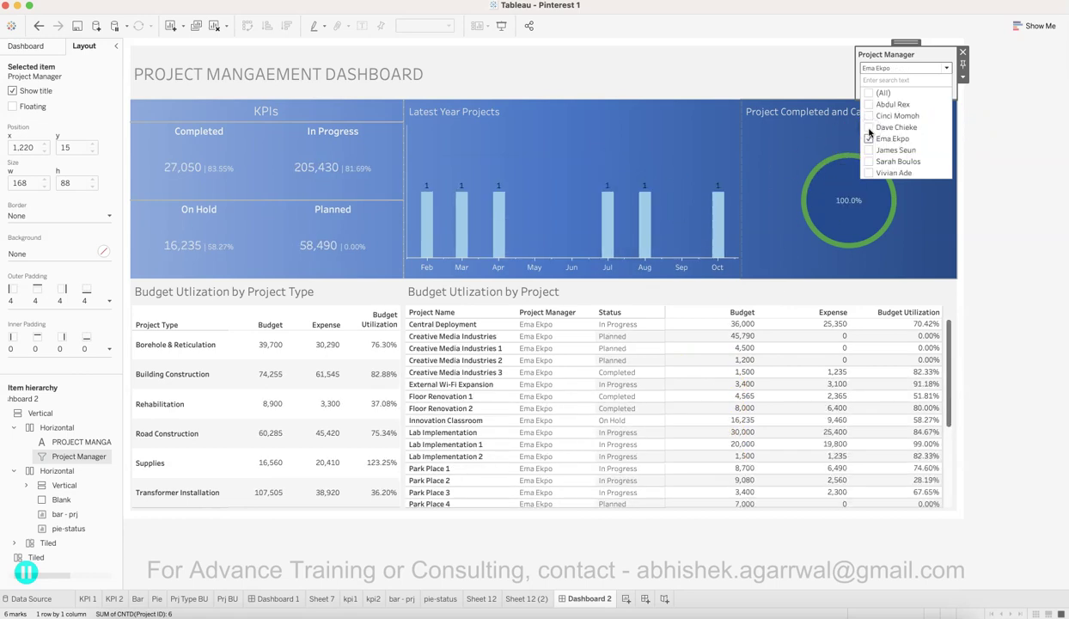
left_click(869, 93)
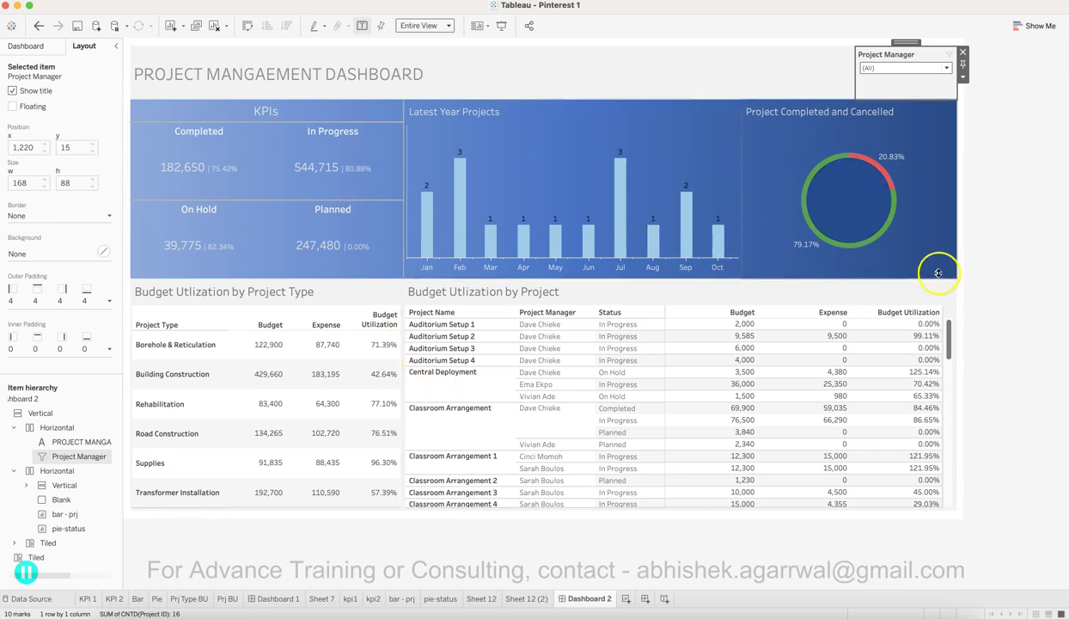
left_click(980, 279)
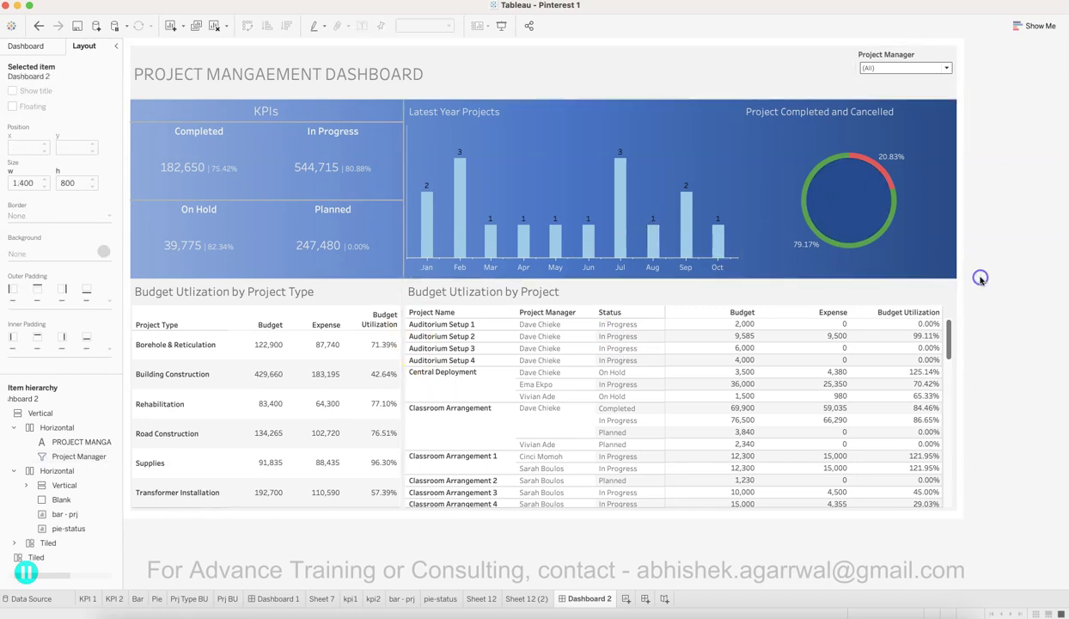
Step: Save the workbook
left_click(452, 263)
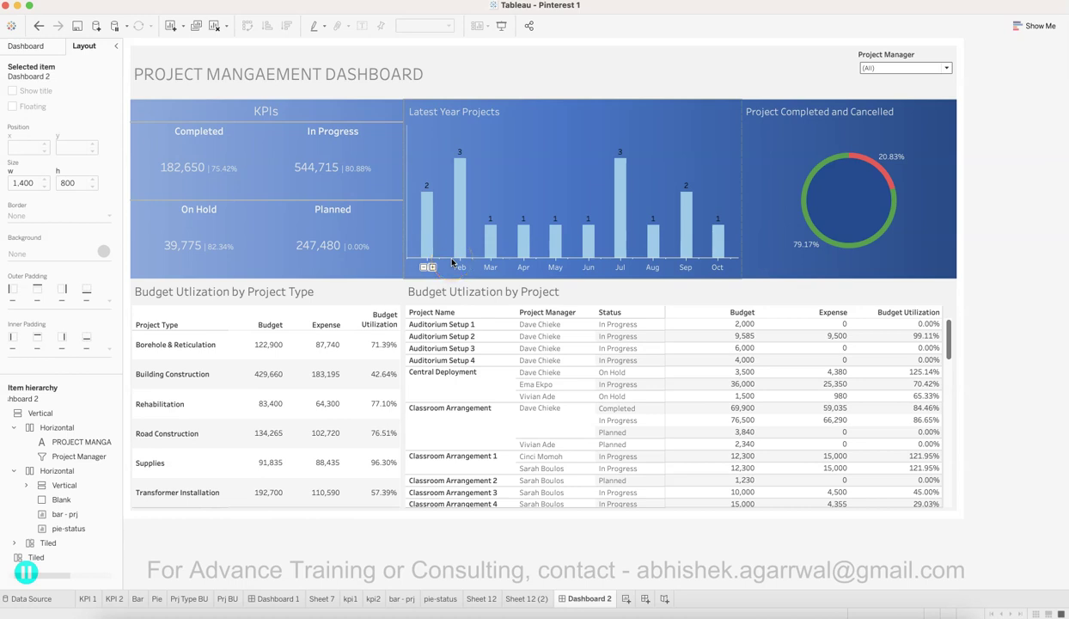
left_click(77, 25)
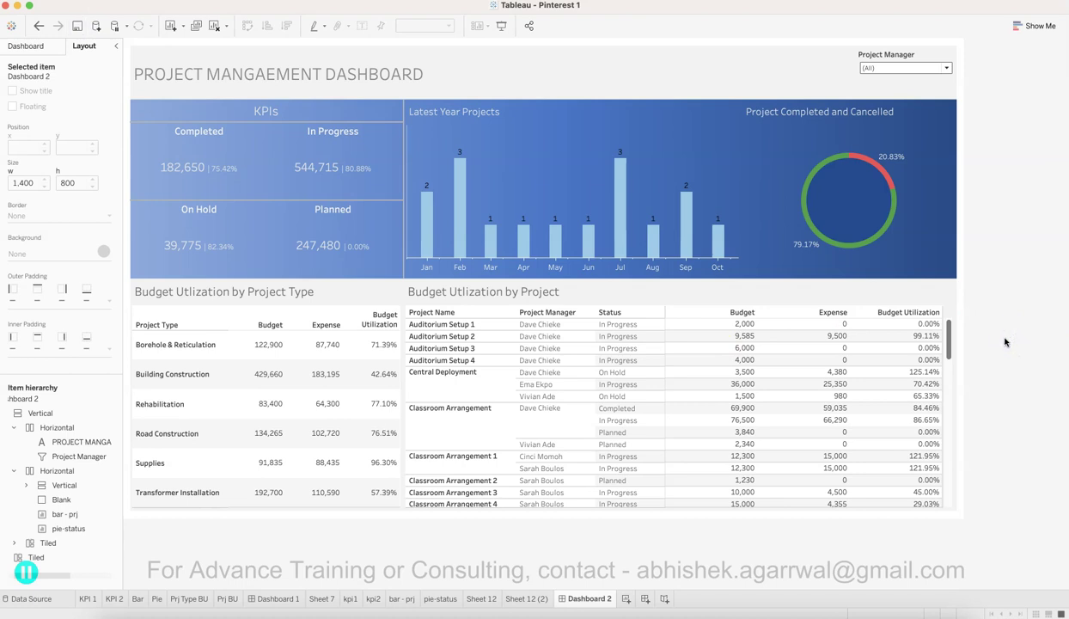
left_click(585, 422)
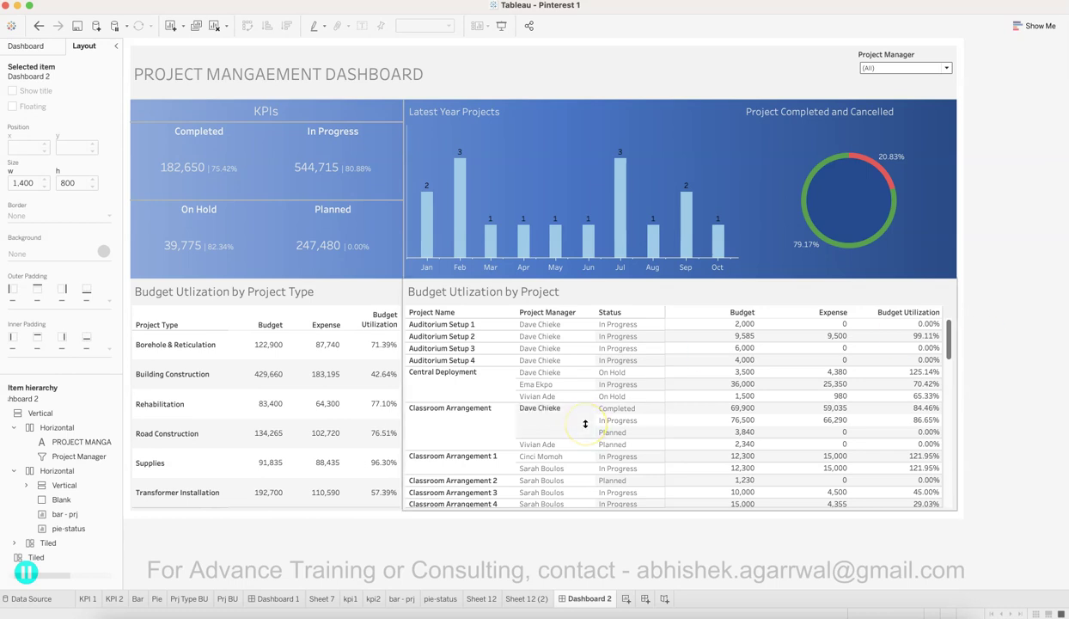
Step: Review the enhancement list on Sheet 7 and examine the KPIs and Budget Utilization by Project Type table on Dashboard 2 for time comparison
left_click(324, 599)
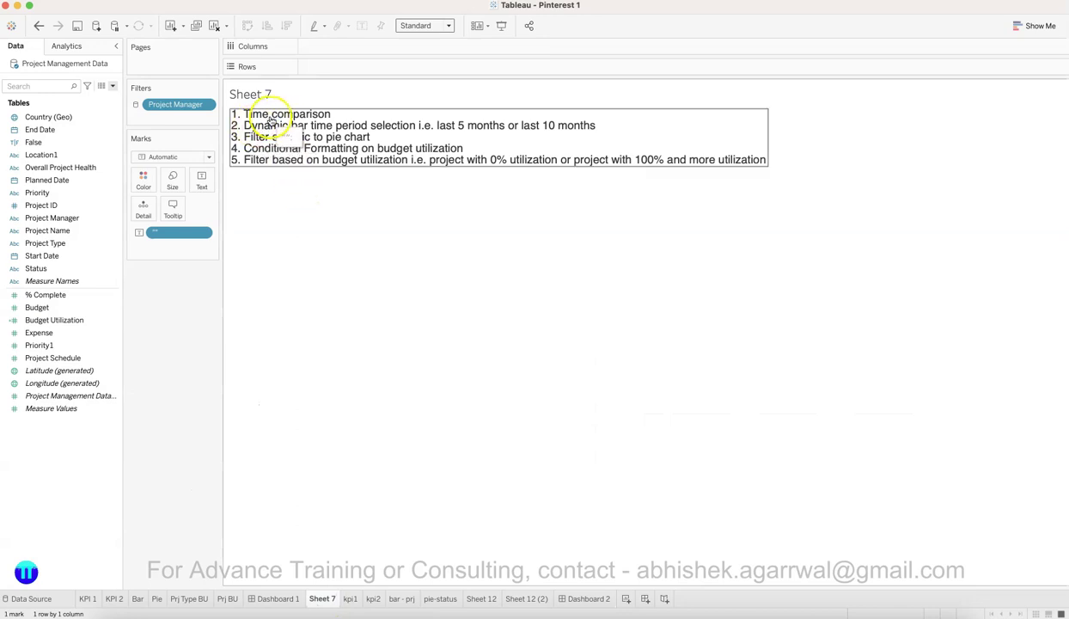
left_click(585, 599)
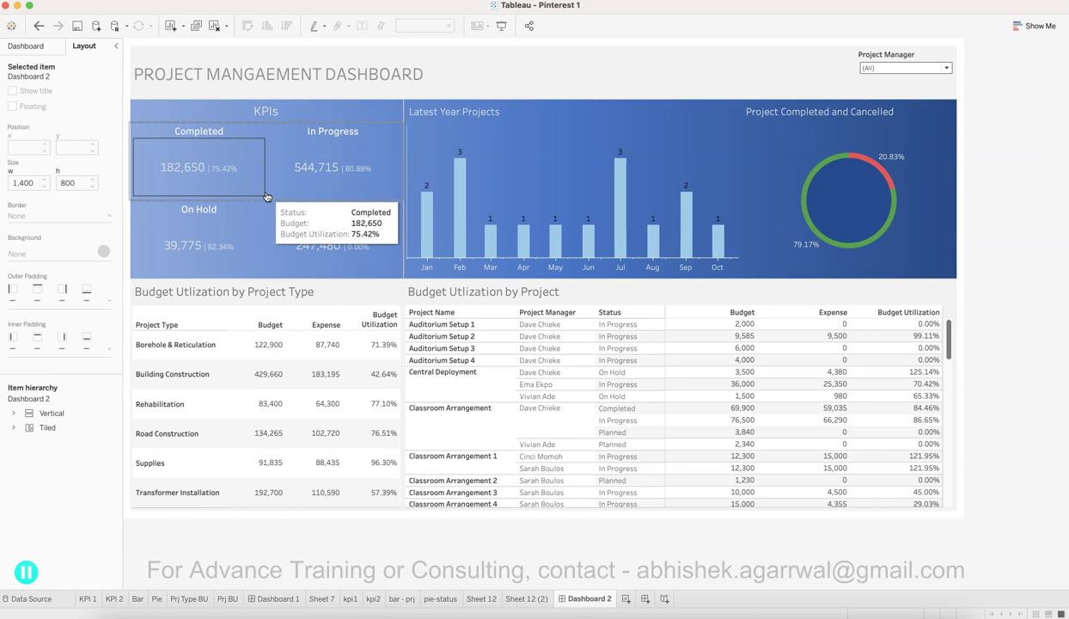
left_click(268, 191)
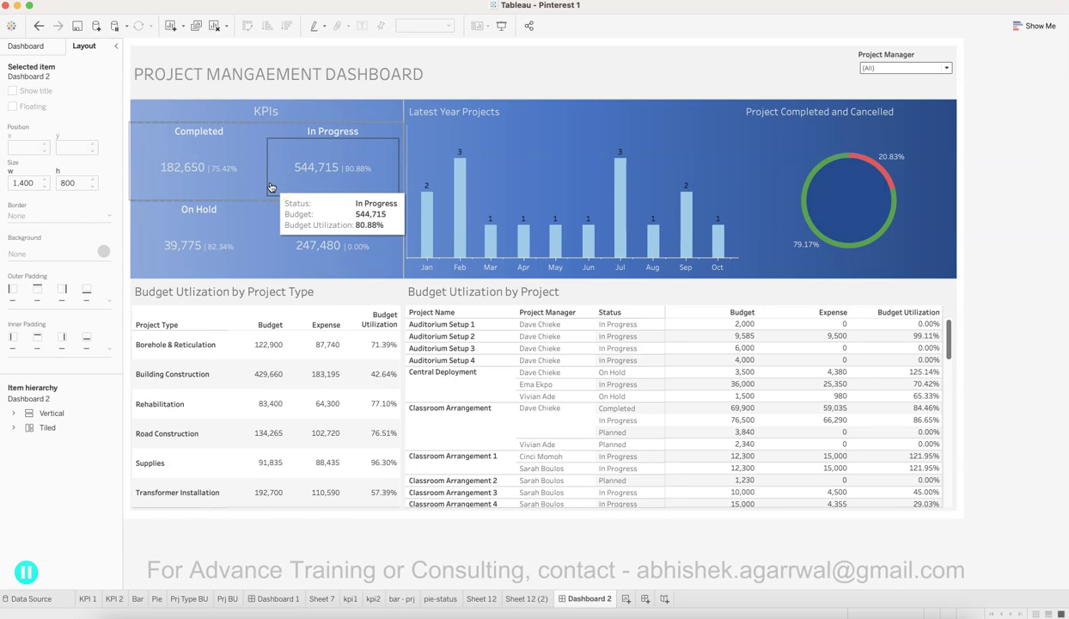
left_click(367, 403)
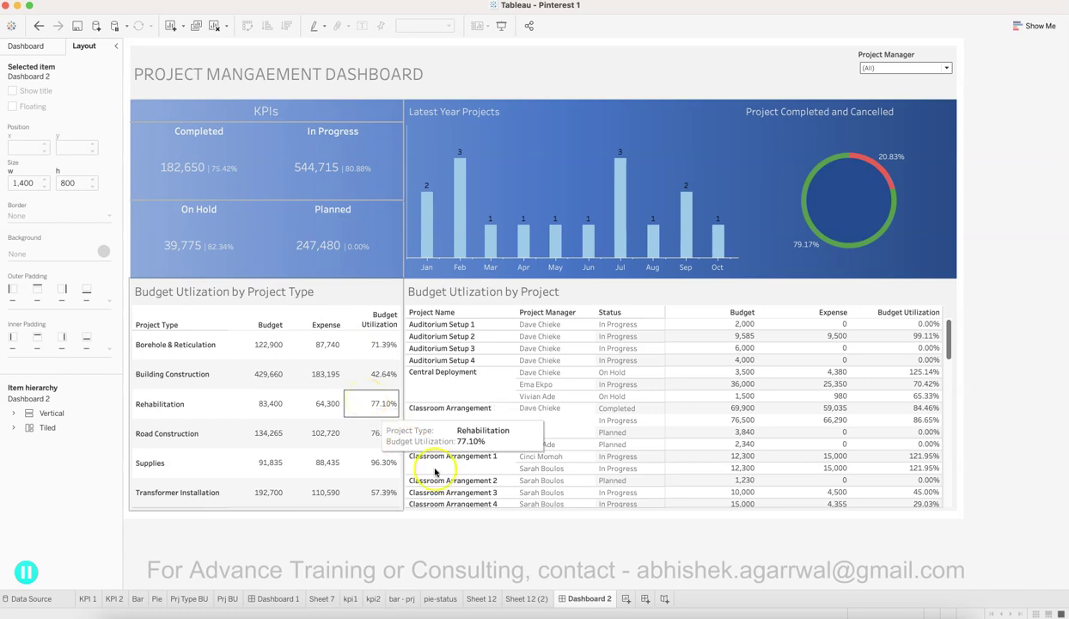
left_click(461, 522)
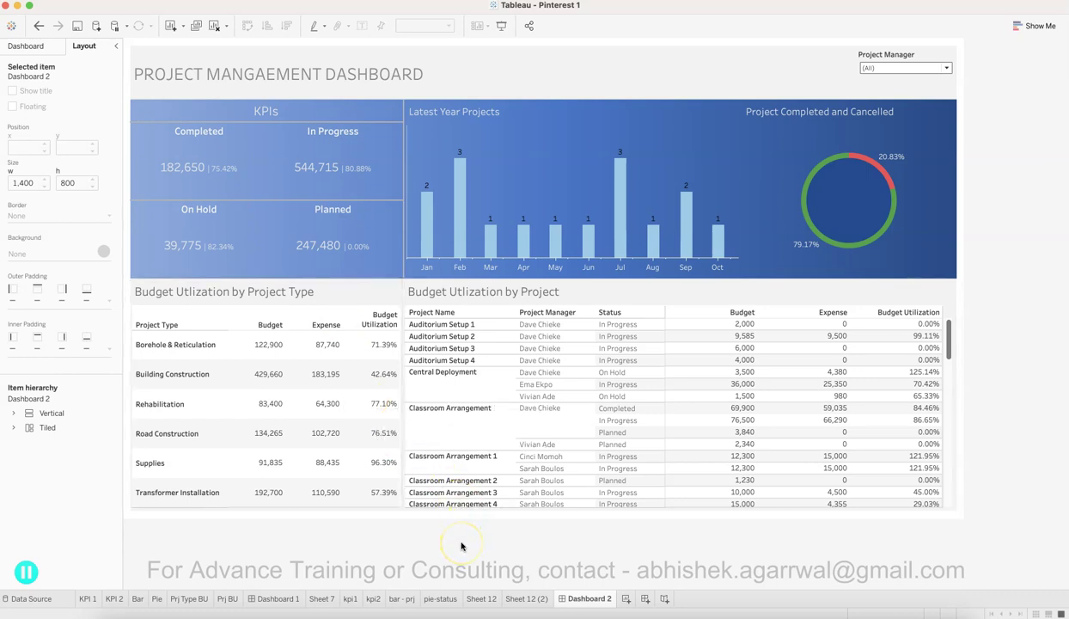
Step: Read the dynamic bar time period idea on Sheet 7 and examine the Latest Year Projects chart on Dashboard 2 for it
left_click(326, 601)
left_click(279, 157)
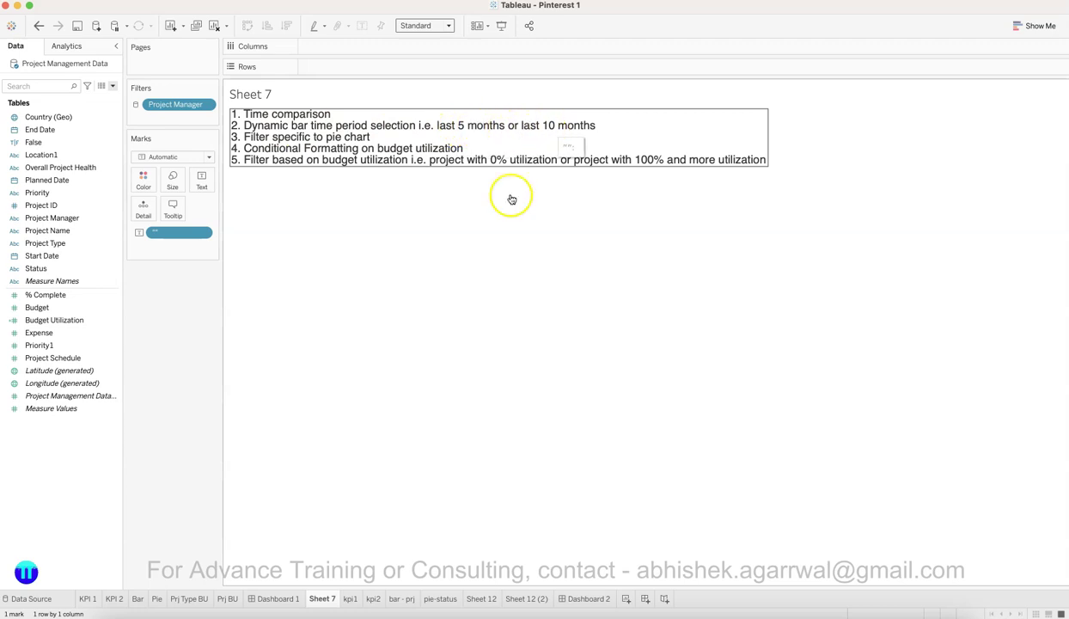
left_click(577, 598)
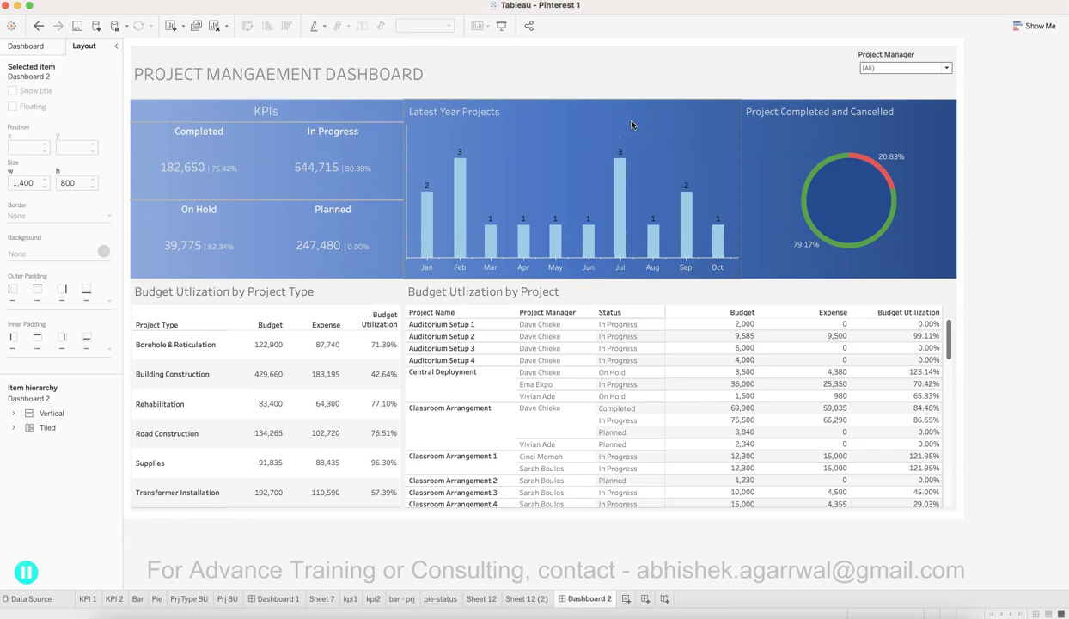
left_click(524, 245)
left_click(706, 251)
left_click(623, 134)
left_click(707, 162)
Step: Read the pie chart filter idea on Sheet 7 and examine the Project Completed and Cancelled donut and Project Manager filter on Dashboard 2
left_click(350, 597)
left_click(318, 598)
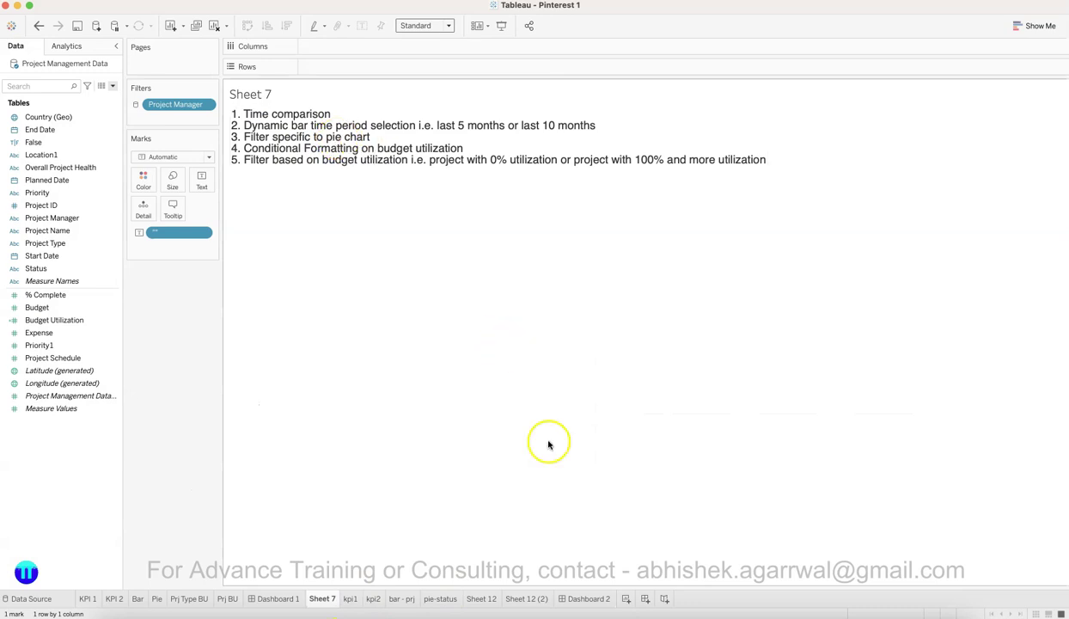
left_click(589, 598)
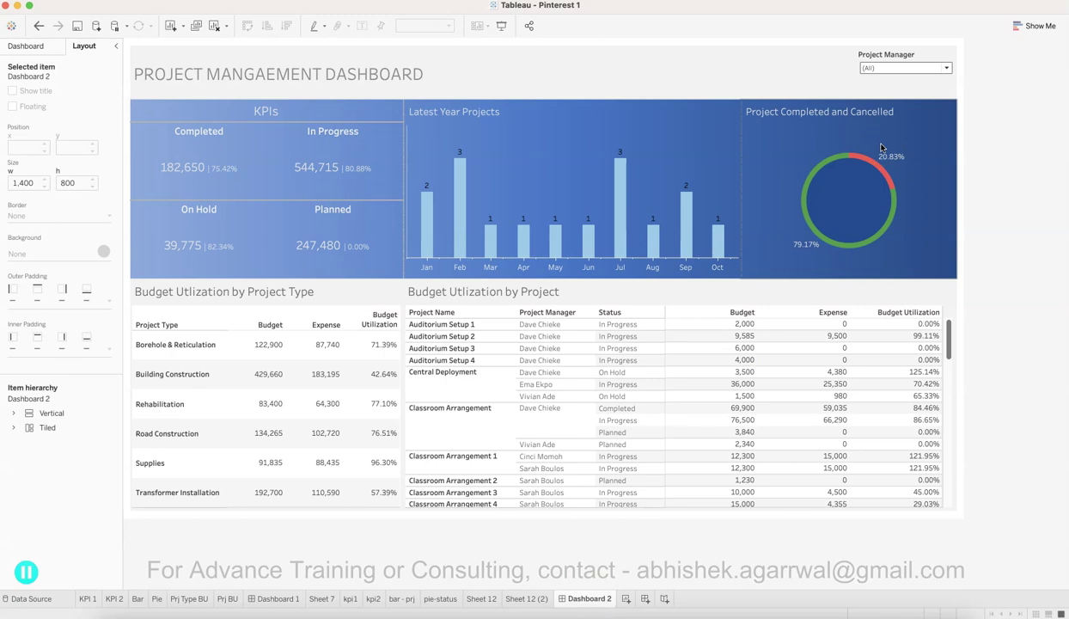
left_click(859, 130)
left_click(898, 57)
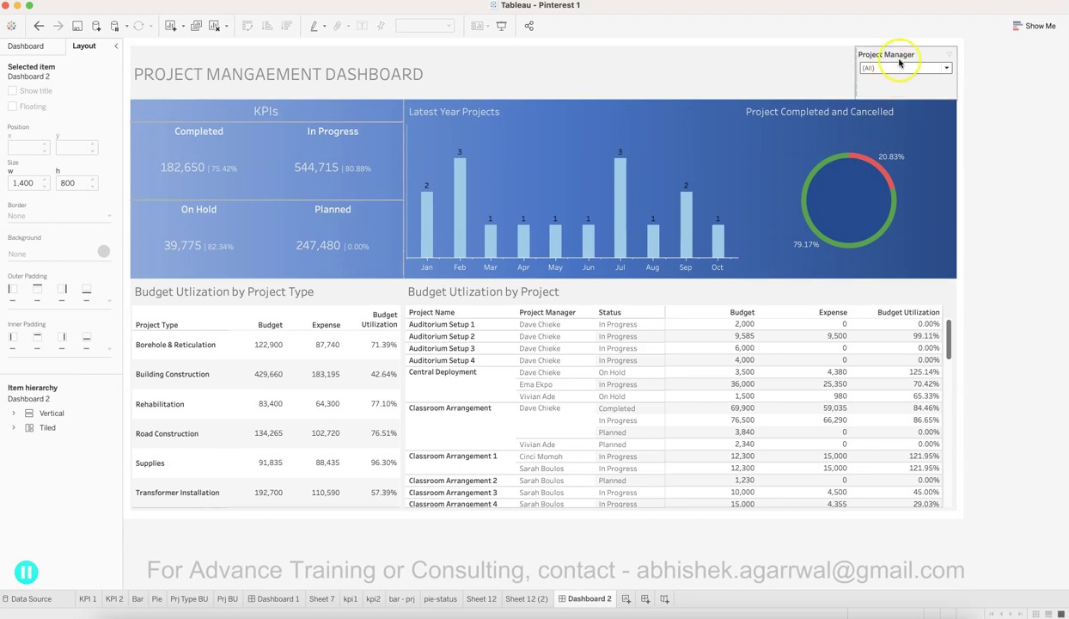
left_click(888, 146)
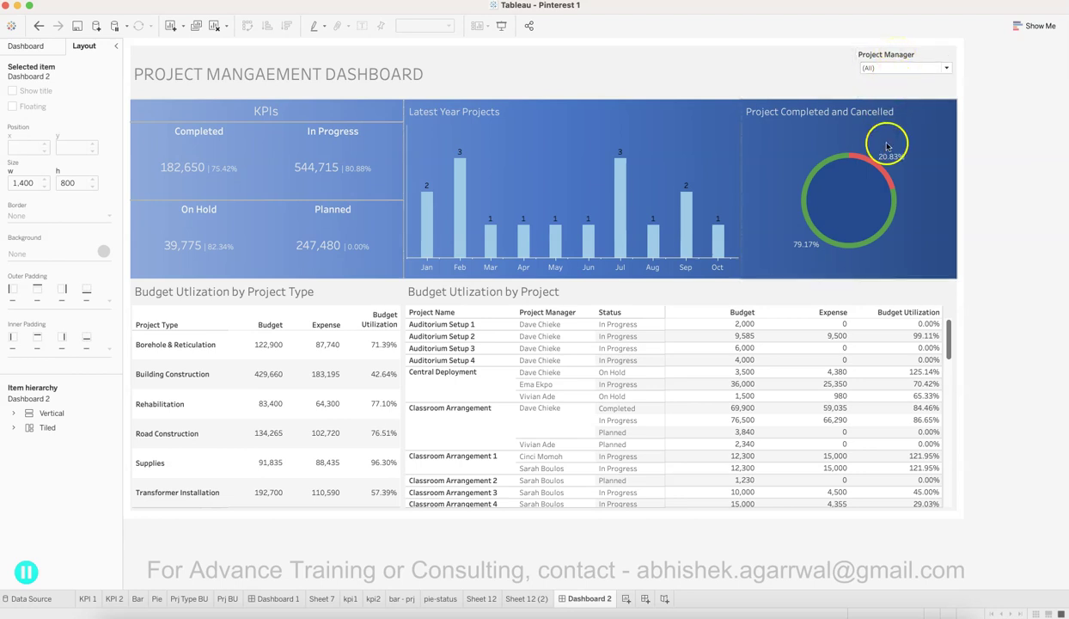
left_click(888, 146)
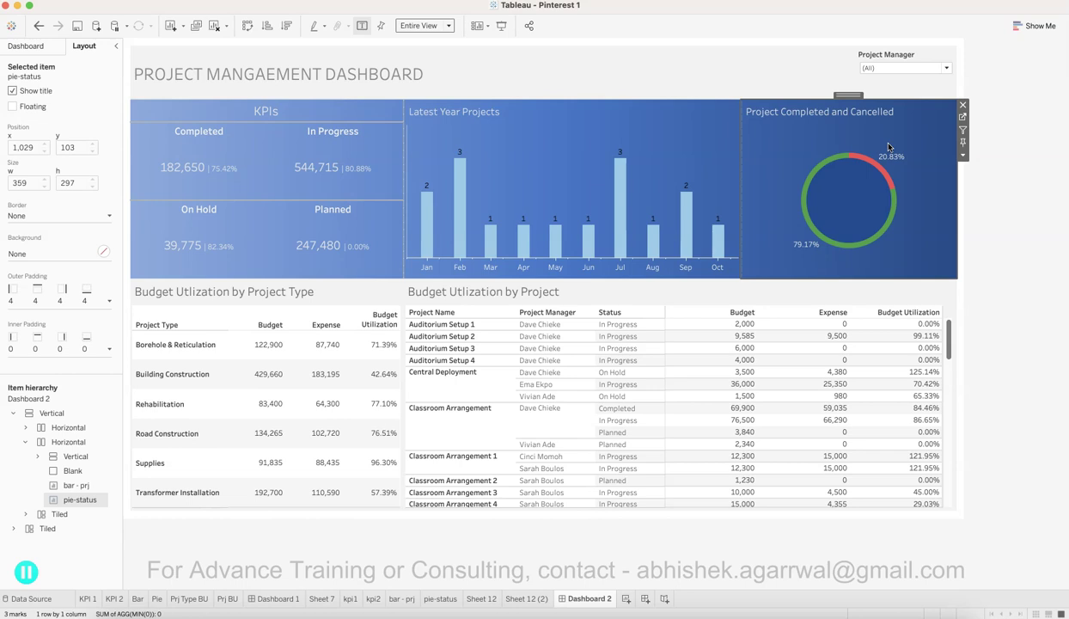
Step: Examine the space around the Project Completed and Cancelled donut on Dashboard 2 for placing a chart-specific filter
left_click(895, 165)
left_click(917, 153)
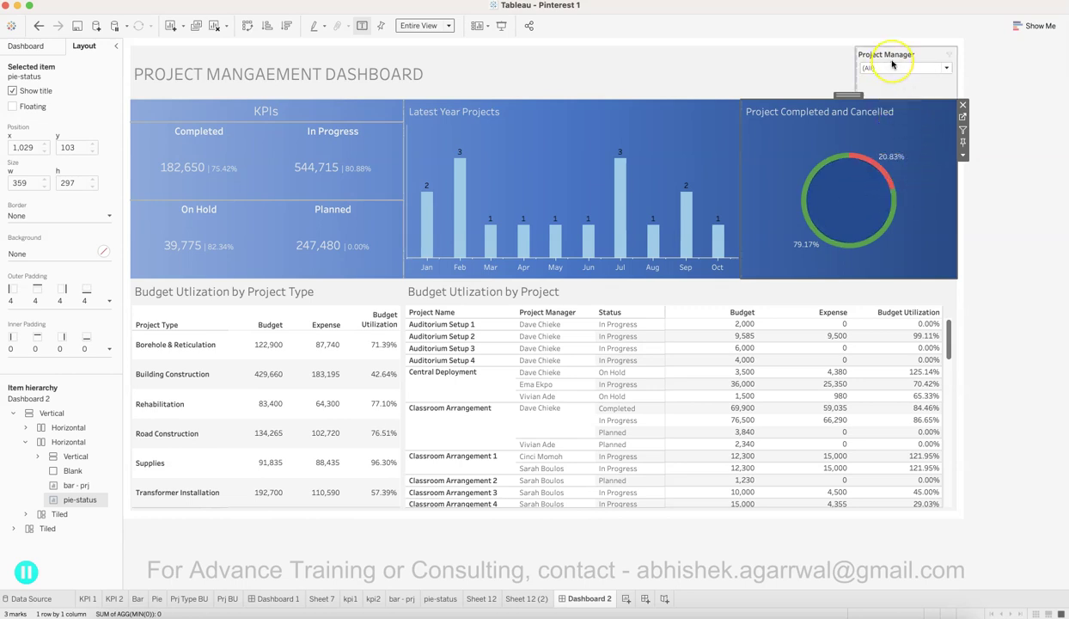
left_click(905, 133)
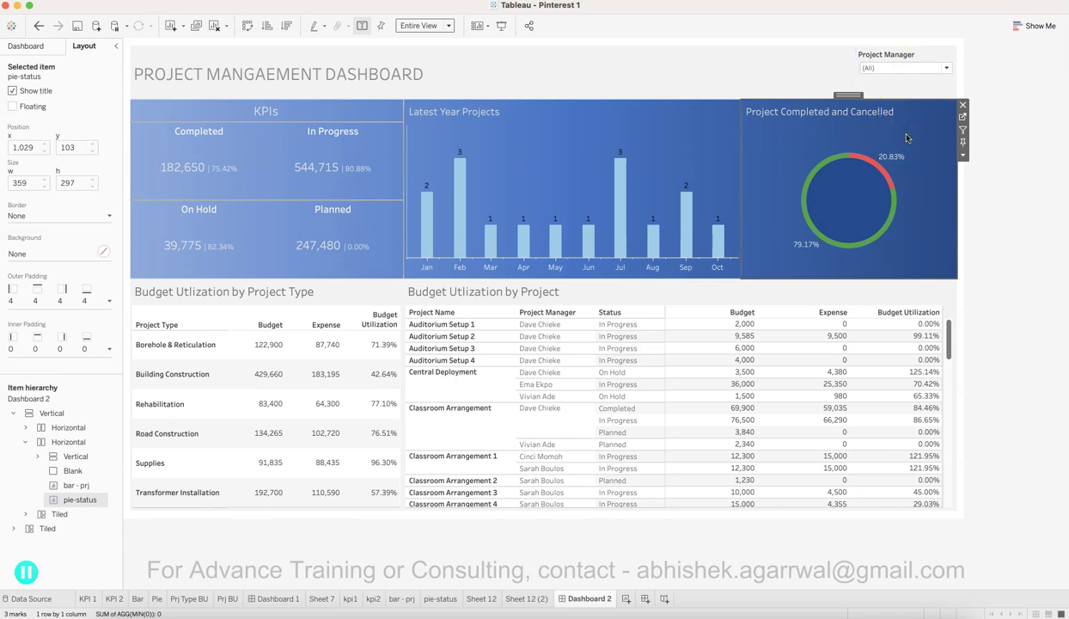
left_click(898, 245)
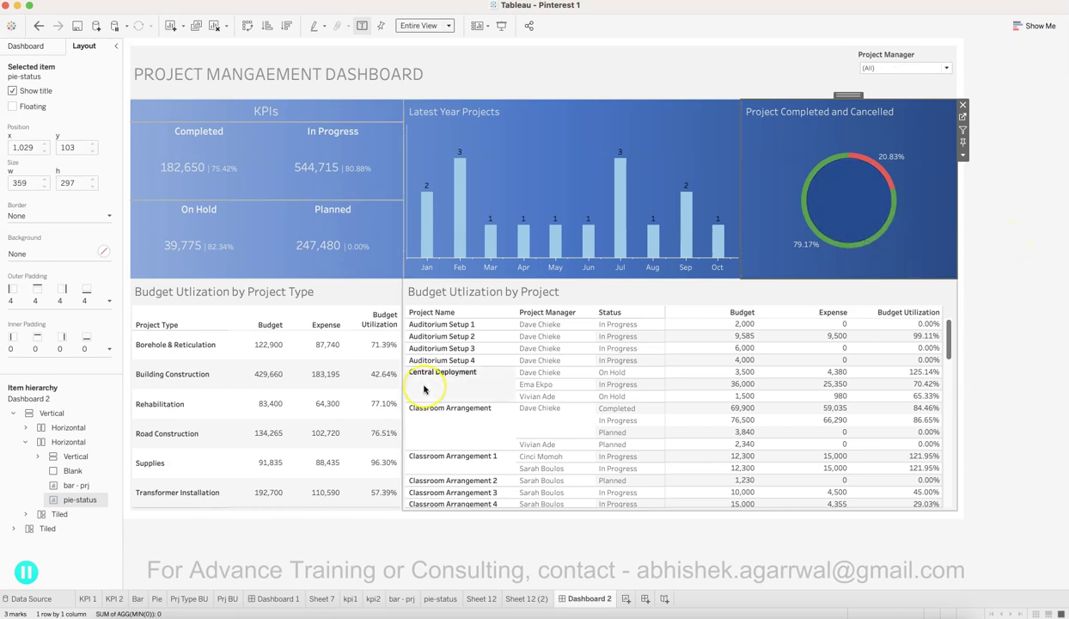
Step: Read the conditional formatting idea on Sheet 7 and examine the Budget Utilization columns of both tables on Dashboard 2
left_click(322, 598)
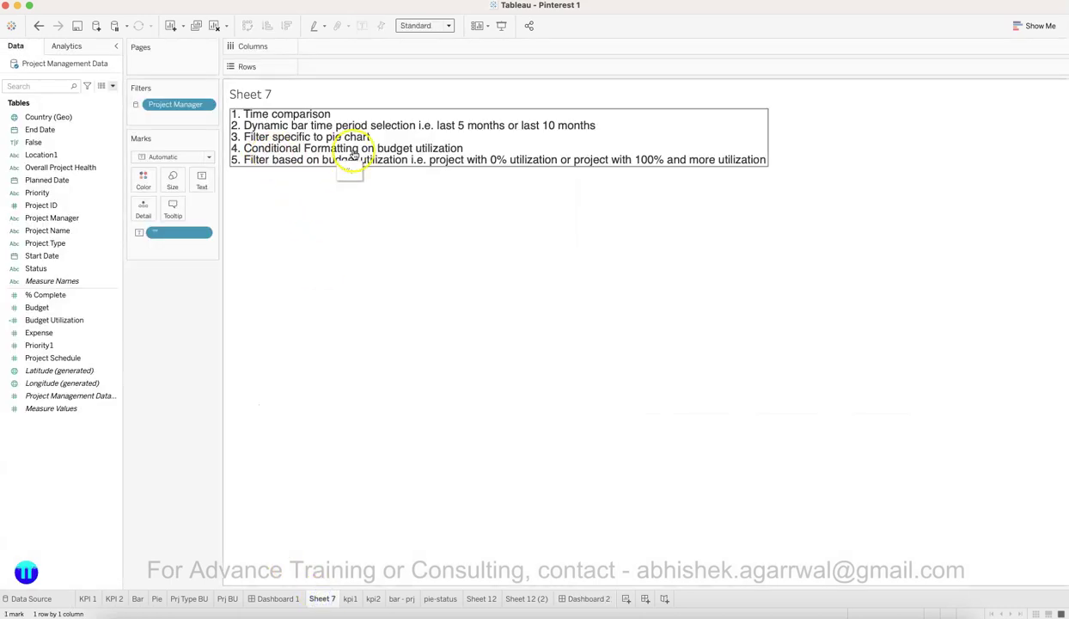
left_click(590, 599)
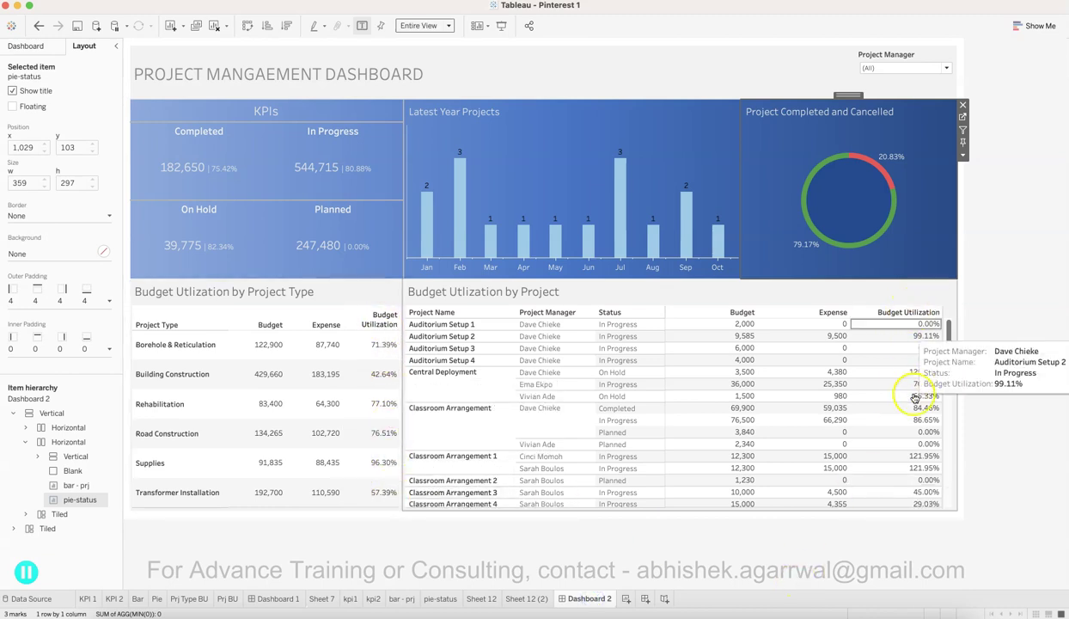
left_click(908, 514)
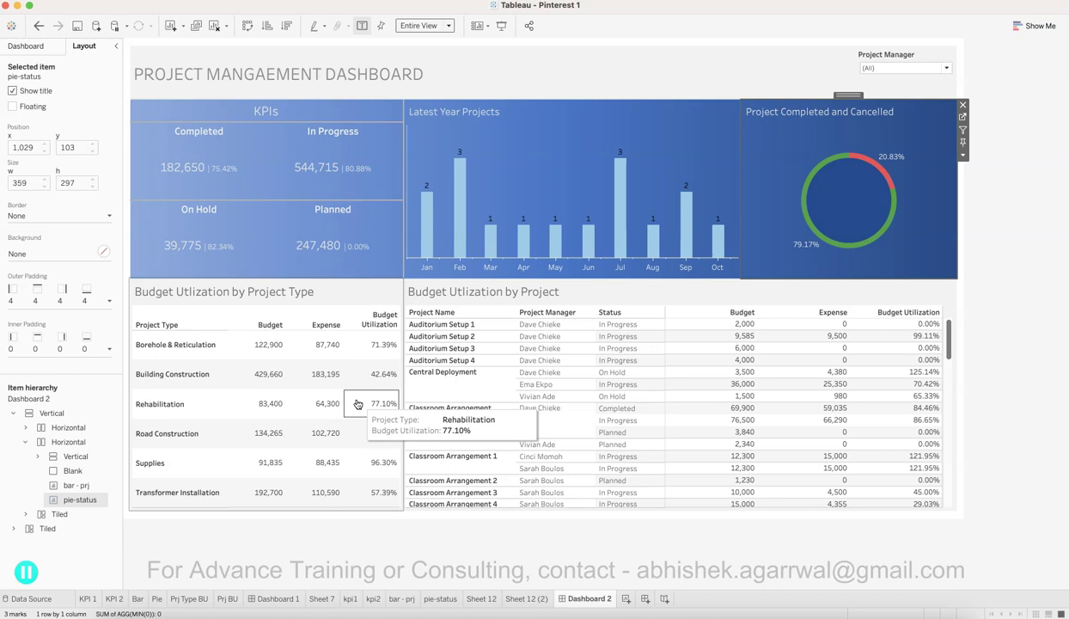
Step: Read the budget utilization filter idea on Sheet 7 and examine the Budget Utilization by Project Type table on Dashboard 2 for it
left_click(280, 599)
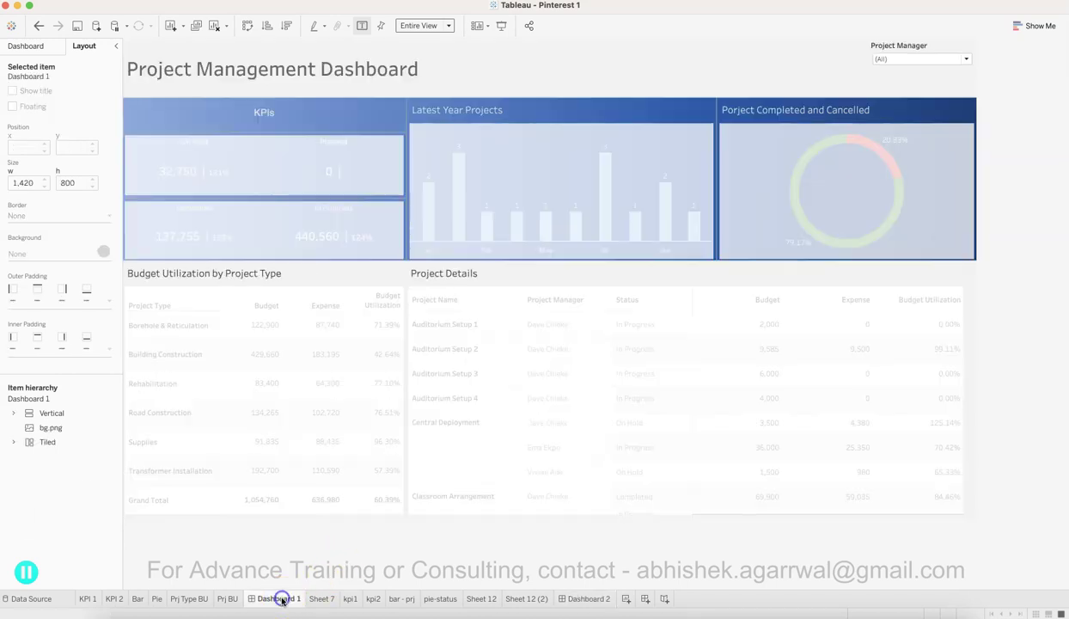
left_click(322, 599)
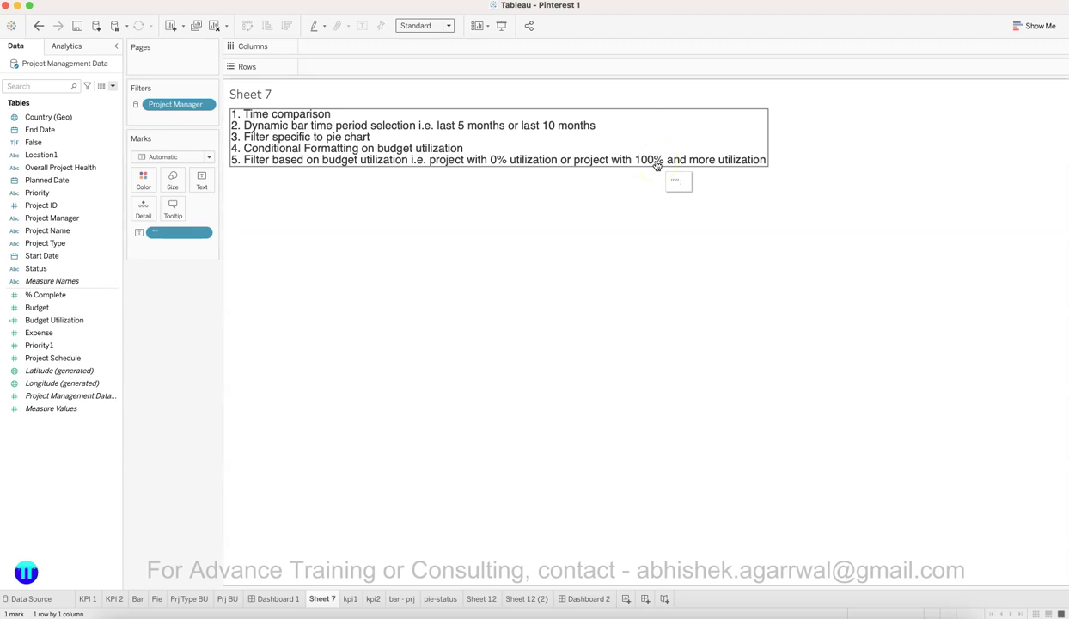
left_click(582, 598)
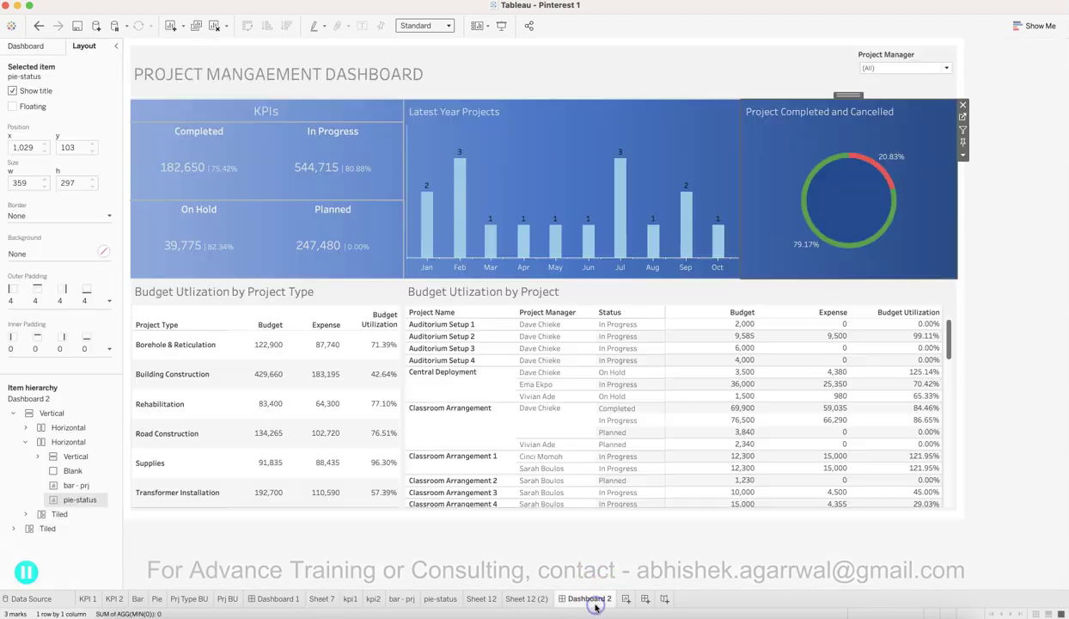
left_click(831, 550)
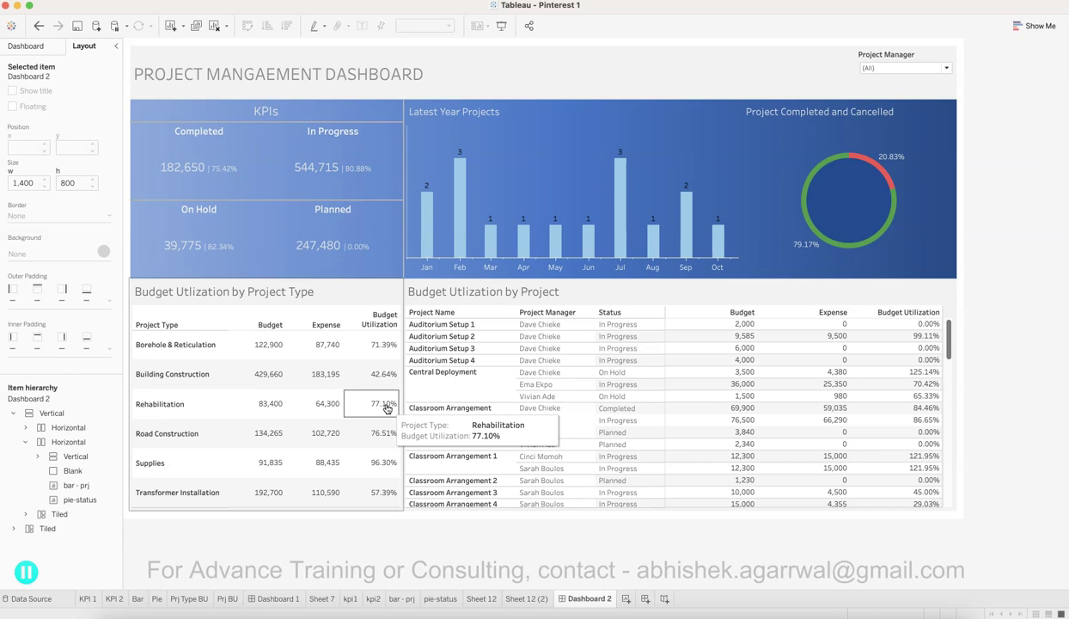
left_click(386, 479)
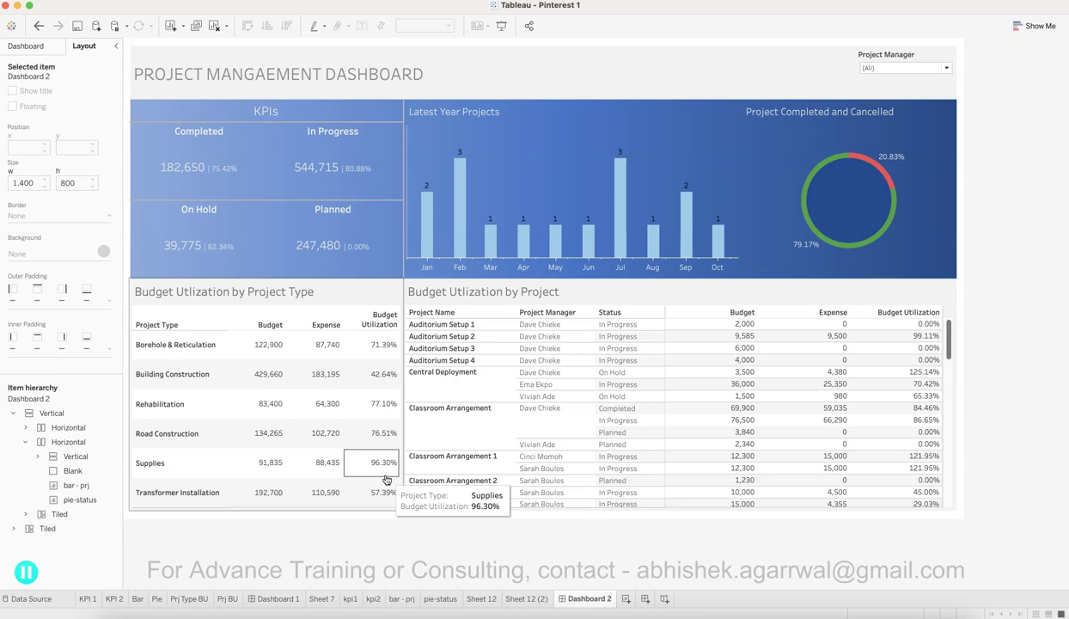
left_click(358, 299)
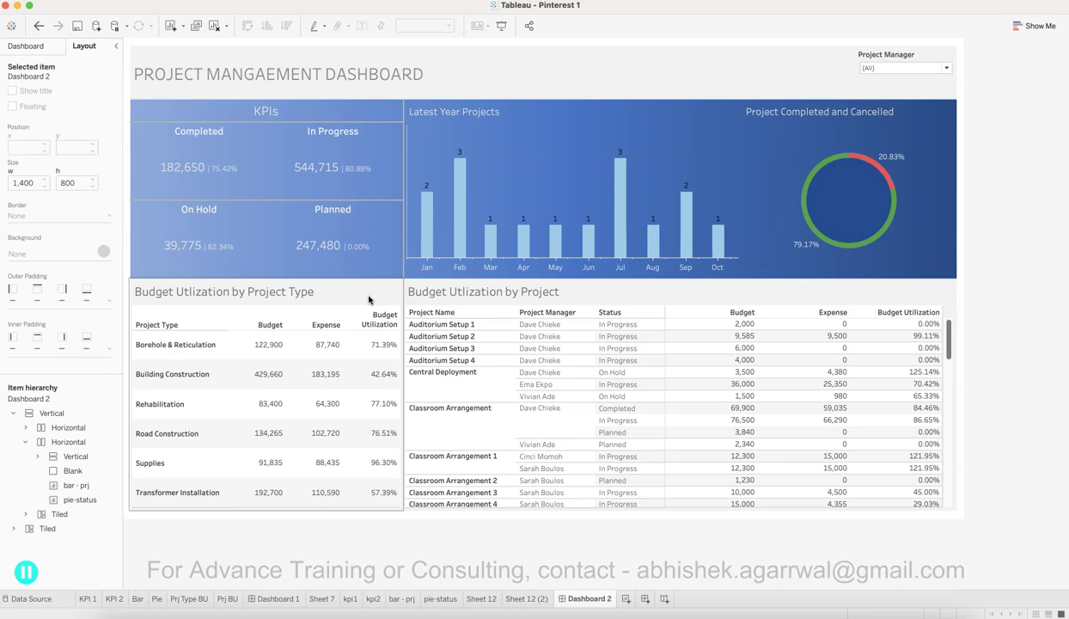
left_click(366, 296)
left_click(379, 287)
mouse_move(361, 467)
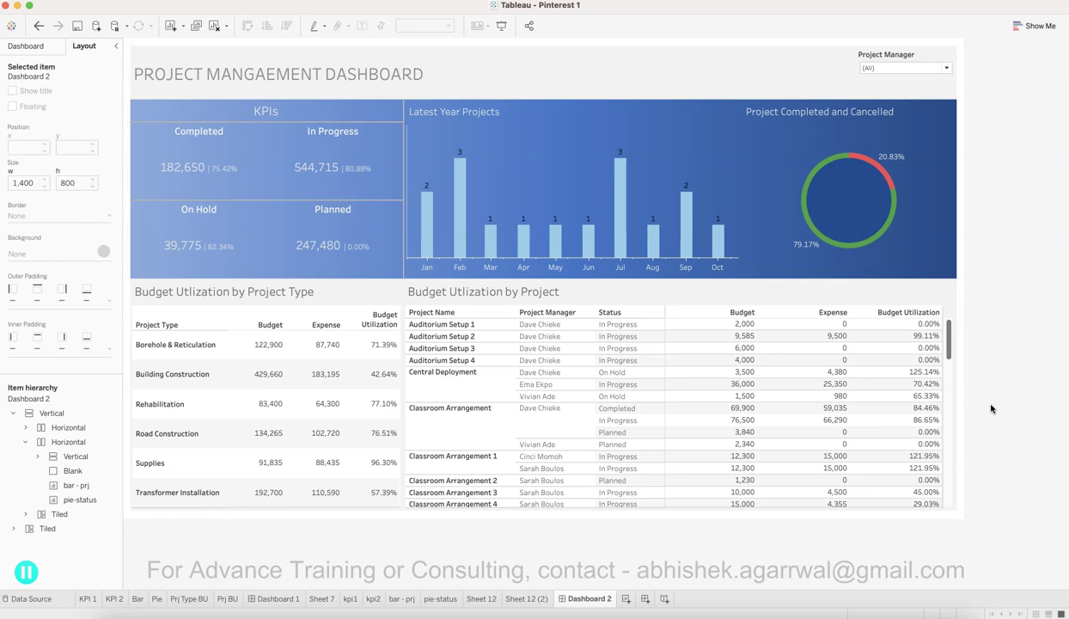
Step: Review the complete list of five enhancement ideas on Sheet 7 and return to Dashboard 2
left_click(322, 598)
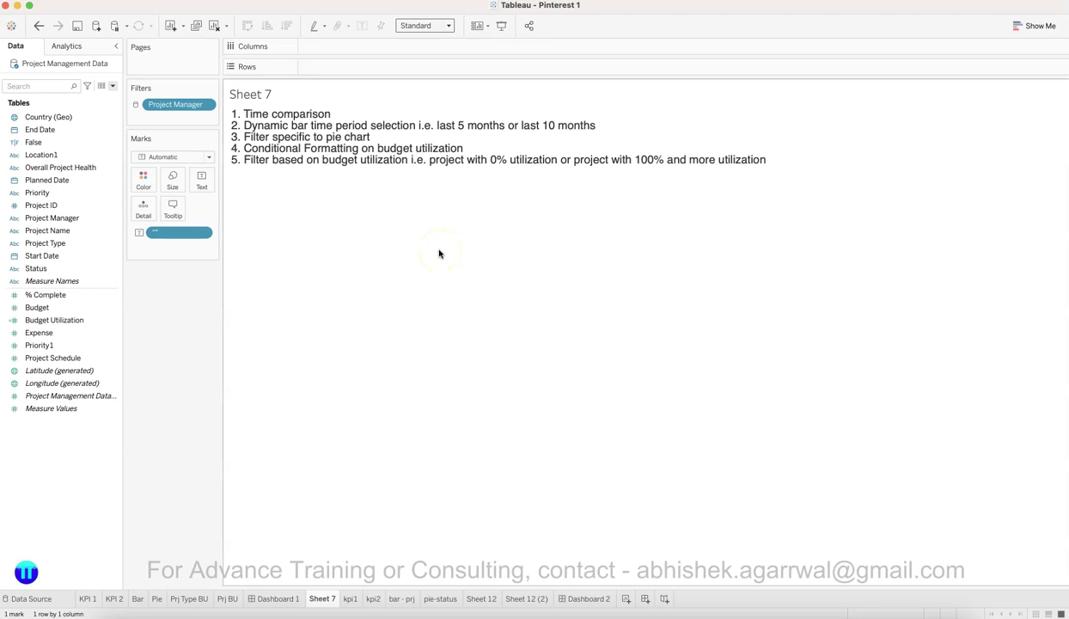
left_click(571, 489)
left_click(348, 248)
left_click(258, 100)
left_click(457, 317)
left_click(591, 599)
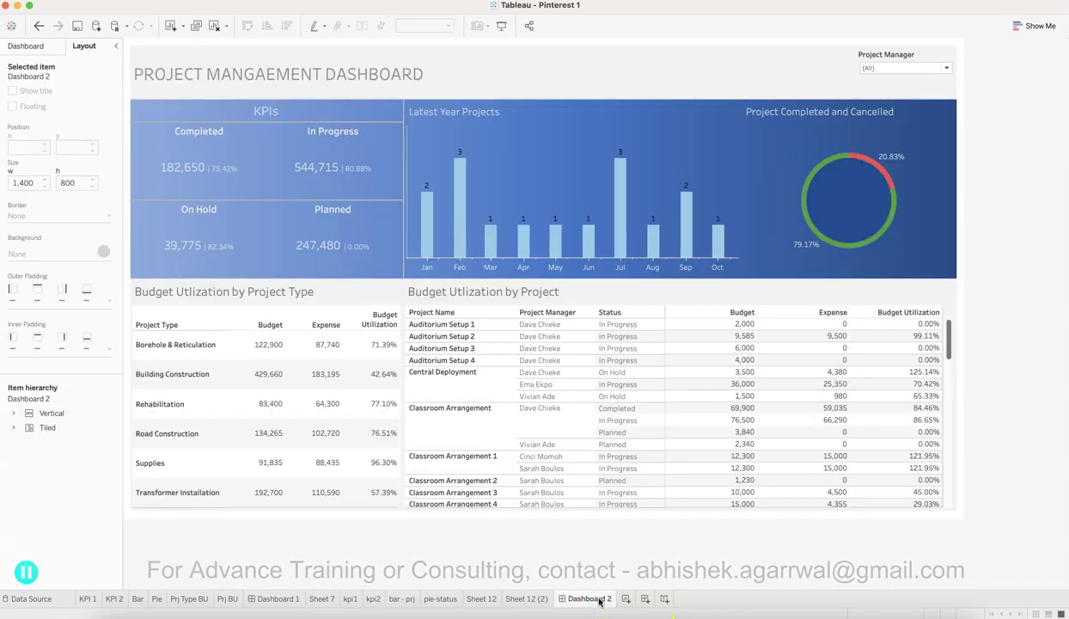